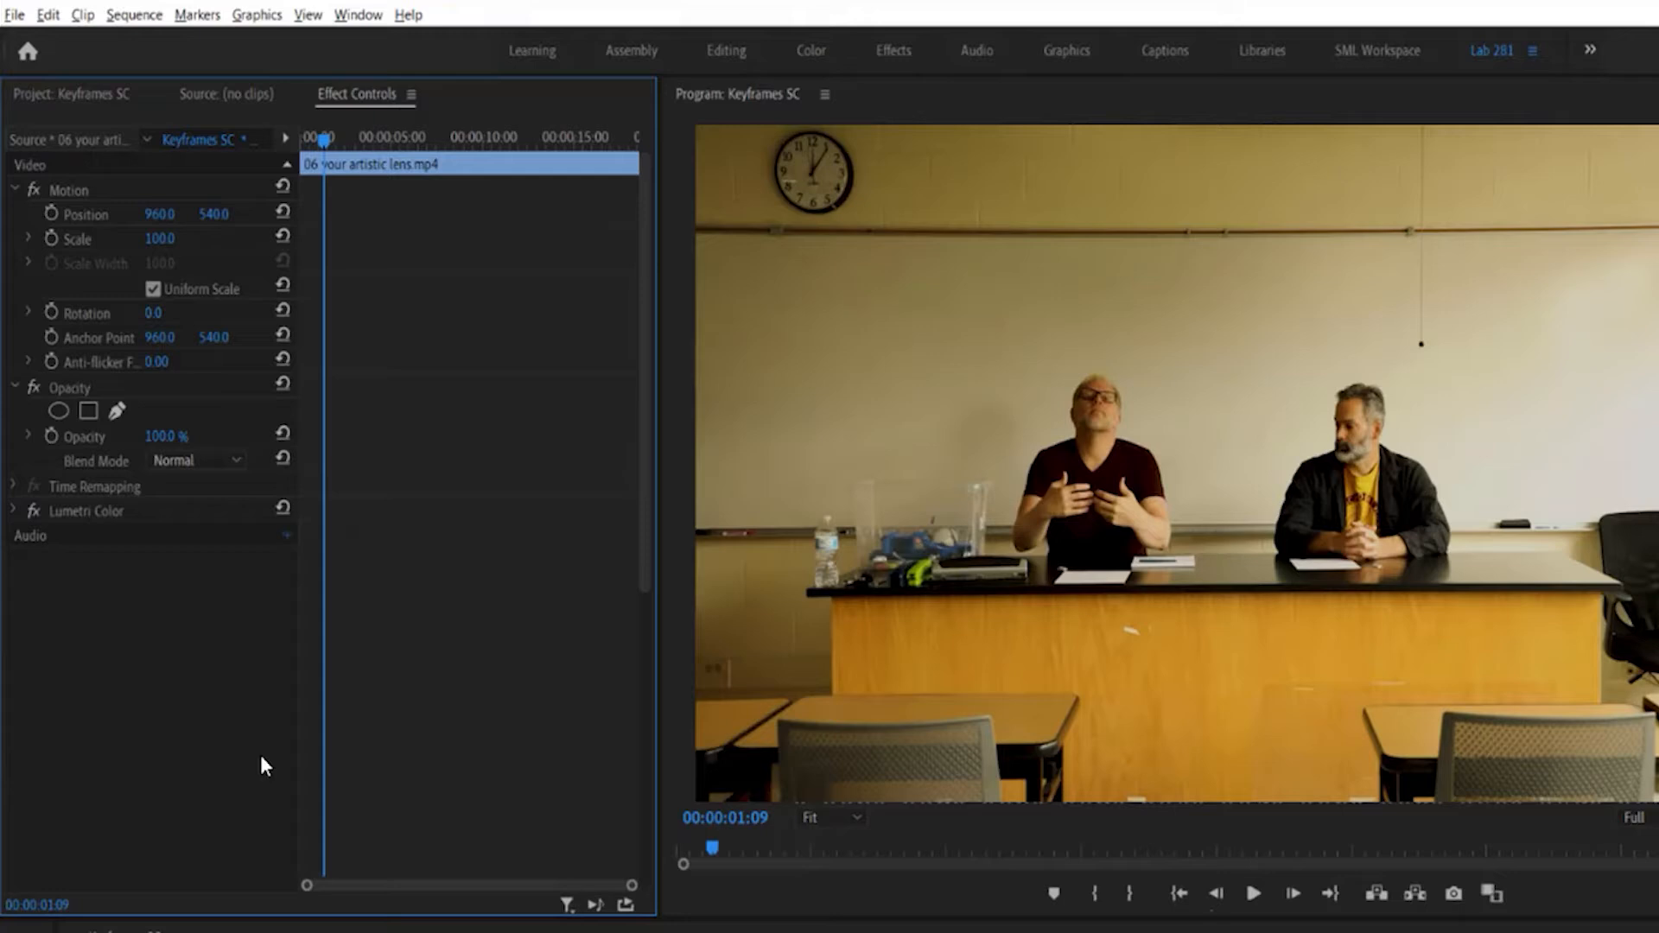
Animate the clip's Scale from 100 at 00:00:01:09 to 150 at 00:00:02:08 and play back the zoom
{"action": "left_click", "coordinate": [51, 240]}
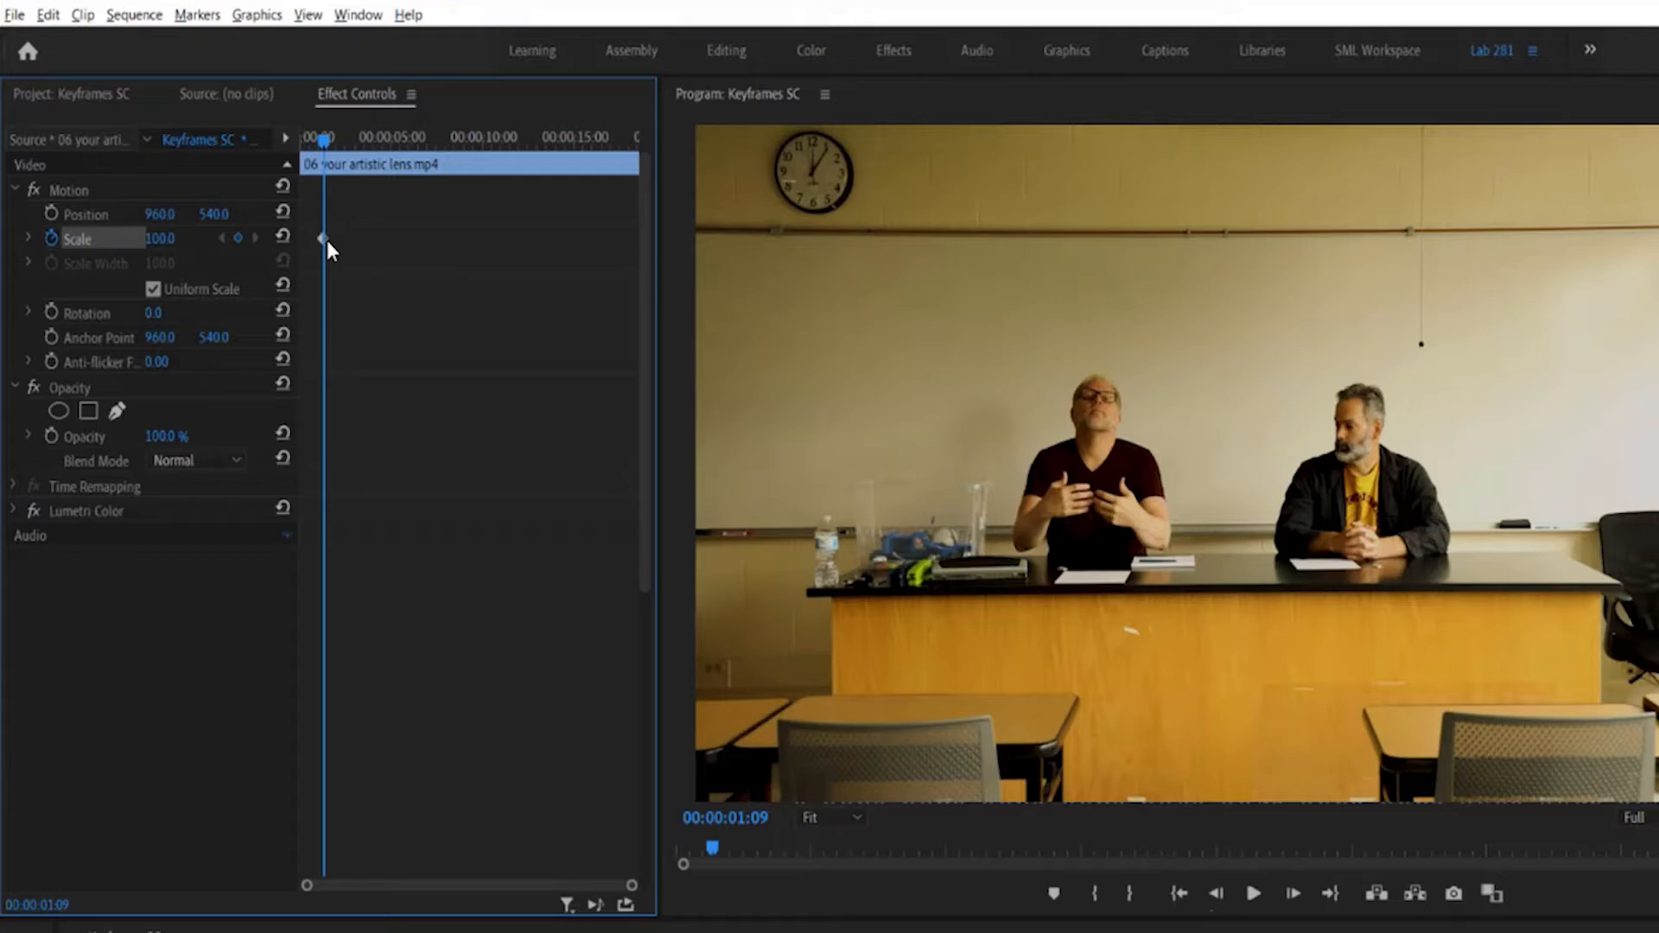
{"action": "left_click_drag", "start_coordinate": [324, 141], "coordinate": [342, 141]}
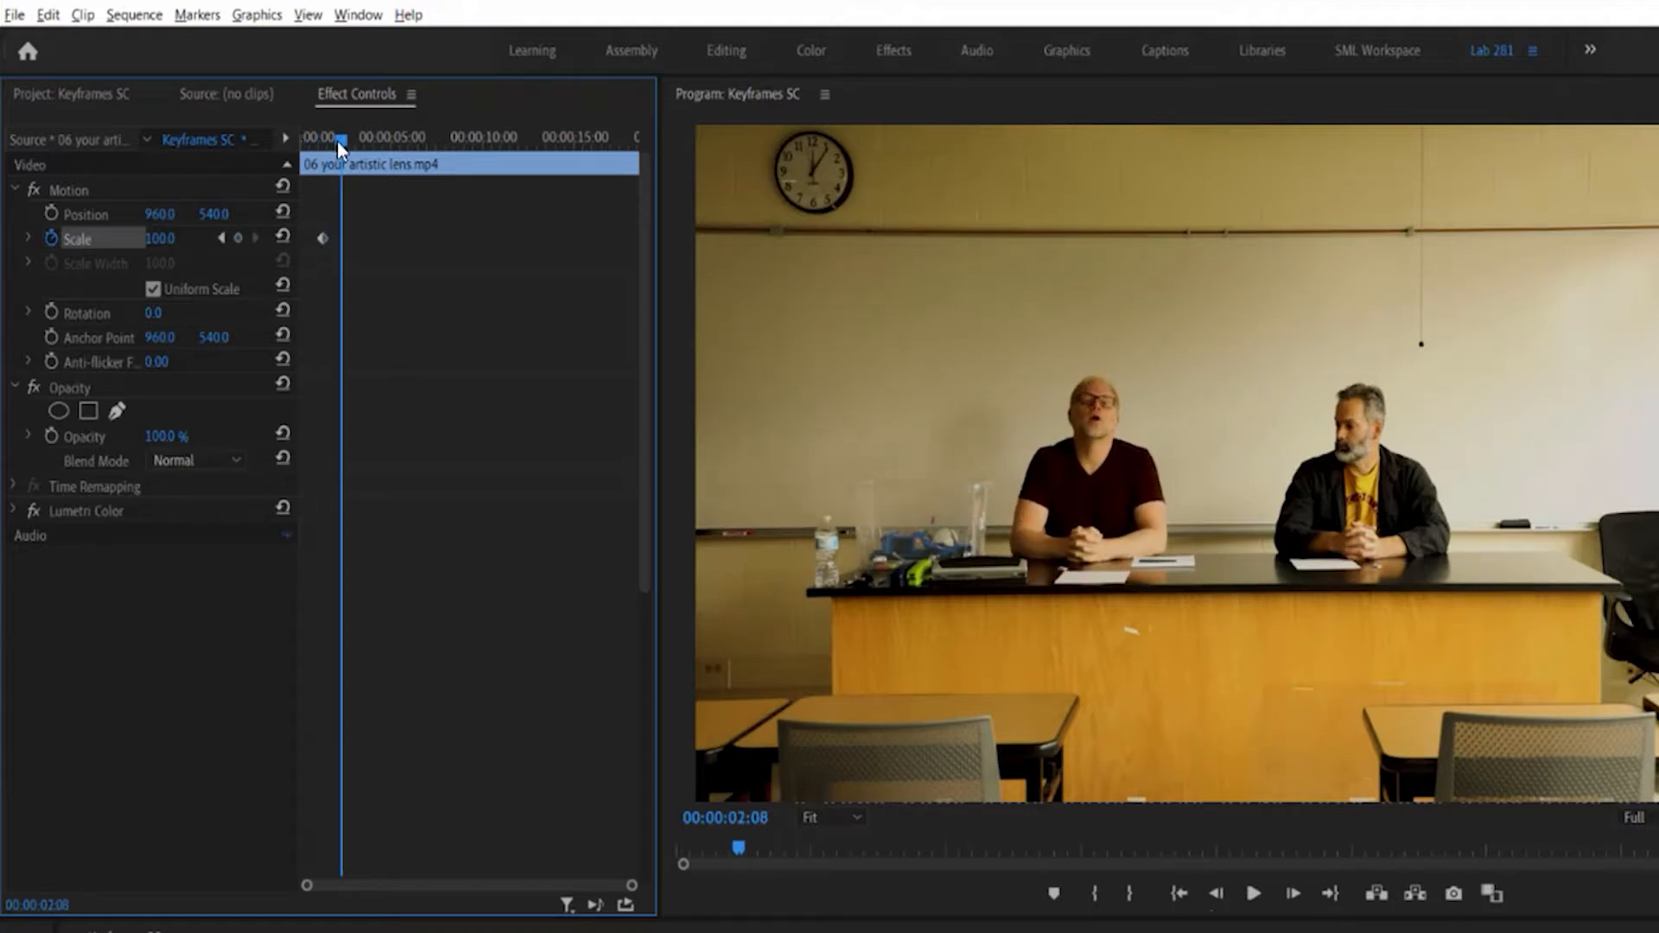
{"action": "left_click_drag", "start_coordinate": [161, 239], "coordinate": [204, 240]}
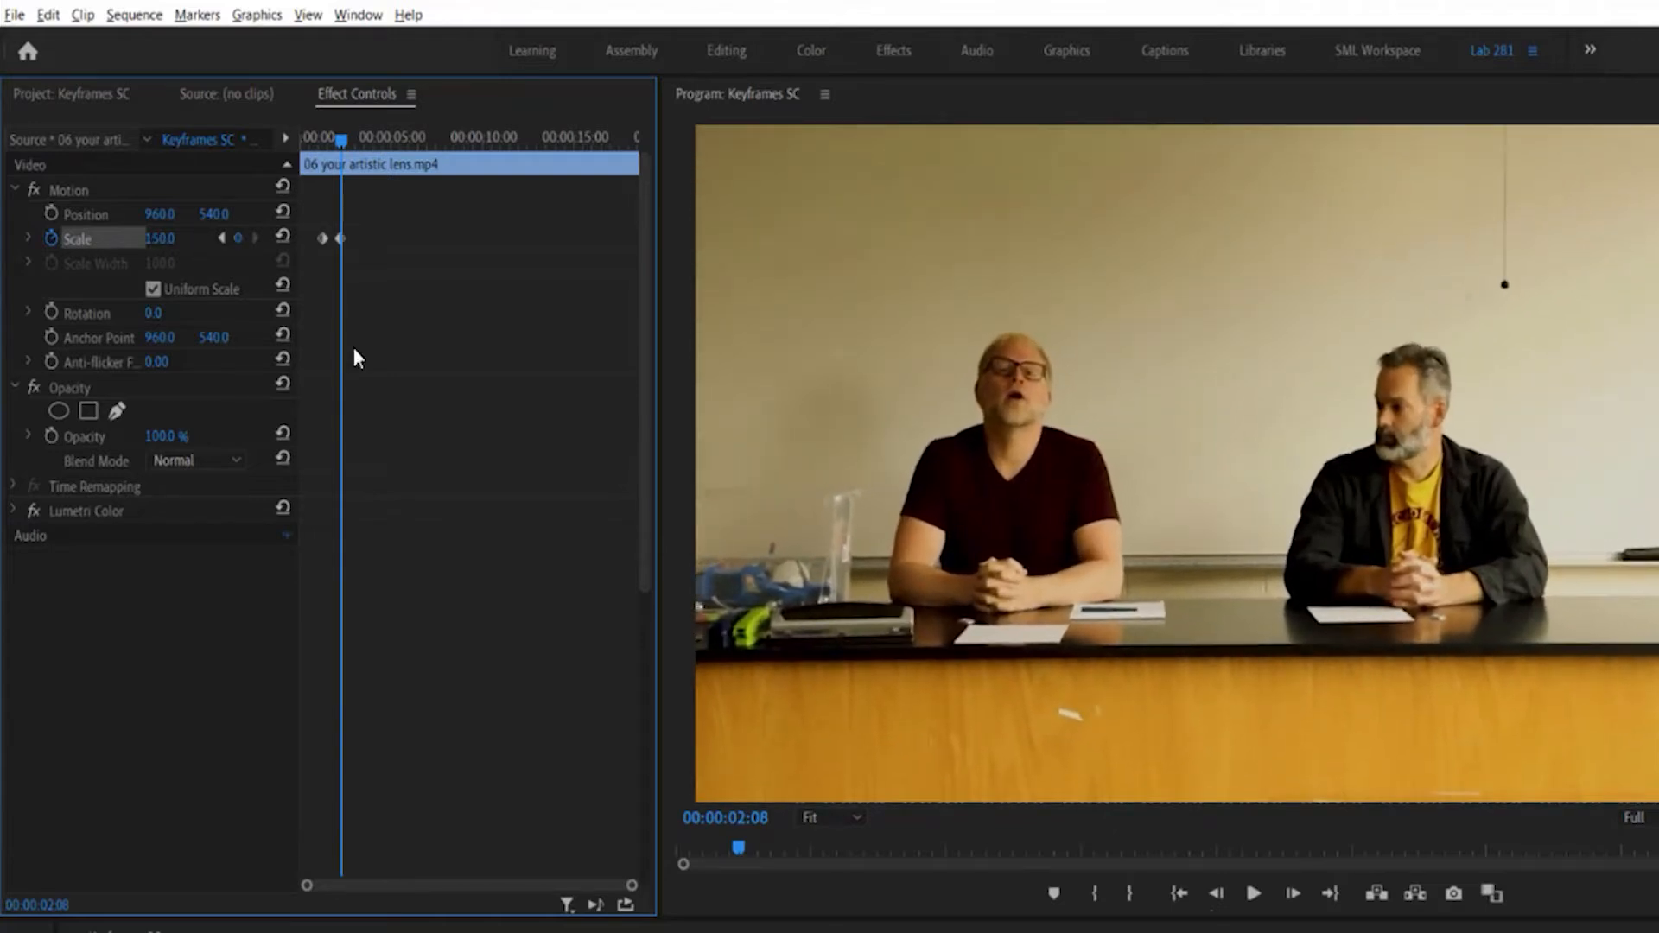
{"action": "left_click_drag", "start_coordinate": [344, 143], "coordinate": [314, 140]}
{"action": "key", "text": "space"}
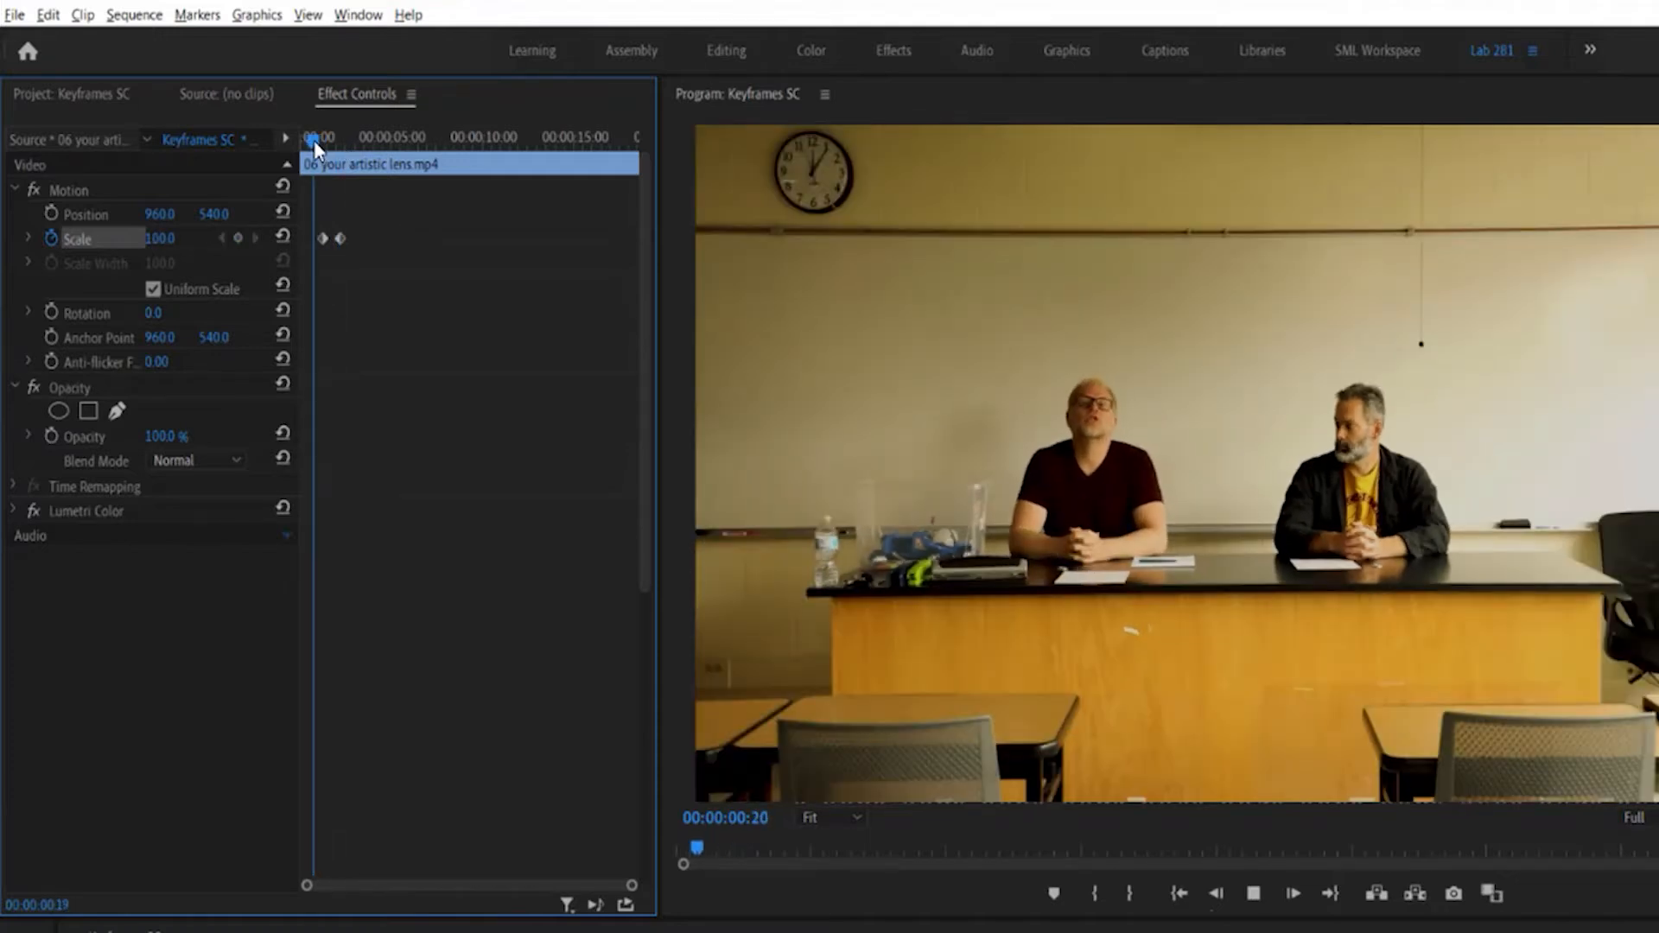
{"action": "key", "text": "space"}
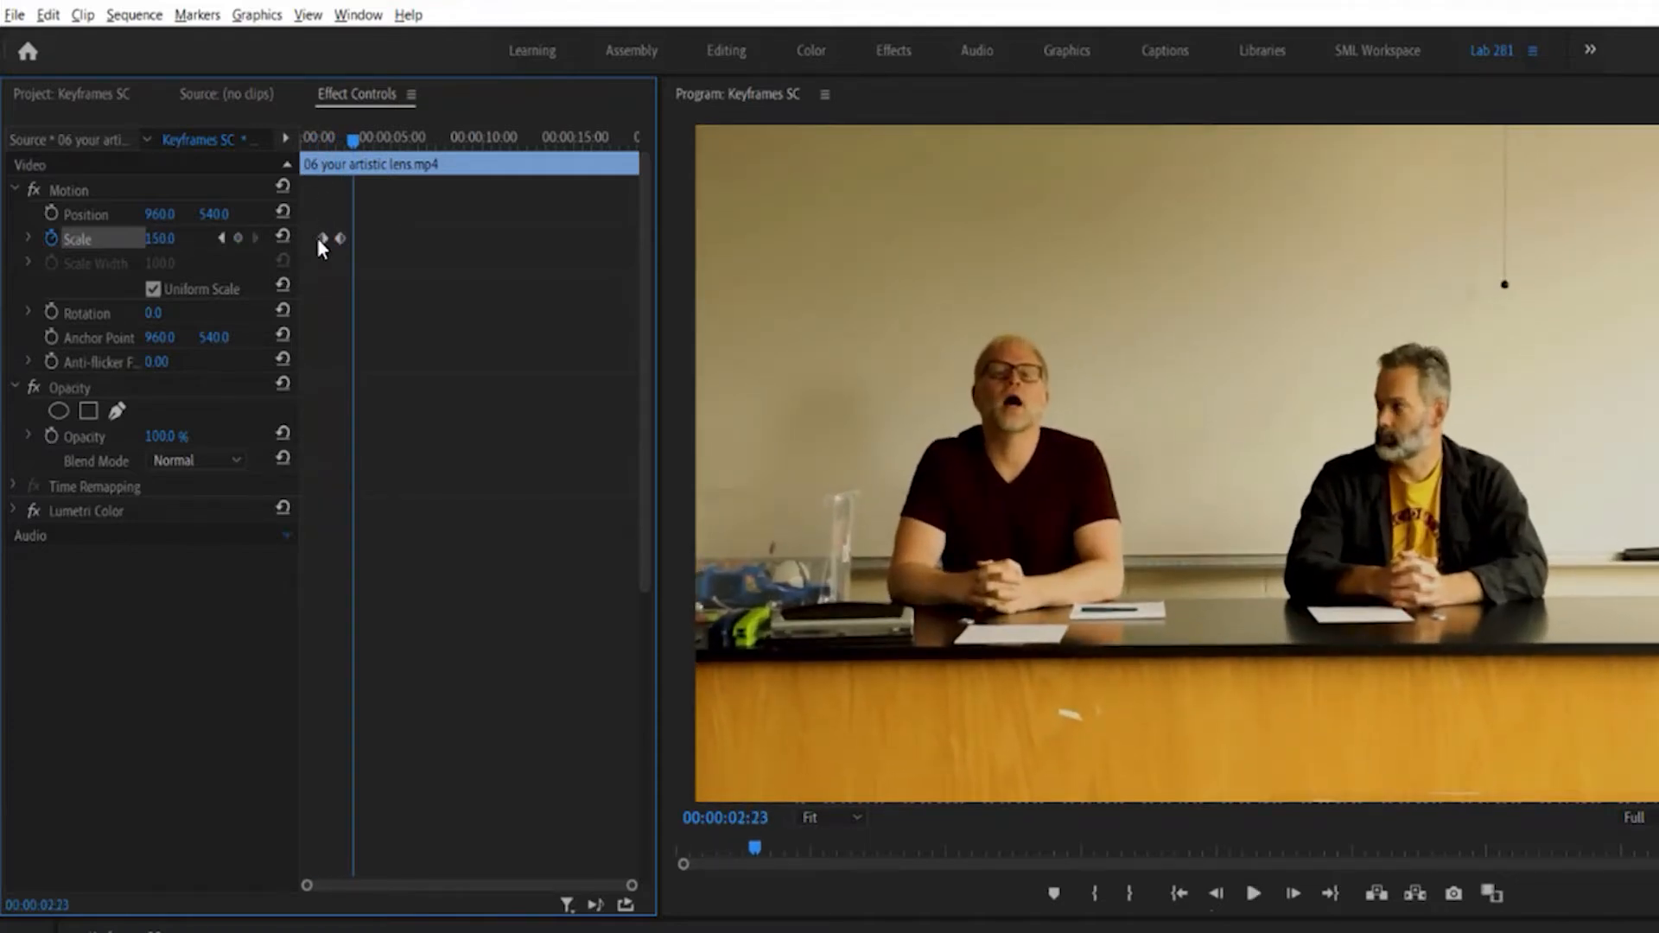
Slow the zoom by moving the second Scale keyframe to about 00:00:04:00, and play the clip from the start
{"action": "left_click_drag", "start_coordinate": [339, 238], "coordinate": [371, 239]}
{"action": "left_click", "coordinate": [308, 137]}
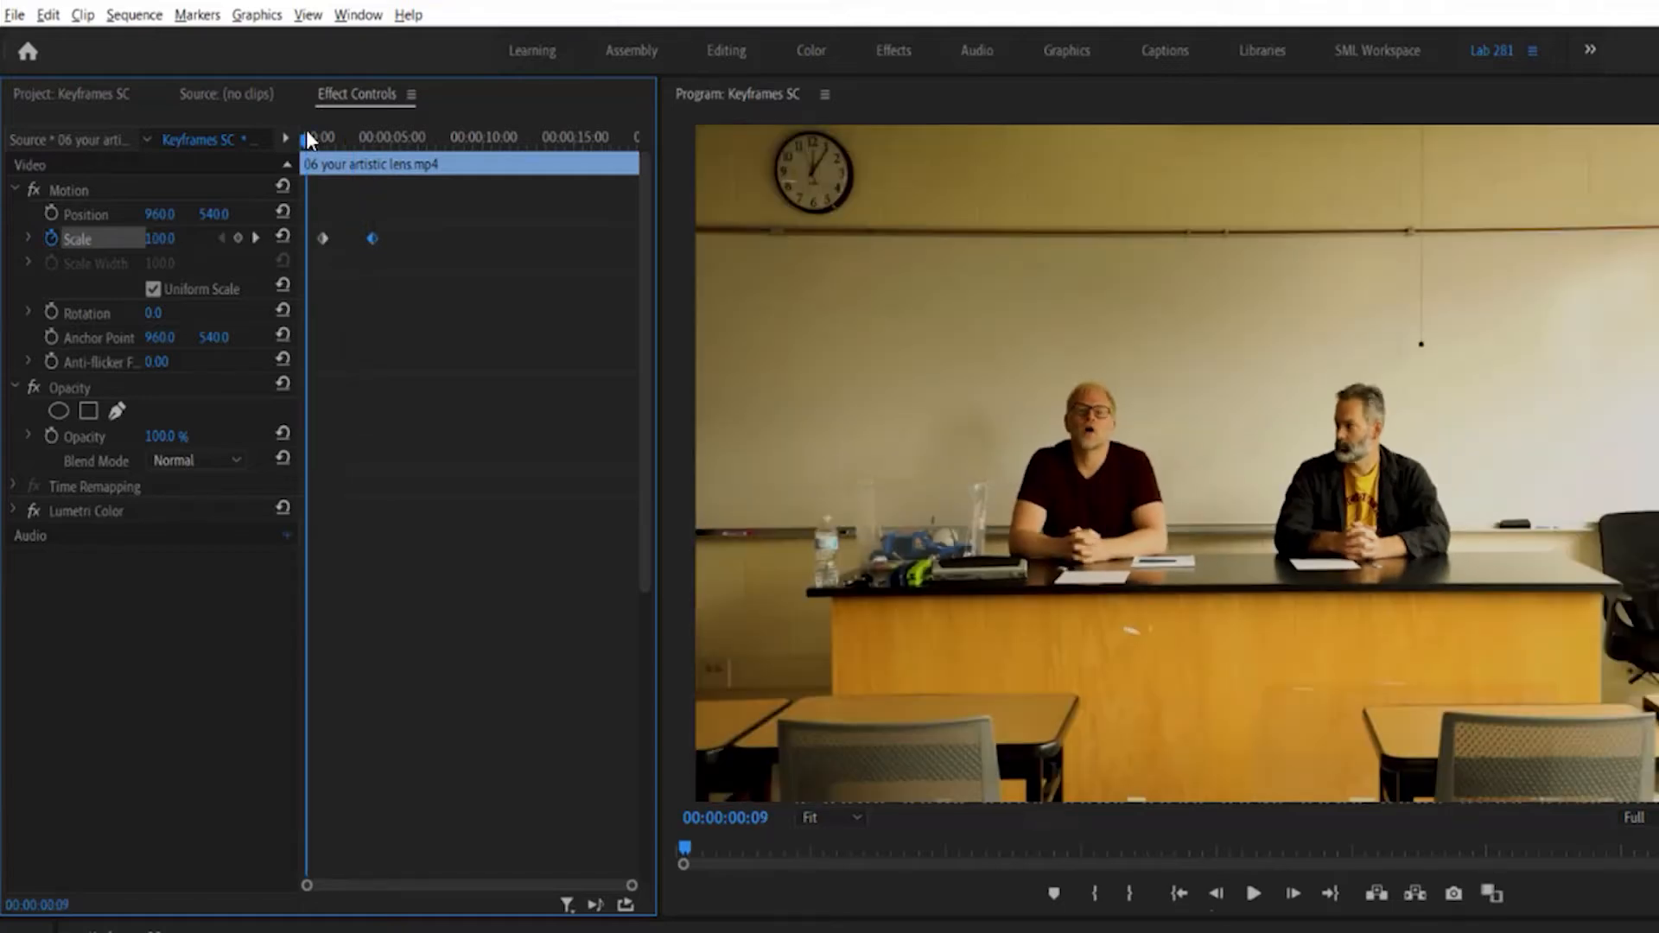
{"action": "key", "text": "space"}
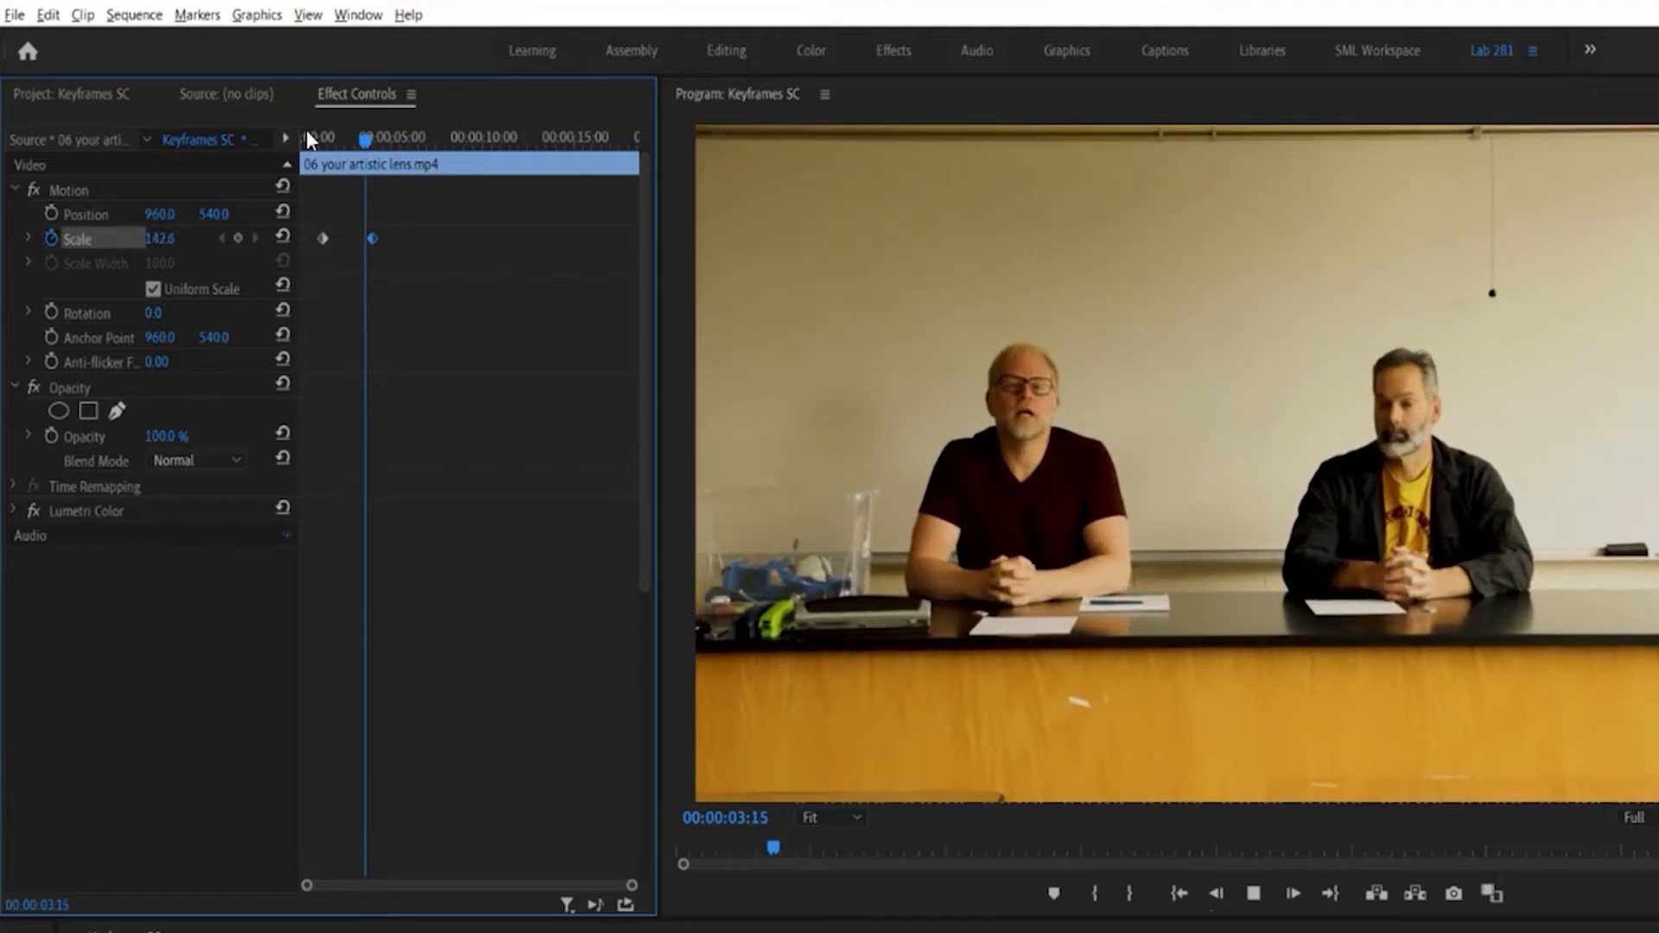
{"action": "key", "text": "space"}
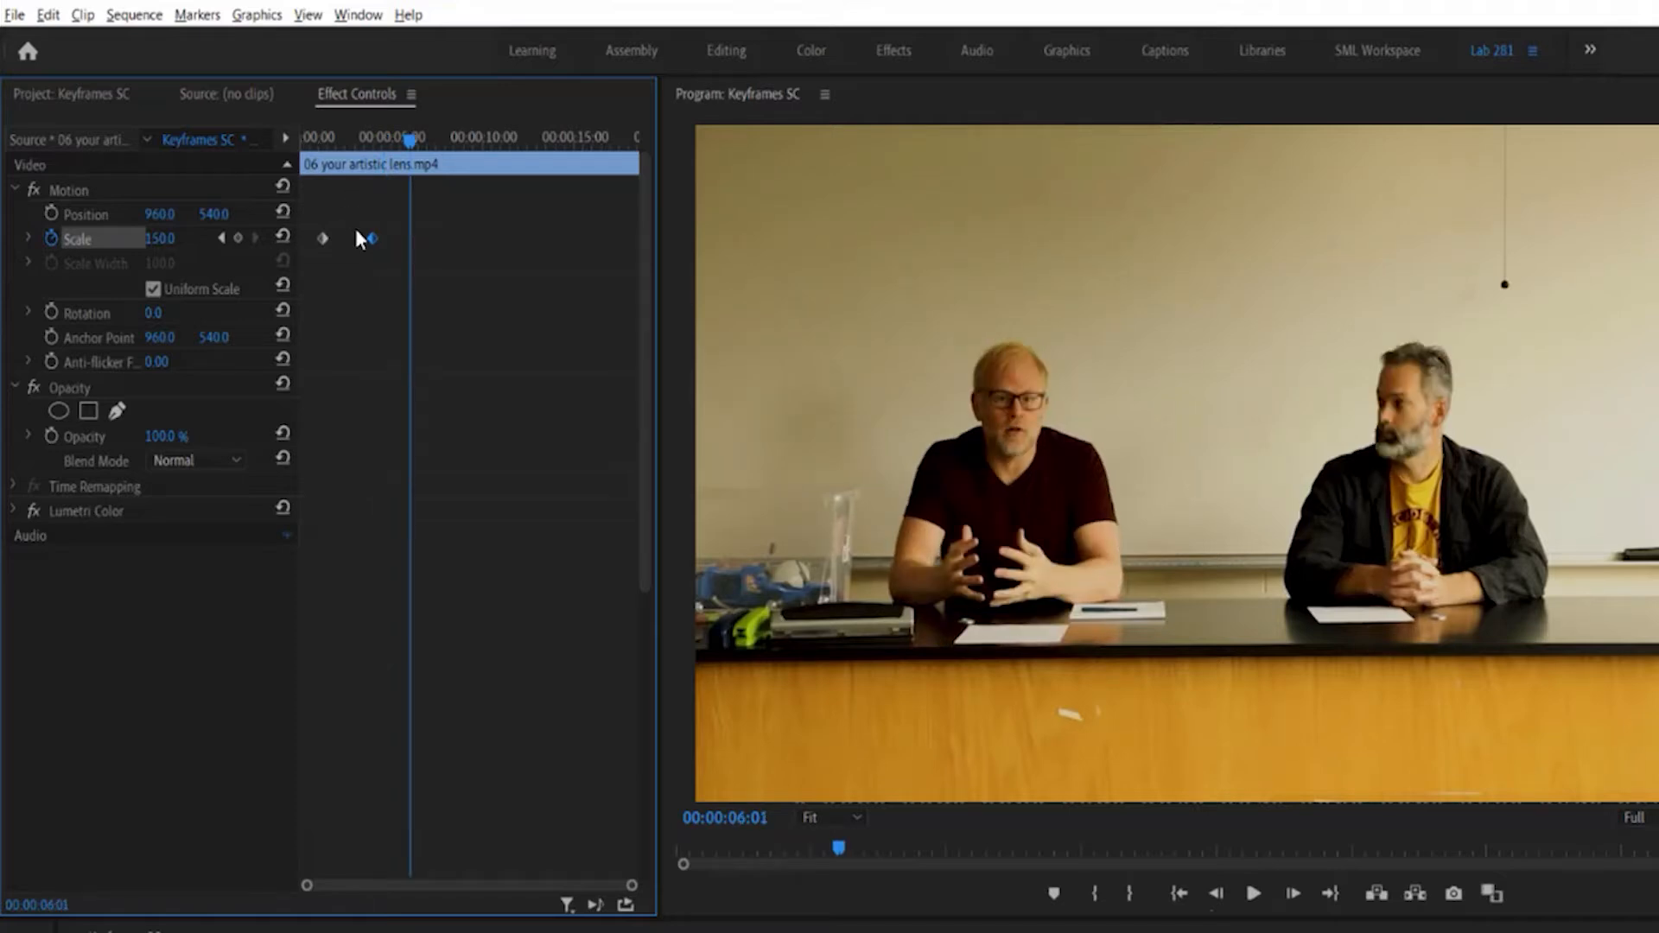
Add a holding Scale keyframe at 00:00:06:01, set Scale to 100 at 00:00:08:07, and play back the zoom-out
{"action": "left_click", "coordinate": [238, 242]}
{"action": "left_click_drag", "start_coordinate": [413, 154], "coordinate": [451, 140]}
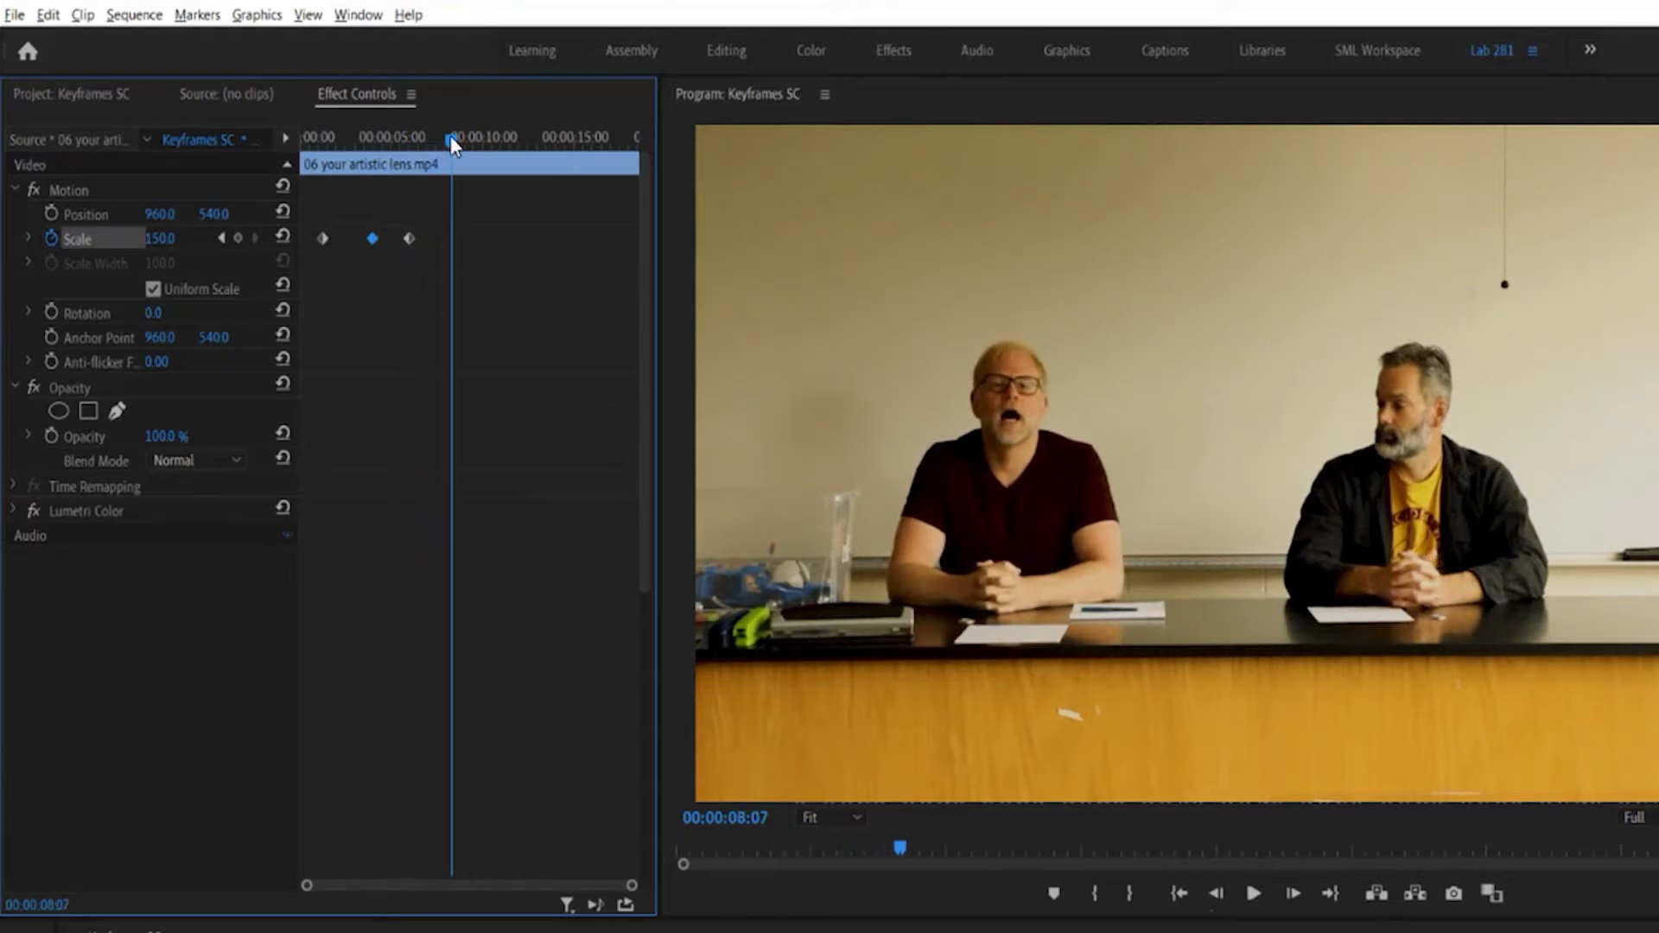
{"action": "left_click", "coordinate": [169, 246]}
{"action": "type", "text": "100"}
{"action": "key", "text": "Return"}
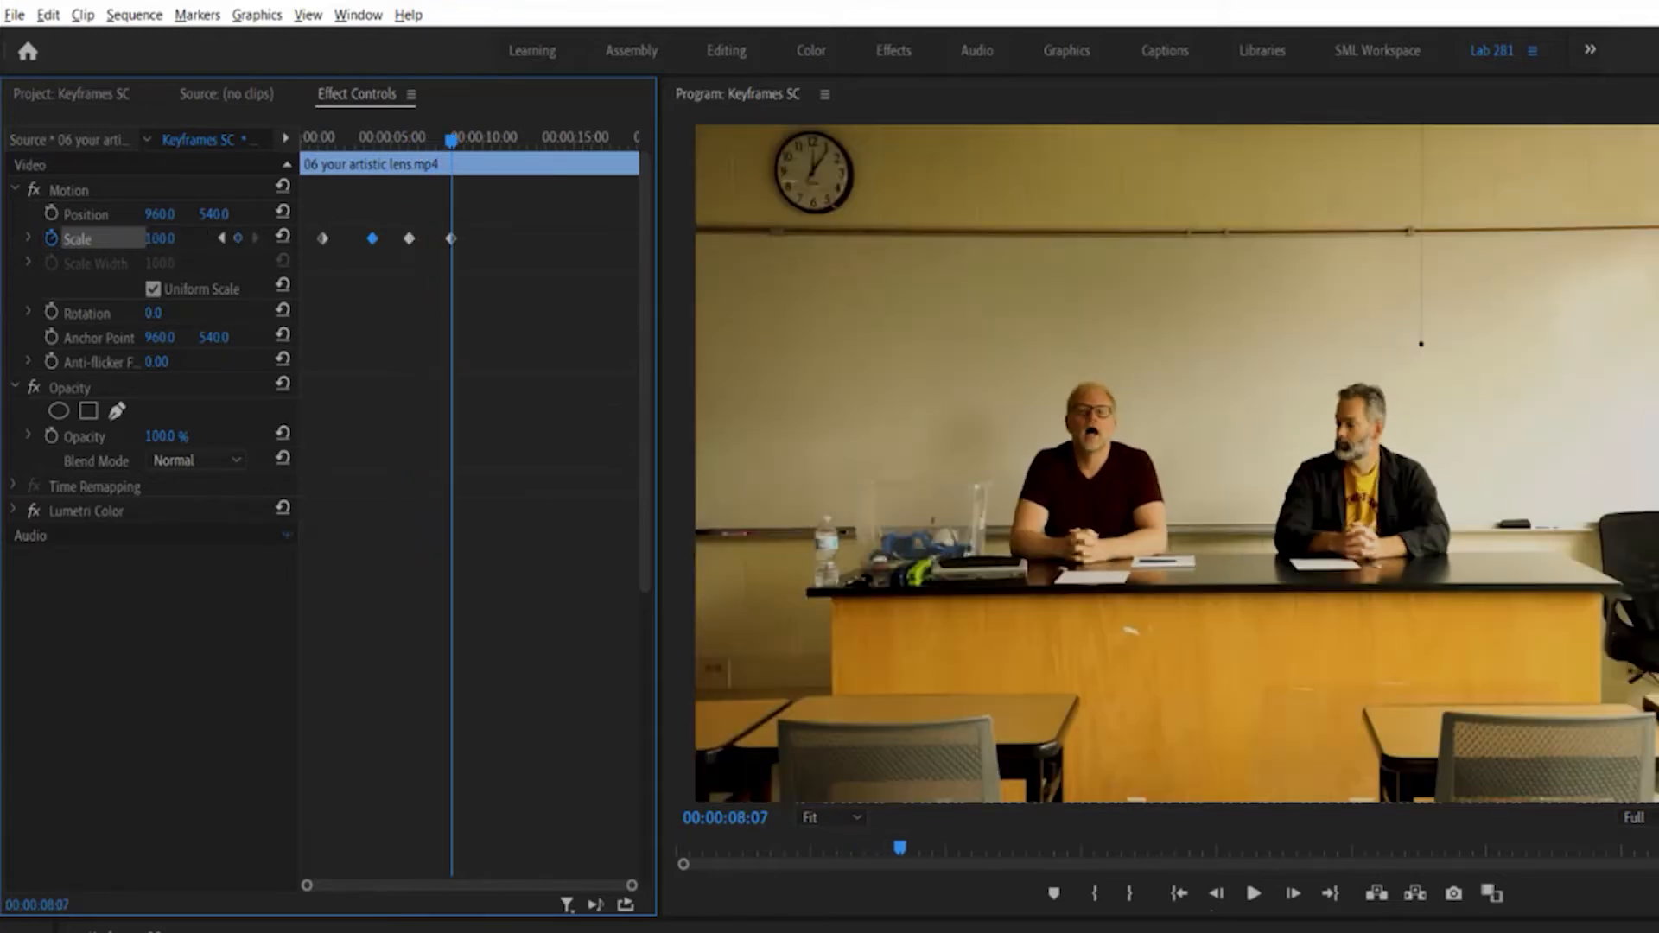
{"action": "left_click", "coordinate": [313, 145]}
{"action": "key", "text": "space"}
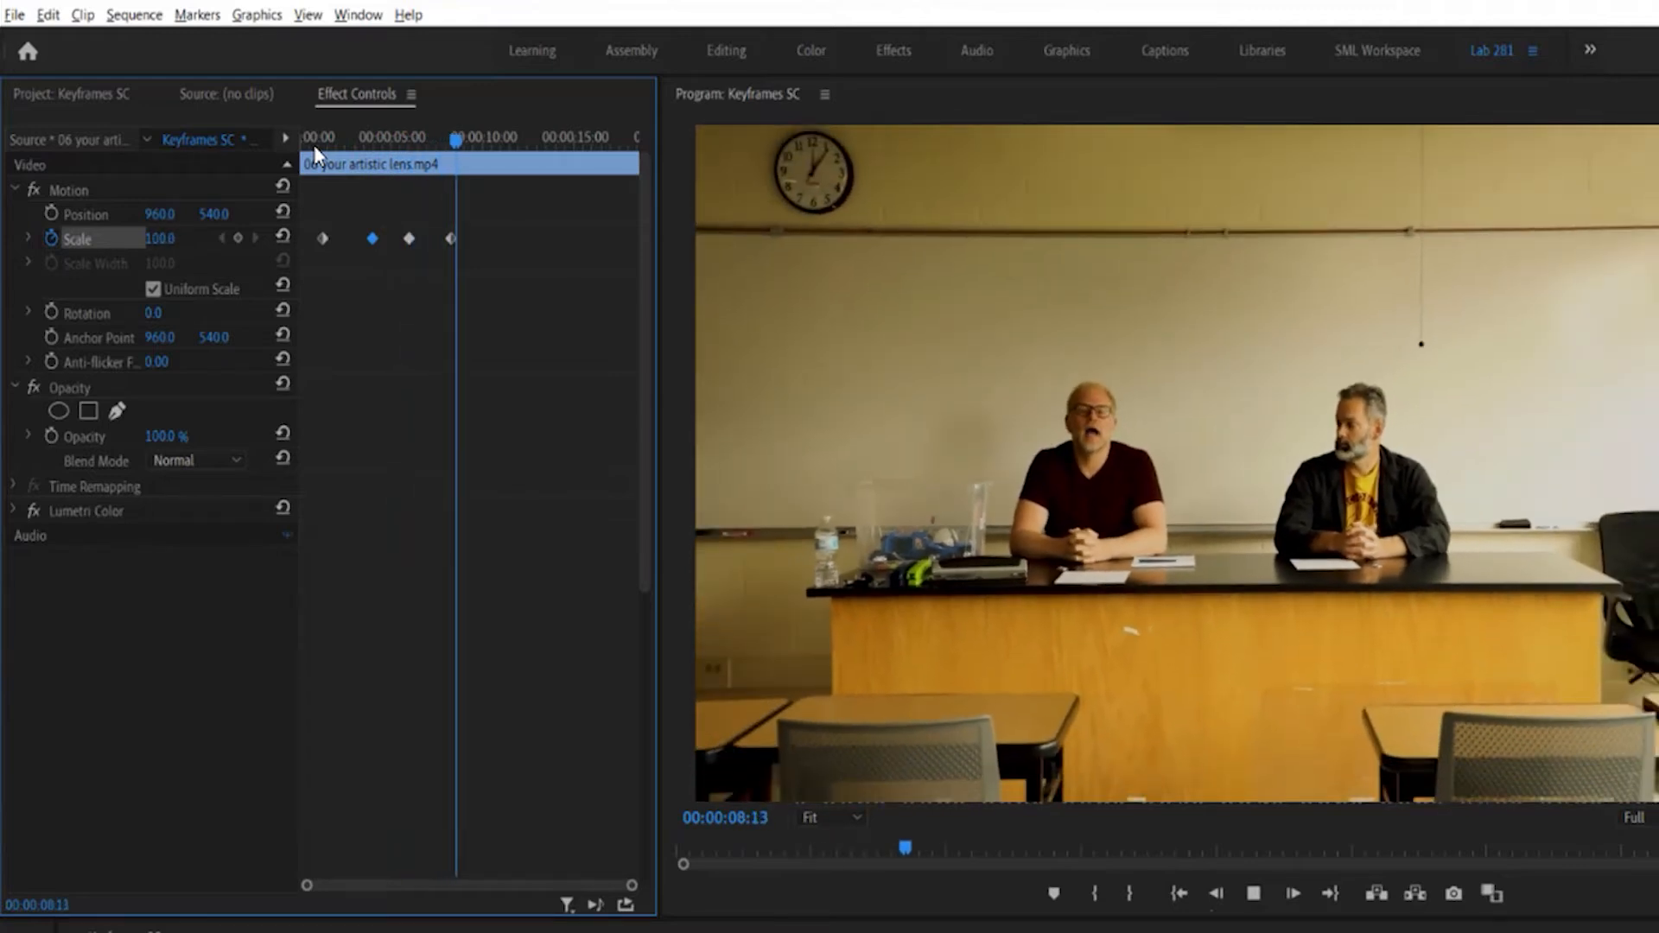
{"action": "key", "text": "space"}
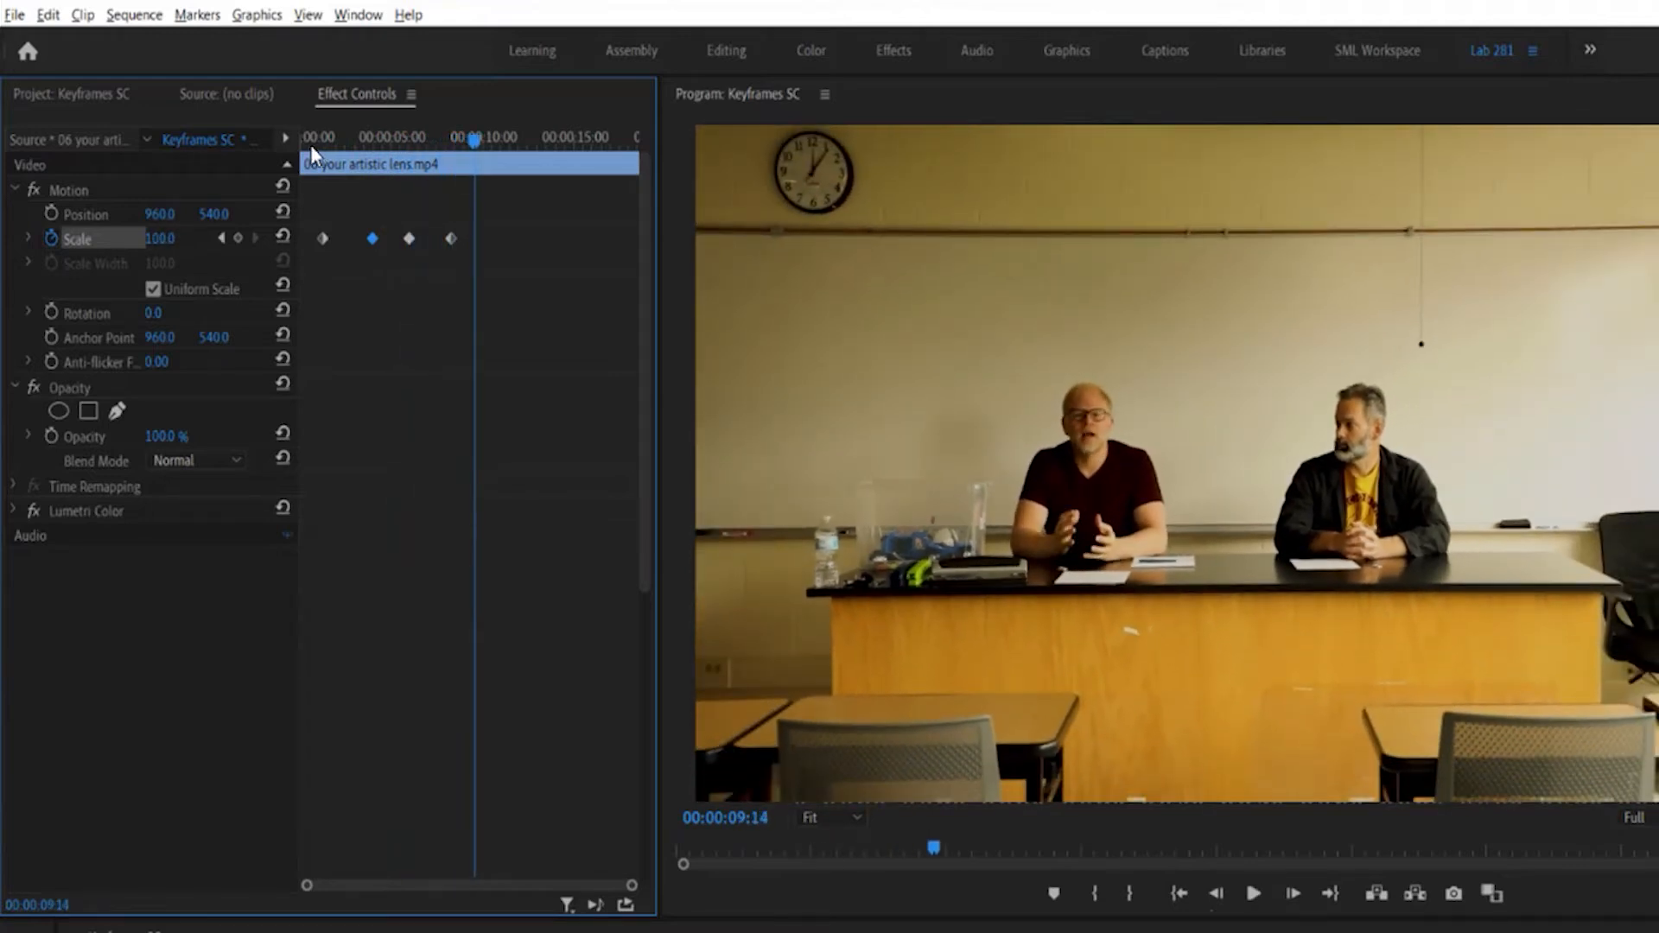
Move through the Scale keyframes and scrub the clip to examine how the scale changes between them
{"action": "left_click", "coordinate": [322, 238]}
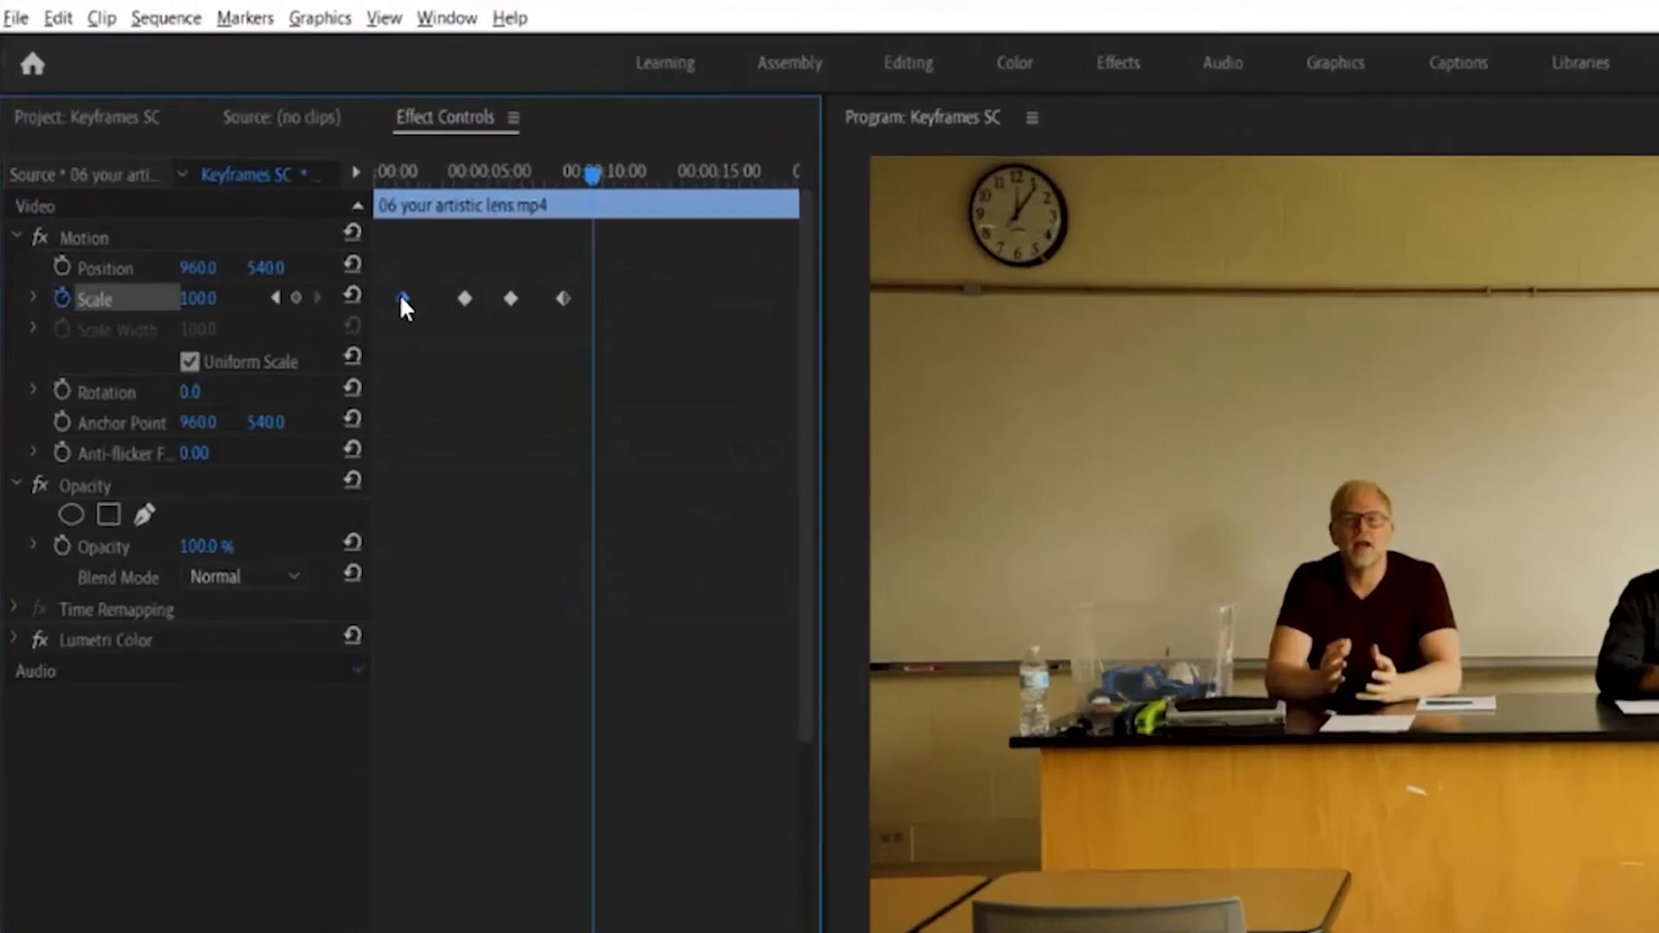
{"action": "left_click", "coordinate": [480, 212]}
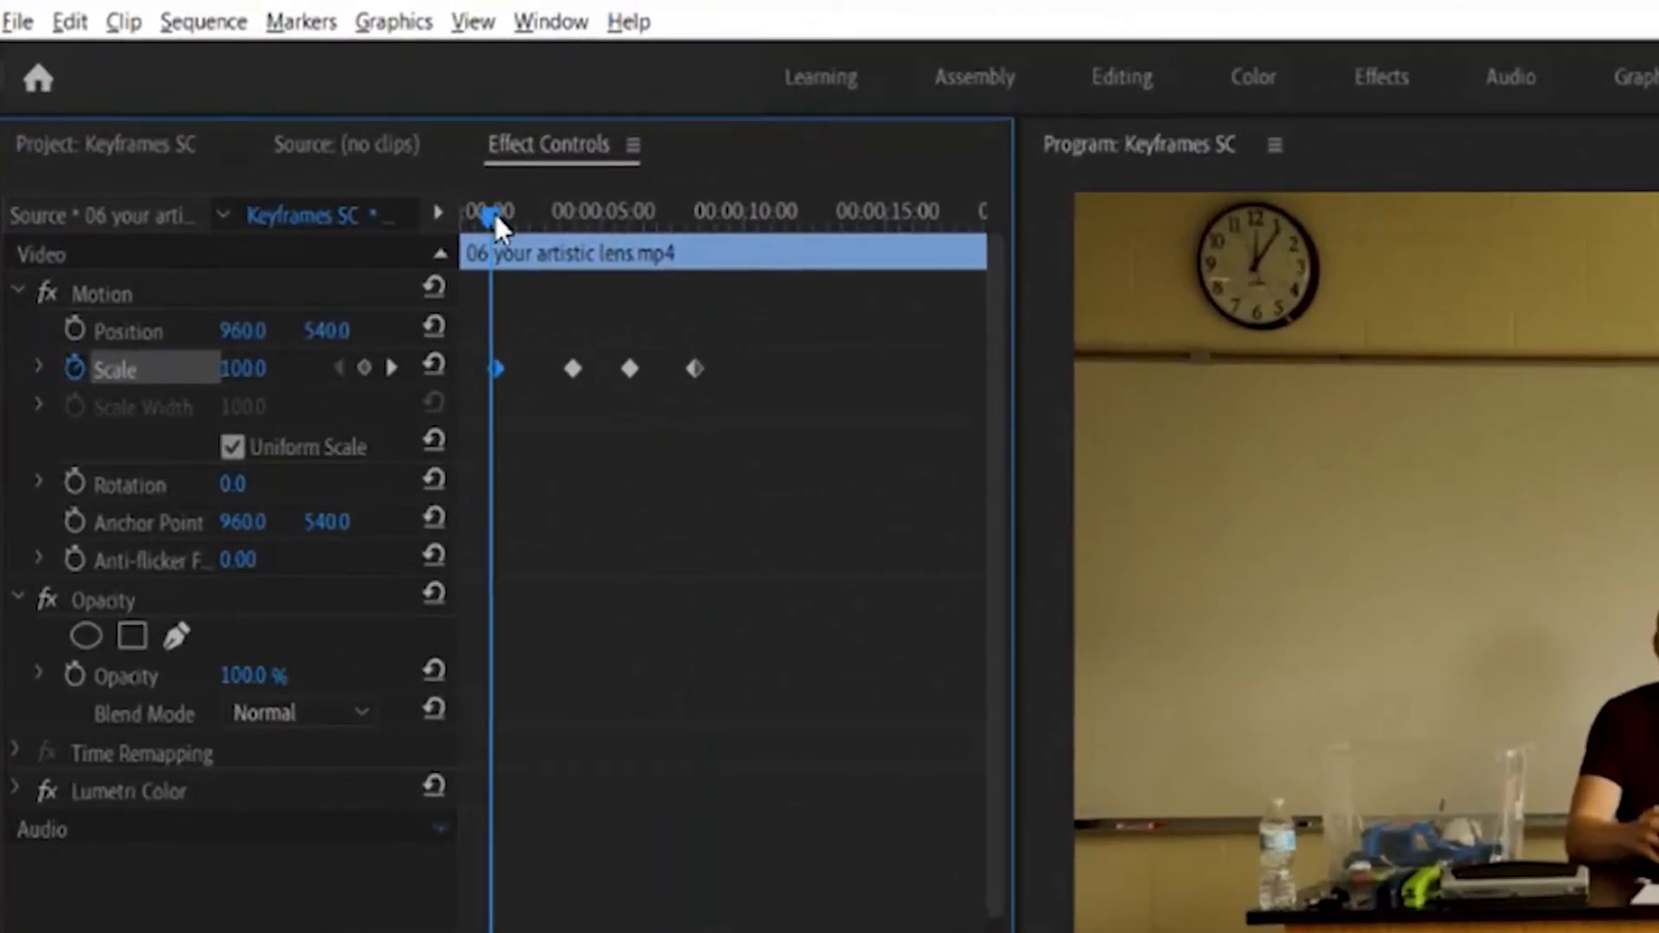
{"action": "mouse_move", "coordinate": [494, 215]}
{"action": "left_mouse_down"}
{"action": "mouse_move", "coordinate": [453, 210]}
{"action": "mouse_move", "coordinate": [496, 214]}
{"action": "mouse_move", "coordinate": [465, 221]}
{"action": "left_mouse_up"}
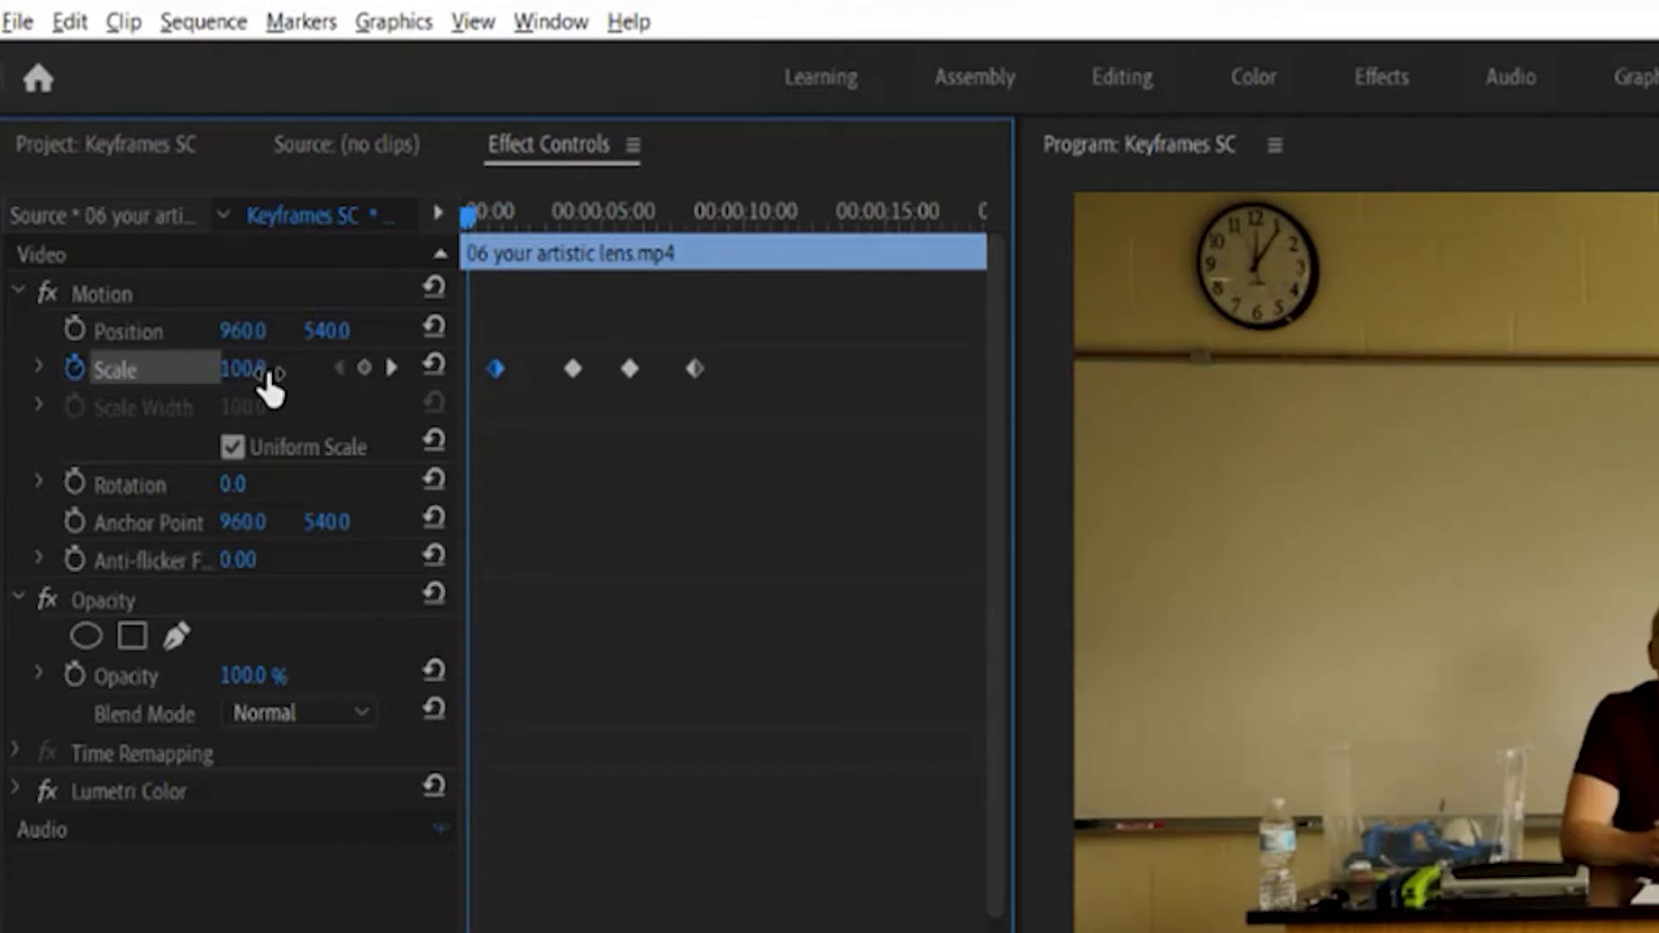
{"action": "left_click", "coordinate": [392, 368]}
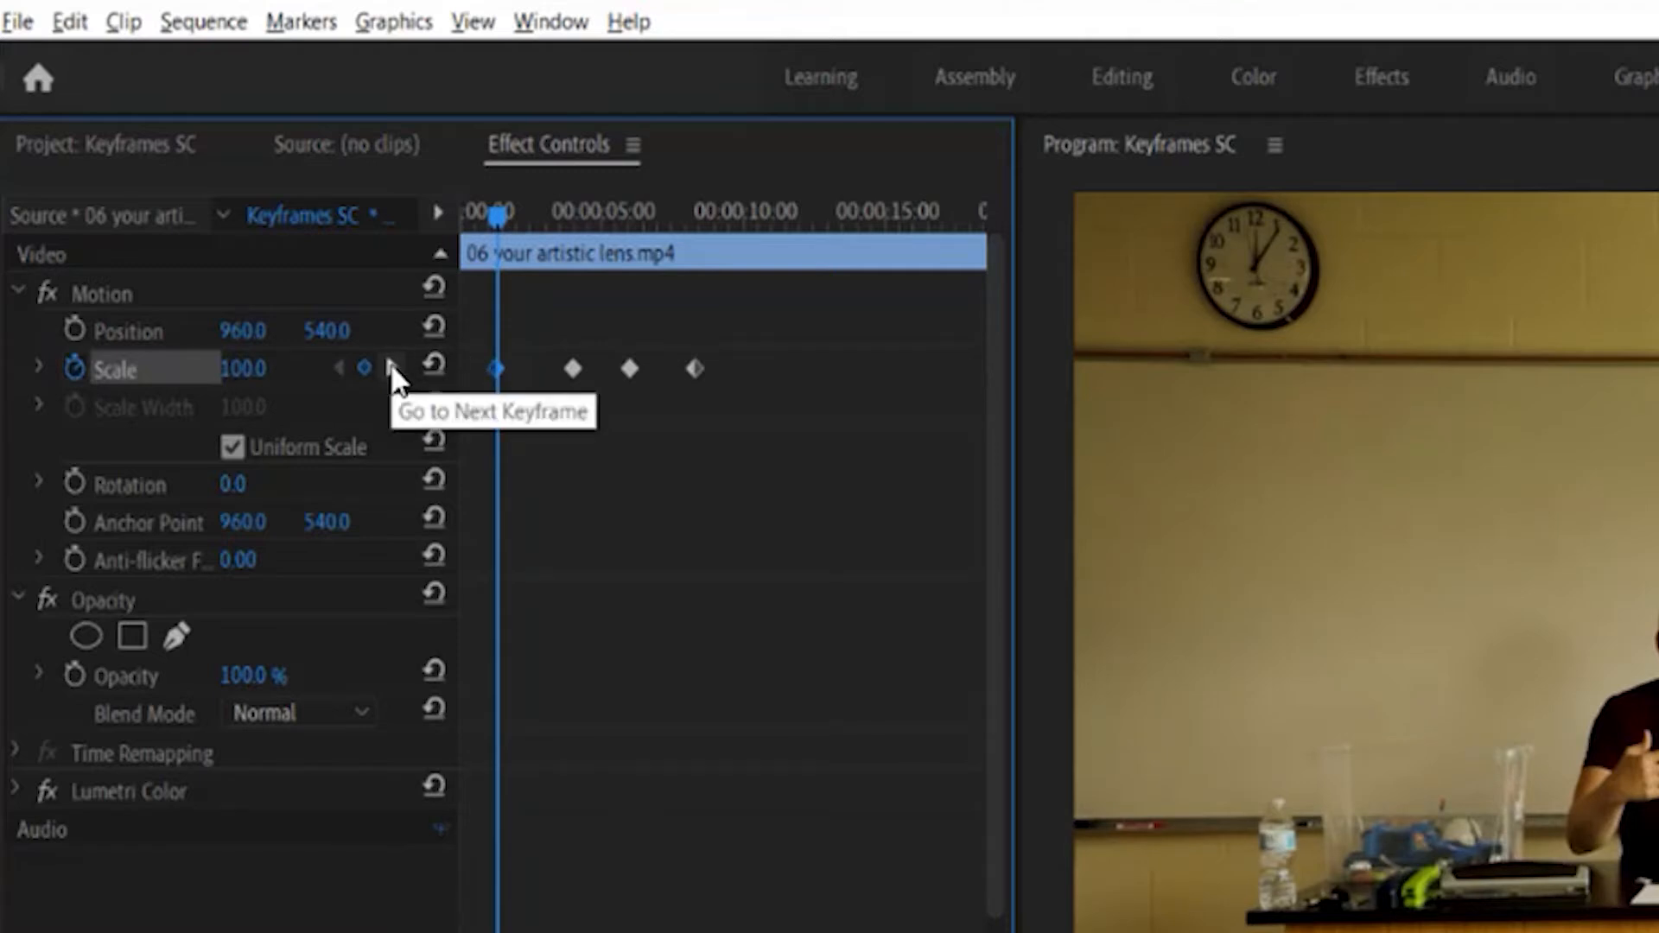
{"action": "left_click_drag", "start_coordinate": [488, 210], "coordinate": [498, 210]}
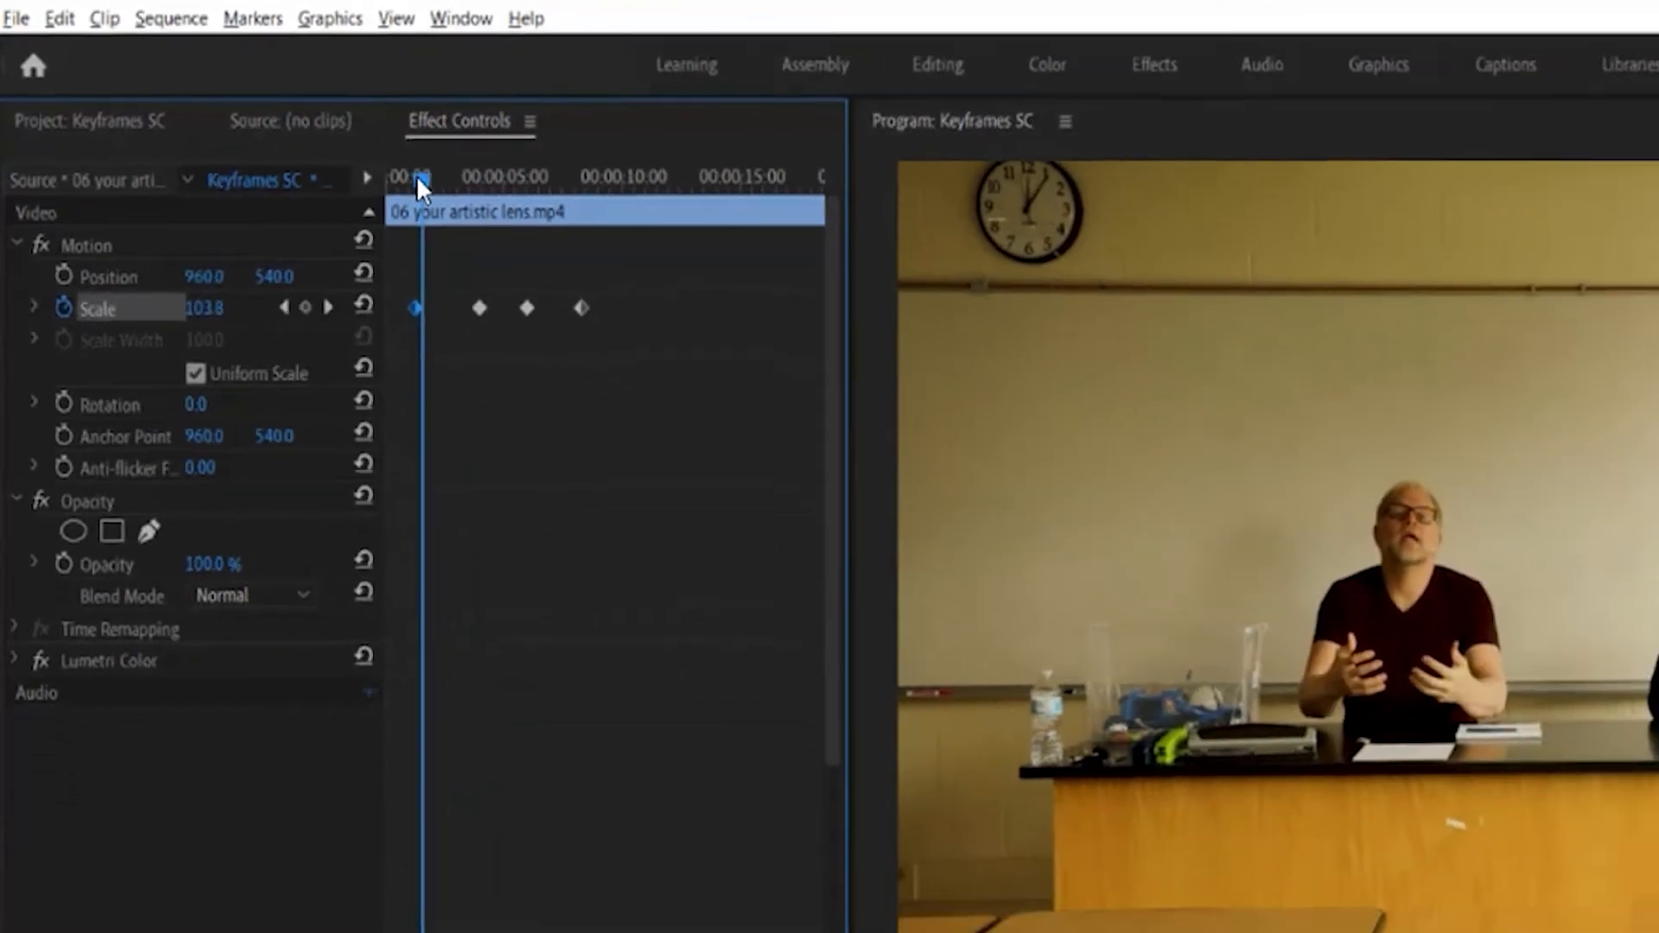
{"action": "left_click_drag", "start_coordinate": [417, 177], "coordinate": [451, 178]}
{"action": "left_click_drag", "start_coordinate": [350, 138], "coordinate": [368, 138]}
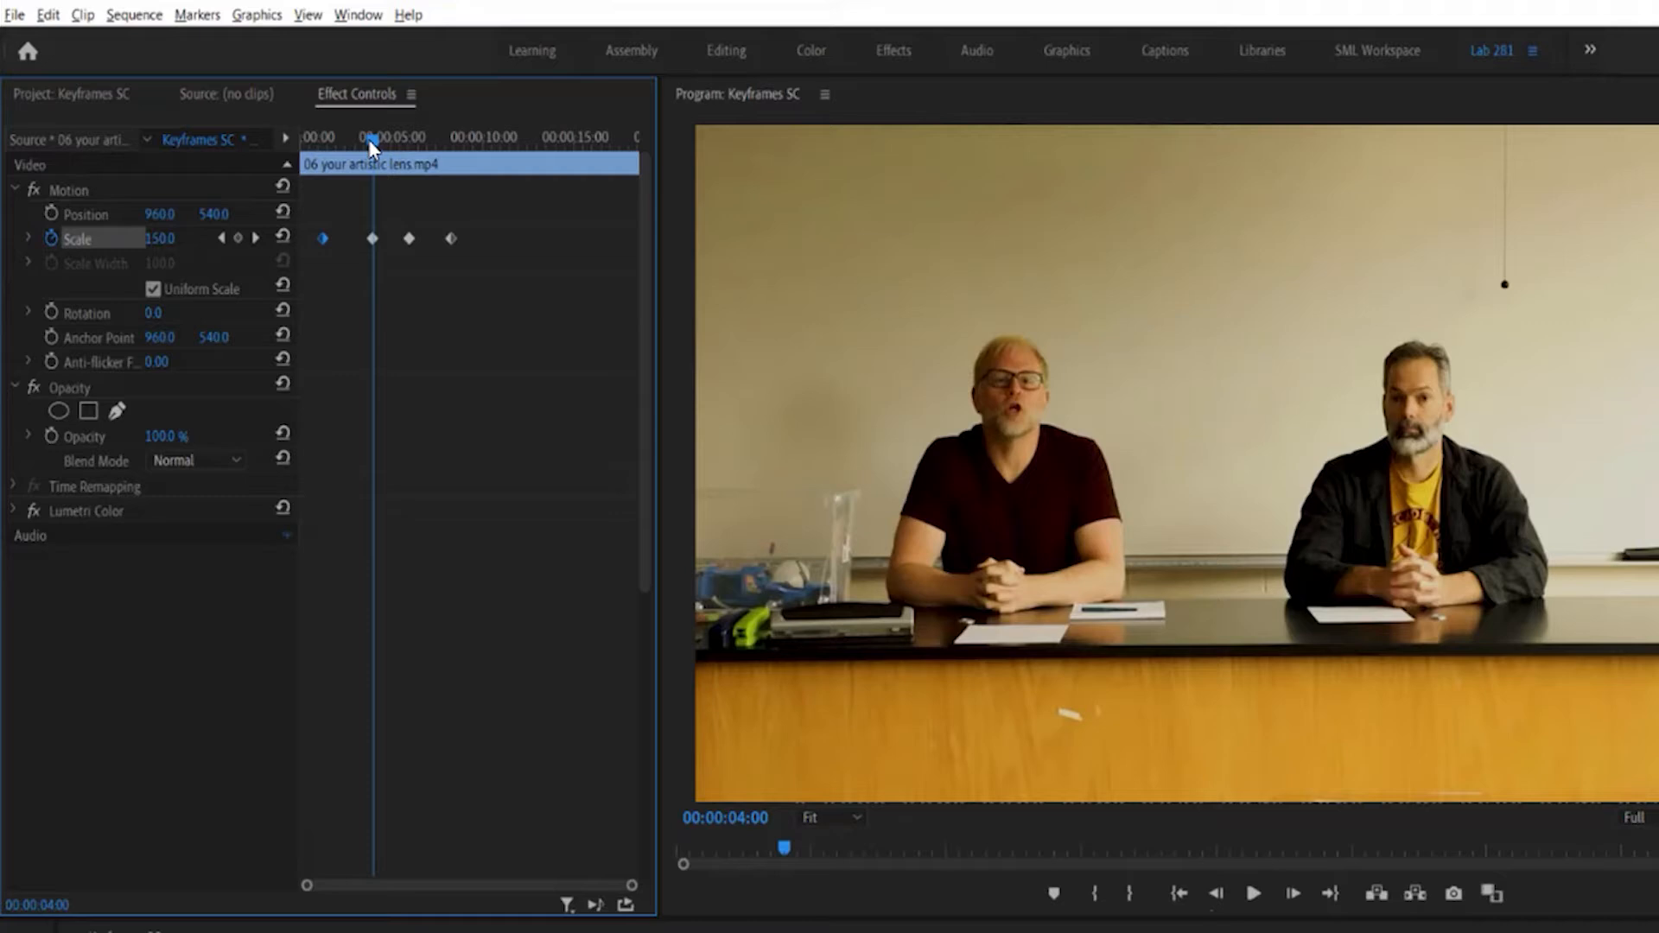
{"action": "left_click_drag", "start_coordinate": [368, 138], "coordinate": [395, 139]}
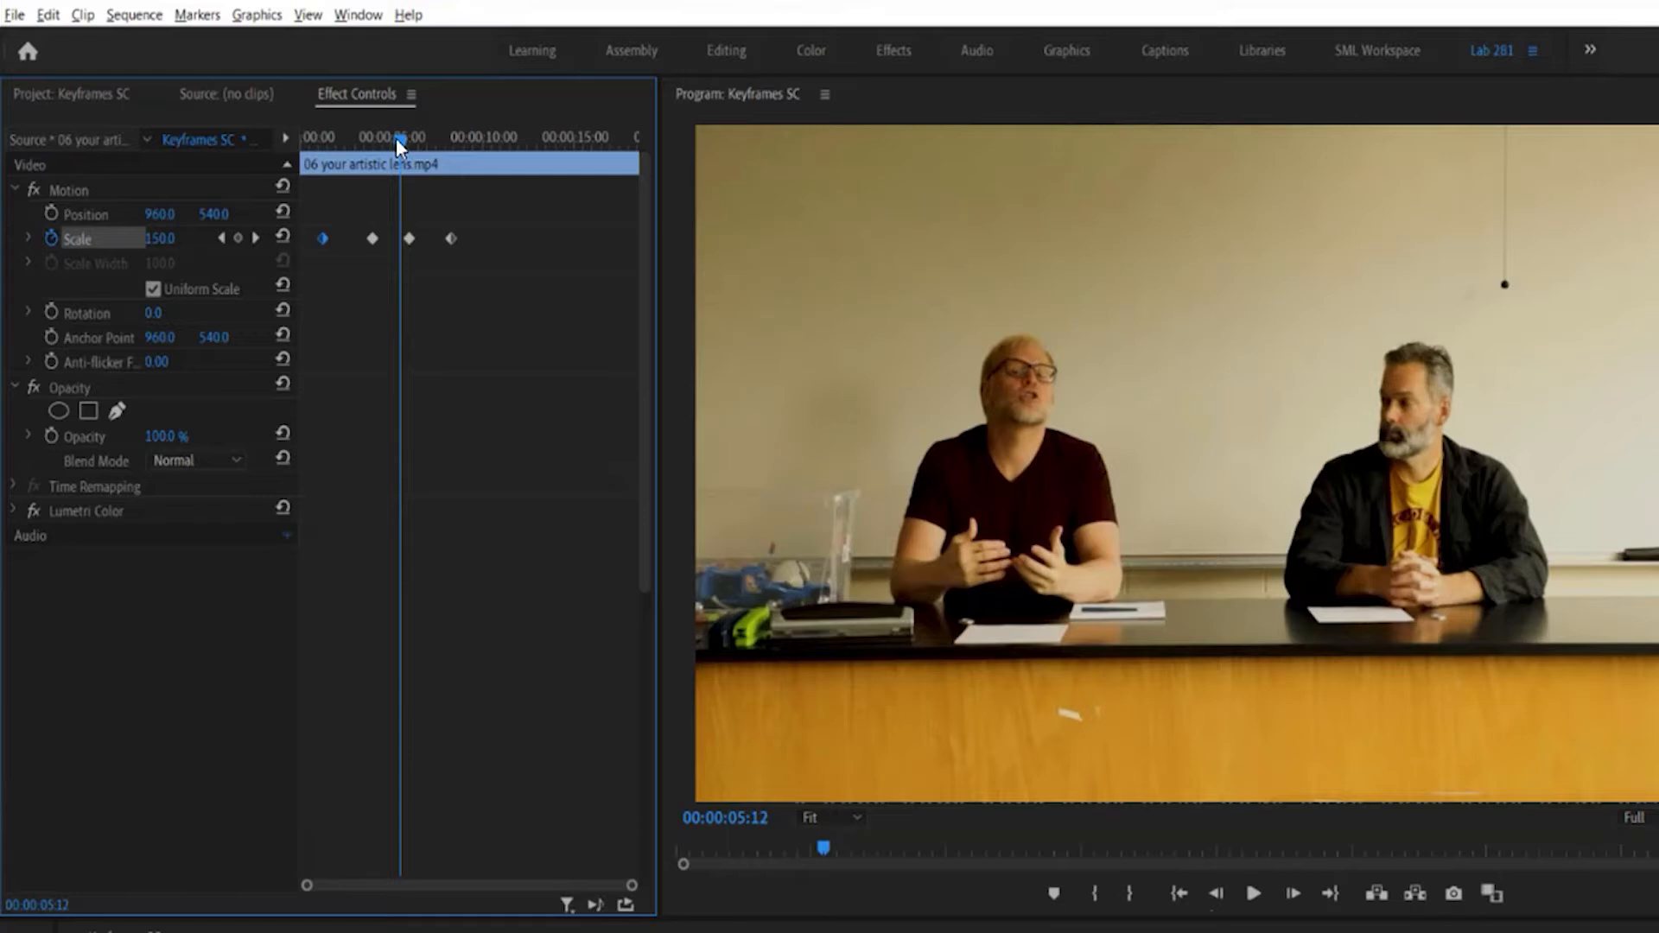
Add a holding Scale keyframe at 00:00:14:07 and set Scale to 150 at 00:00:16:06
{"action": "left_click_drag", "start_coordinate": [395, 138], "coordinate": [564, 145]}
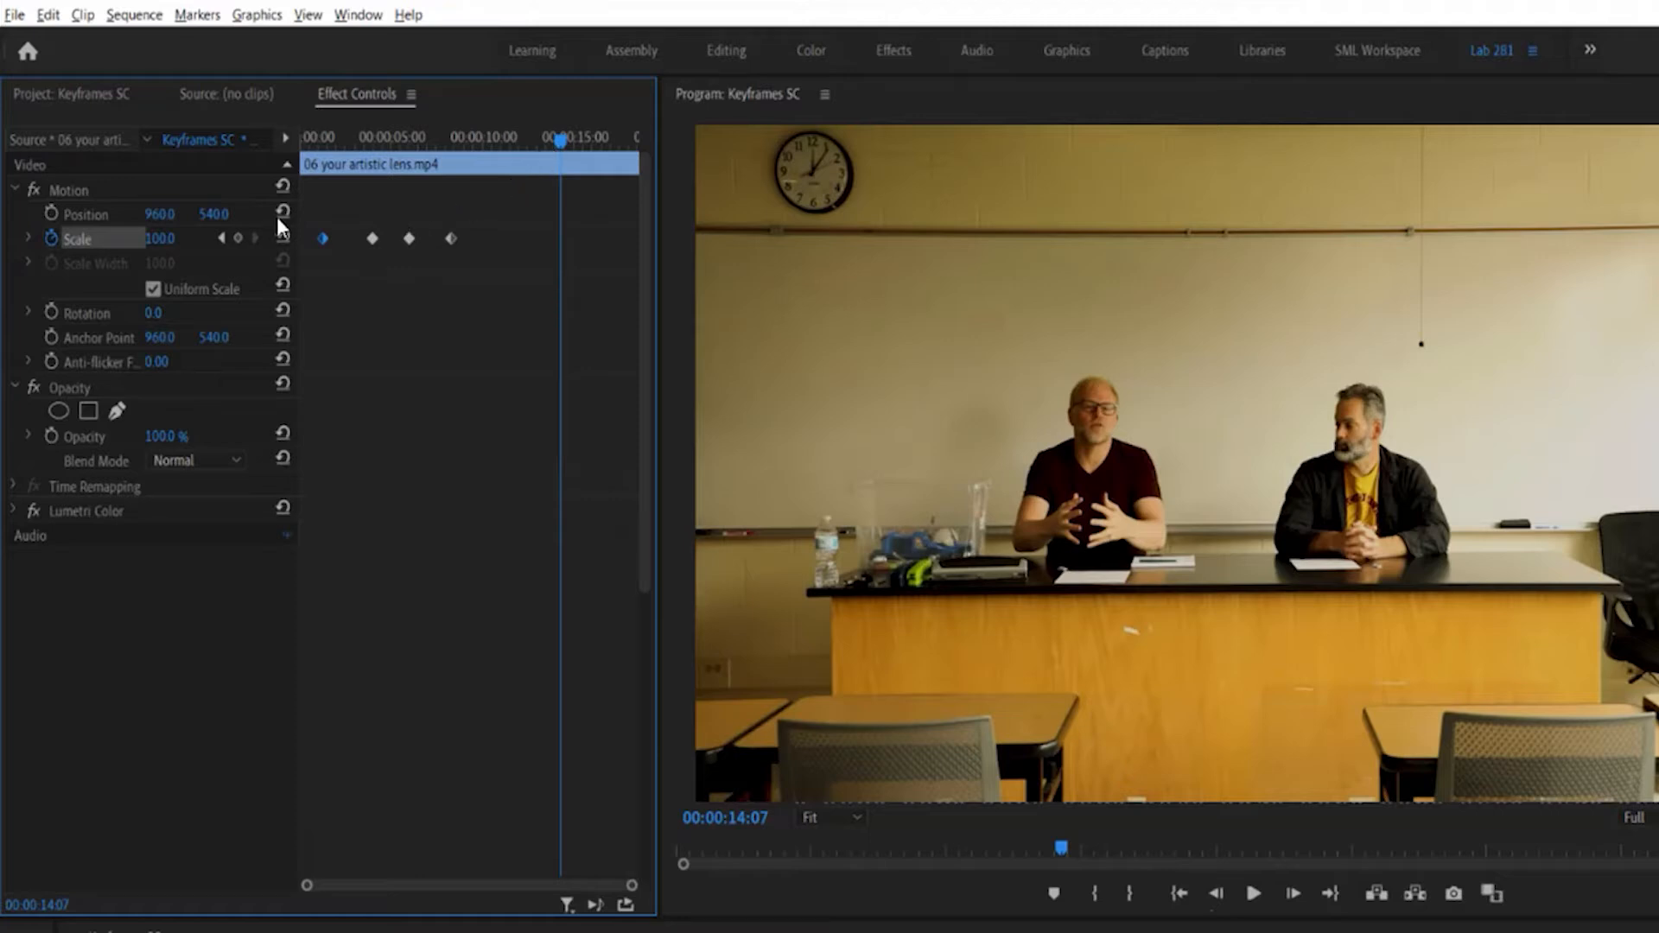
{"action": "left_click", "coordinate": [238, 238]}
{"action": "left_click", "coordinate": [221, 237]}
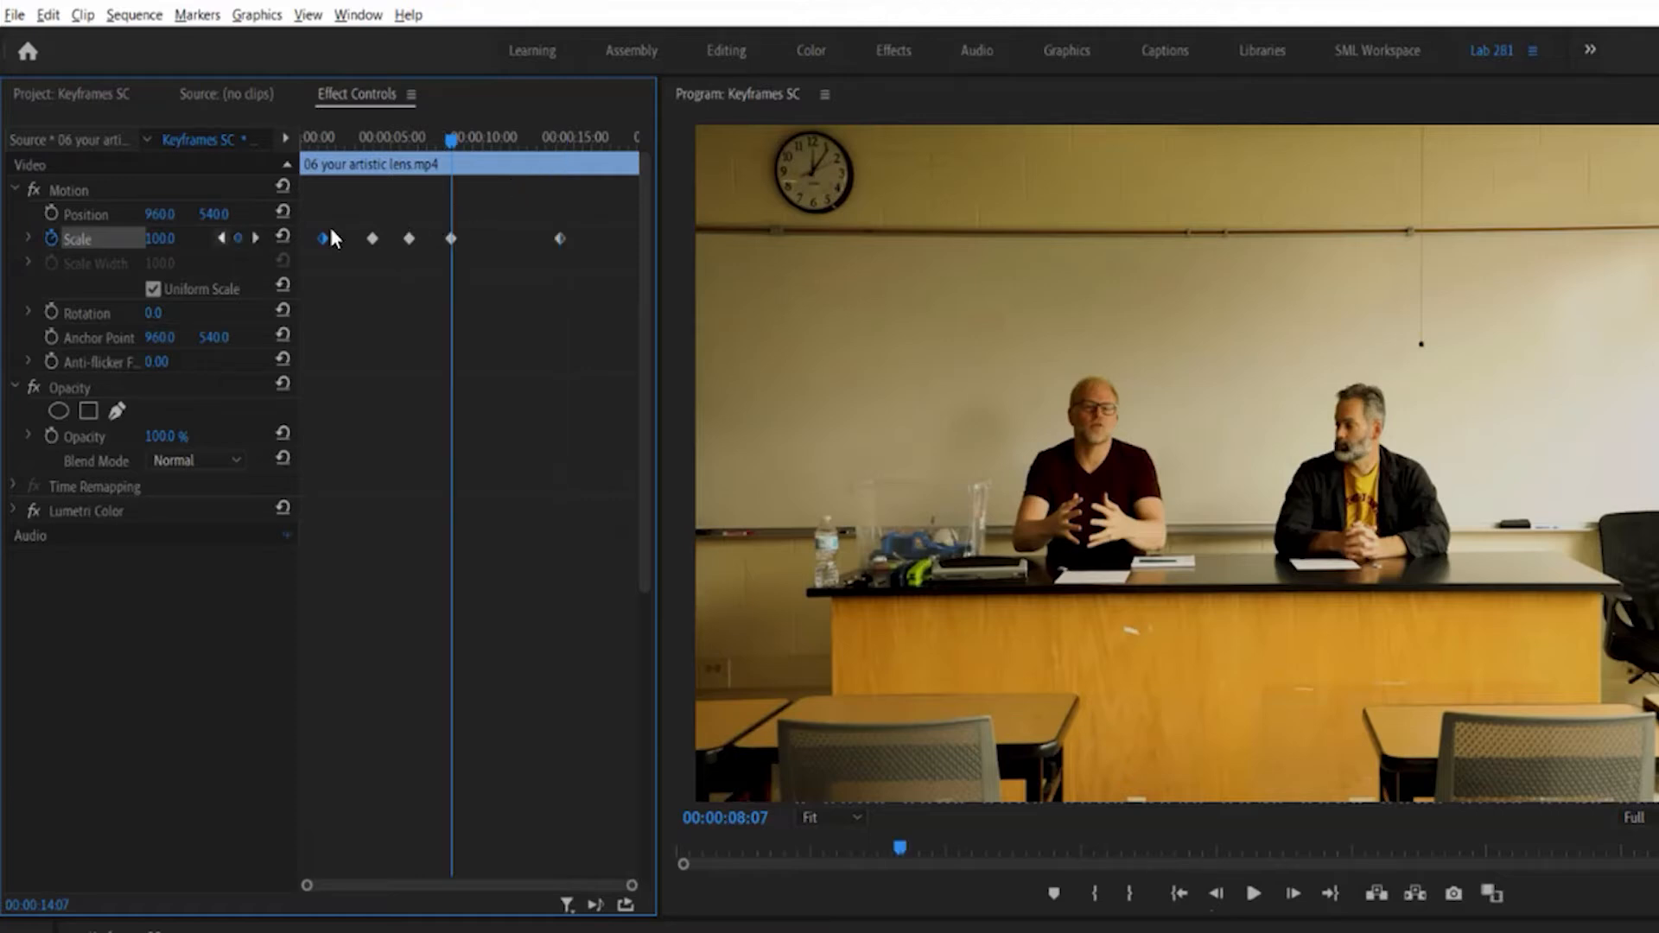
{"action": "left_click_drag", "start_coordinate": [451, 152], "coordinate": [595, 157]}
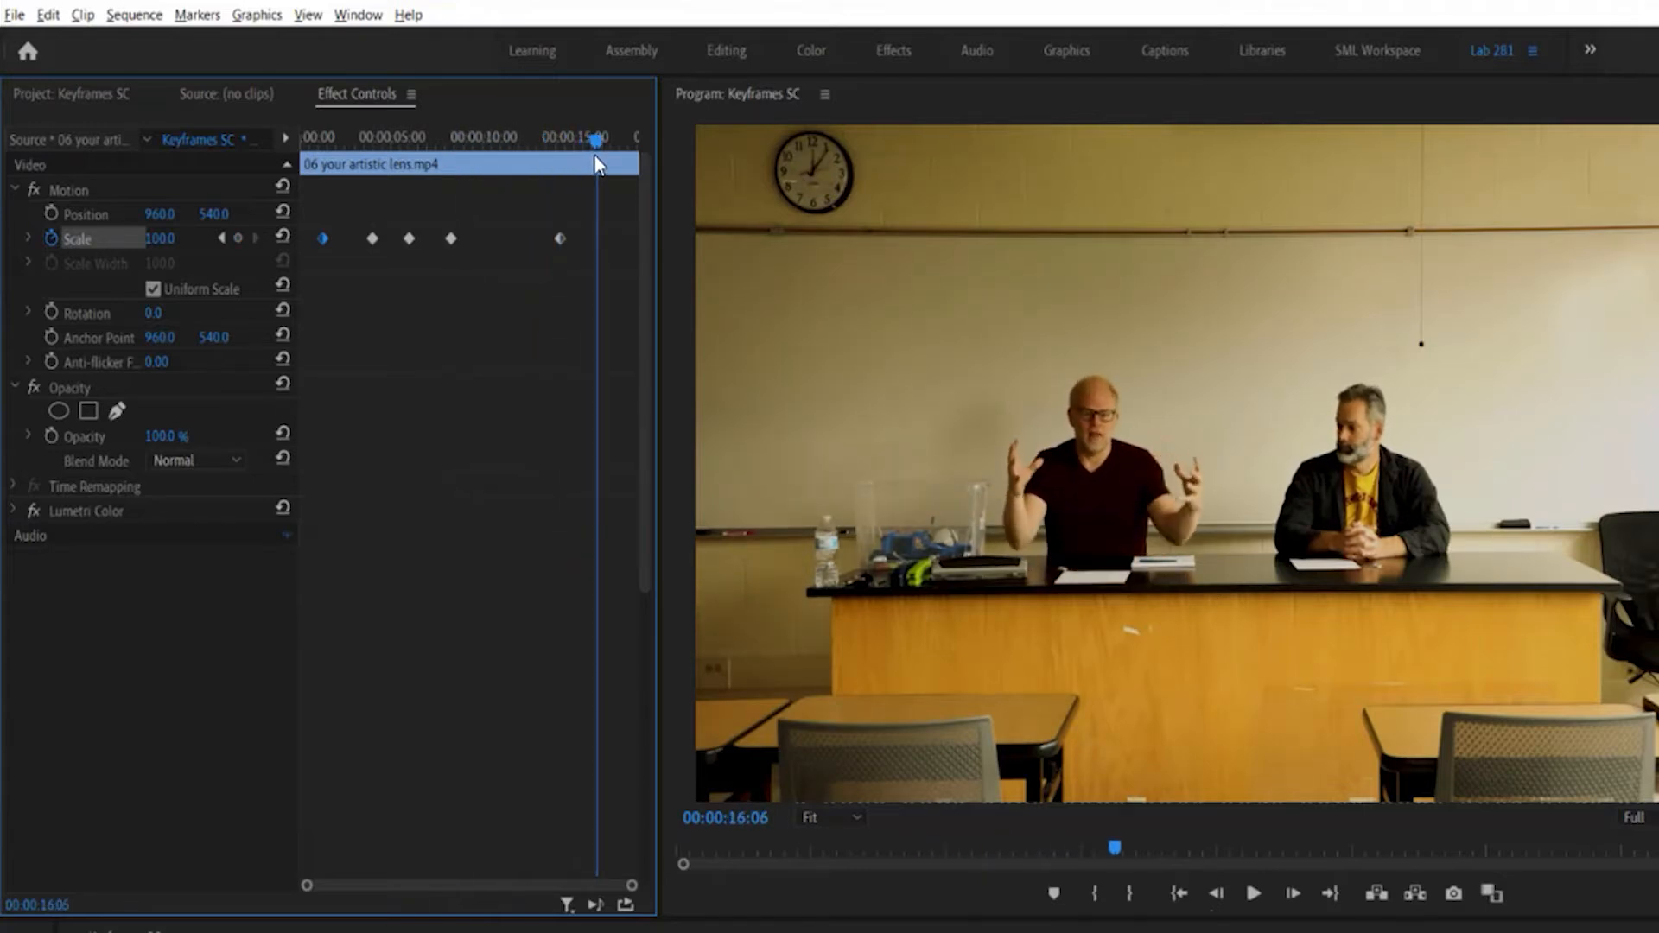
{"action": "left_click", "coordinate": [159, 238]}
{"action": "type", "text": "150"}
{"action": "key", "text": "Return"}
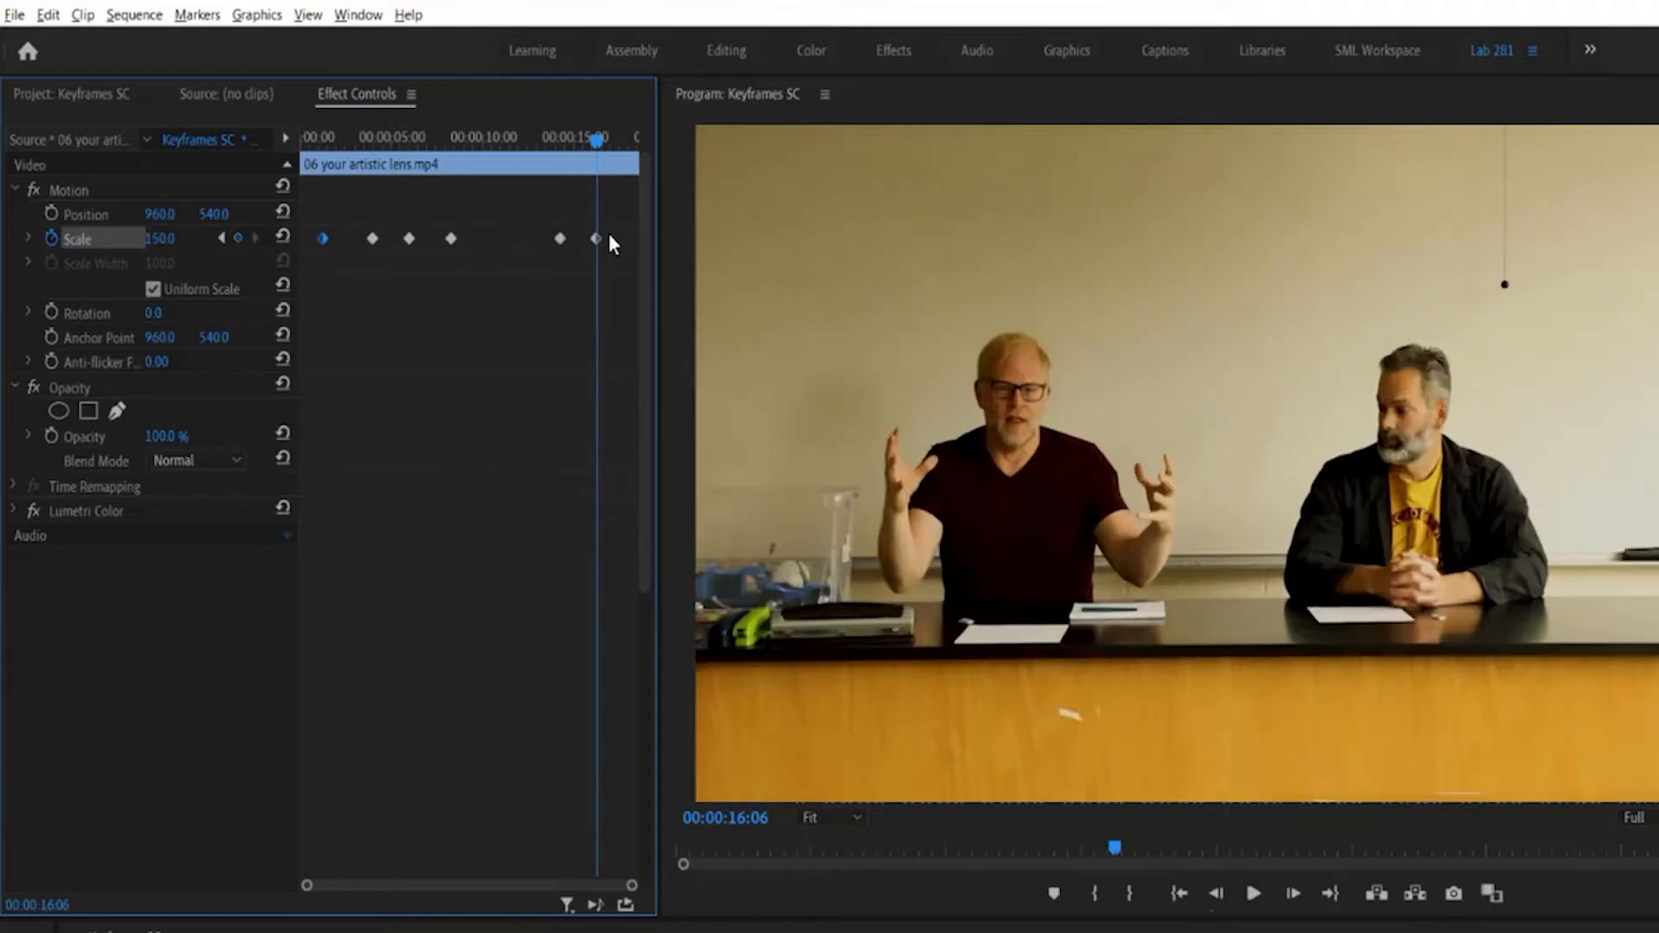
Scrub through the second zoom, delete the Scale keyframe at 00:00:14:07, and play back the clip without it
{"action": "left_click", "coordinate": [482, 144]}
{"action": "left_click_drag", "start_coordinate": [484, 140], "coordinate": [593, 134]}
{"action": "left_click", "coordinate": [560, 238]}
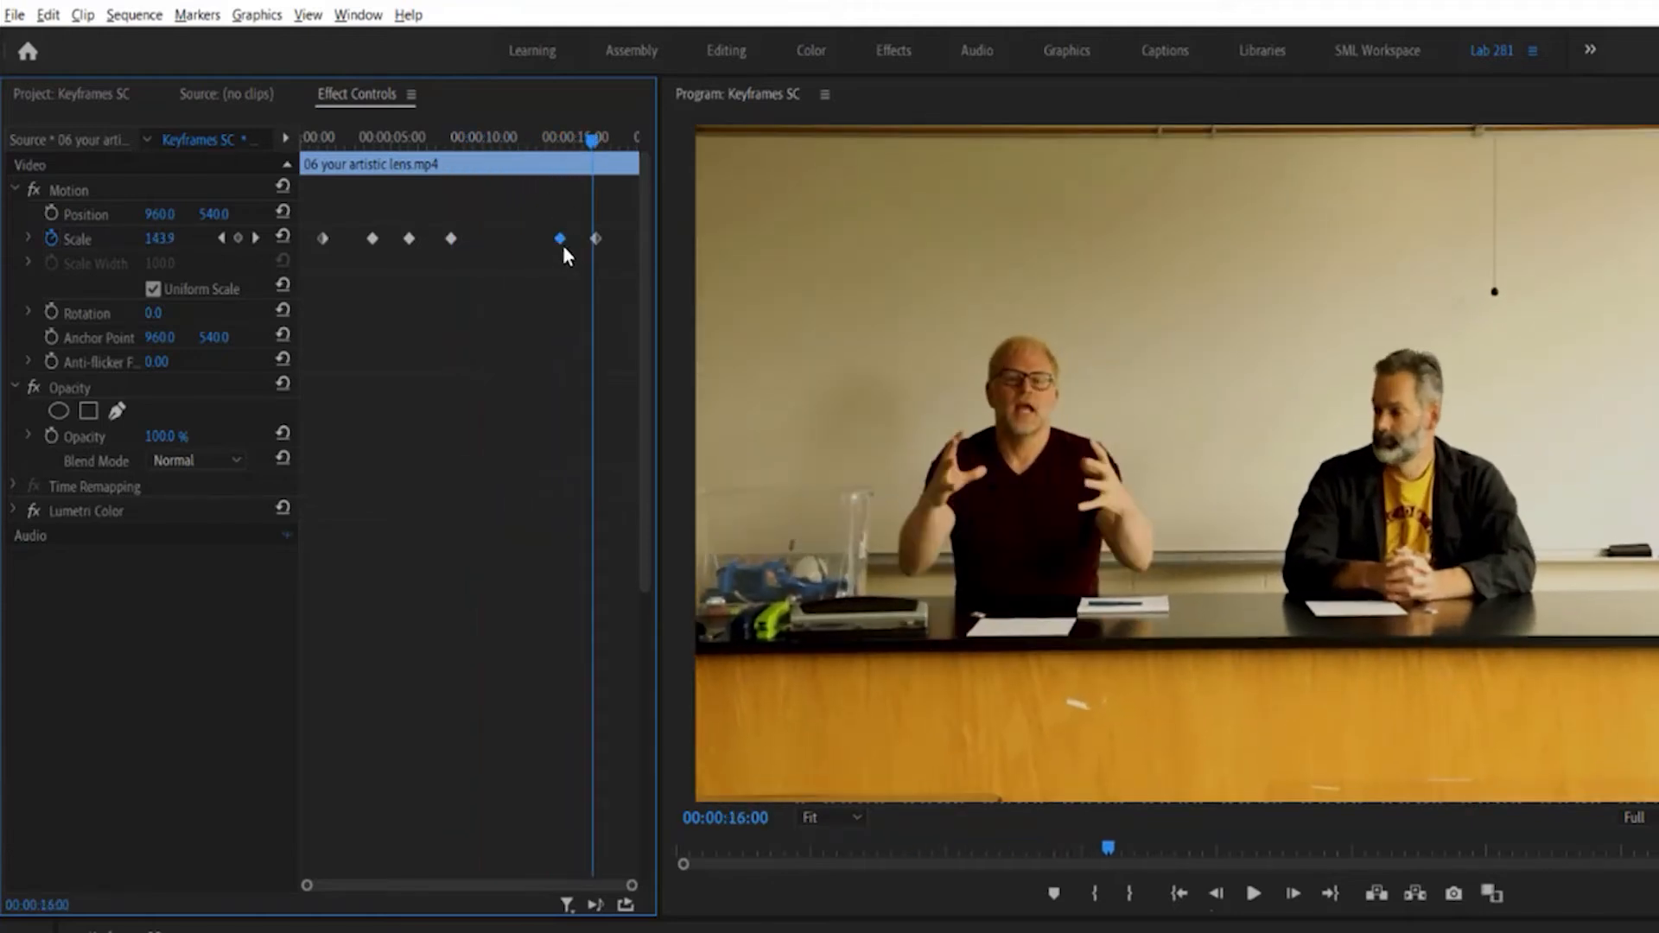
{"action": "key", "text": "Delete"}
{"action": "left_click", "coordinate": [439, 141]}
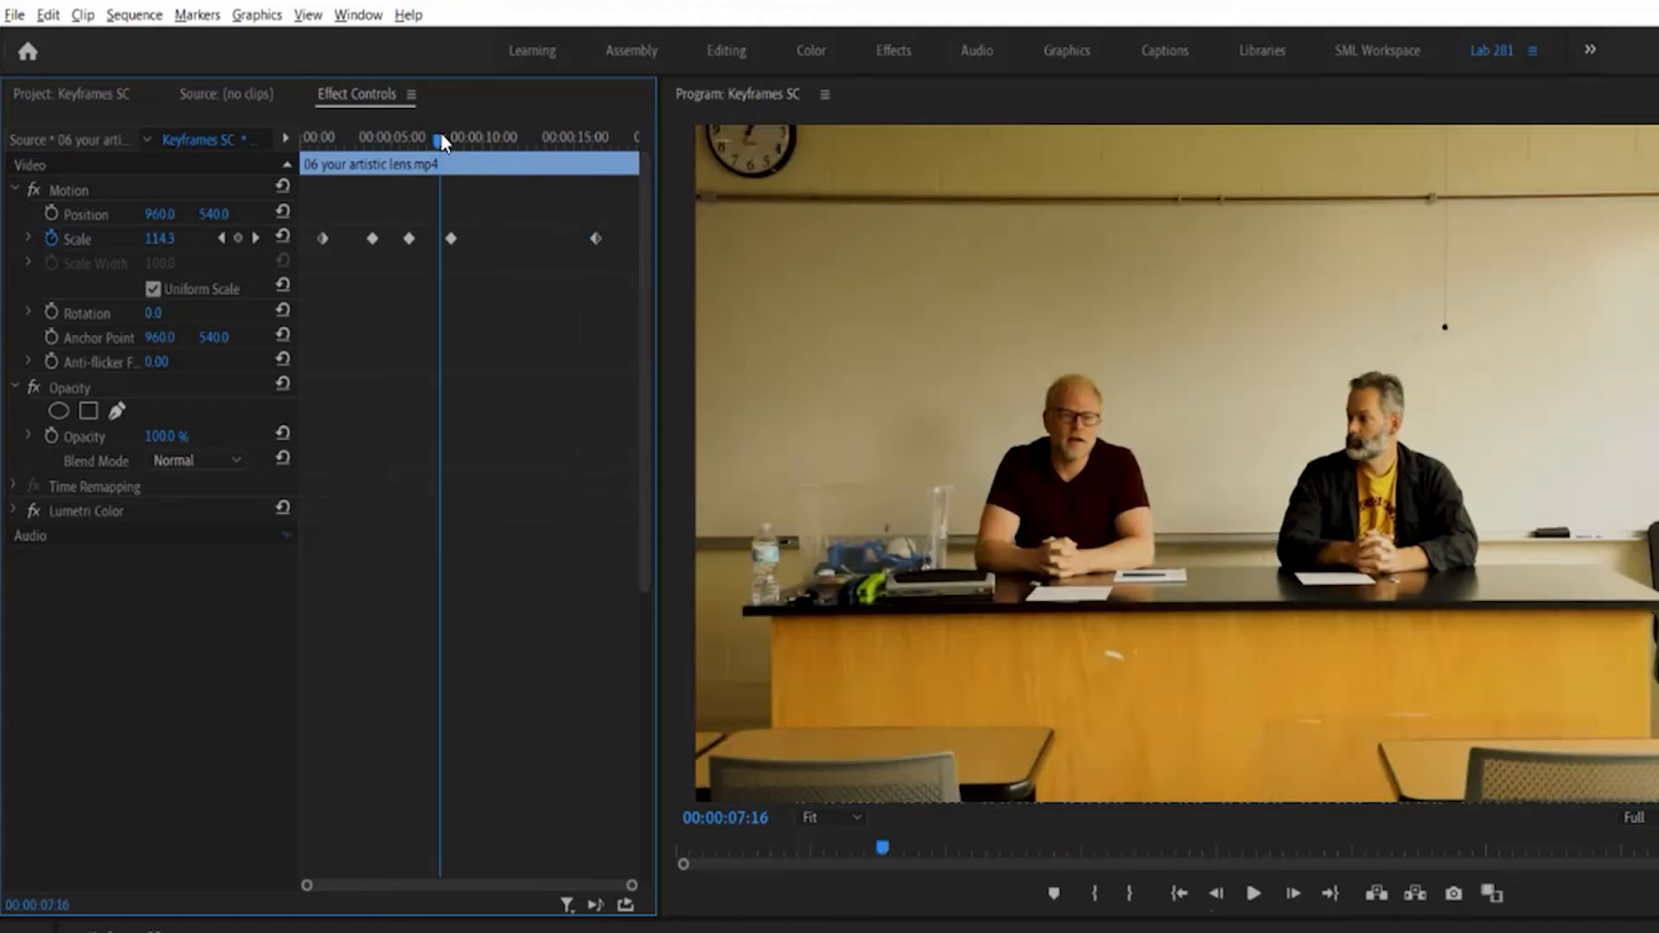
{"action": "left_click_drag", "start_coordinate": [437, 142], "coordinate": [309, 159]}
{"action": "key", "text": "space"}
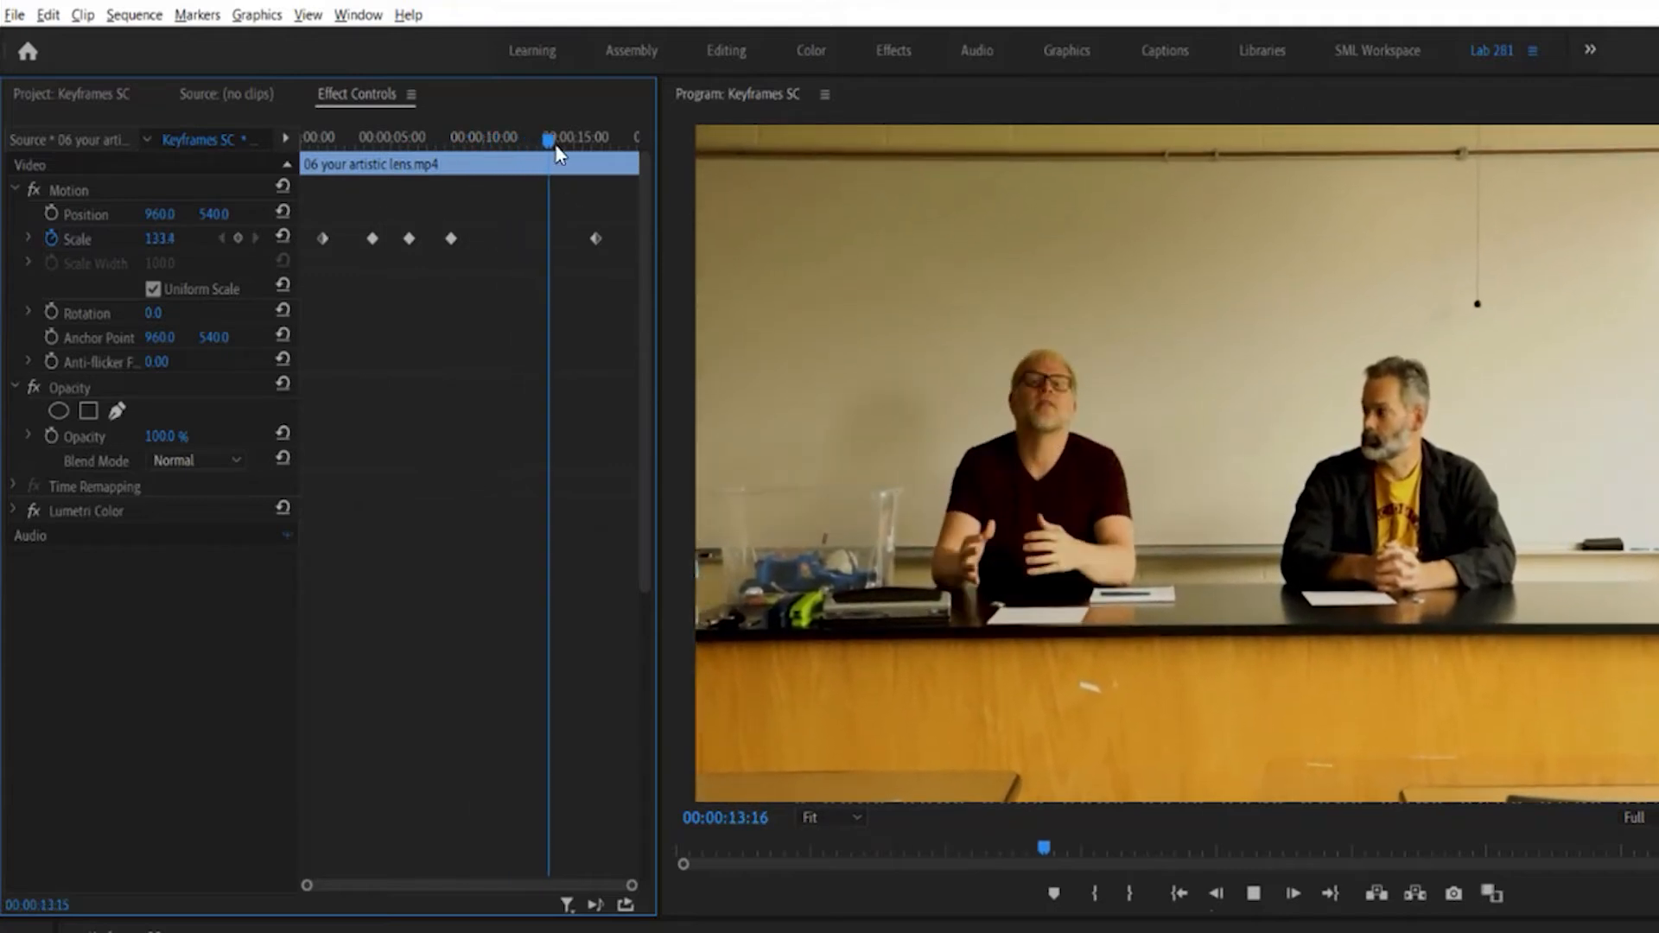
Set Scale to 100 at 00:00:14:09 to hold the wide framing before the second zoom, and play back the hold
{"action": "left_click_drag", "start_coordinate": [556, 143], "coordinate": [564, 140]}
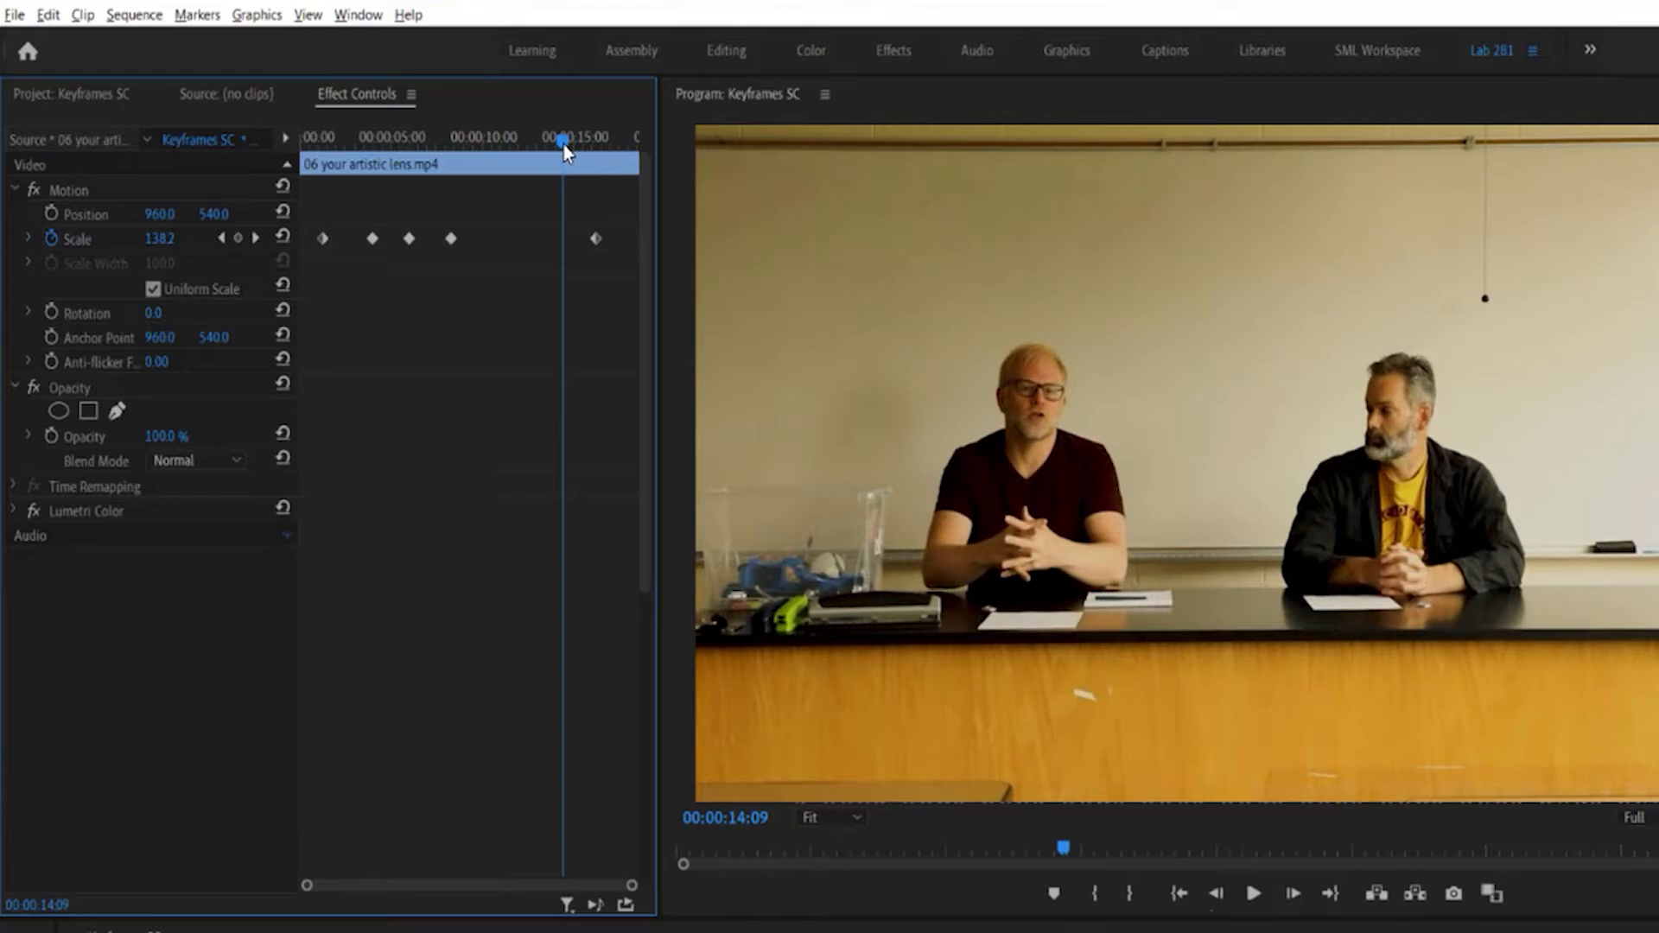
{"action": "left_click", "coordinate": [159, 239]}
{"action": "type", "text": "100"}
{"action": "key", "text": "Return"}
{"action": "left_click", "coordinate": [466, 140]}
{"action": "key", "text": "space"}
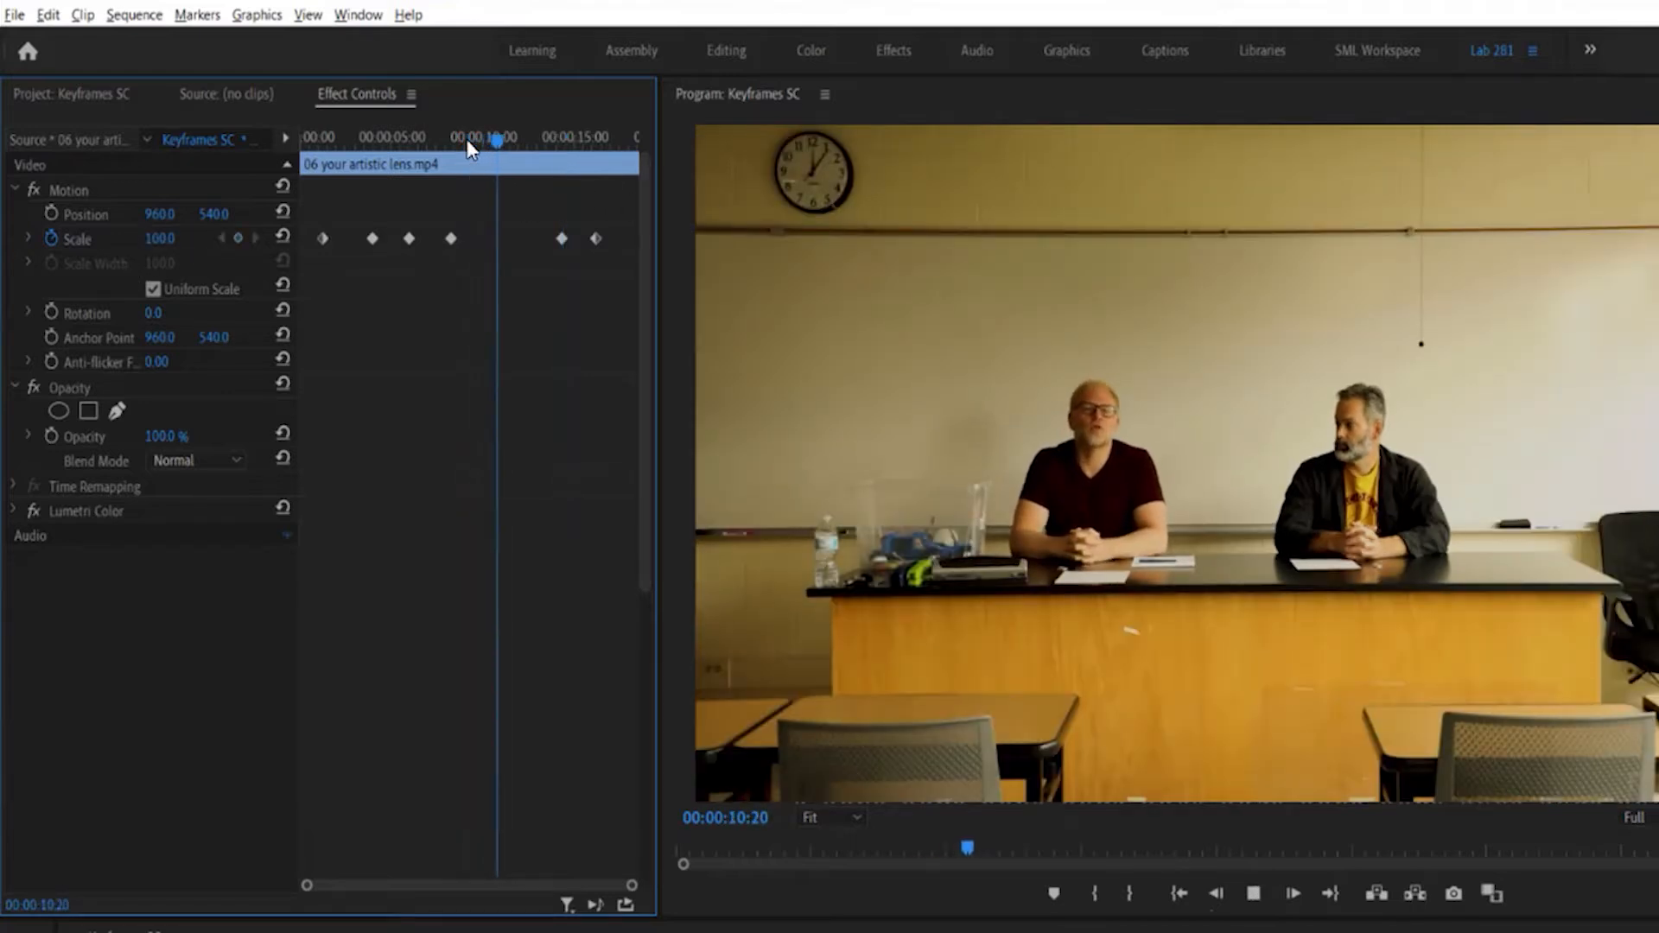
{"action": "key", "text": "space"}
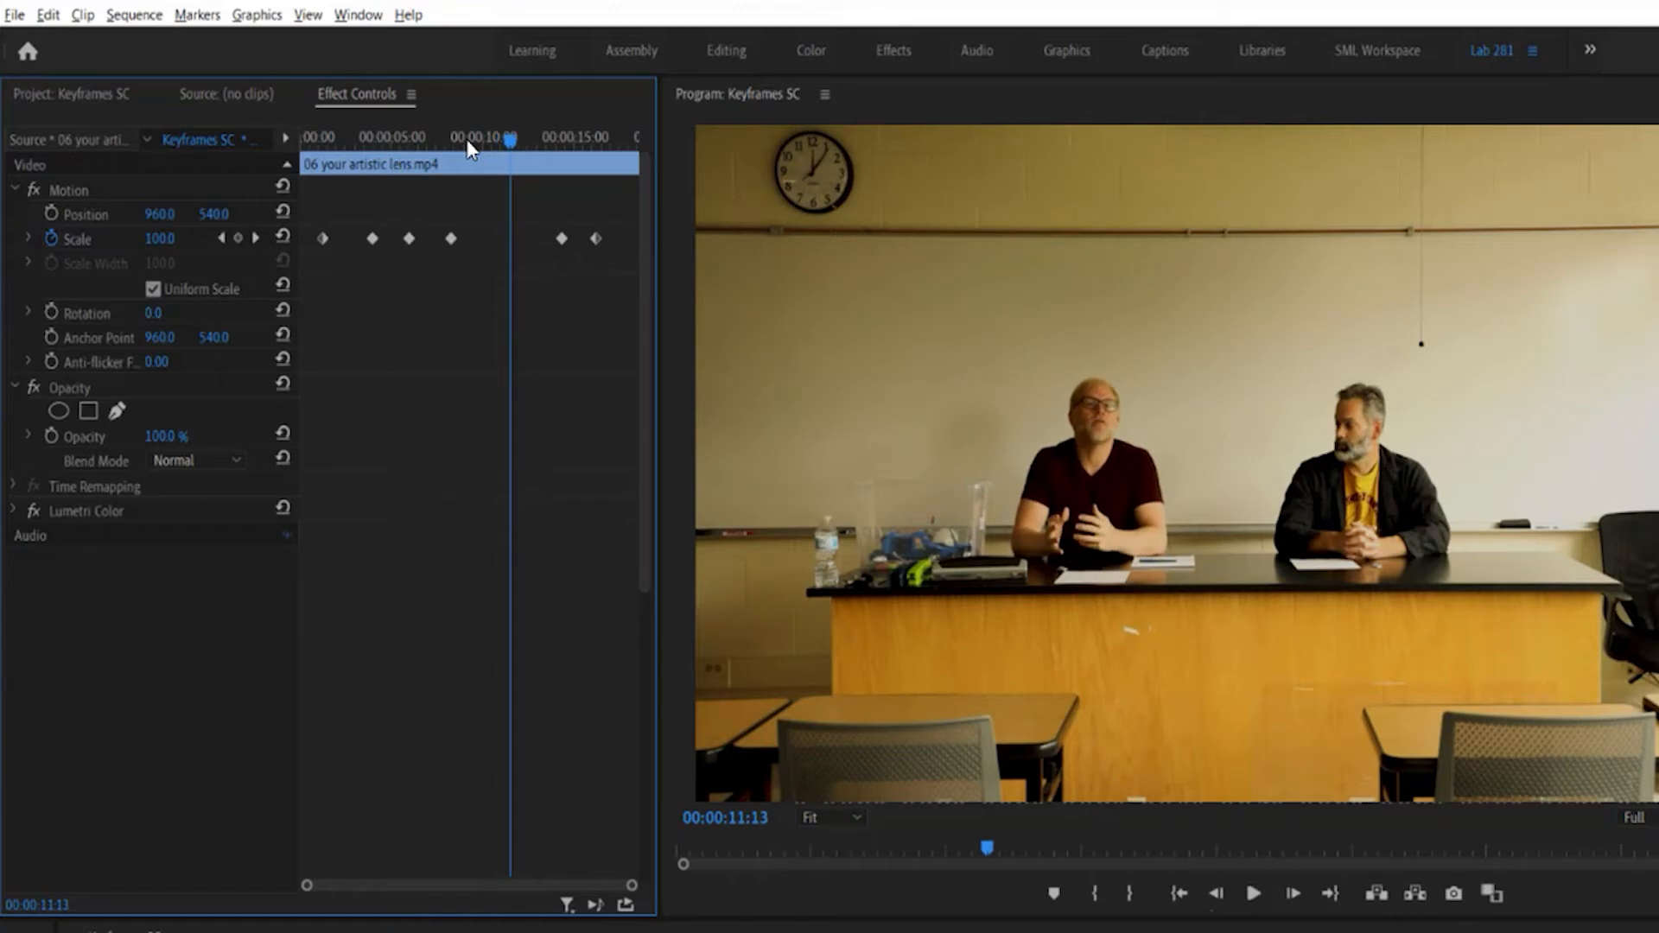
Apply Ease Out interpolation to the first Scale keyframe near 00:00:01:09 and play back the eased zoom
{"action": "mouse_move", "coordinate": [314, 133]}
{"action": "left_mouse_down"}
{"action": "mouse_move", "coordinate": [449, 166]}
{"action": "mouse_move", "coordinate": [323, 148]}
{"action": "left_mouse_up"}
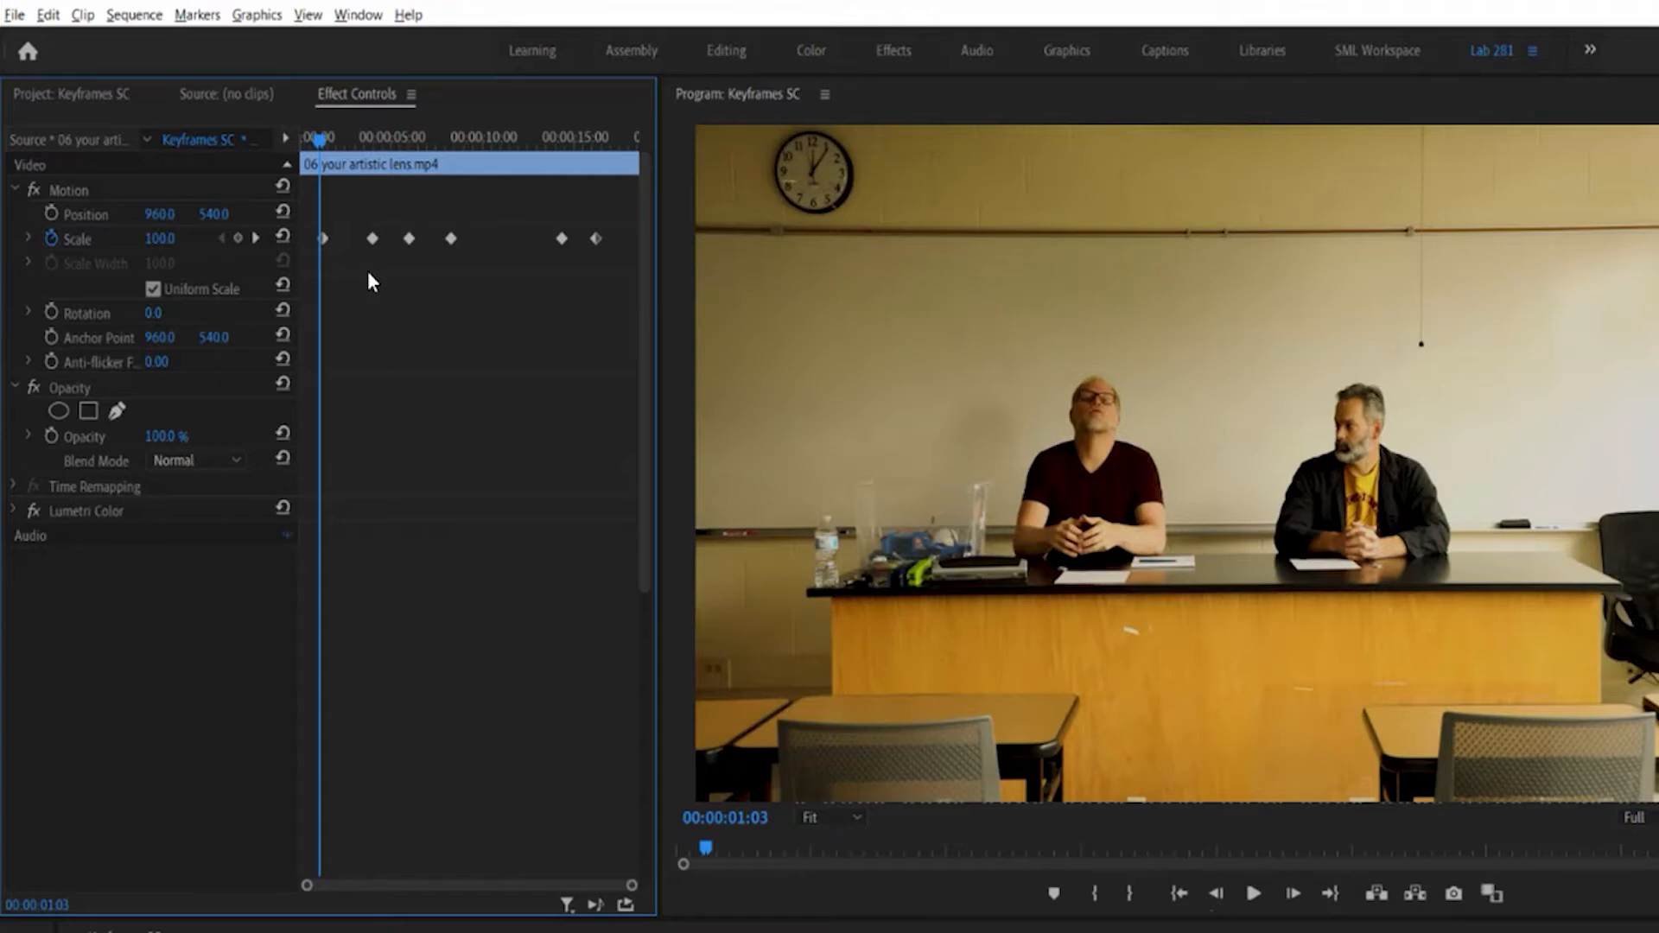
{"action": "key", "text": "Right"}
{"action": "key", "text": "Right"}
{"action": "key", "text": "Right"}
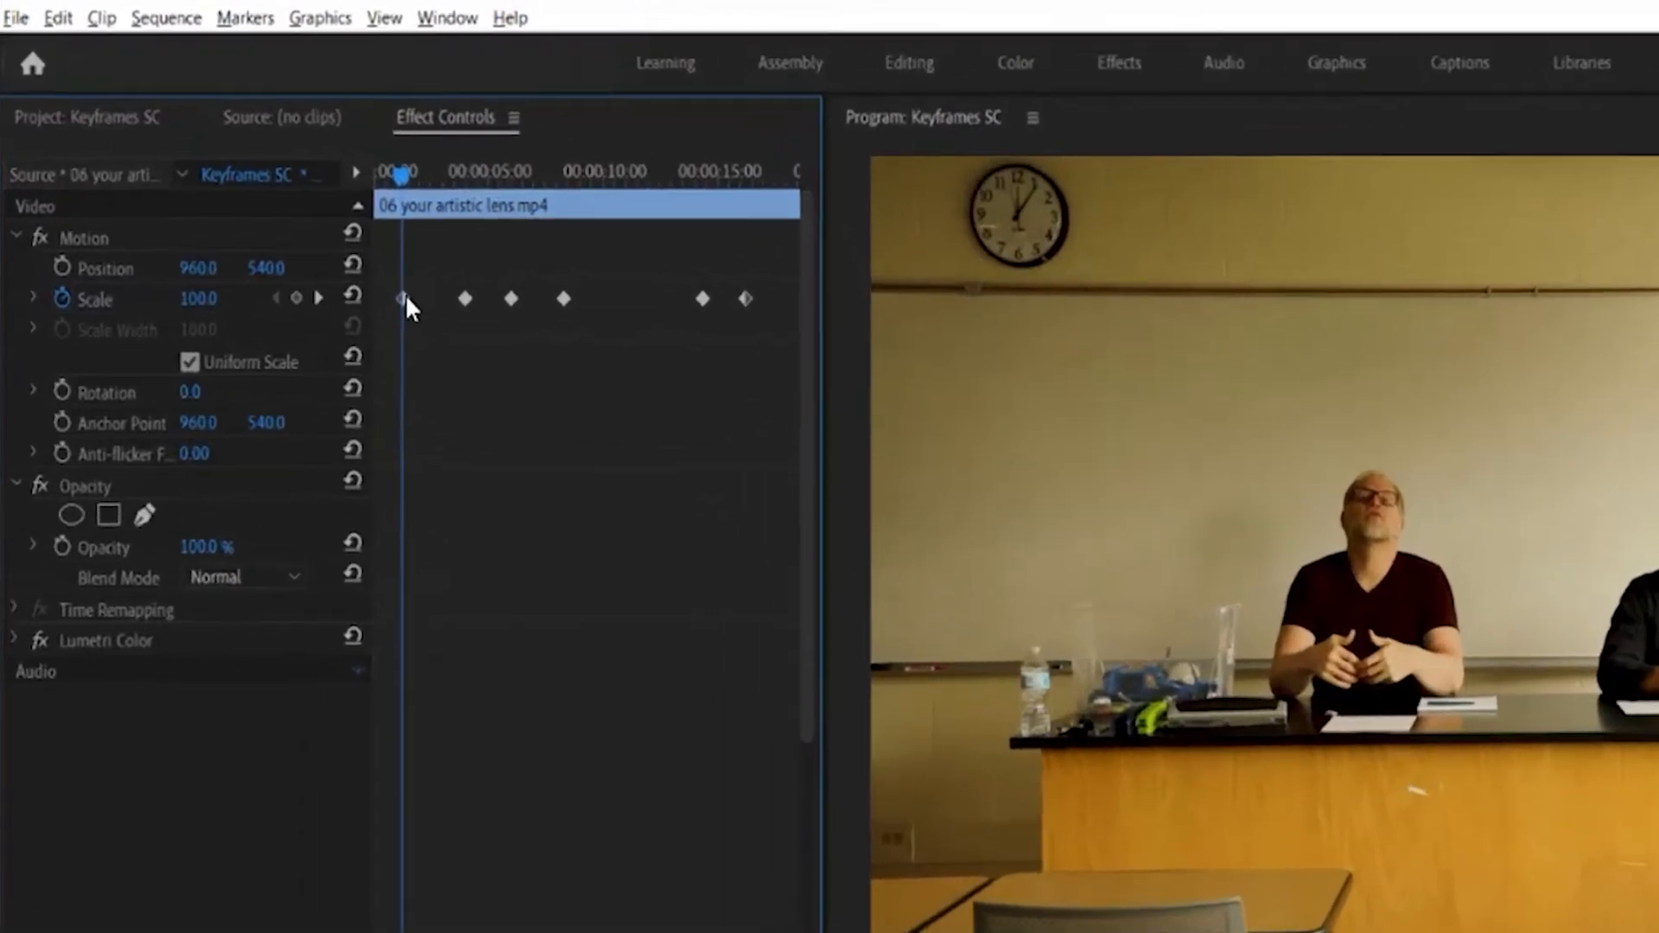
{"action": "right_click", "coordinate": [481, 356]}
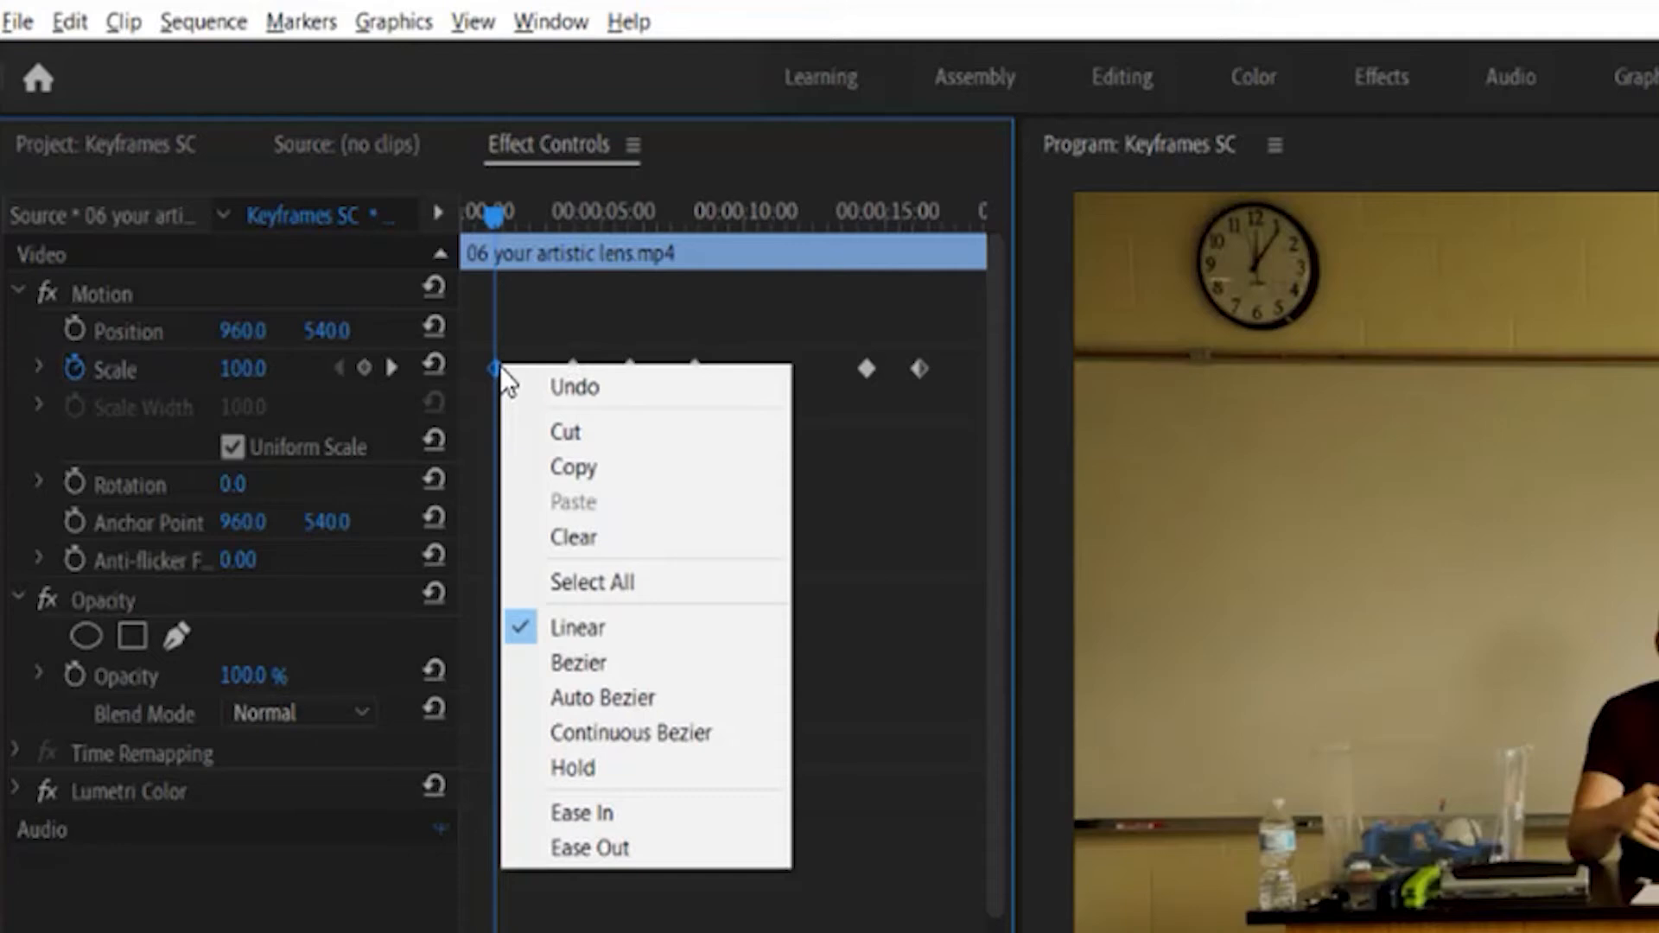
{"action": "left_click", "coordinate": [590, 851]}
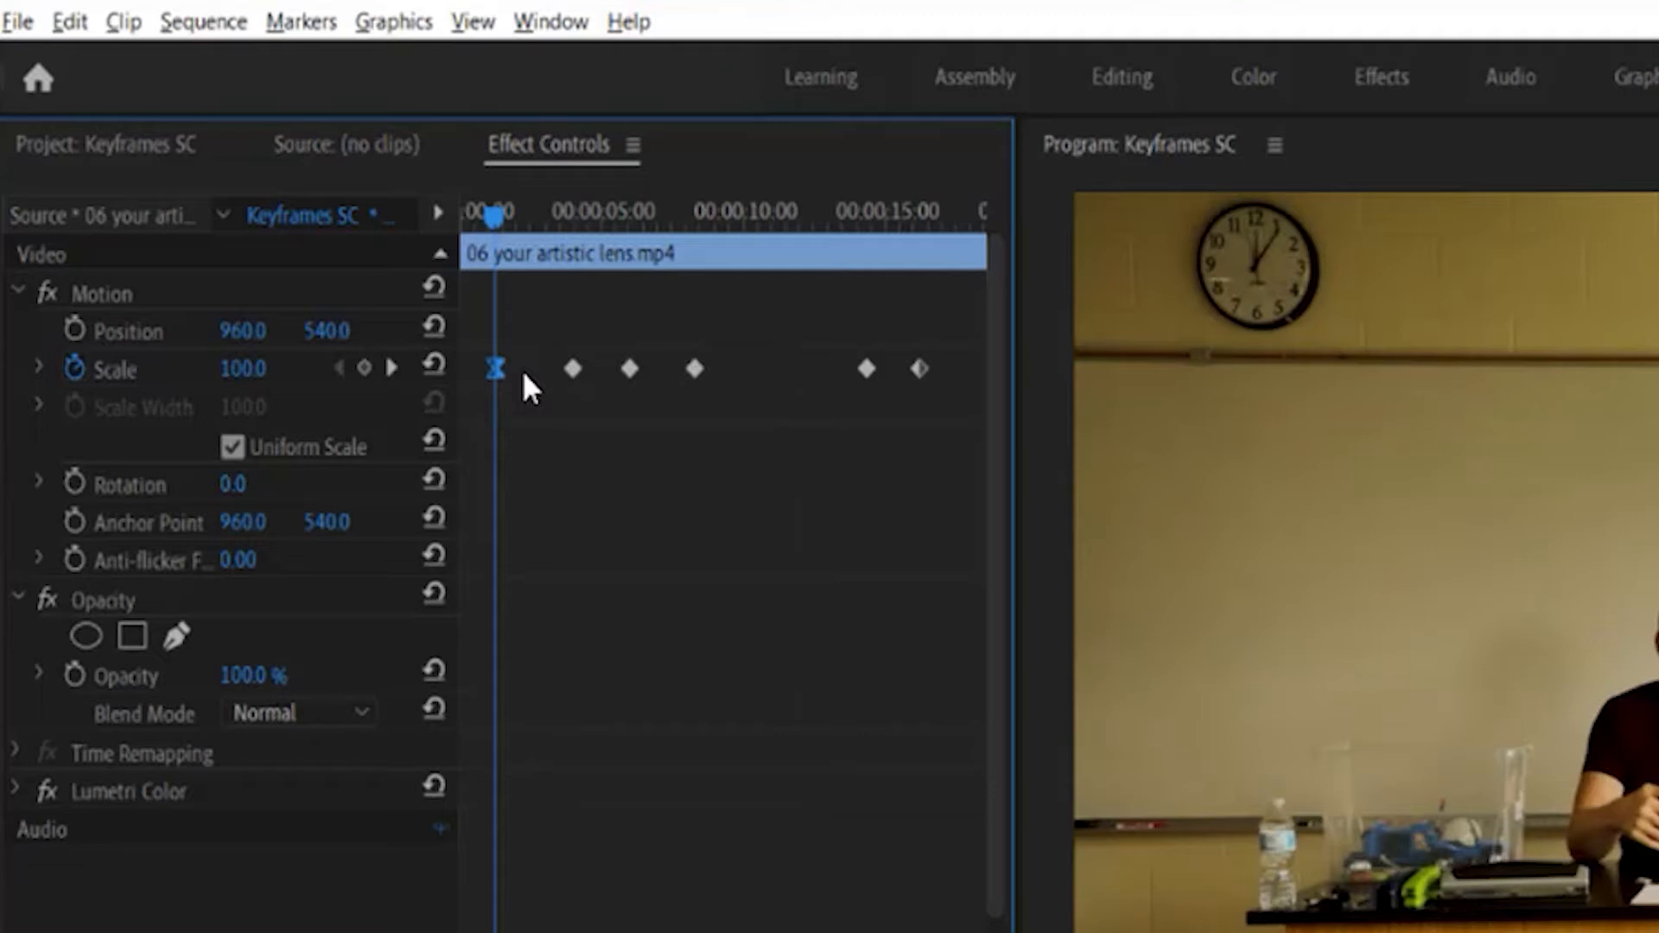
{"action": "left_click", "coordinate": [493, 215]}
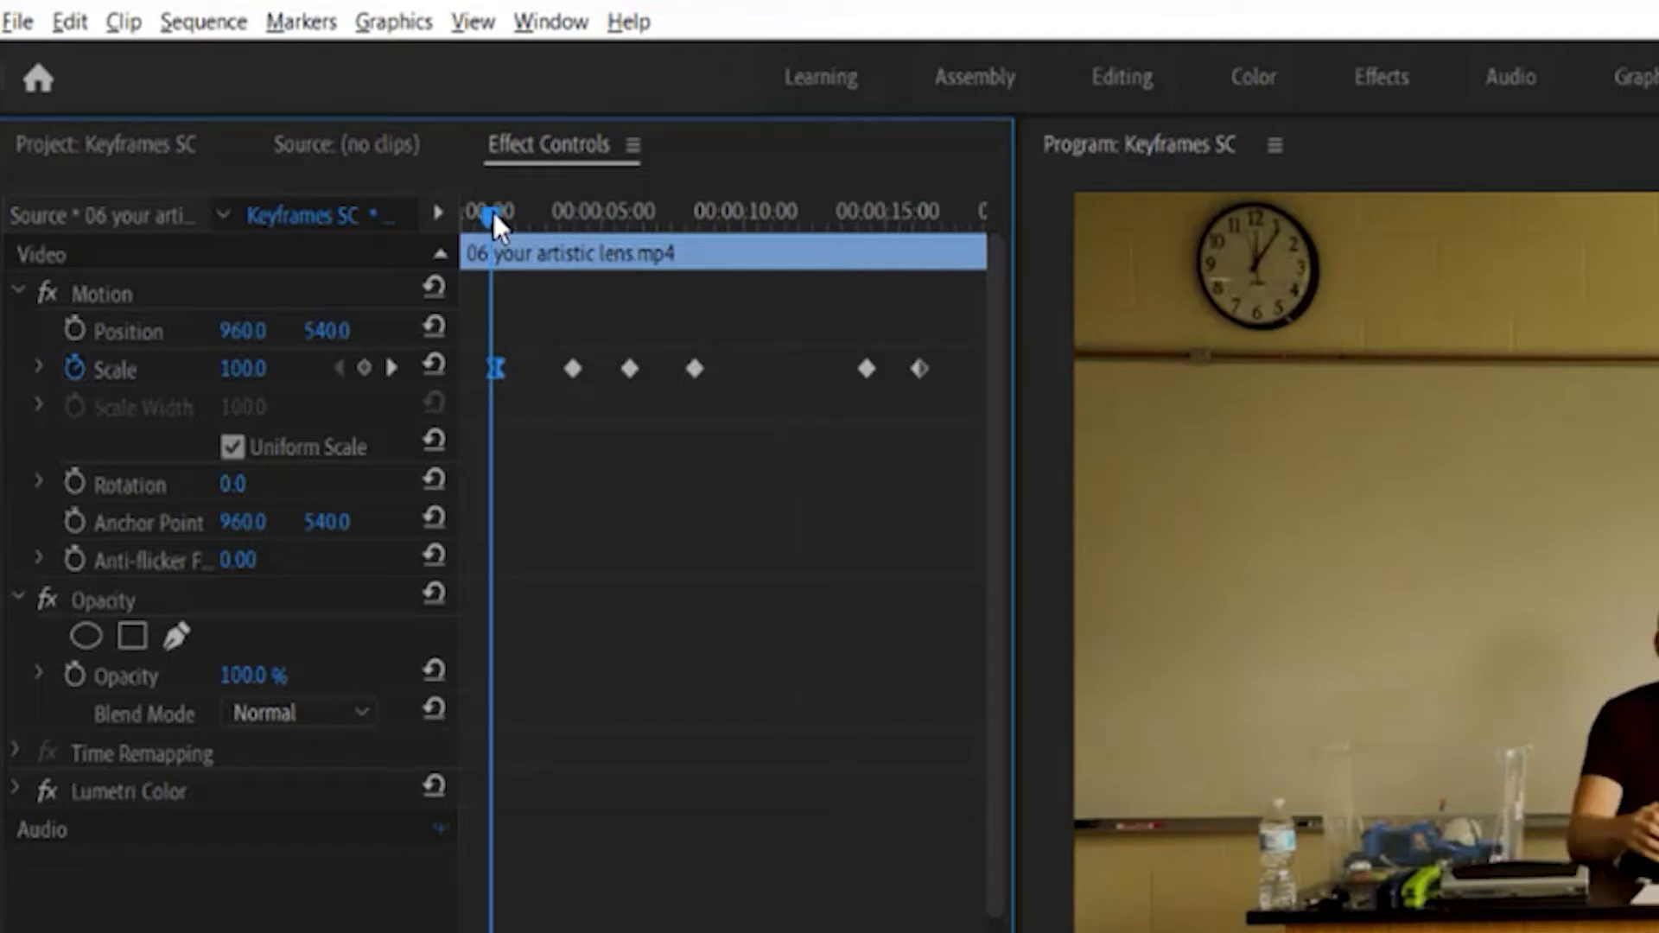
{"action": "key", "text": "space"}
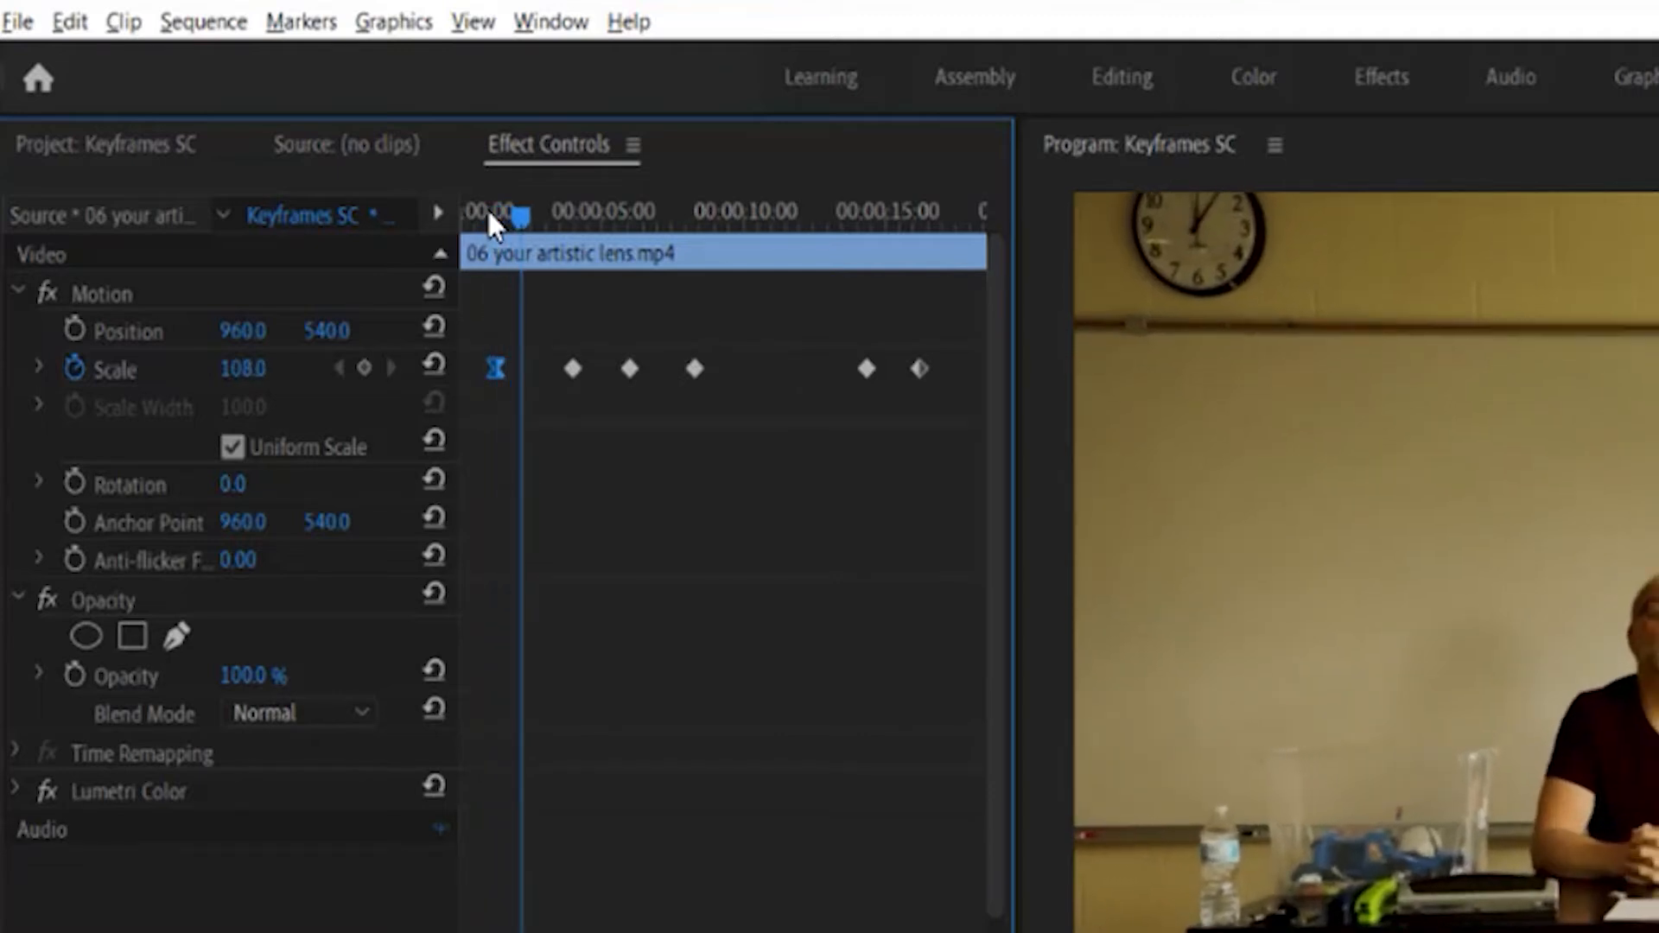
Apply Ease In interpolation to the second Scale keyframe and play back the eased zoom from the clip's start
{"action": "key", "text": "space"}
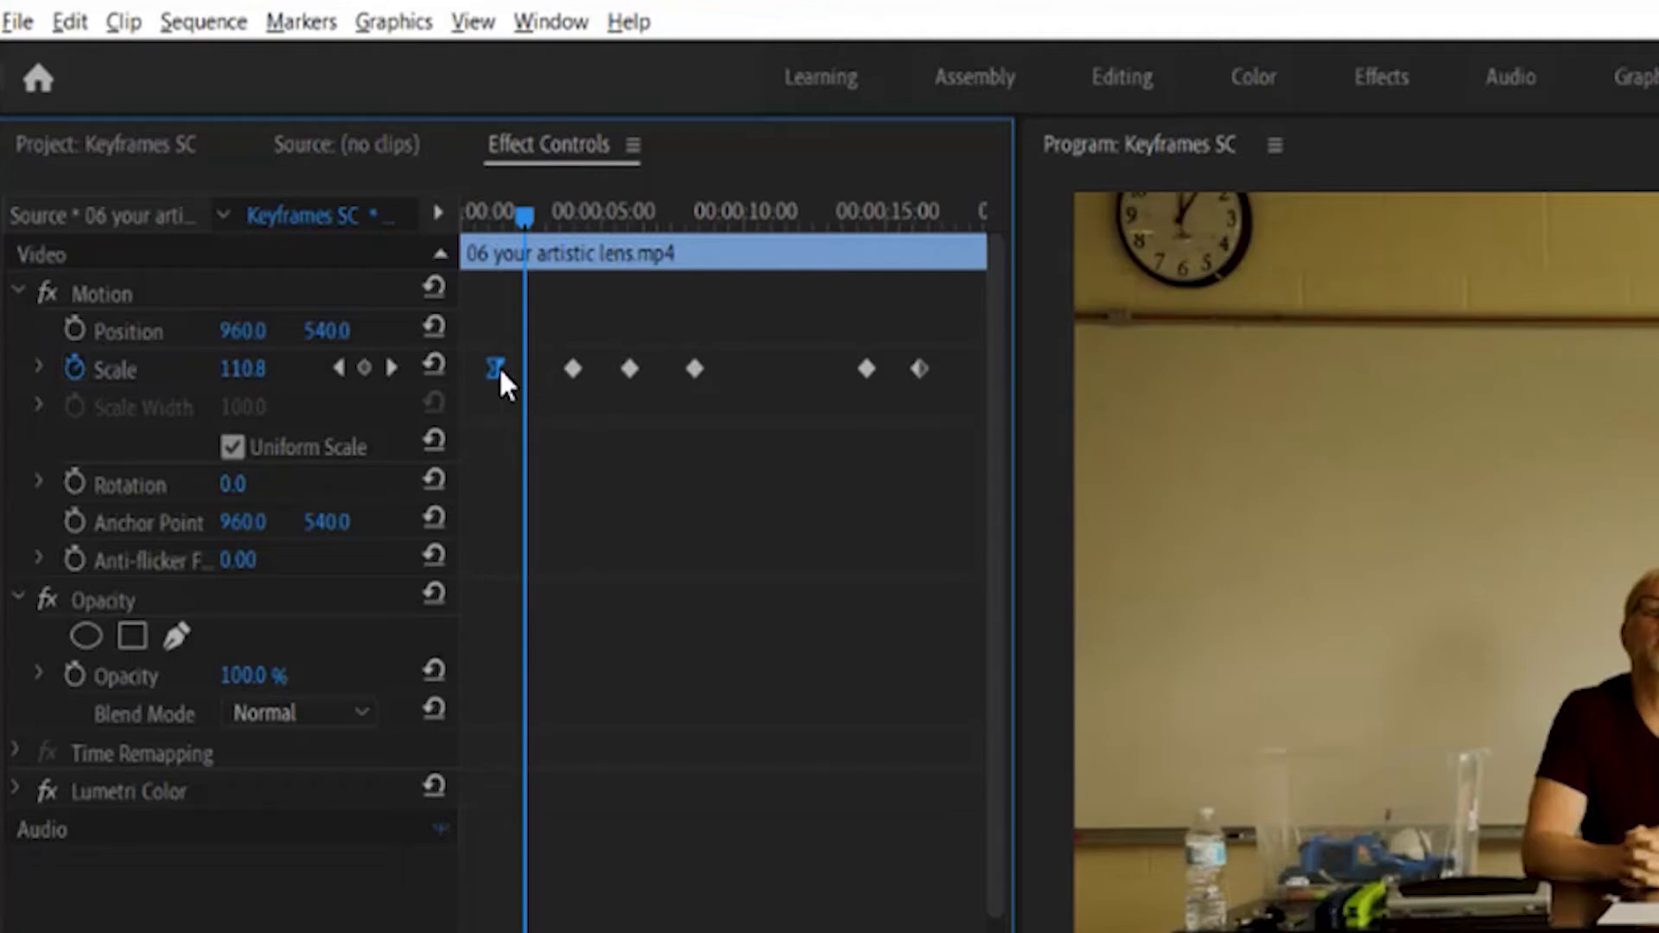
{"action": "right_click", "coordinate": [573, 368]}
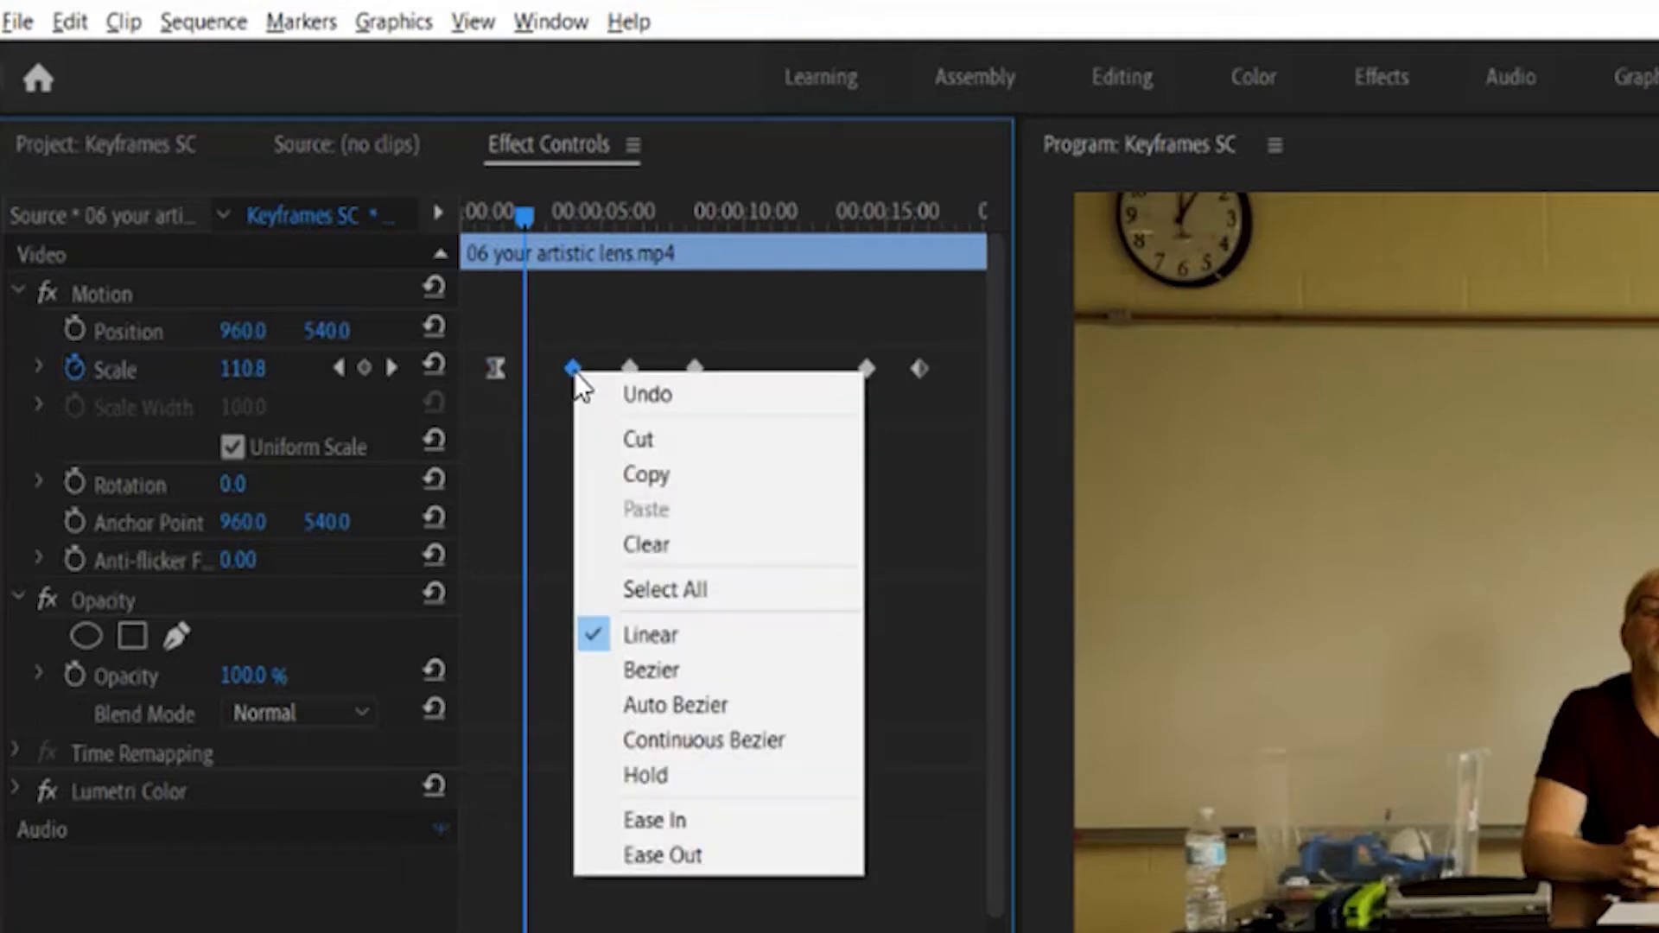
{"action": "left_click", "coordinate": [646, 809]}
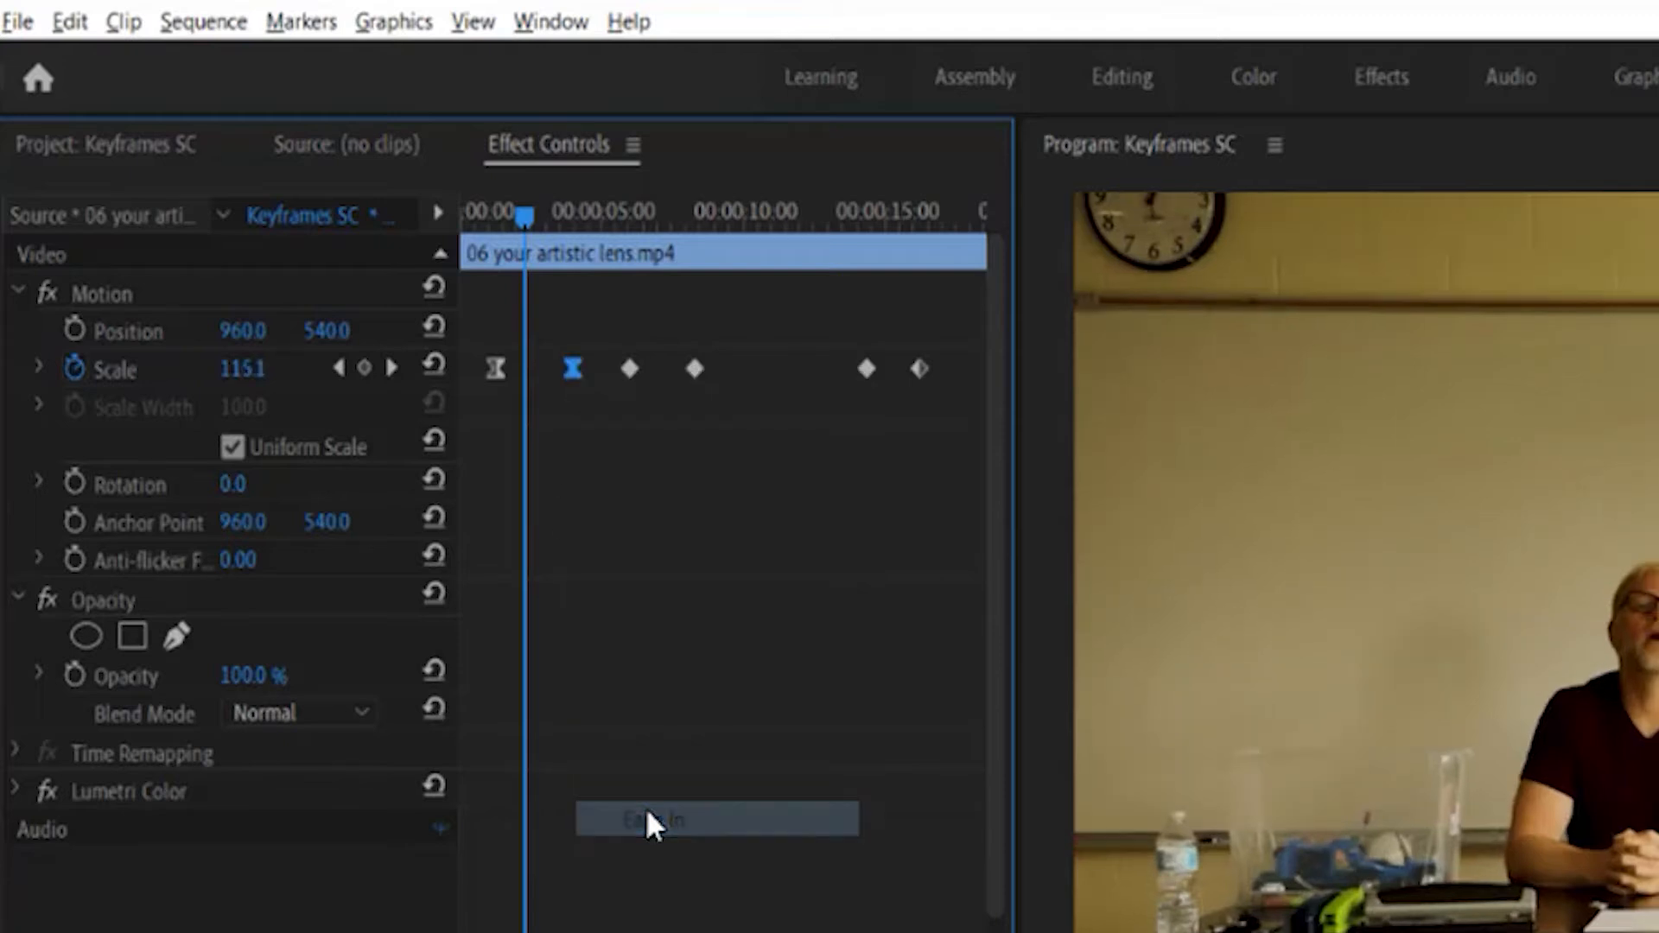
{"action": "left_click", "coordinate": [469, 213]}
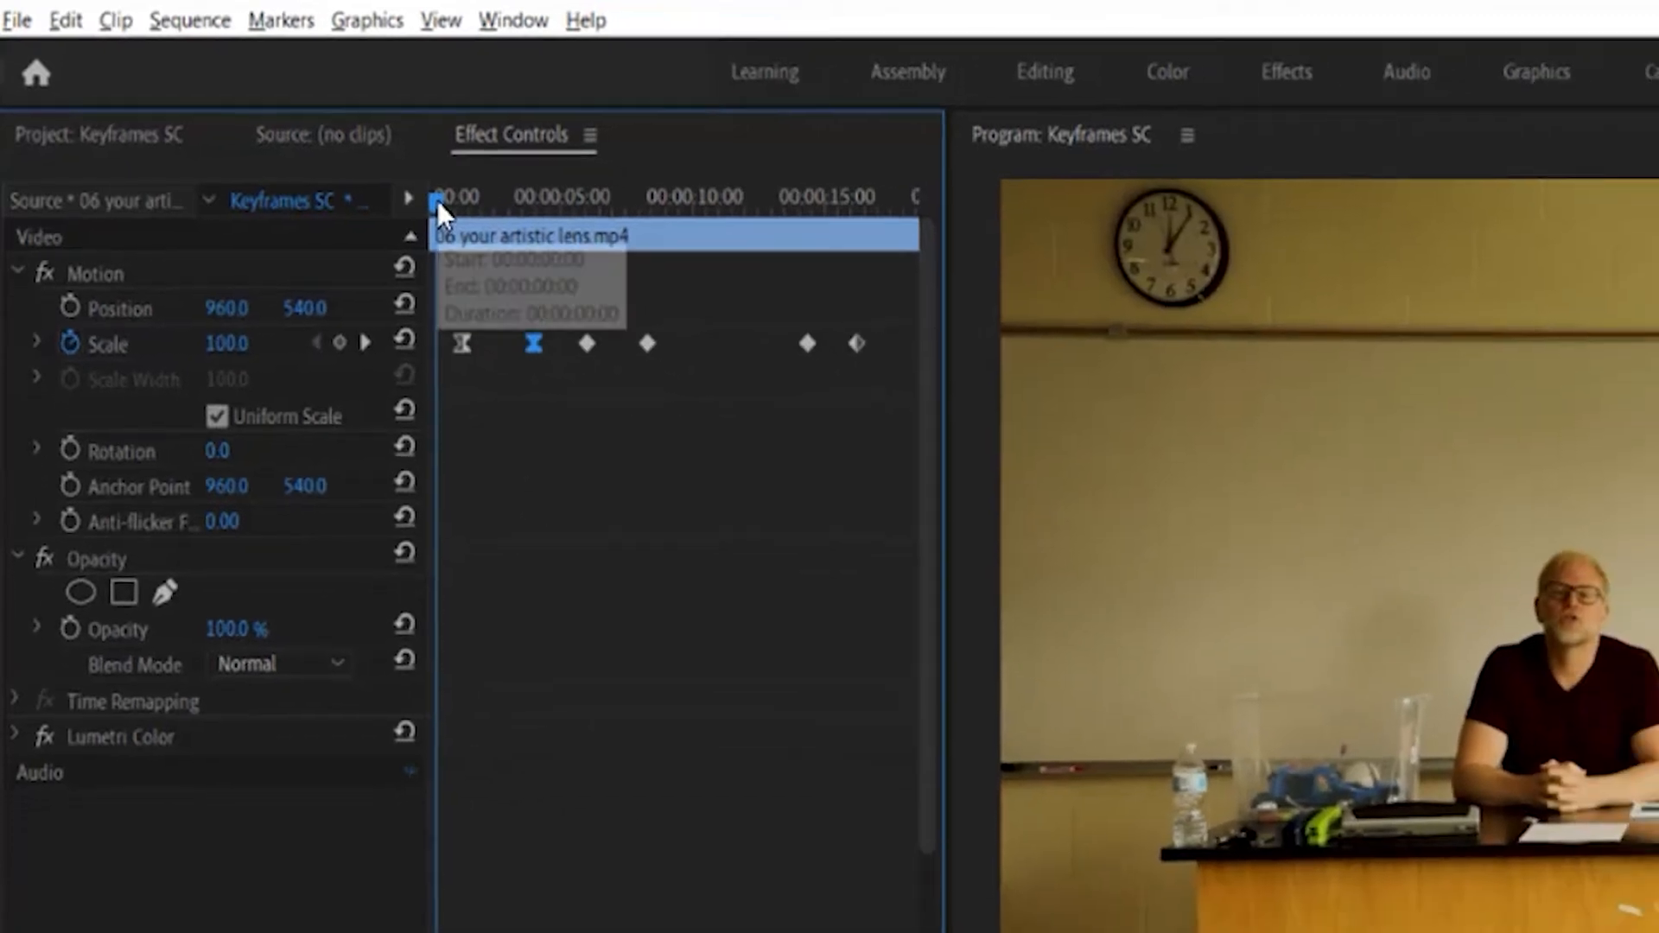
{"action": "key", "text": "space"}
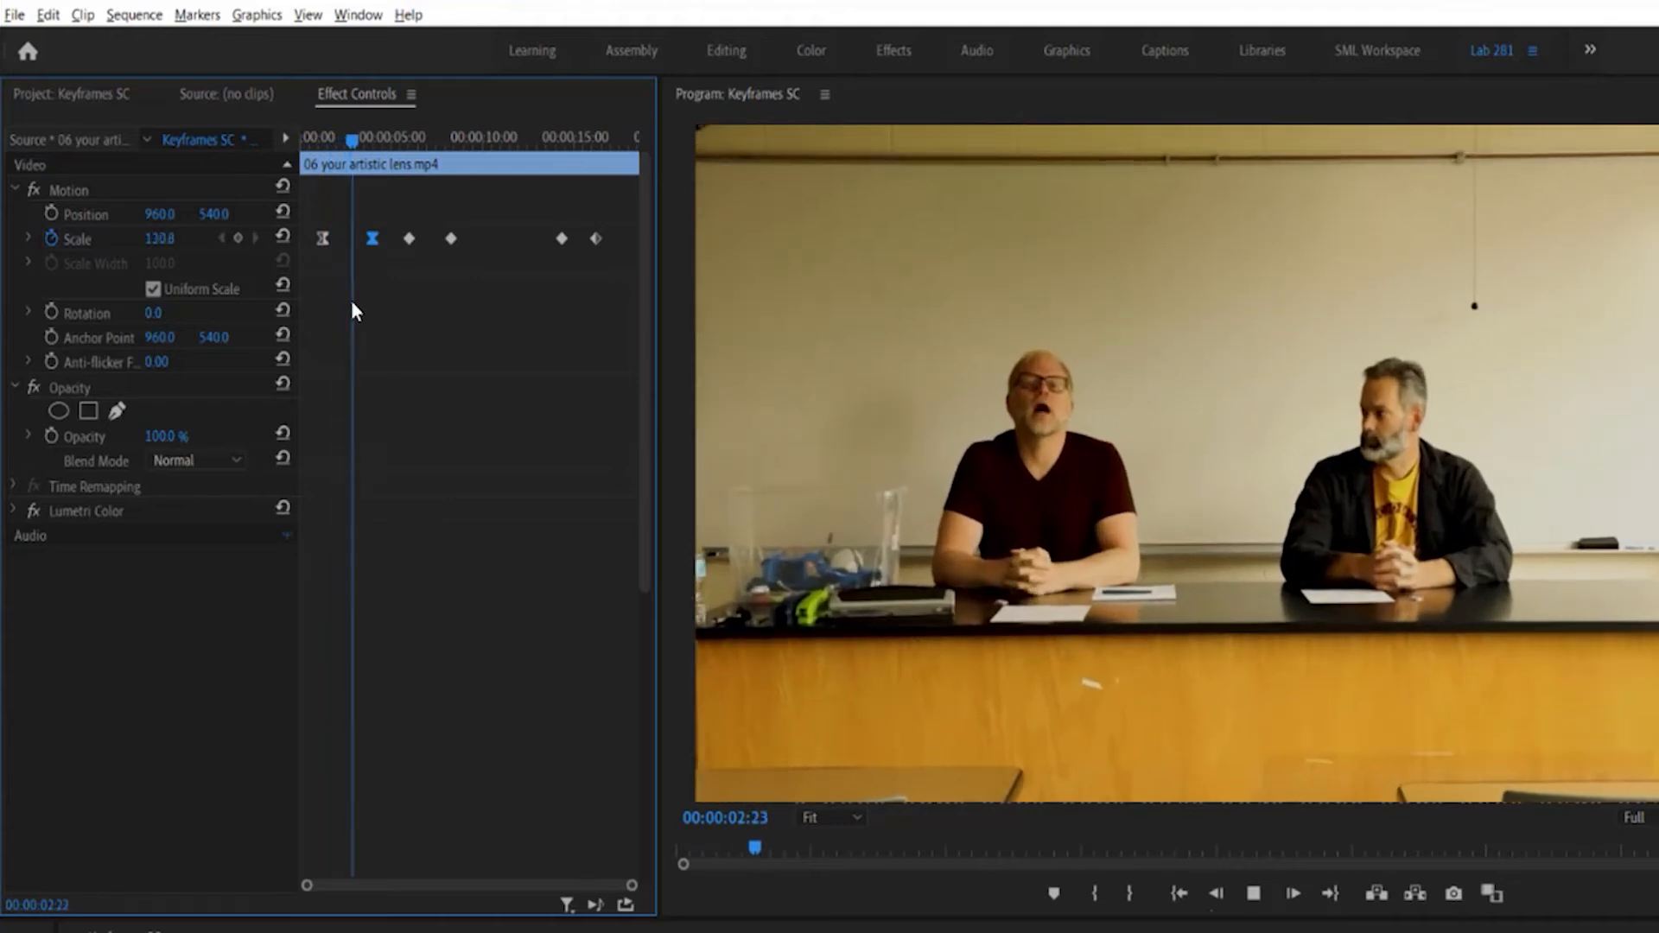
{"action": "key", "text": "space"}
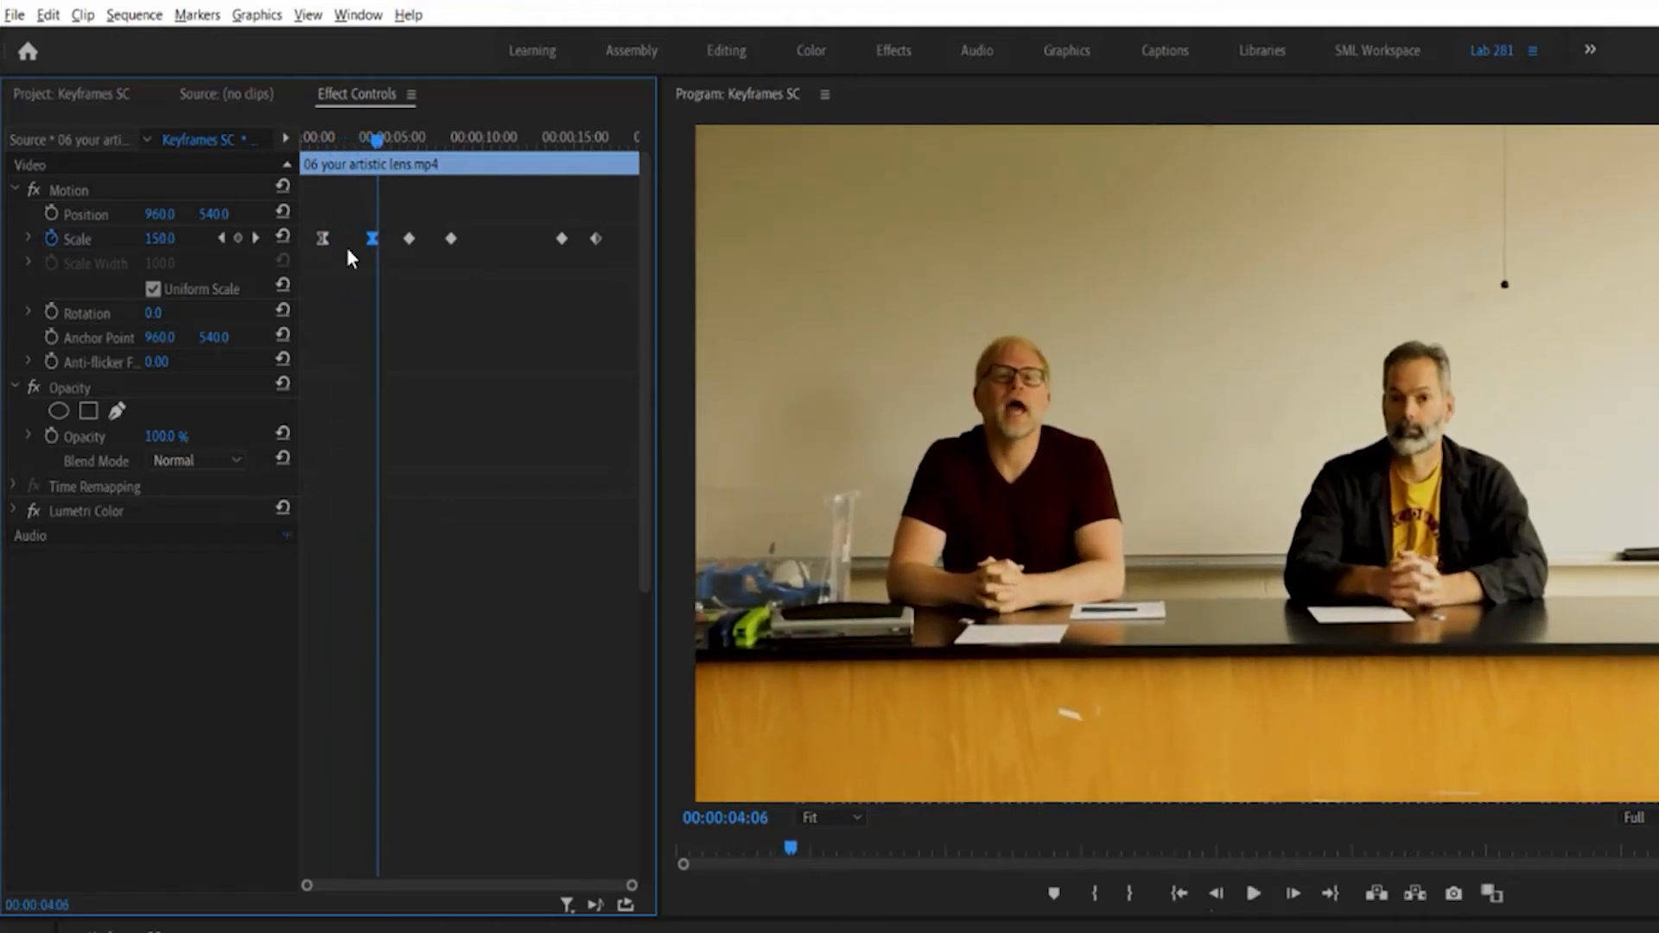
{"action": "left_click", "coordinate": [319, 135]}
{"action": "key", "text": "space"}
{"action": "left_click", "coordinate": [317, 138]}
{"action": "key", "text": "space"}
{"action": "key", "text": "space"}
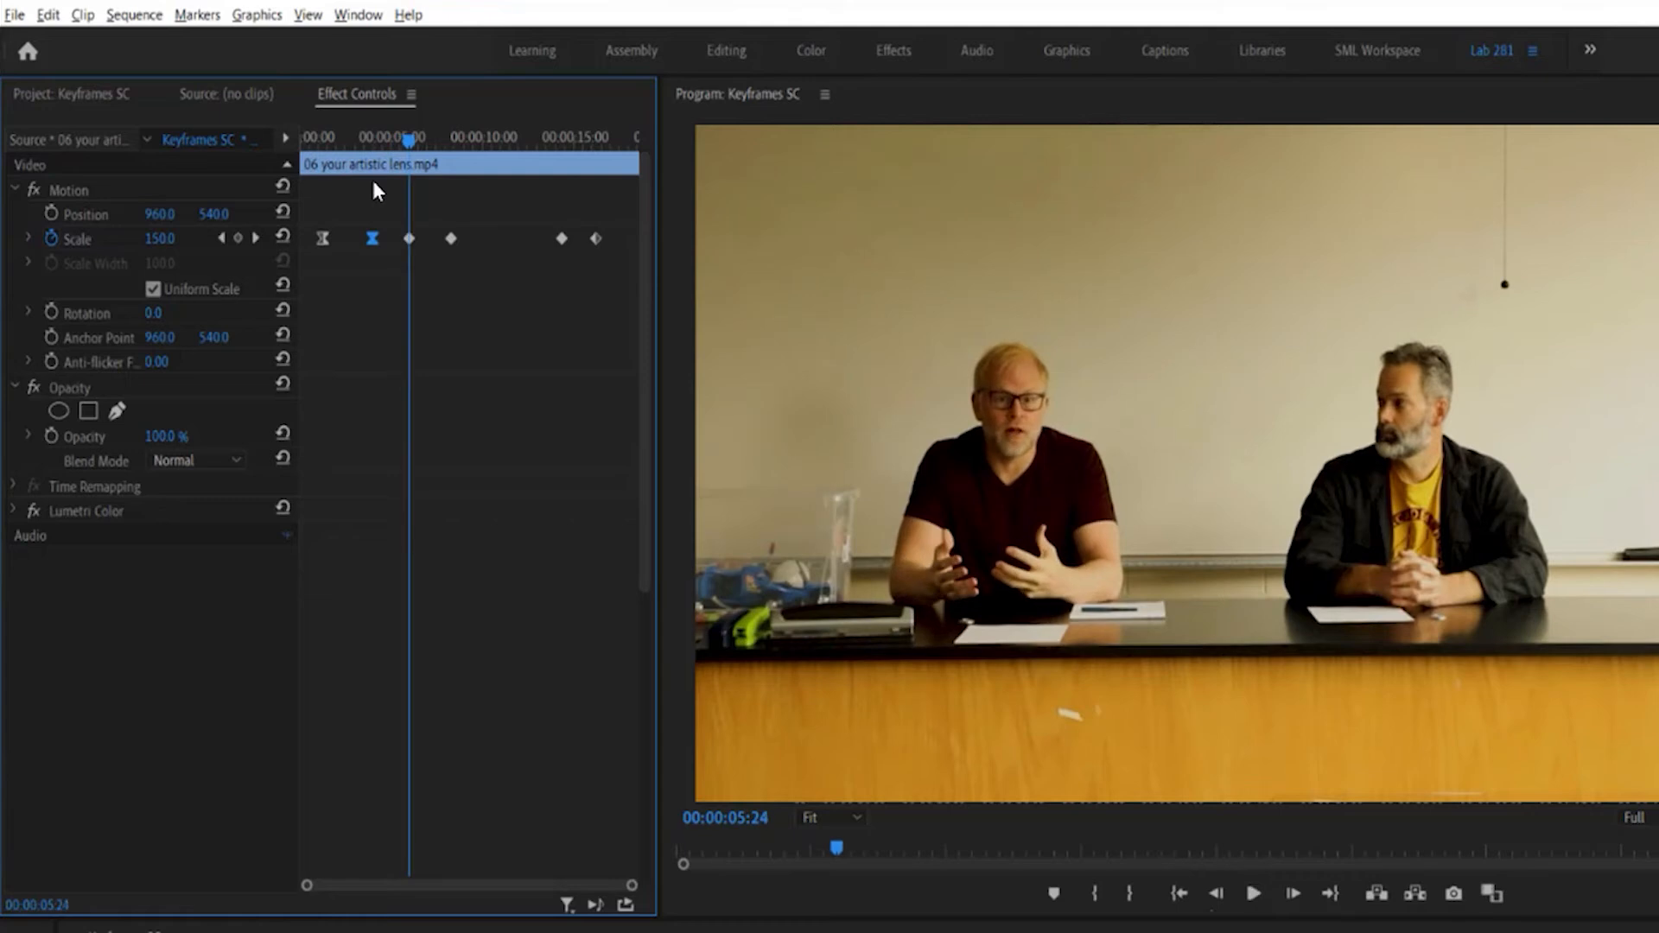
Apply Ease Out interpolation to the third Scale keyframe near 00:00:05:24 and play back the zoom out
{"action": "right_click", "coordinate": [411, 240]}
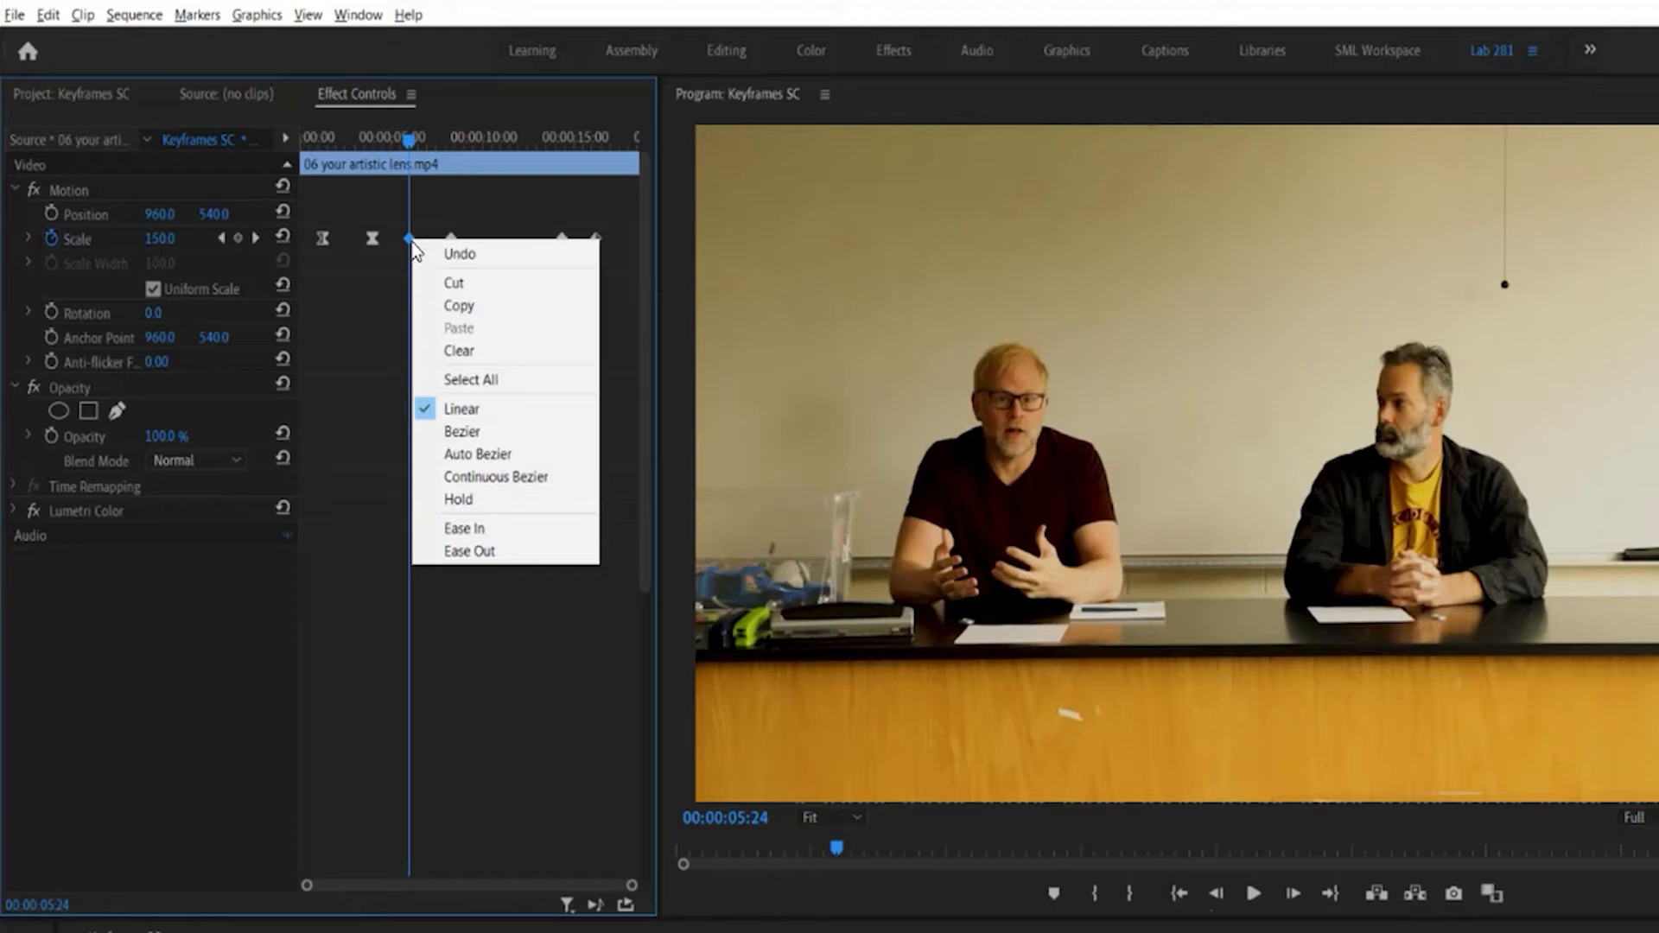
{"action": "left_click", "coordinate": [451, 549]}
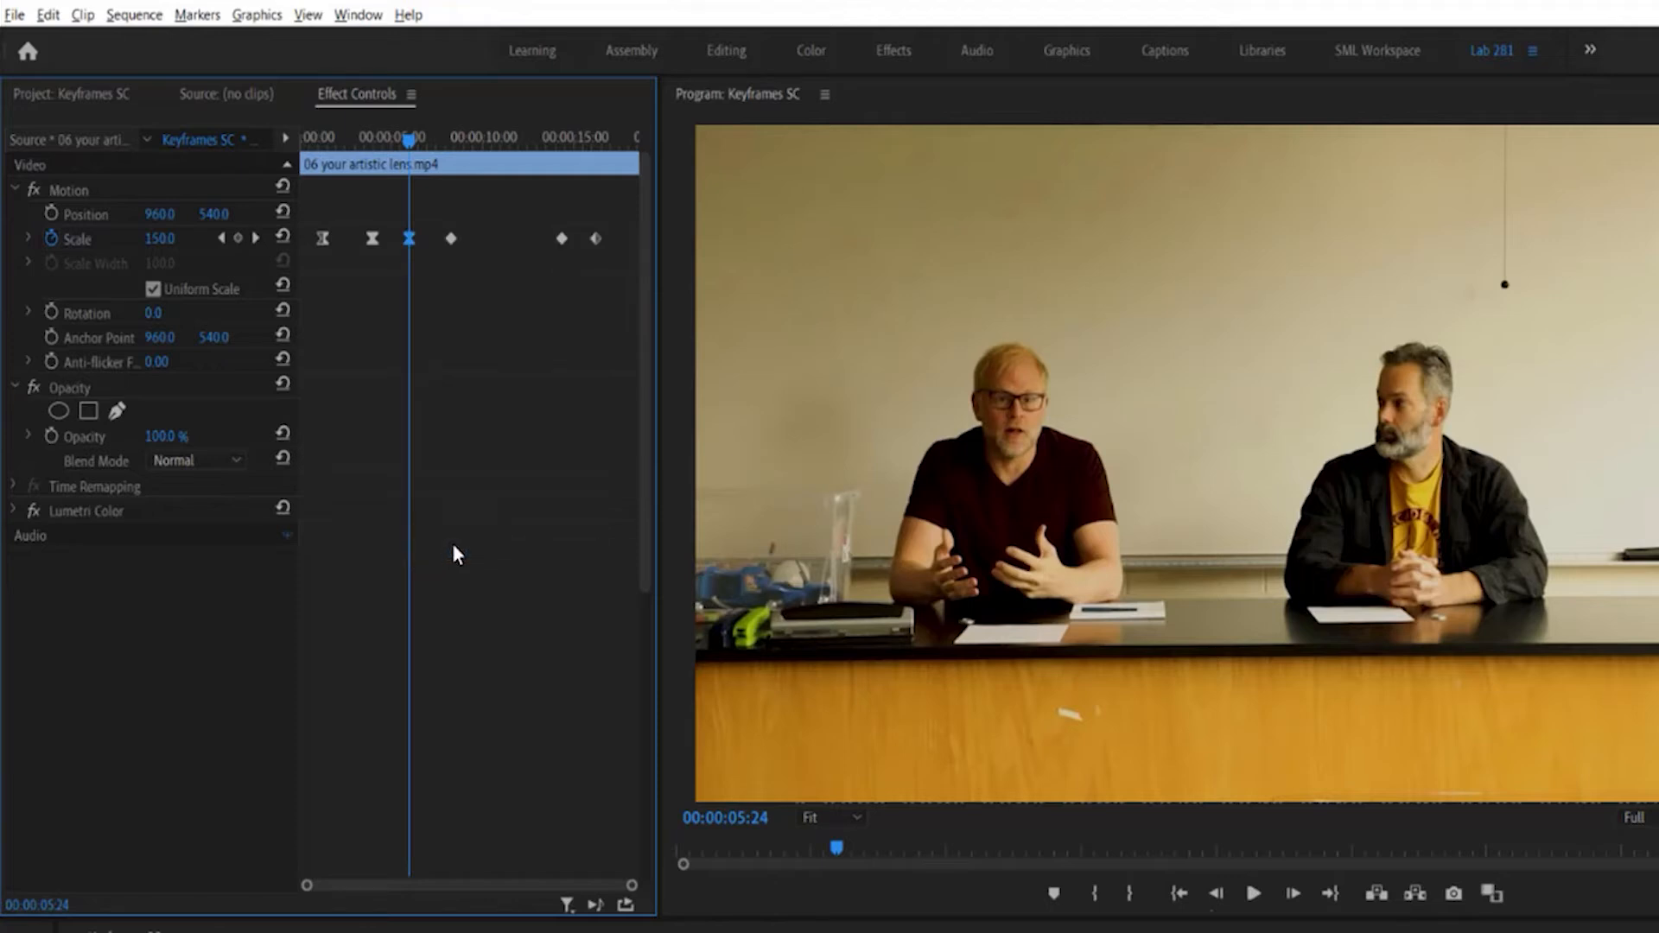
{"action": "key", "text": "space"}
{"action": "key", "text": "space"}
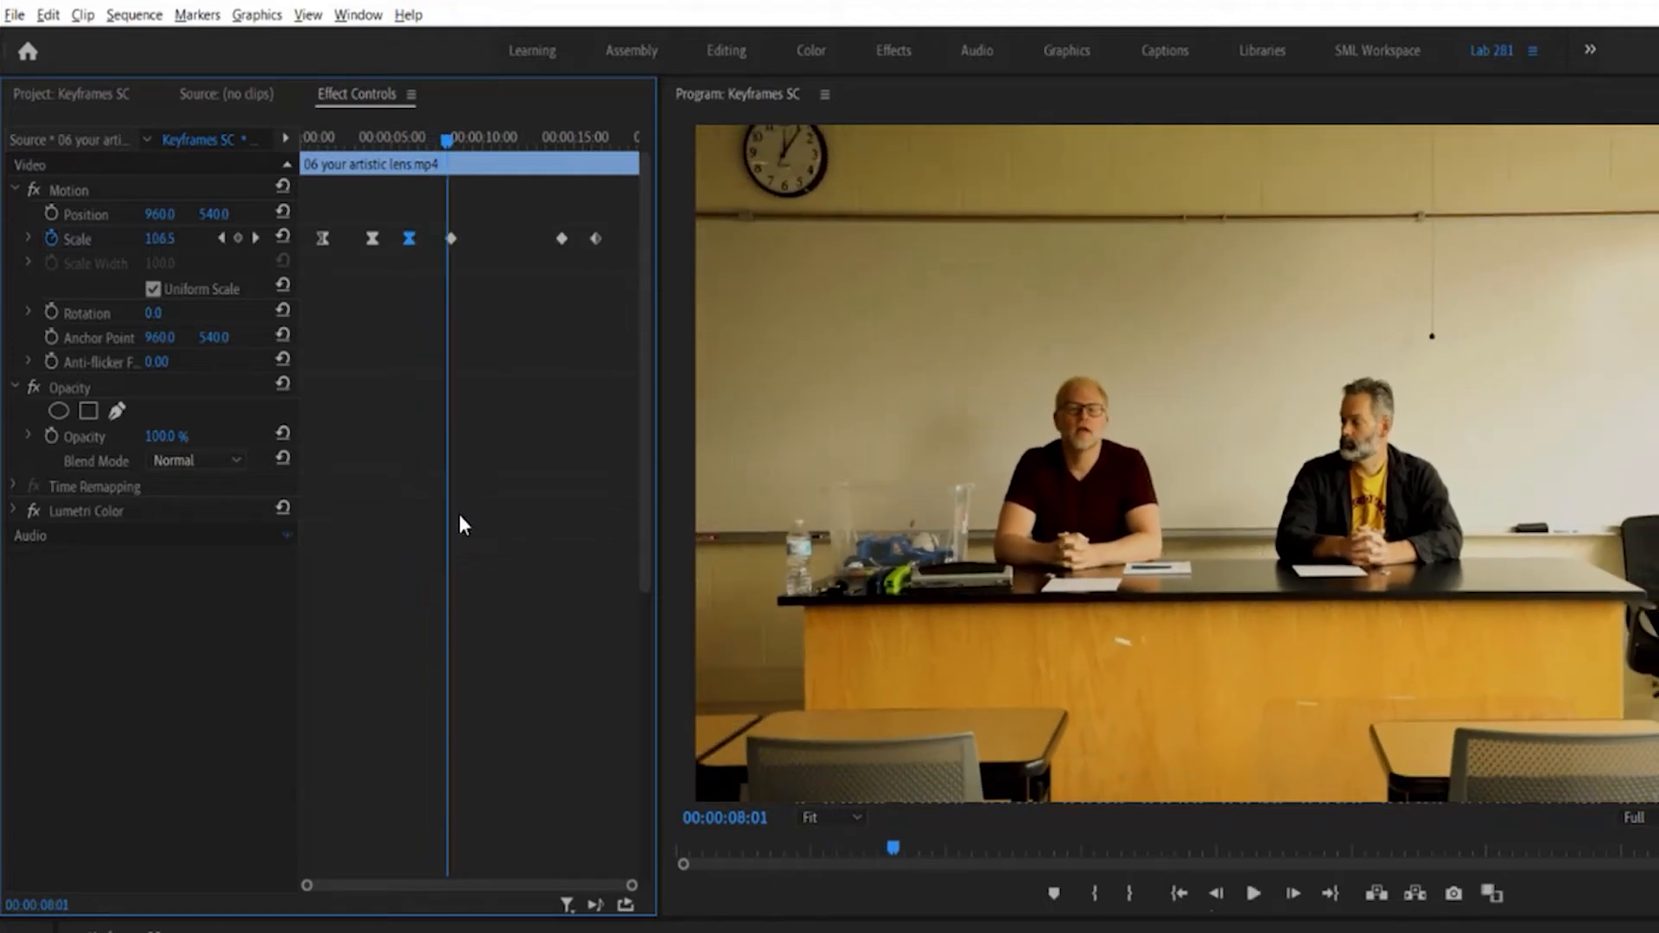
Apply Ease In interpolation to the fourth Scale keyframe just after 00:00:08:01 and play back the eased zoom out
{"action": "right_click", "coordinate": [452, 240]}
{"action": "left_click", "coordinate": [506, 531]}
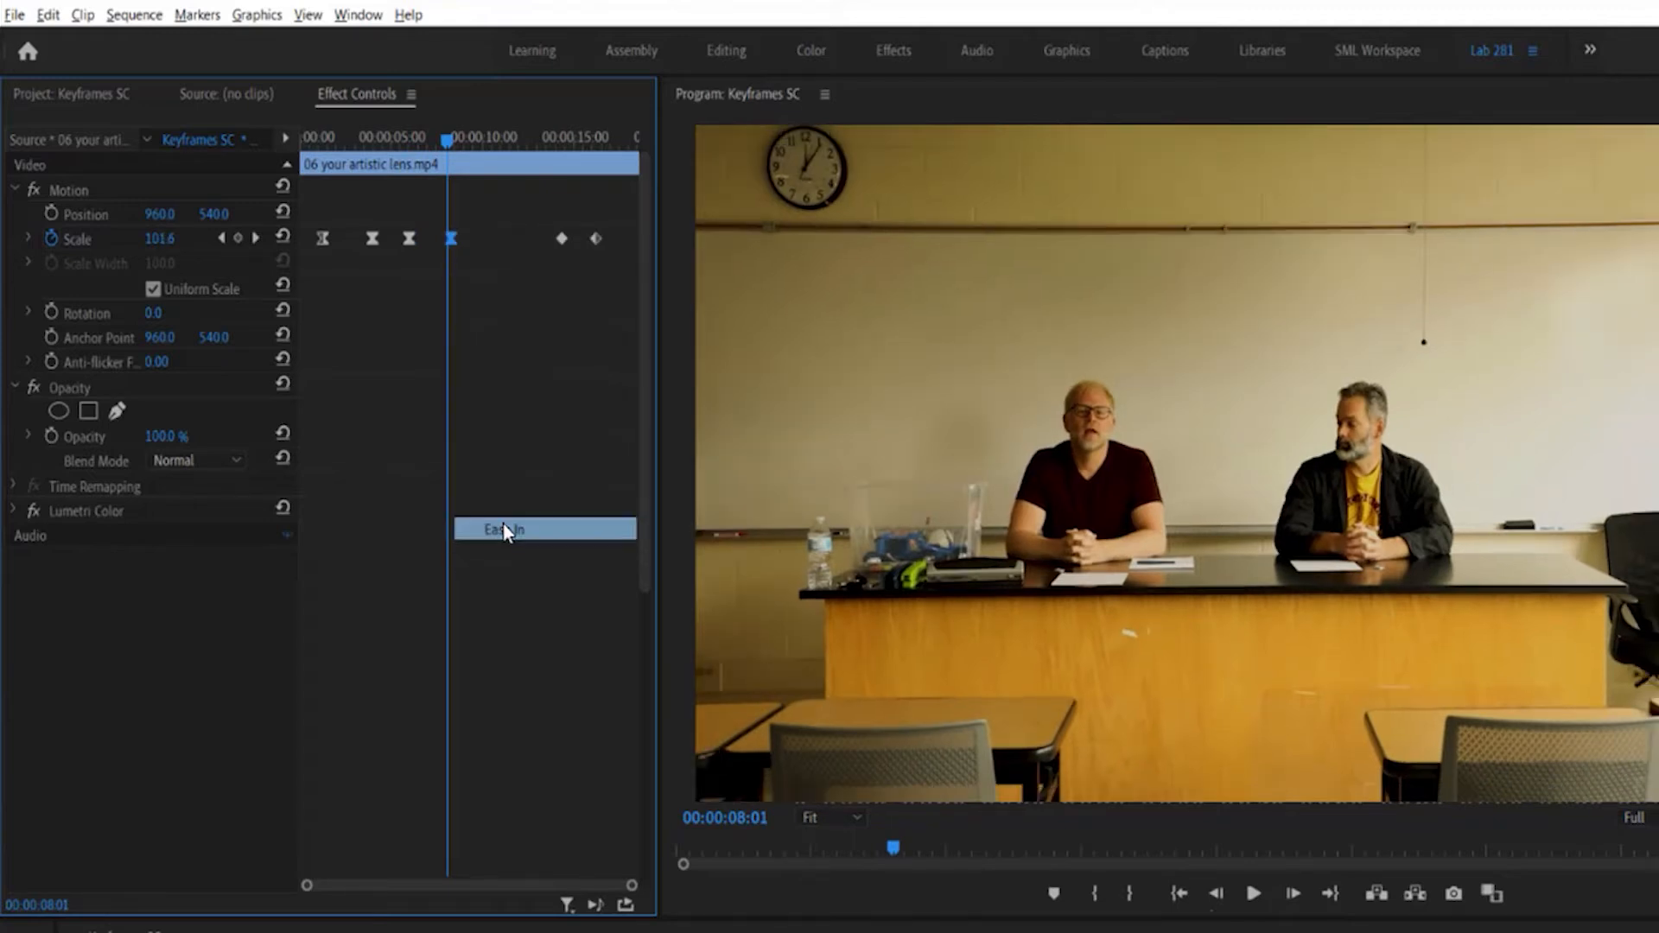
{"action": "key", "text": "space"}
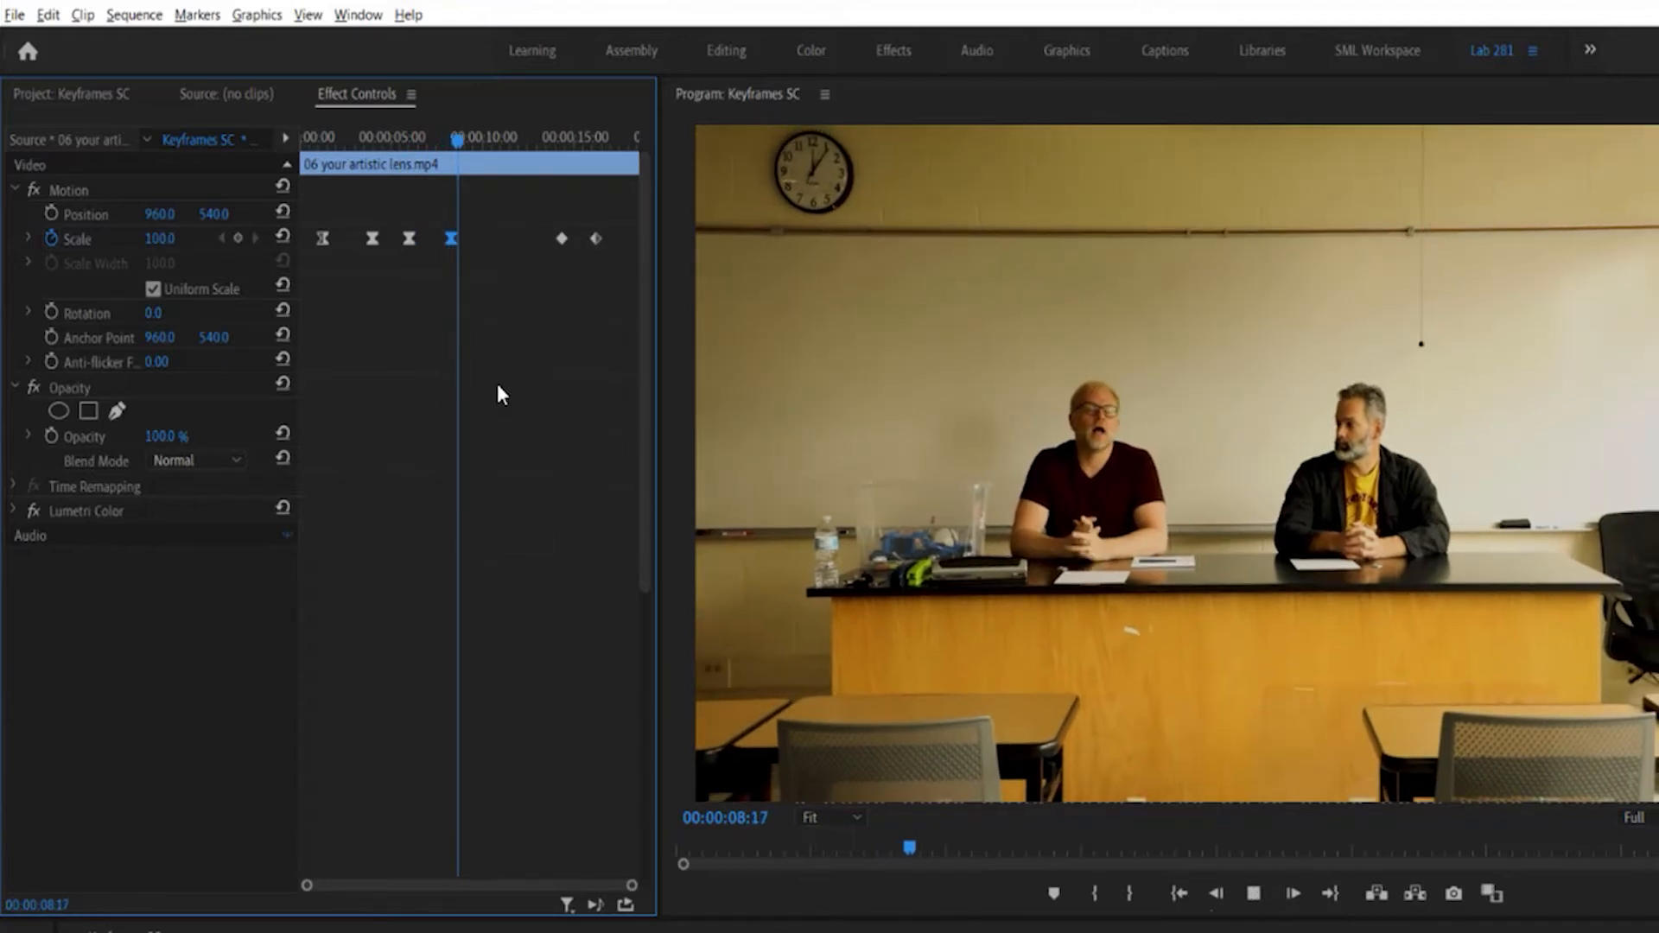
{"action": "left_click", "coordinate": [310, 144]}
{"action": "key", "text": "space"}
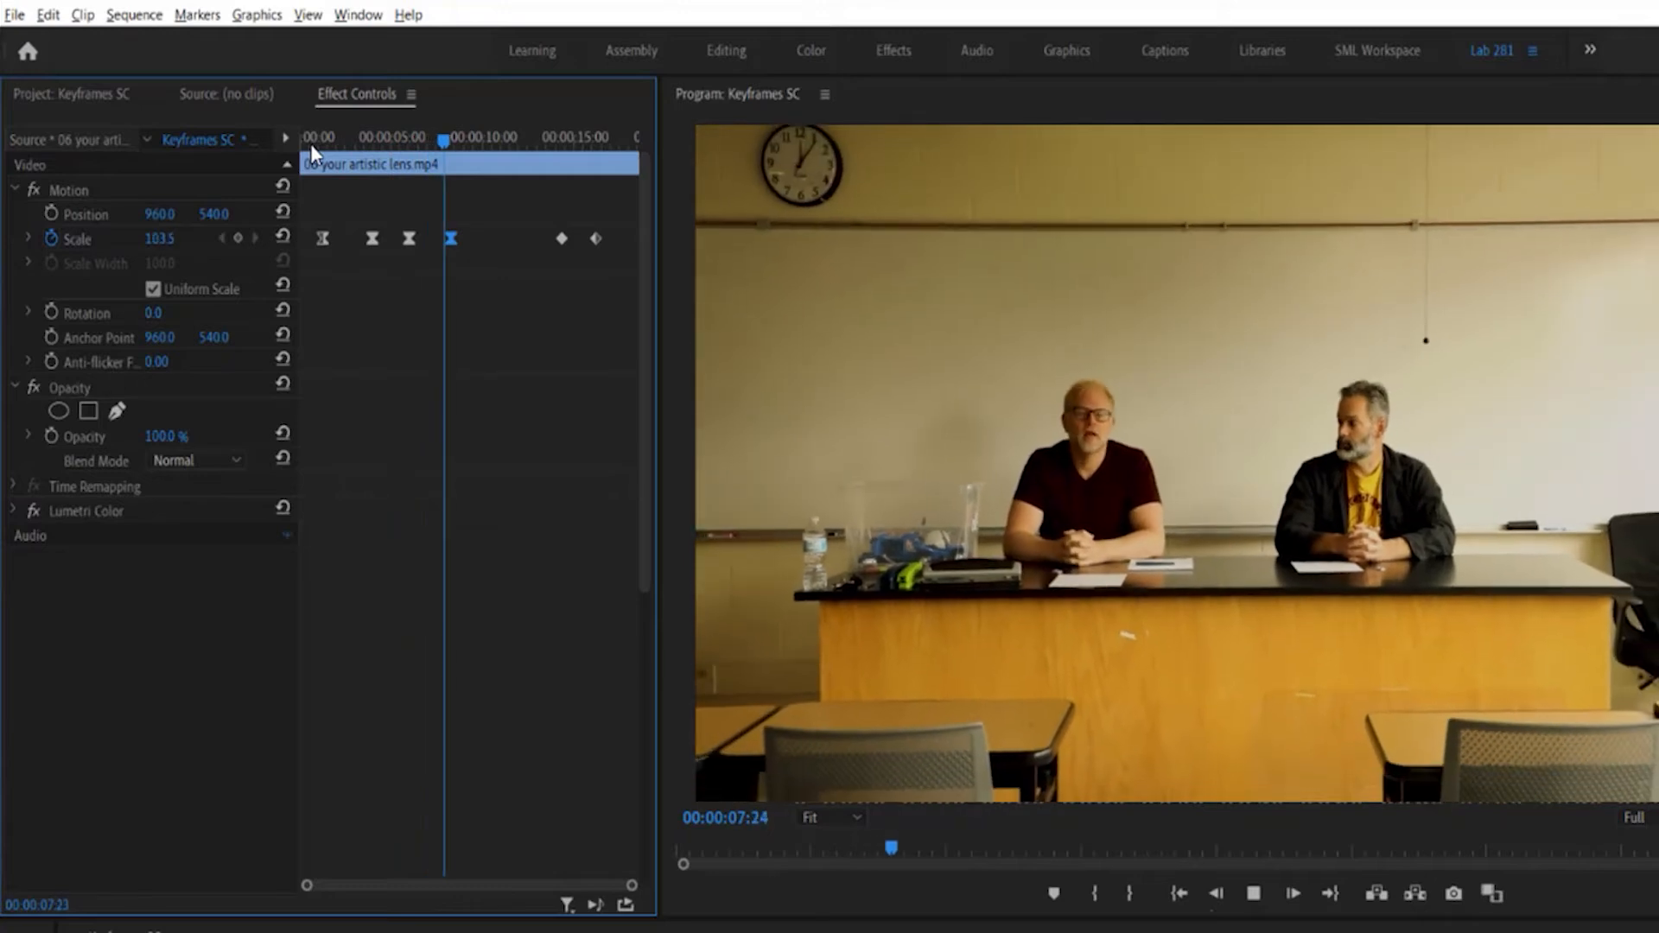
{"action": "key", "text": "space"}
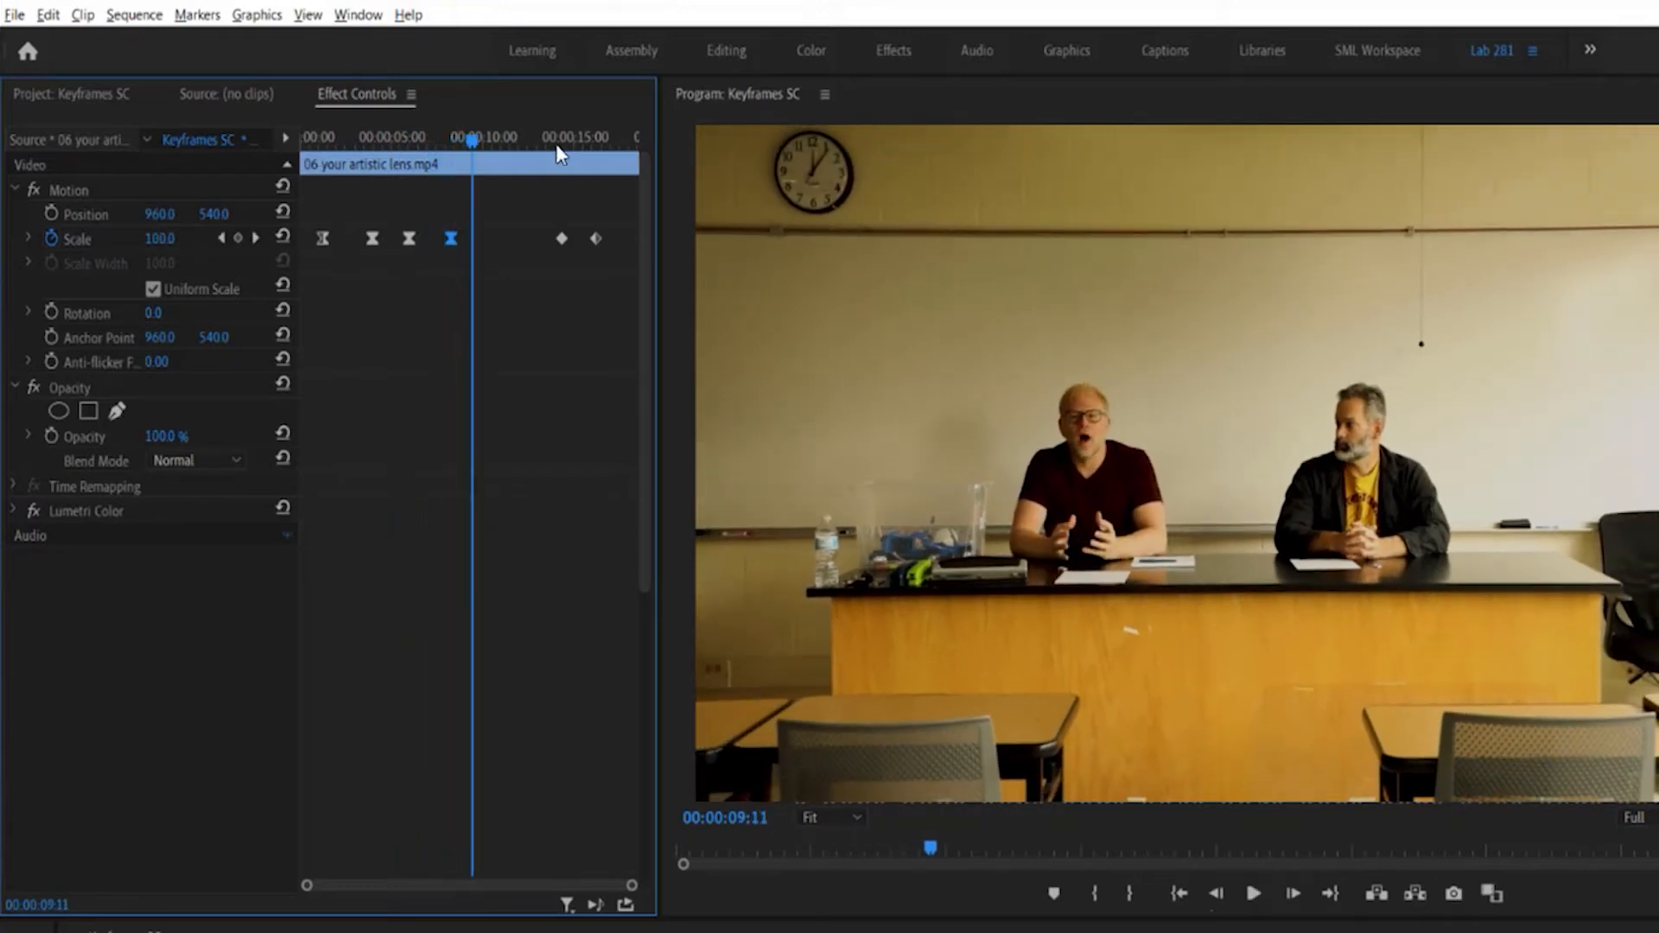
Play back the linear second zoom from about 00:00:13:22 and compare it with the eased first zoom
{"action": "left_click", "coordinate": [556, 142]}
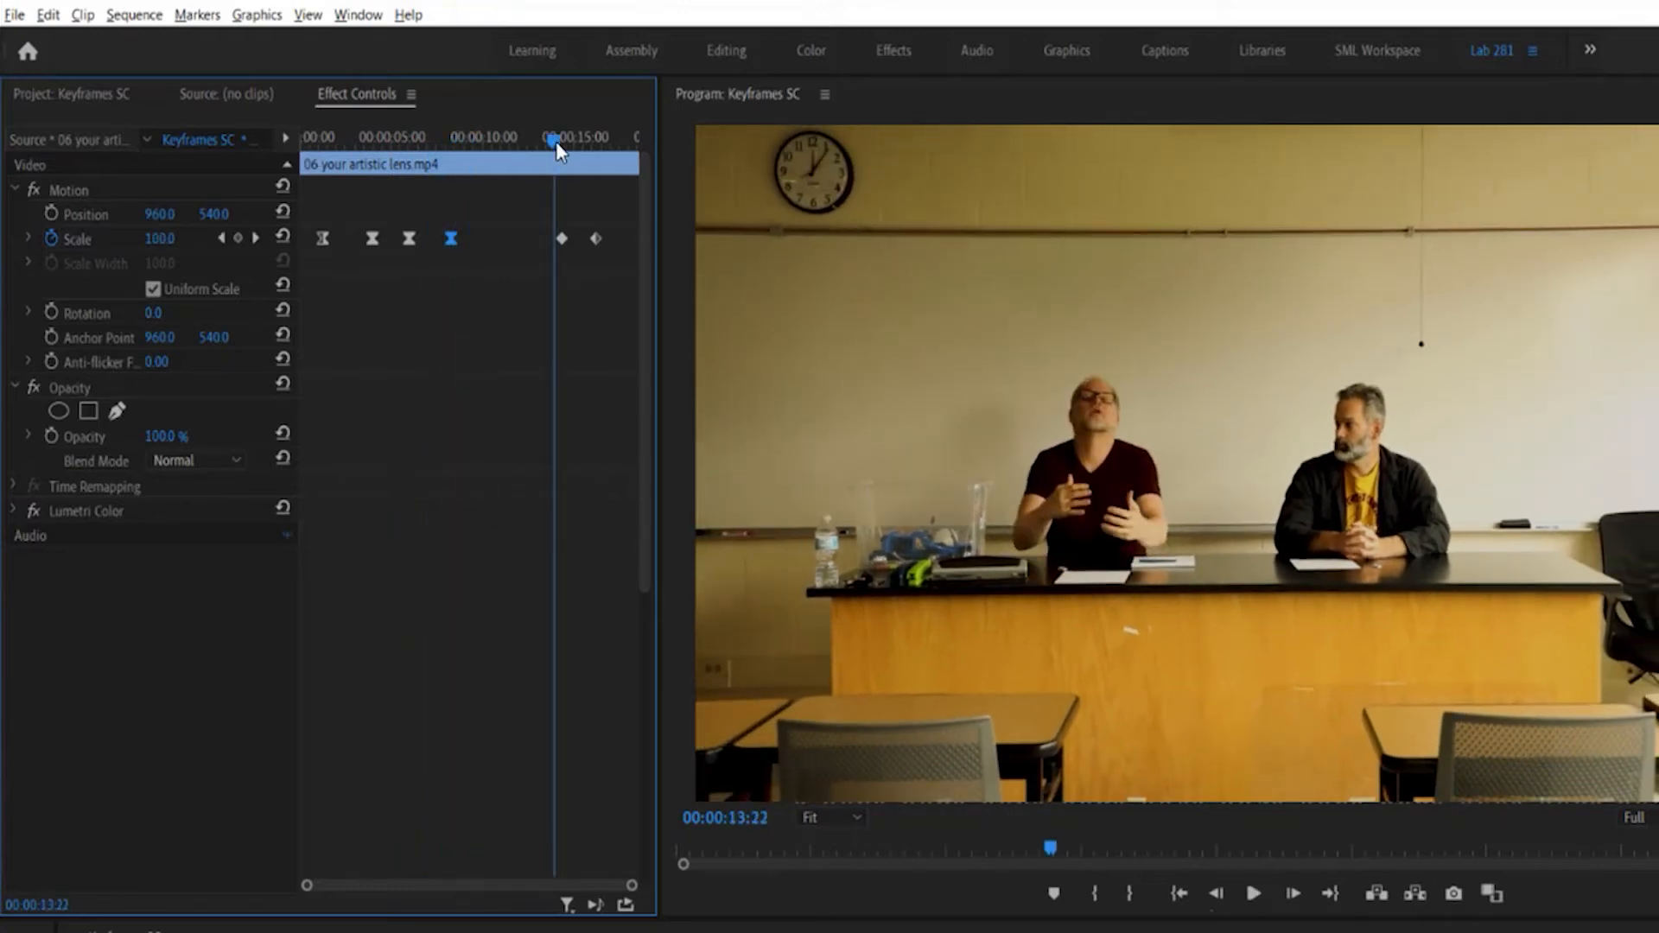
{"action": "key", "text": "space"}
{"action": "key", "text": "space"}
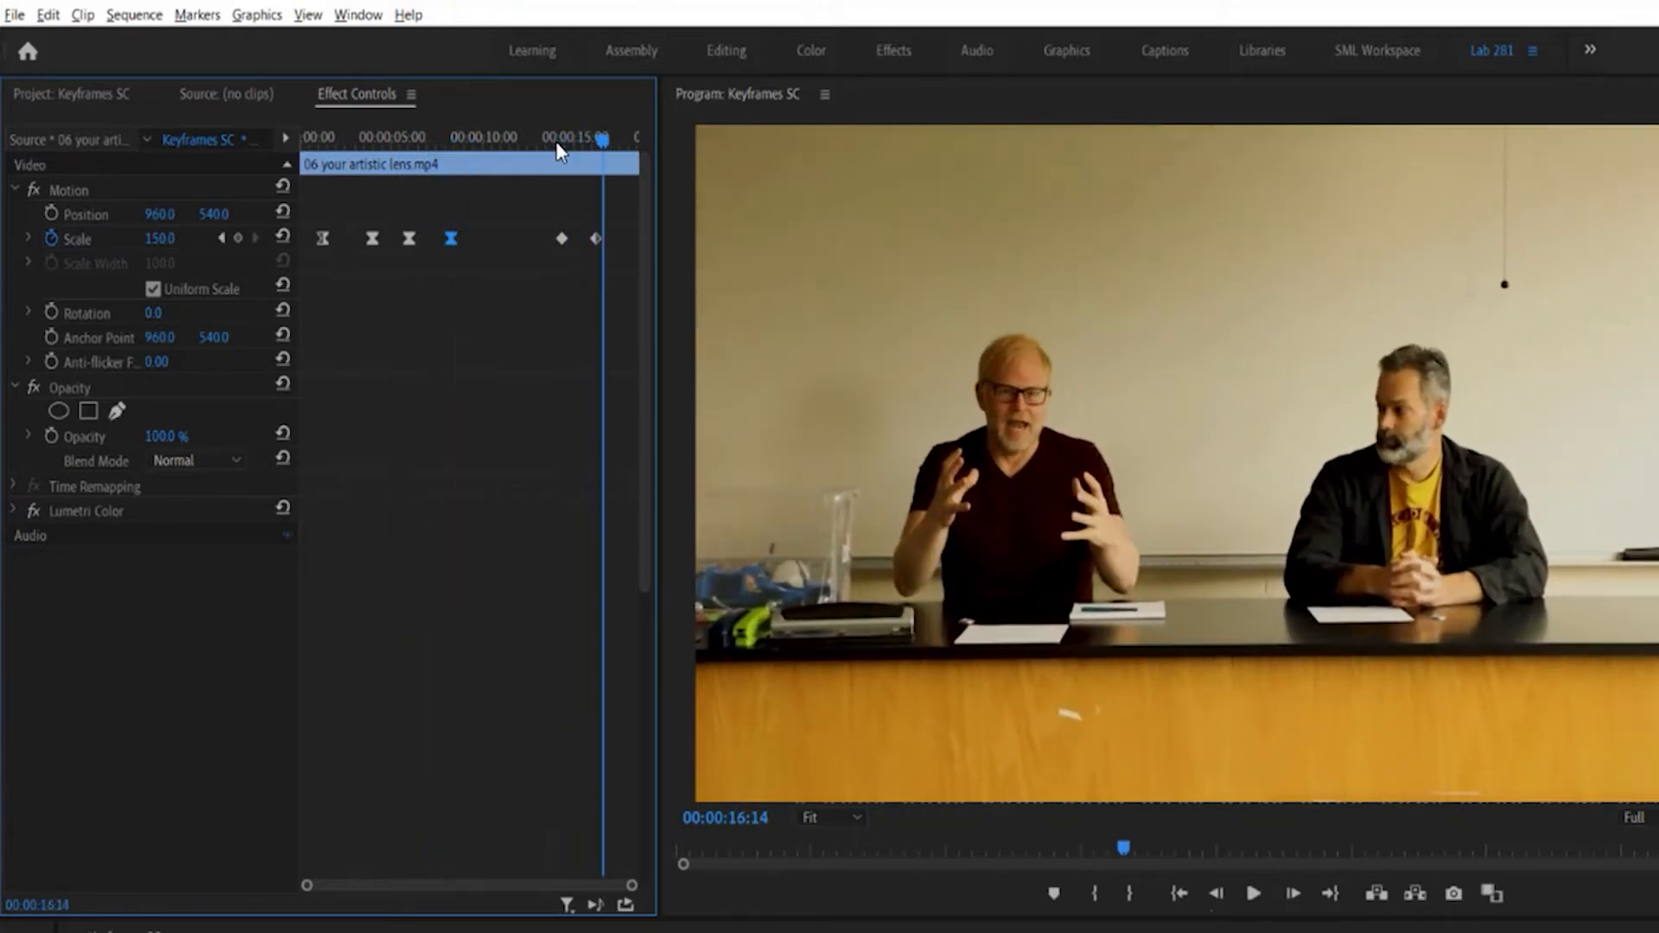
{"action": "left_click", "coordinate": [327, 140]}
{"action": "key", "text": "space"}
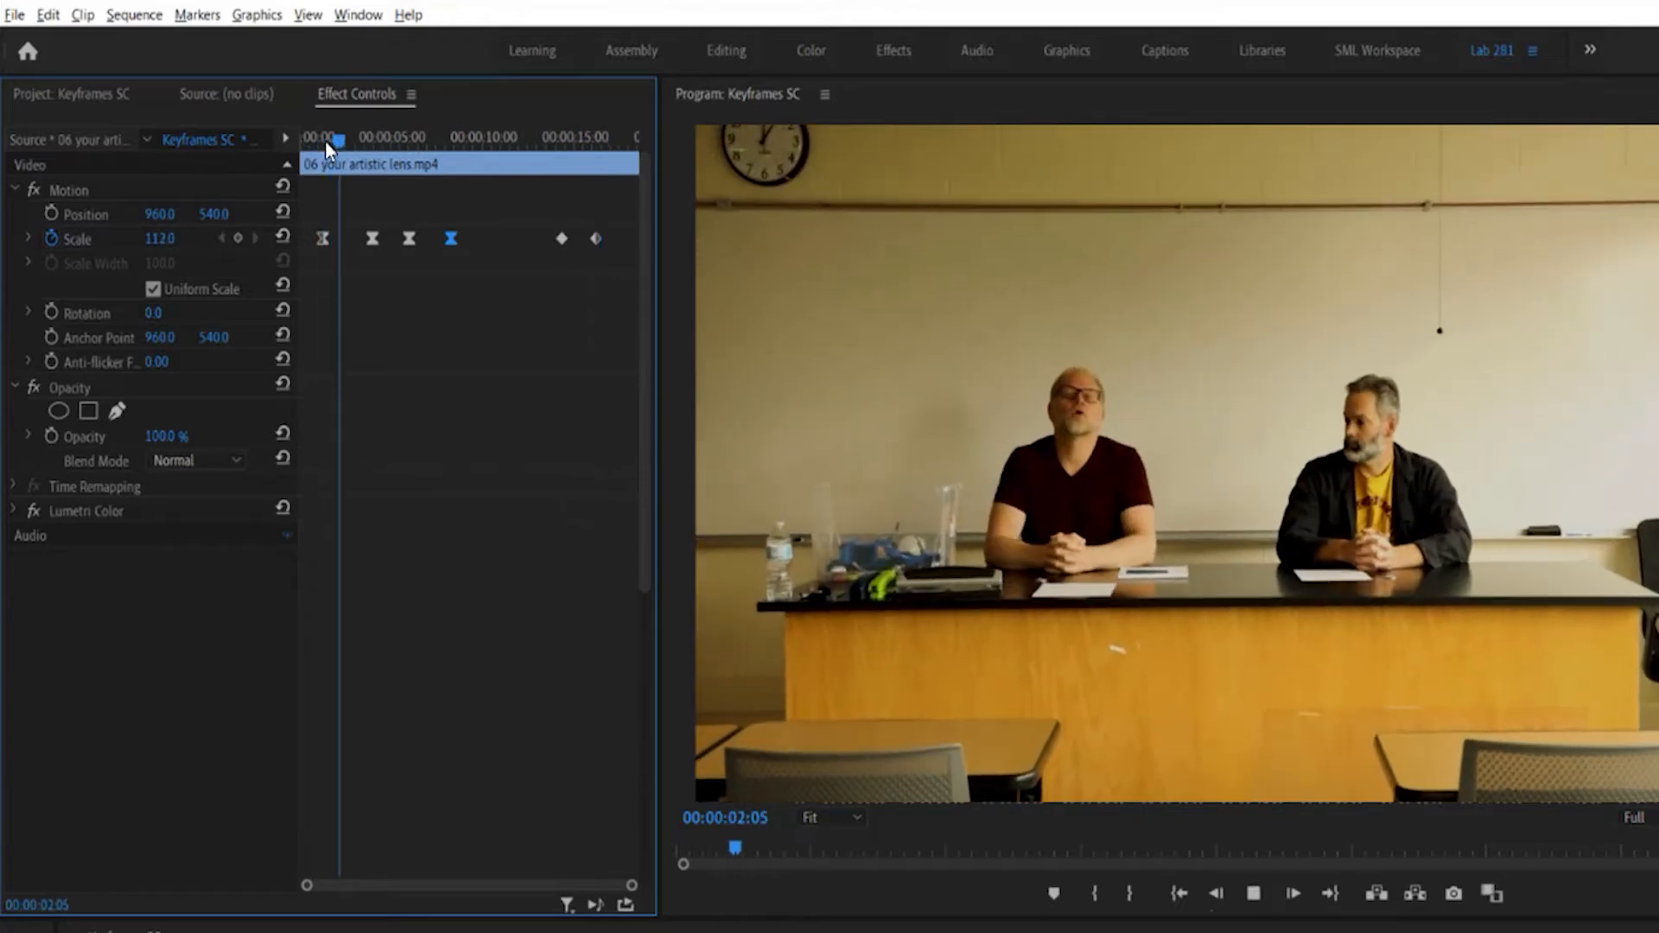
{"action": "key", "text": "space"}
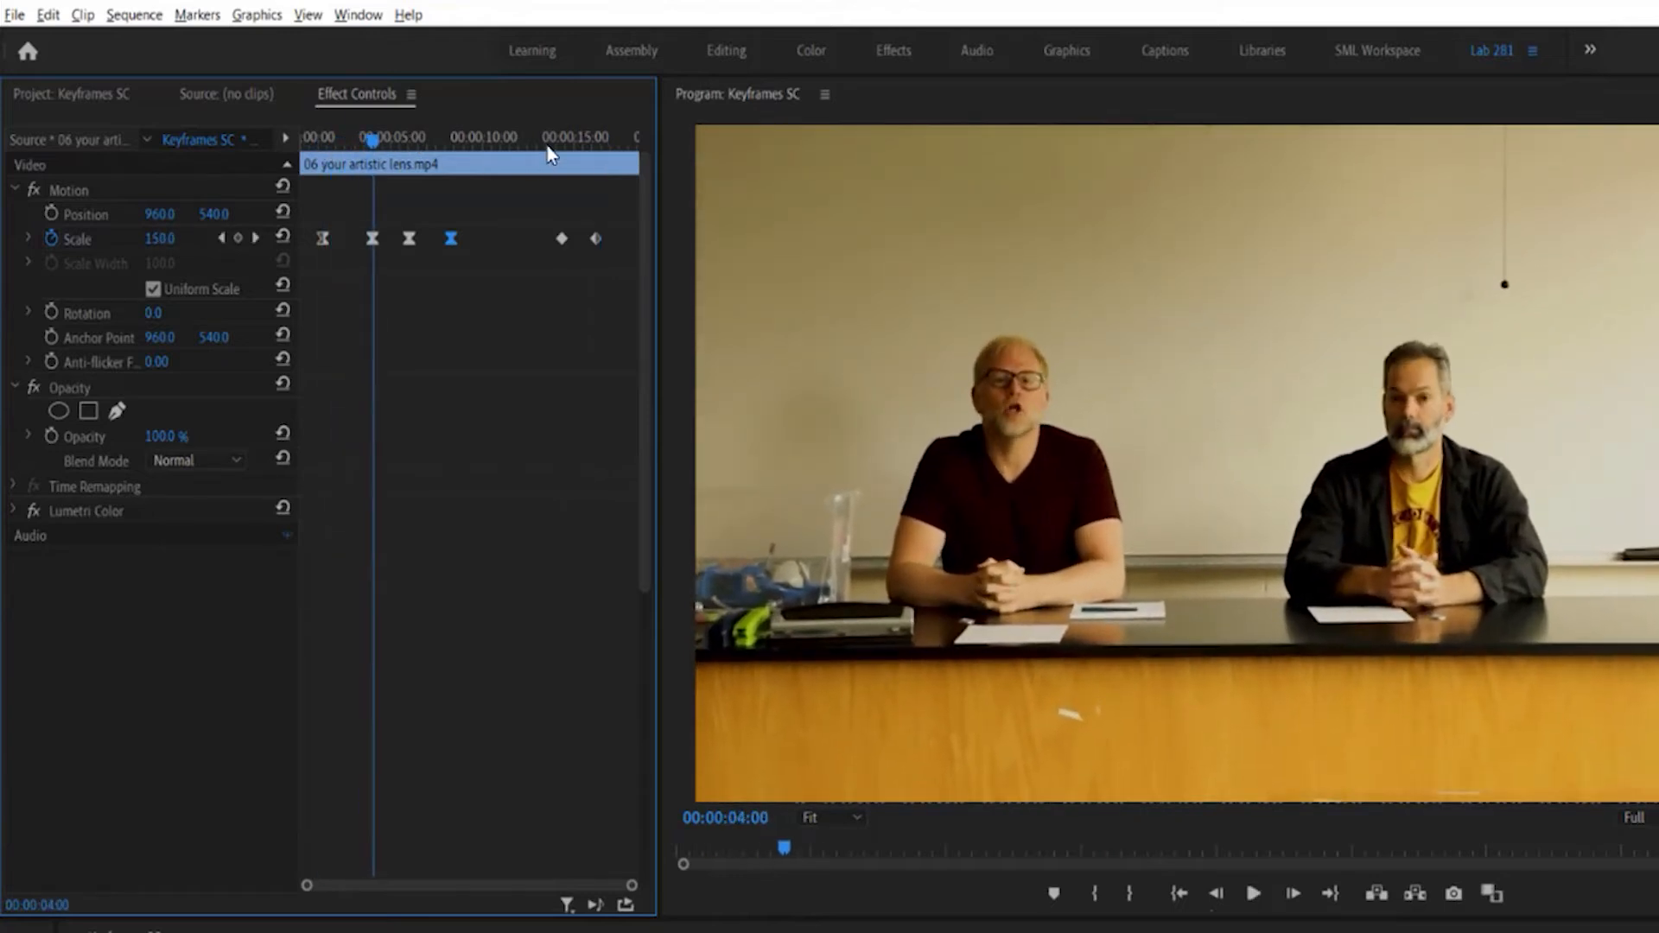
{"action": "left_click", "coordinate": [547, 147]}
{"action": "key", "text": "space"}
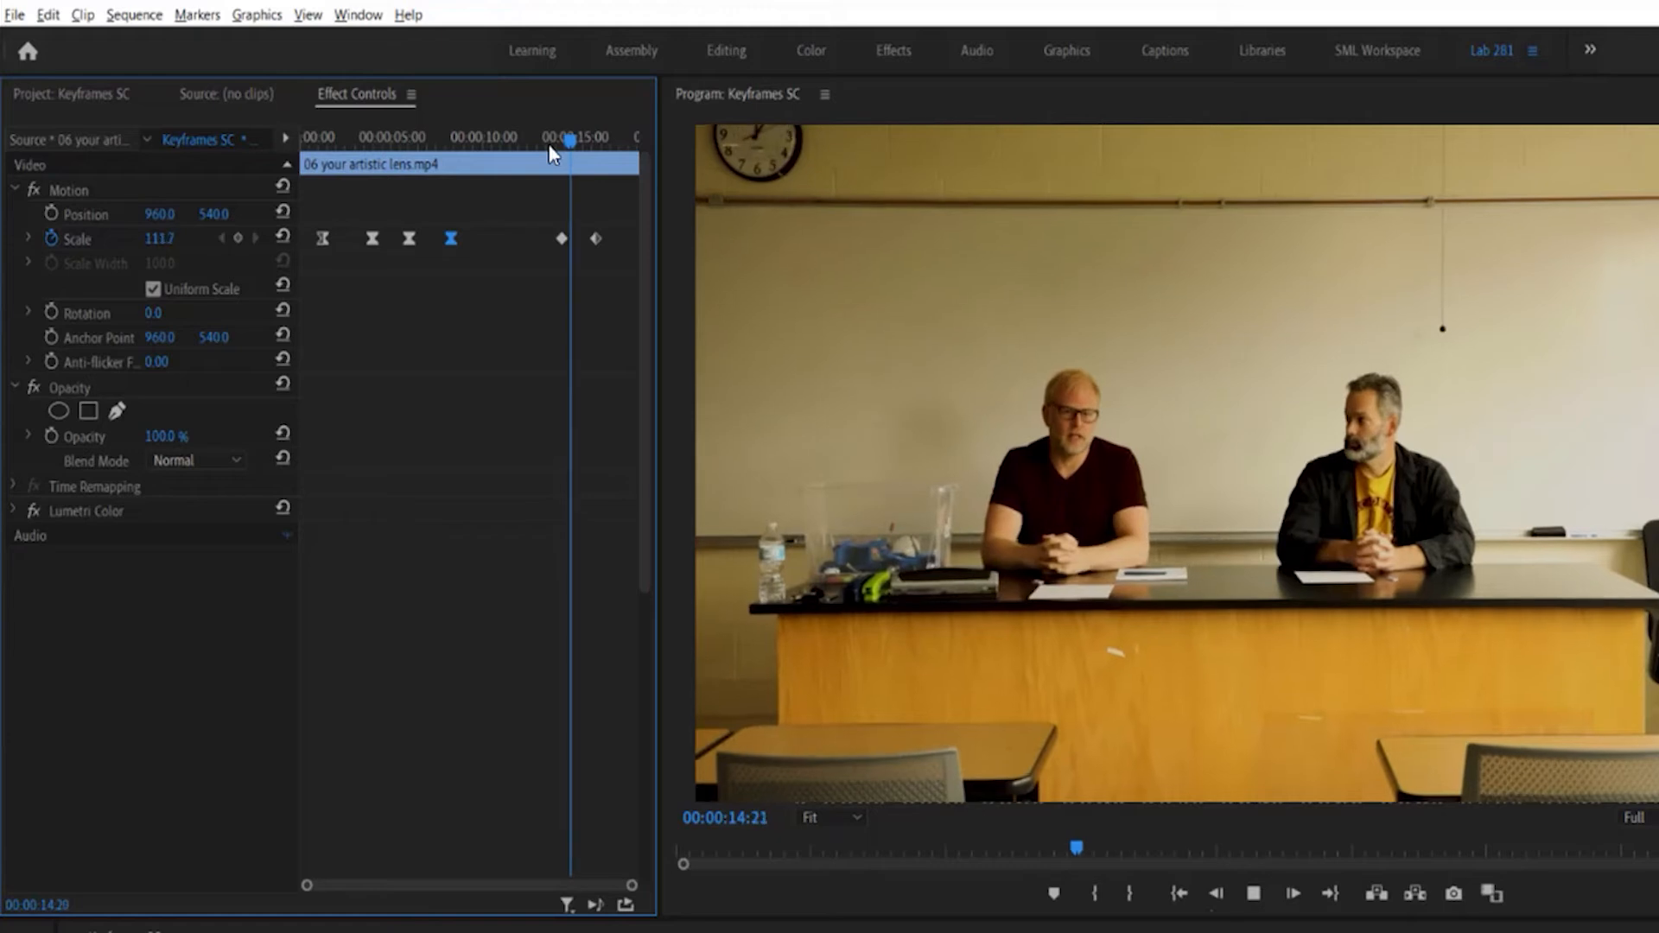
{"action": "key", "text": "space"}
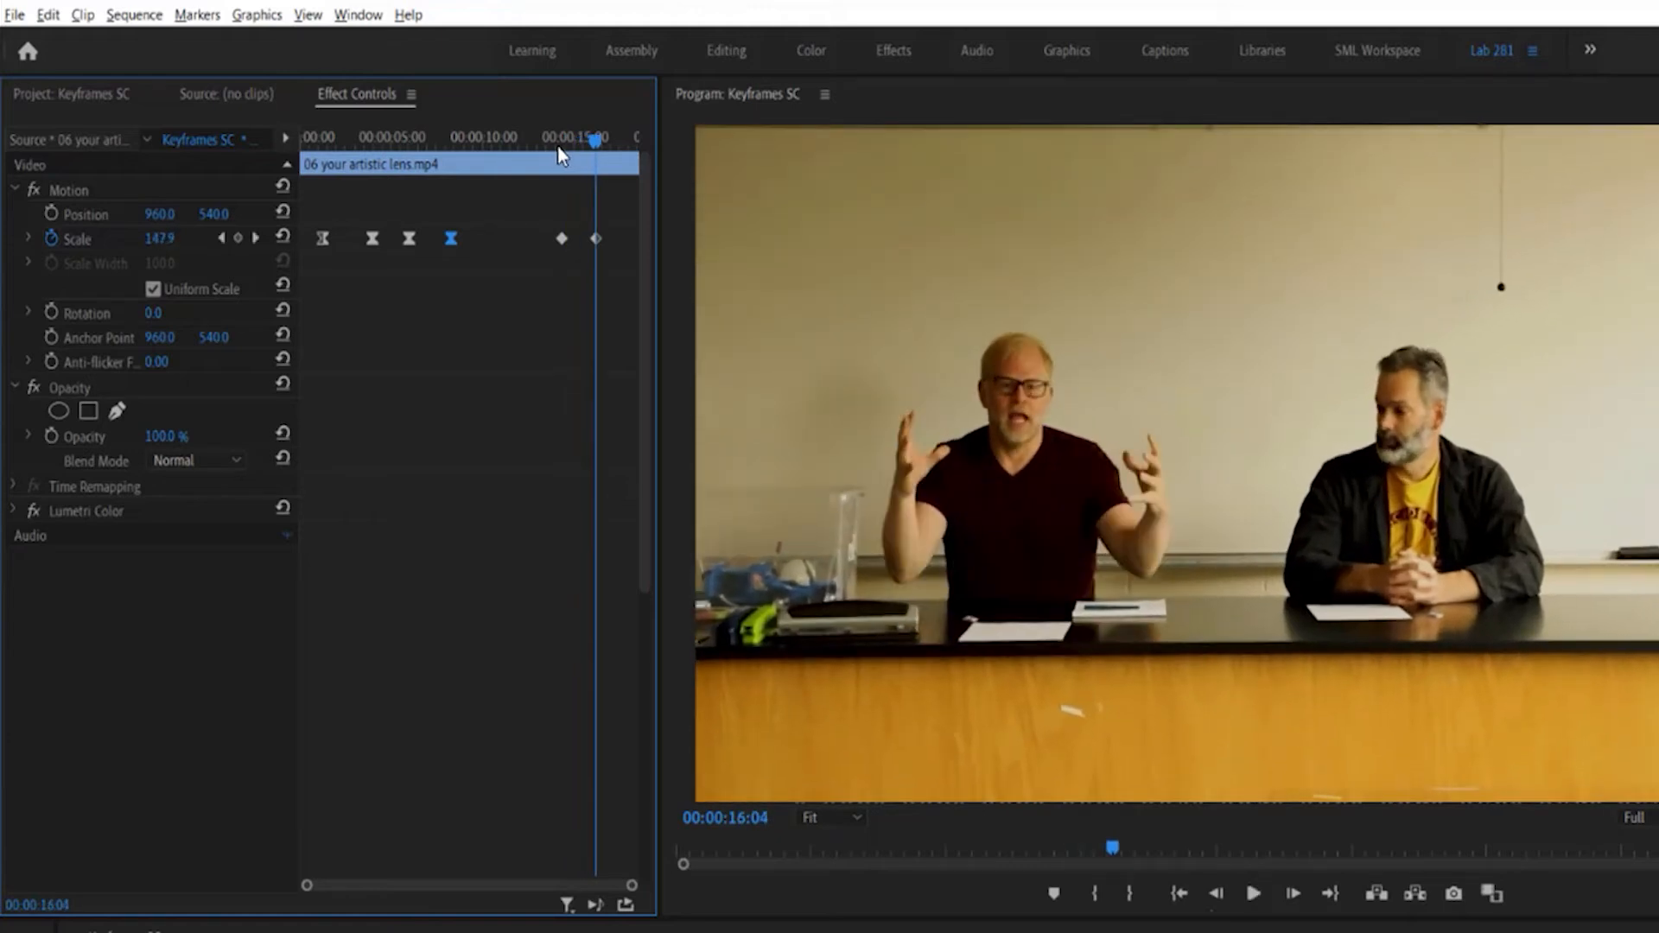
Apply Ease Out to the Scale keyframe at 00:00:14:09 and Ease In to the last Scale keyframe
{"action": "left_click", "coordinate": [564, 143]}
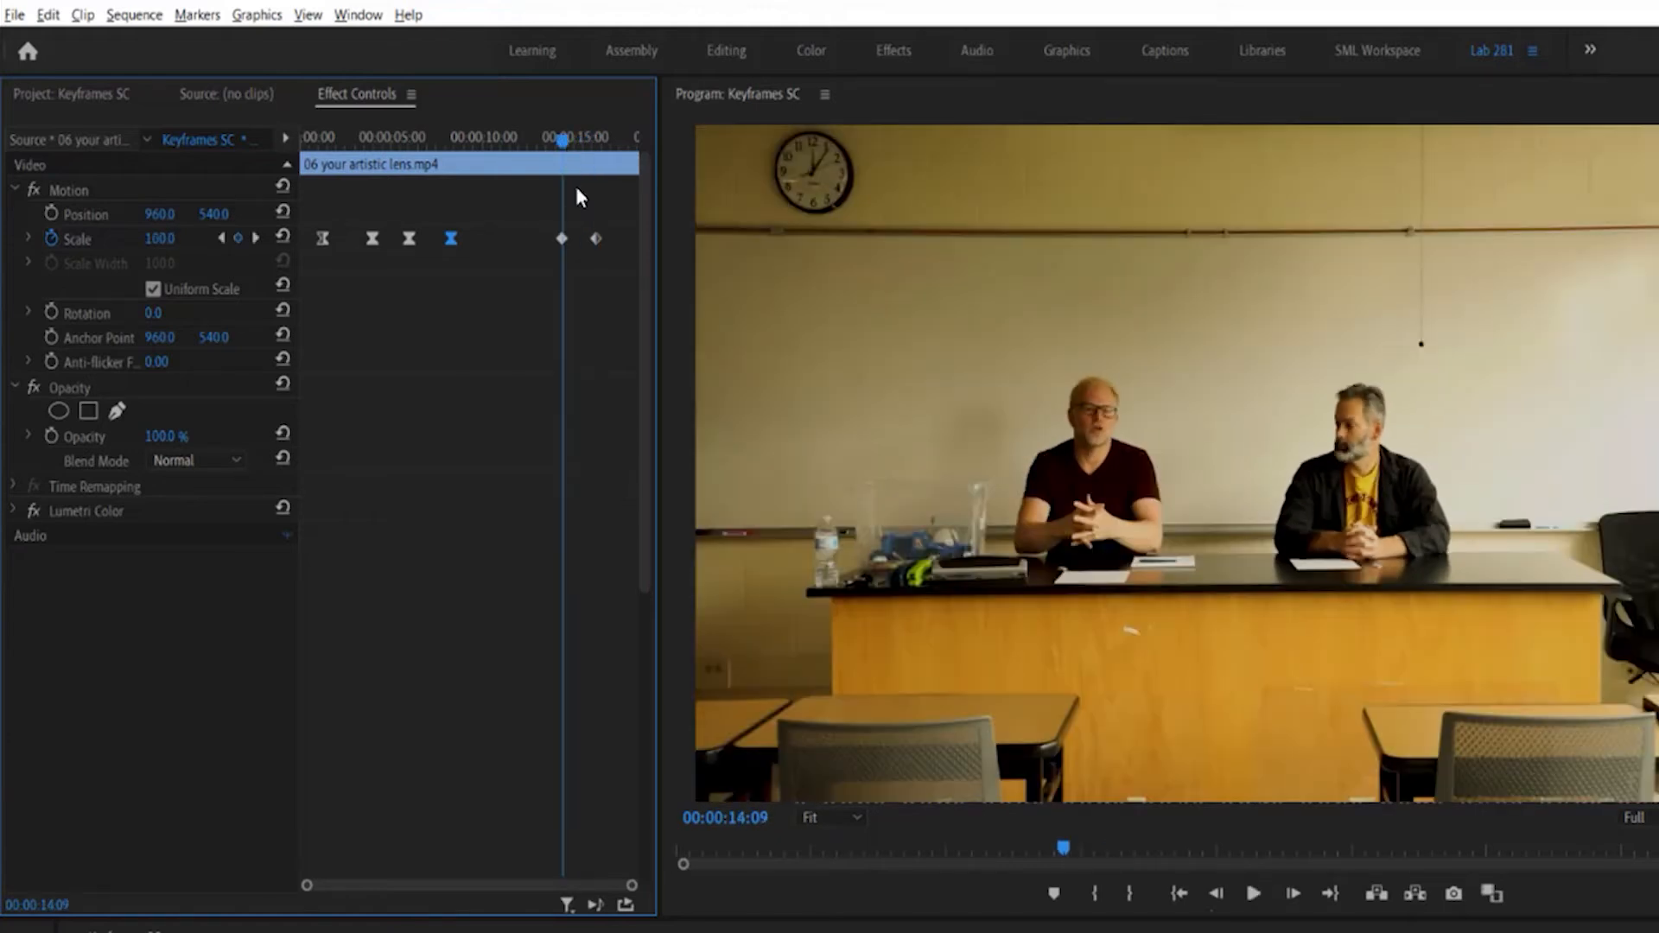
{"action": "right_click", "coordinate": [562, 237]}
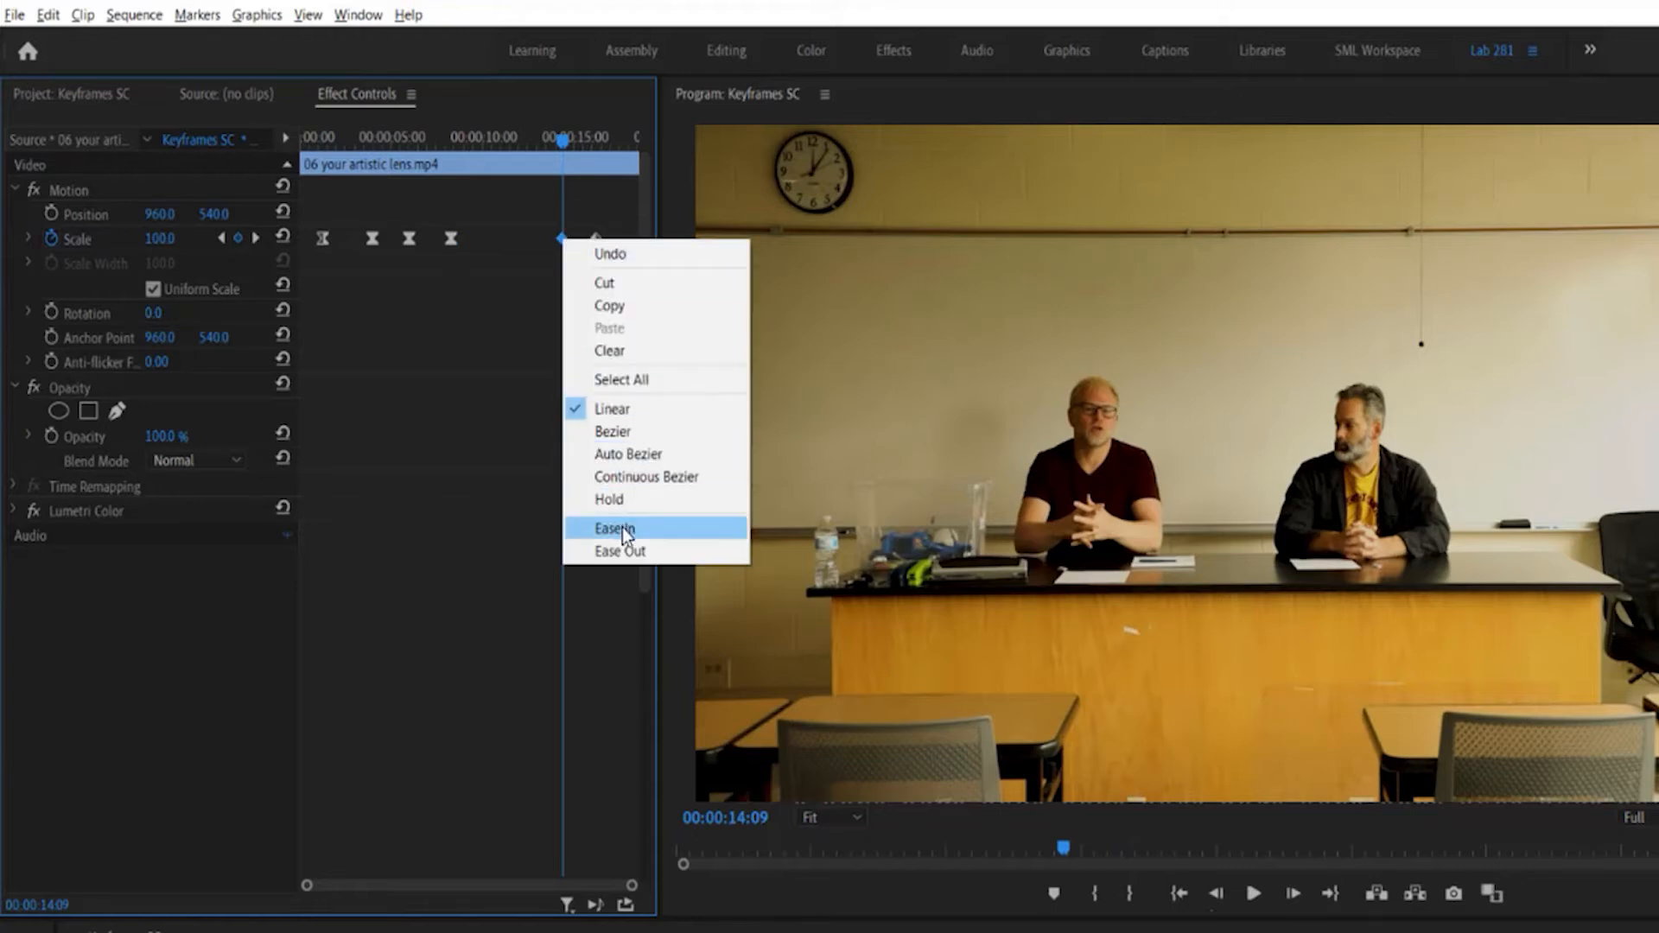
{"action": "left_click", "coordinate": [622, 551]}
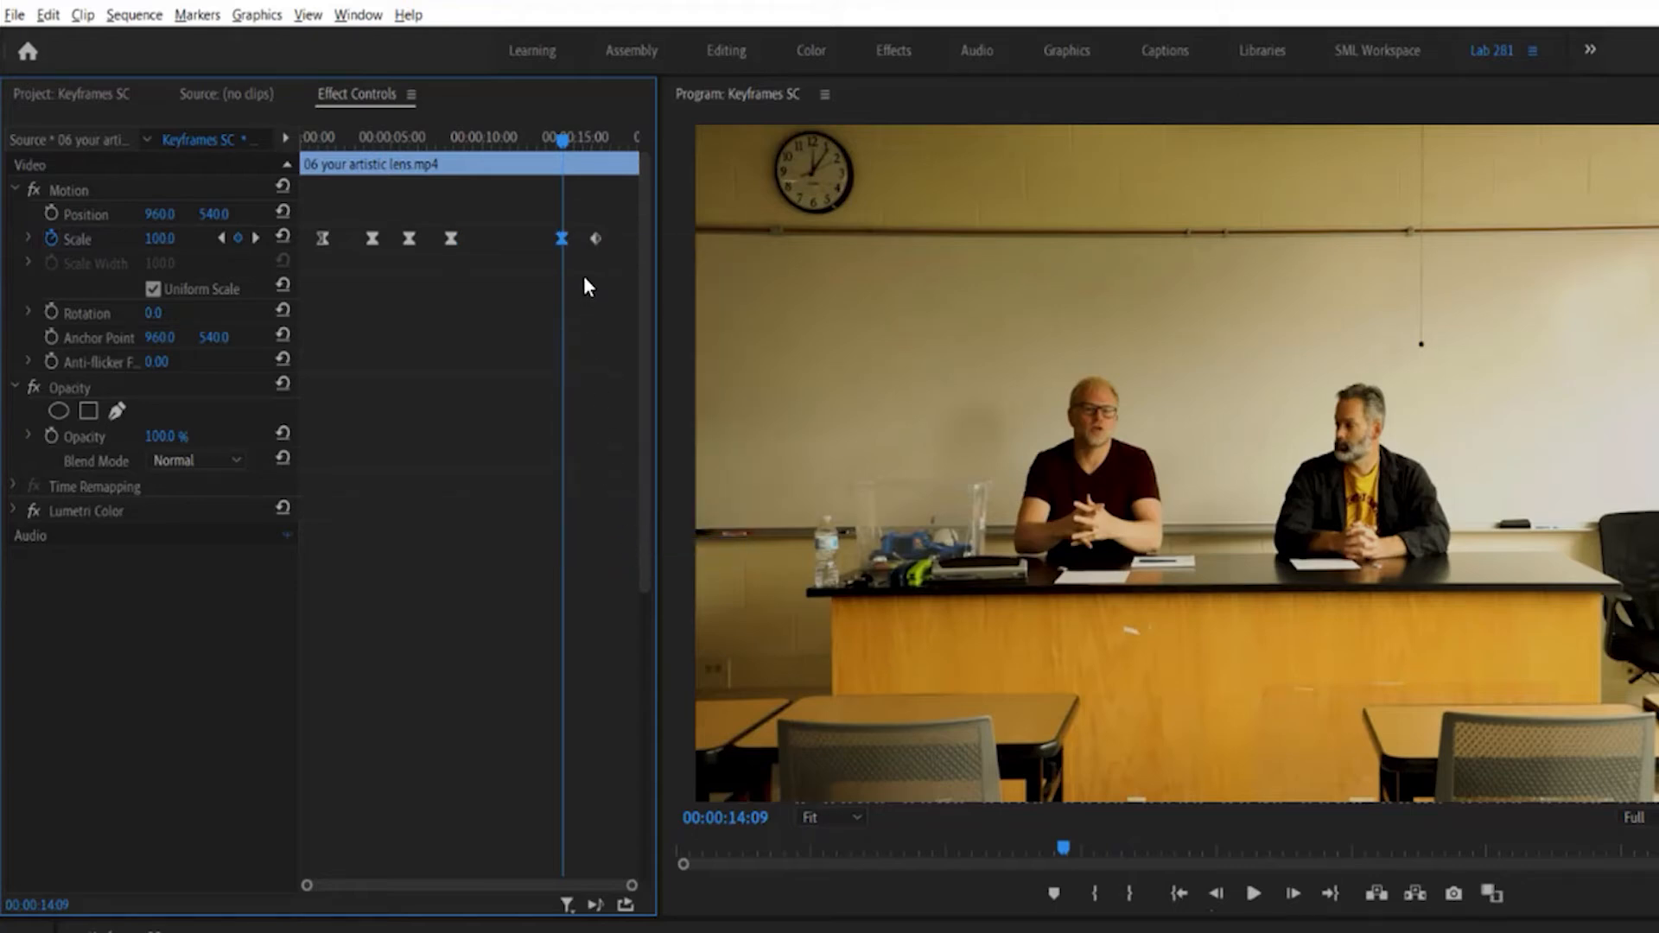
{"action": "key", "text": "space"}
{"action": "key", "text": "space"}
{"action": "right_click", "coordinate": [598, 235]}
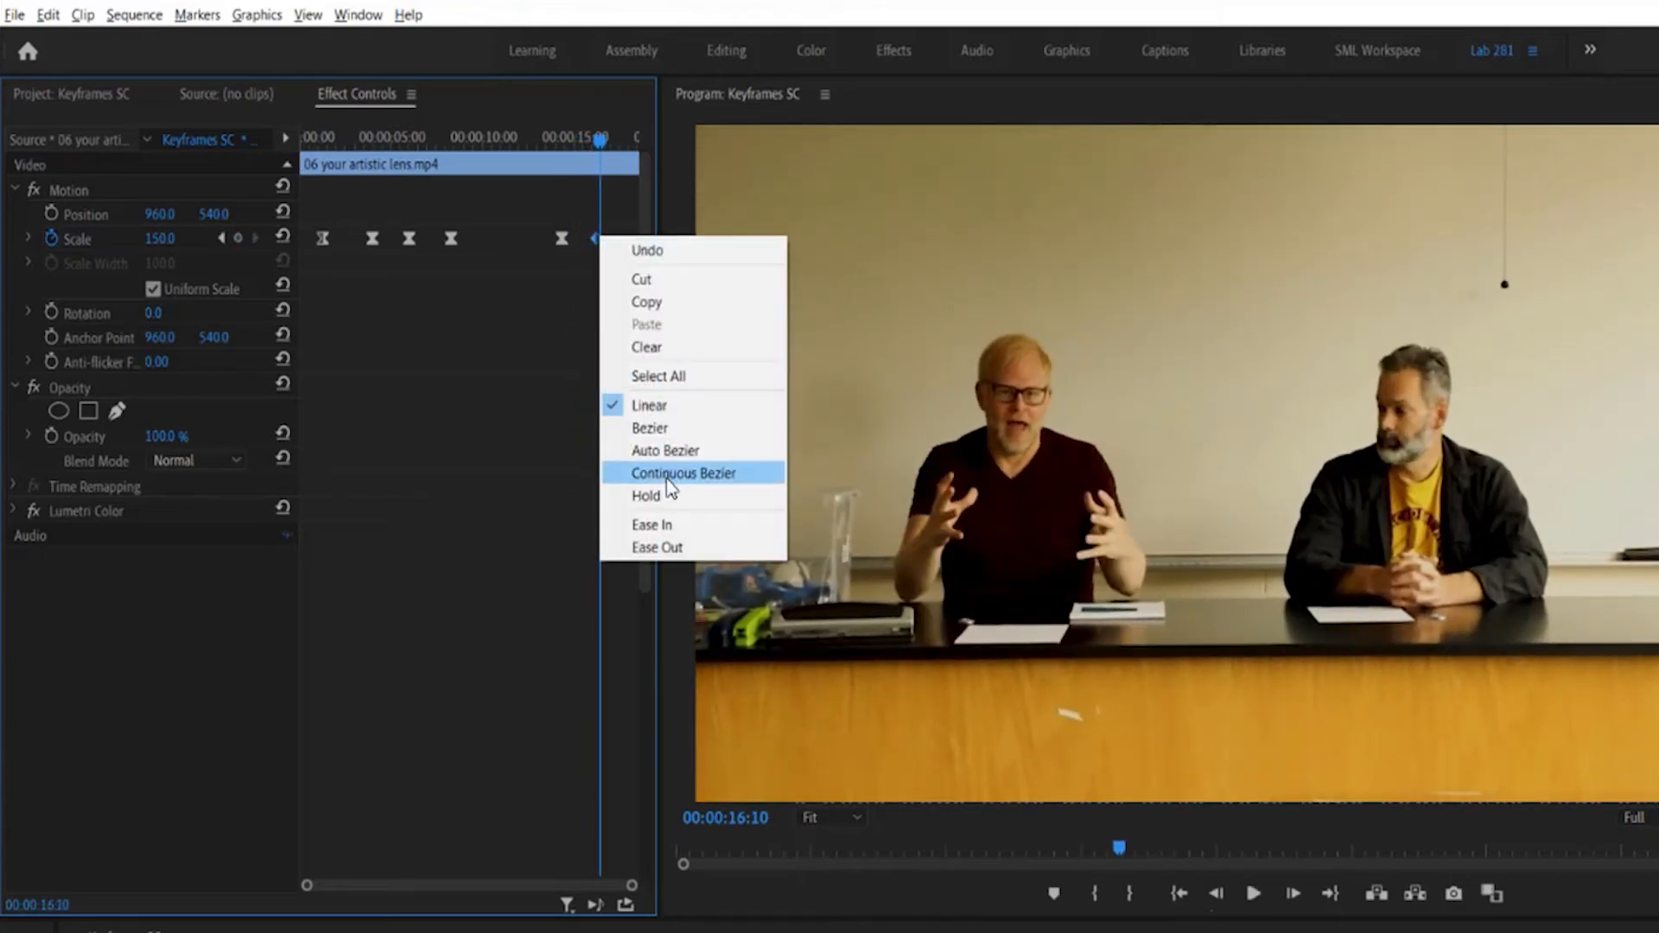
{"action": "left_click", "coordinate": [668, 523]}
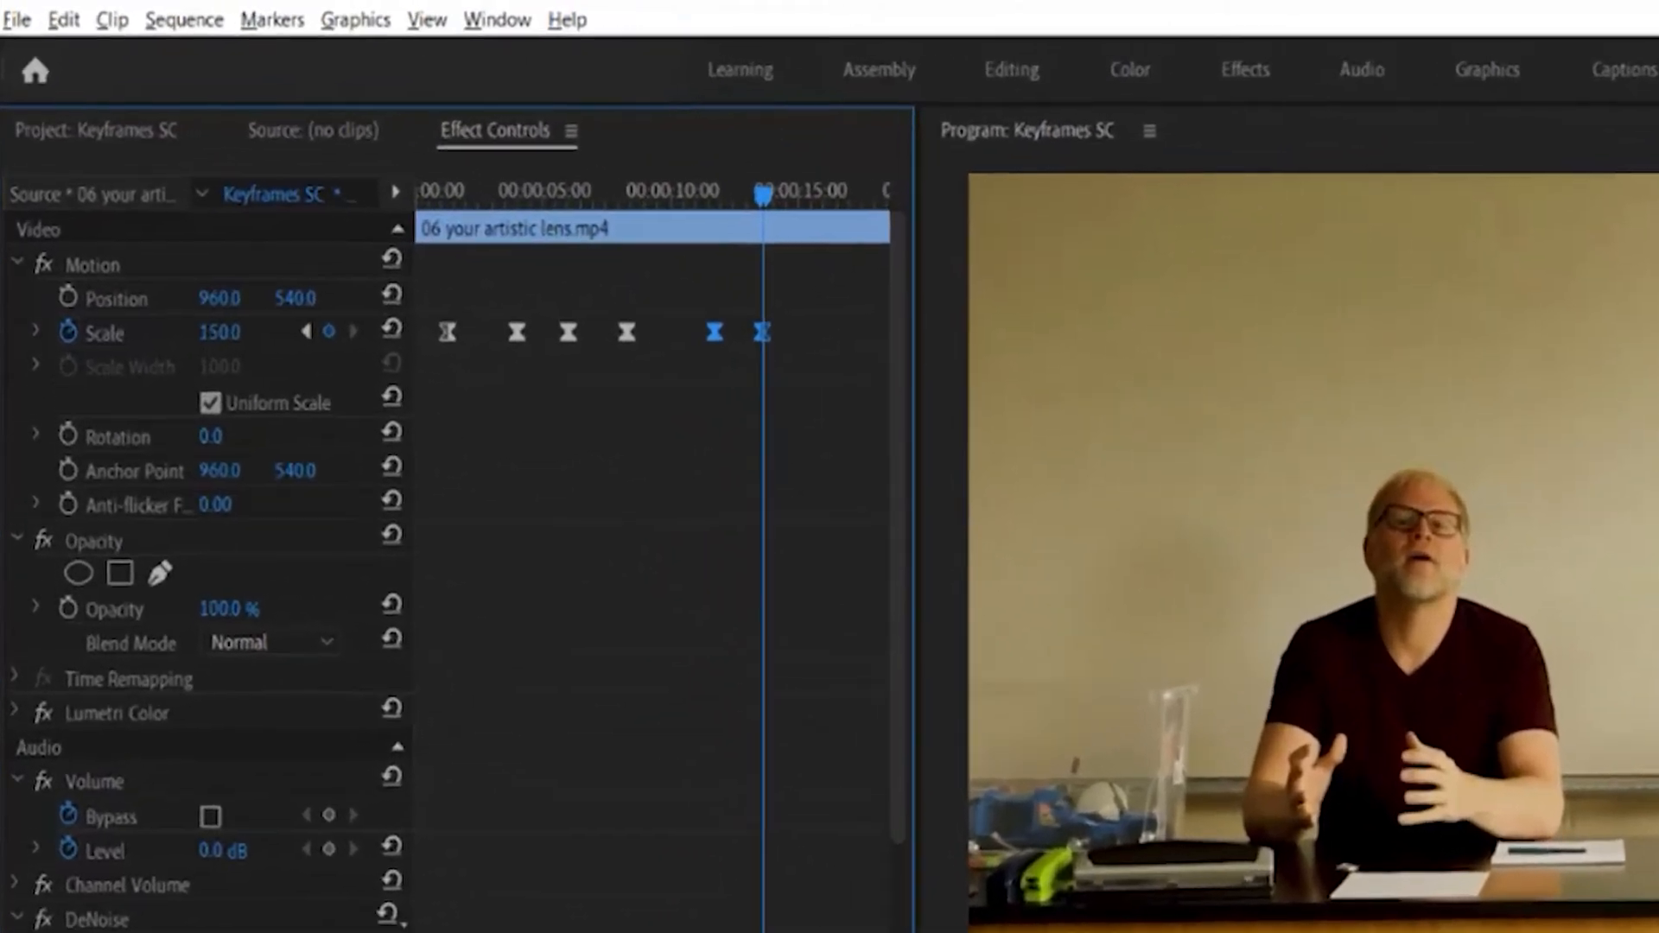
Set Scale to 200 at the last Scale keyframe for a tighter second zoom
{"action": "left_click_drag", "start_coordinate": [219, 333], "coordinate": [254, 368]}
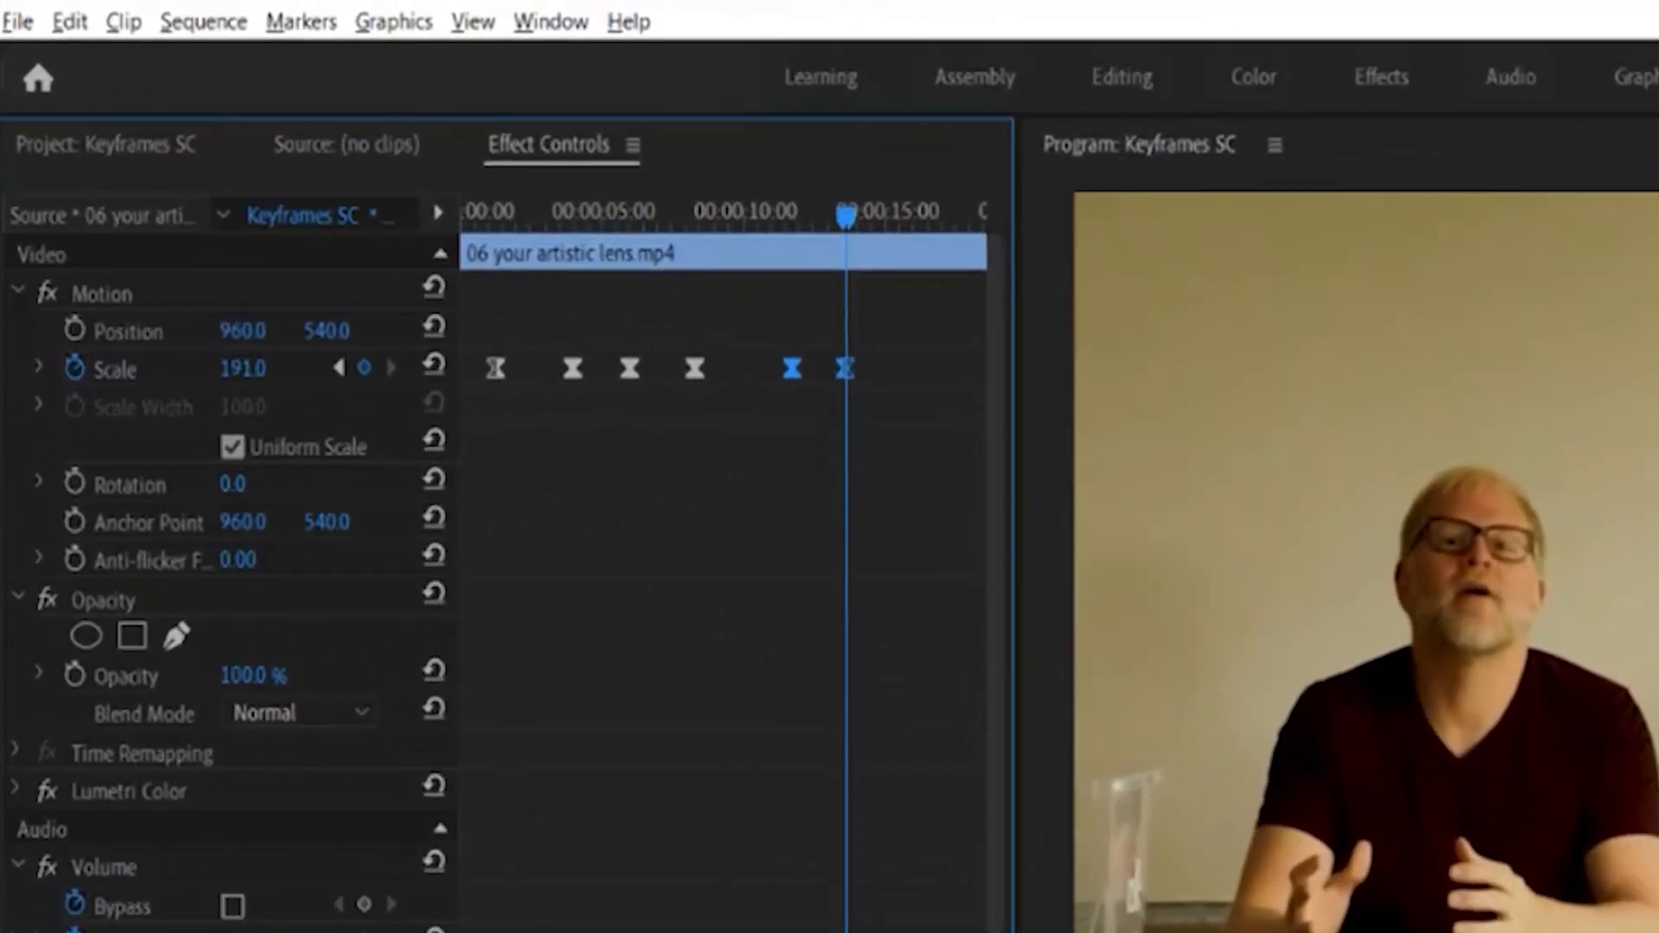
{"action": "left_click", "coordinate": [254, 368]}
{"action": "type", "text": "200"}
{"action": "key", "text": "Return"}
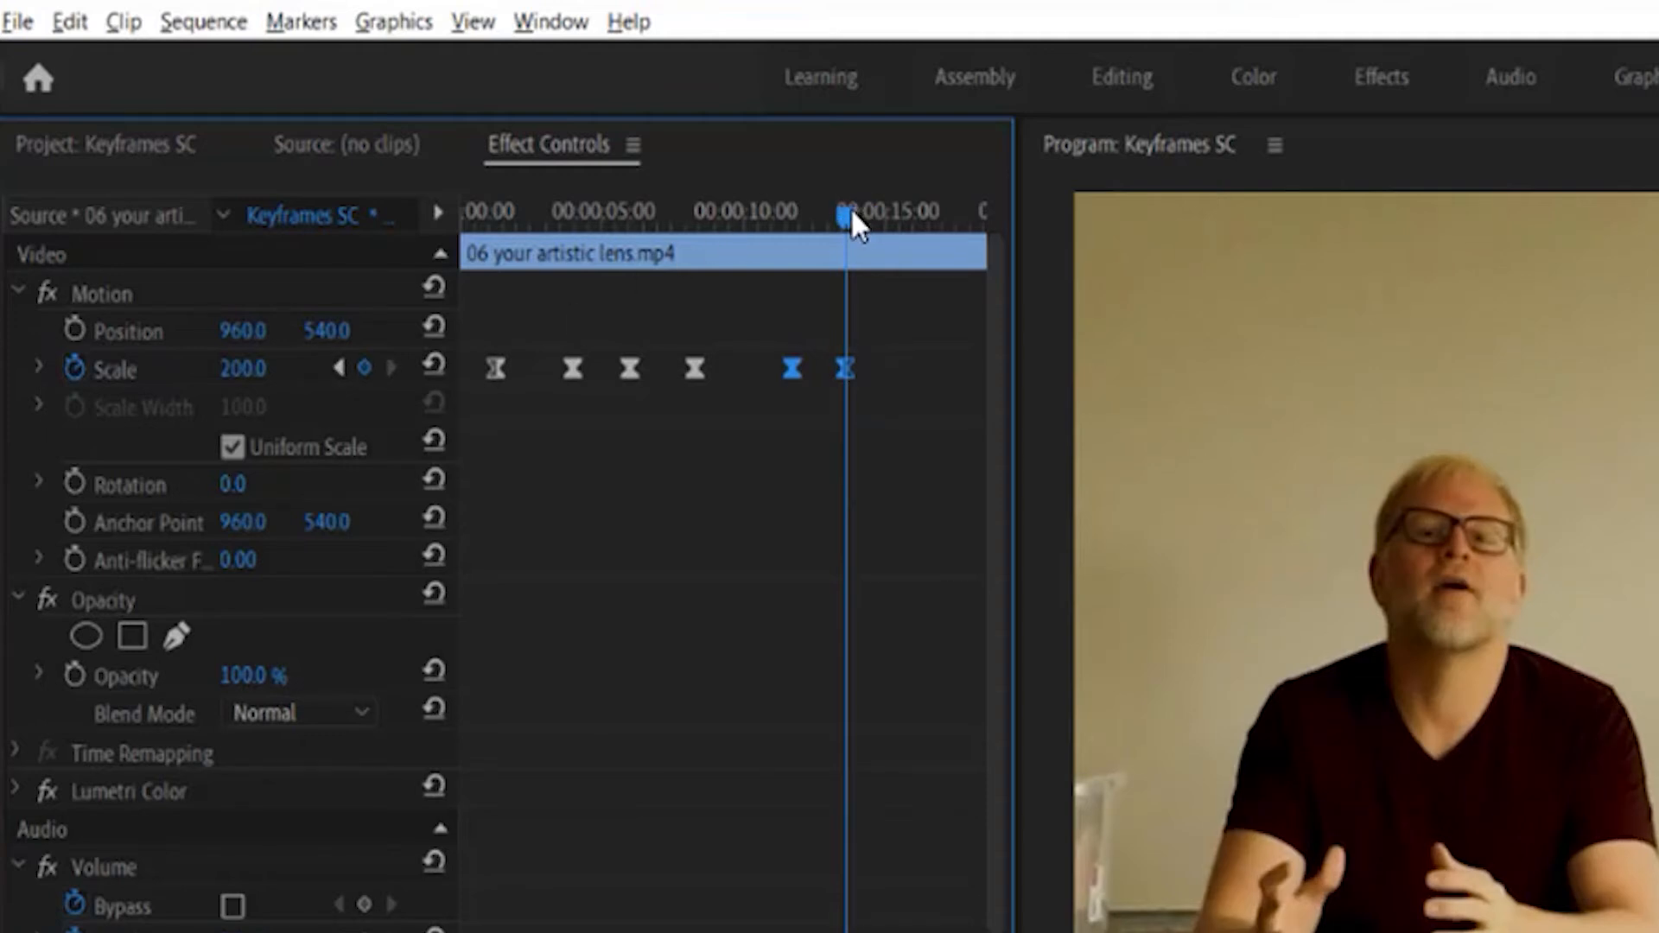
Start Position keyframing beside the last Scale keyframe and set the horizontal Position to 1277 at 00:00:16:12
{"action": "left_click_drag", "start_coordinate": [850, 208], "coordinate": [848, 207]}
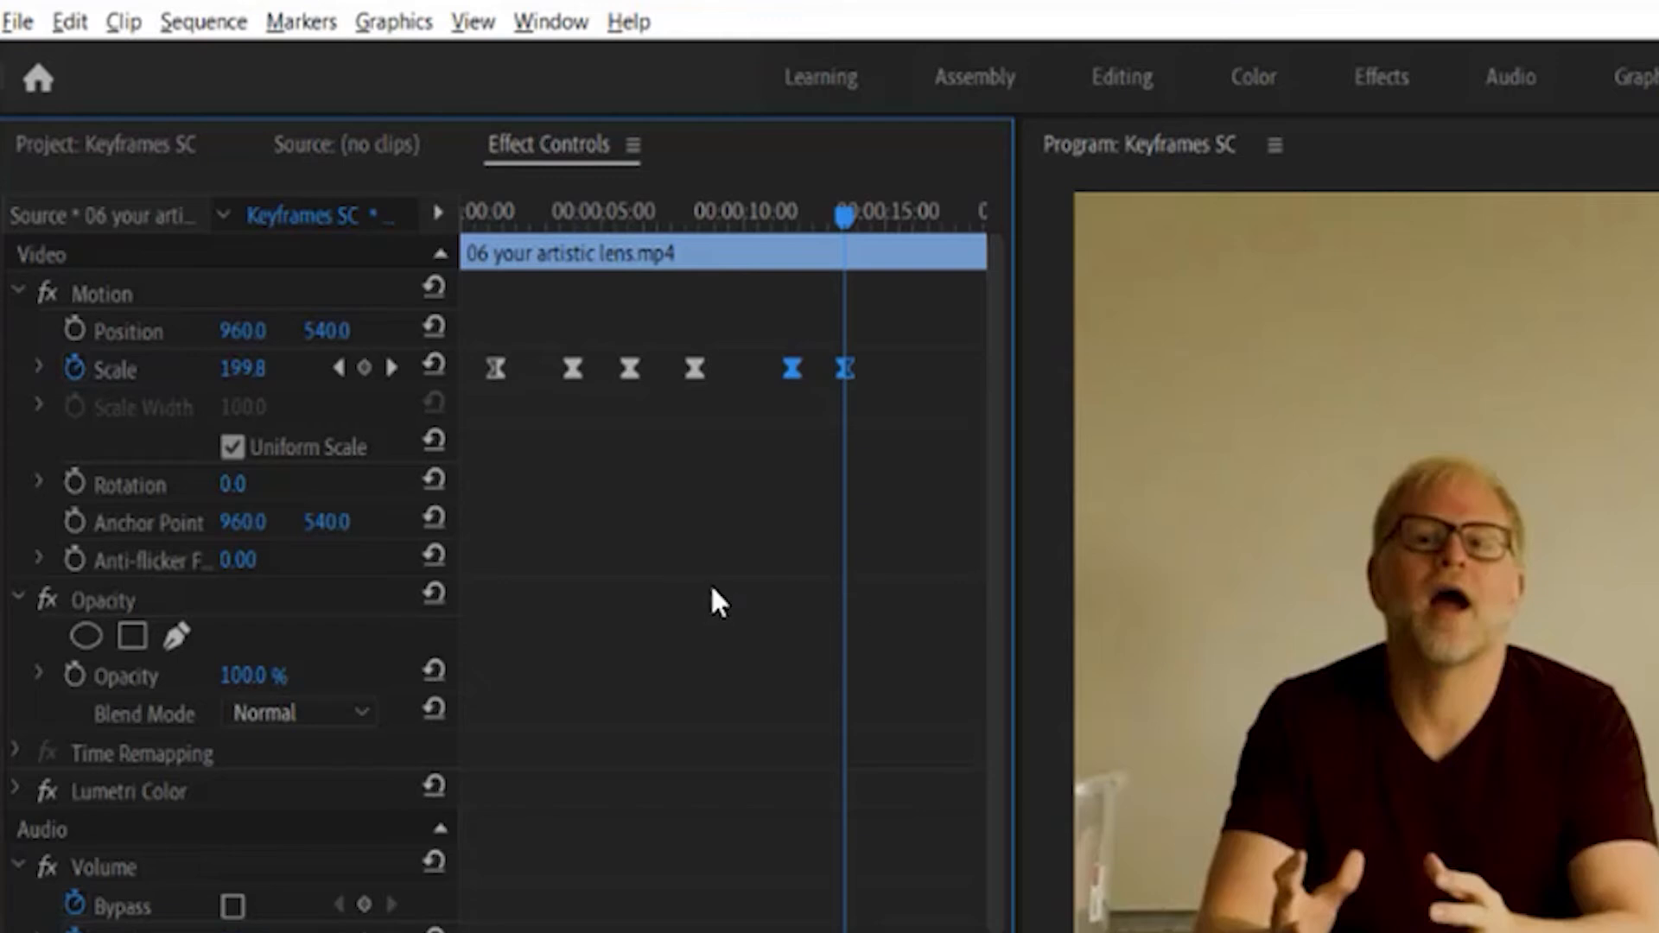
{"action": "left_click", "coordinate": [75, 329]}
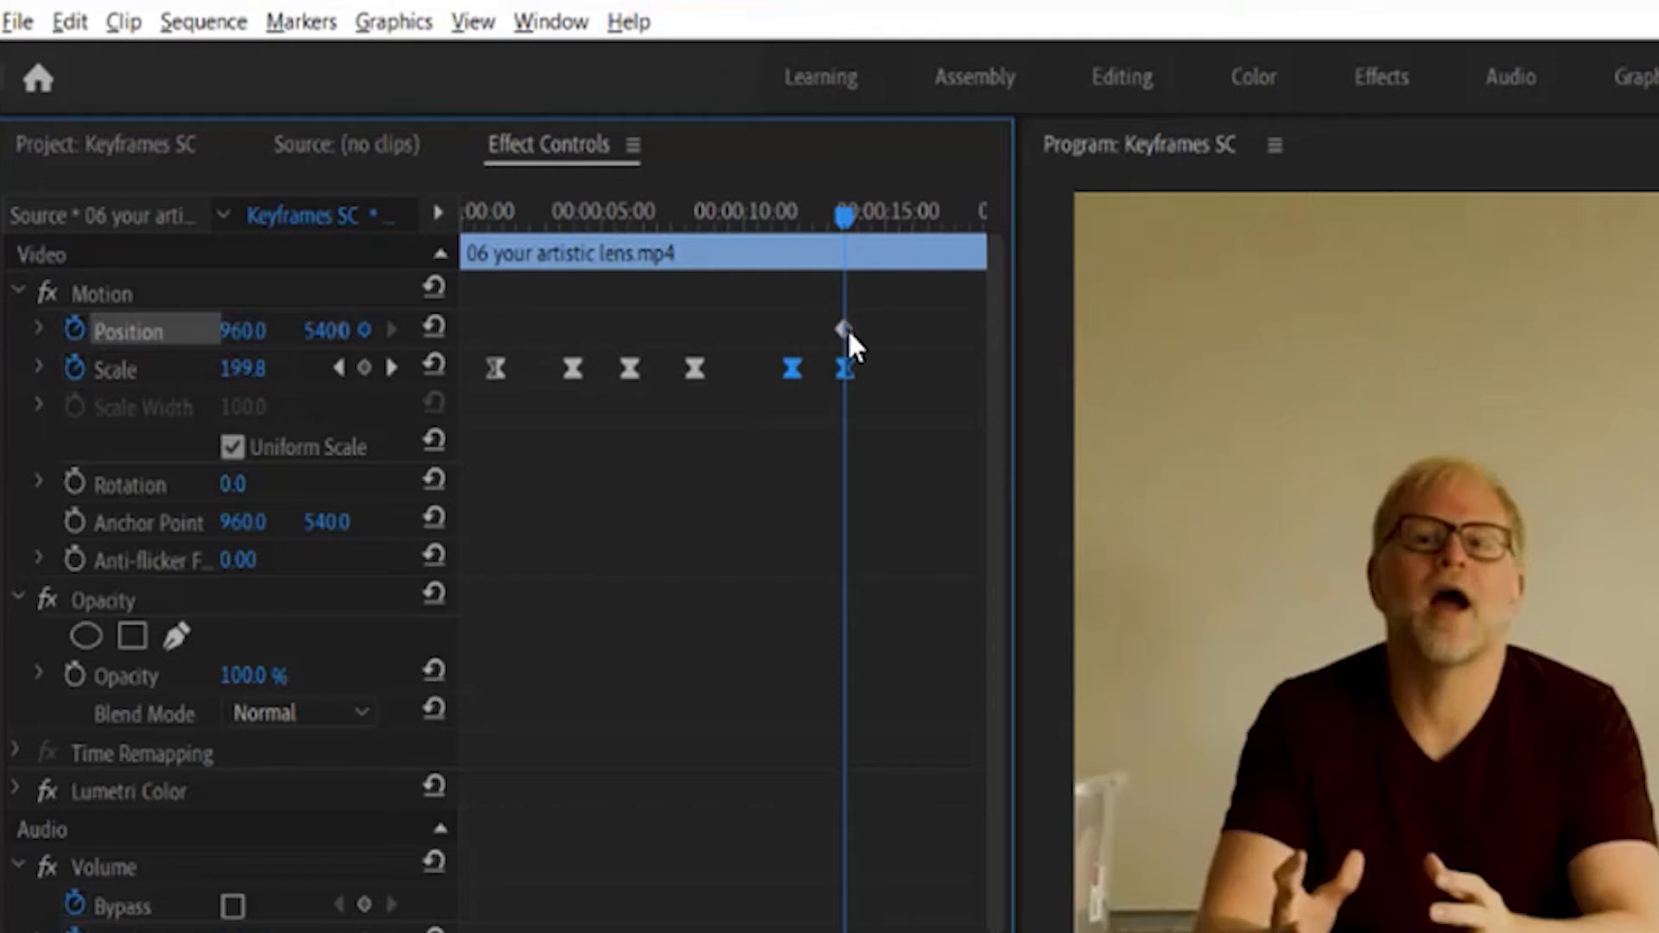
{"action": "left_click_drag", "start_coordinate": [843, 218], "coordinate": [928, 217]}
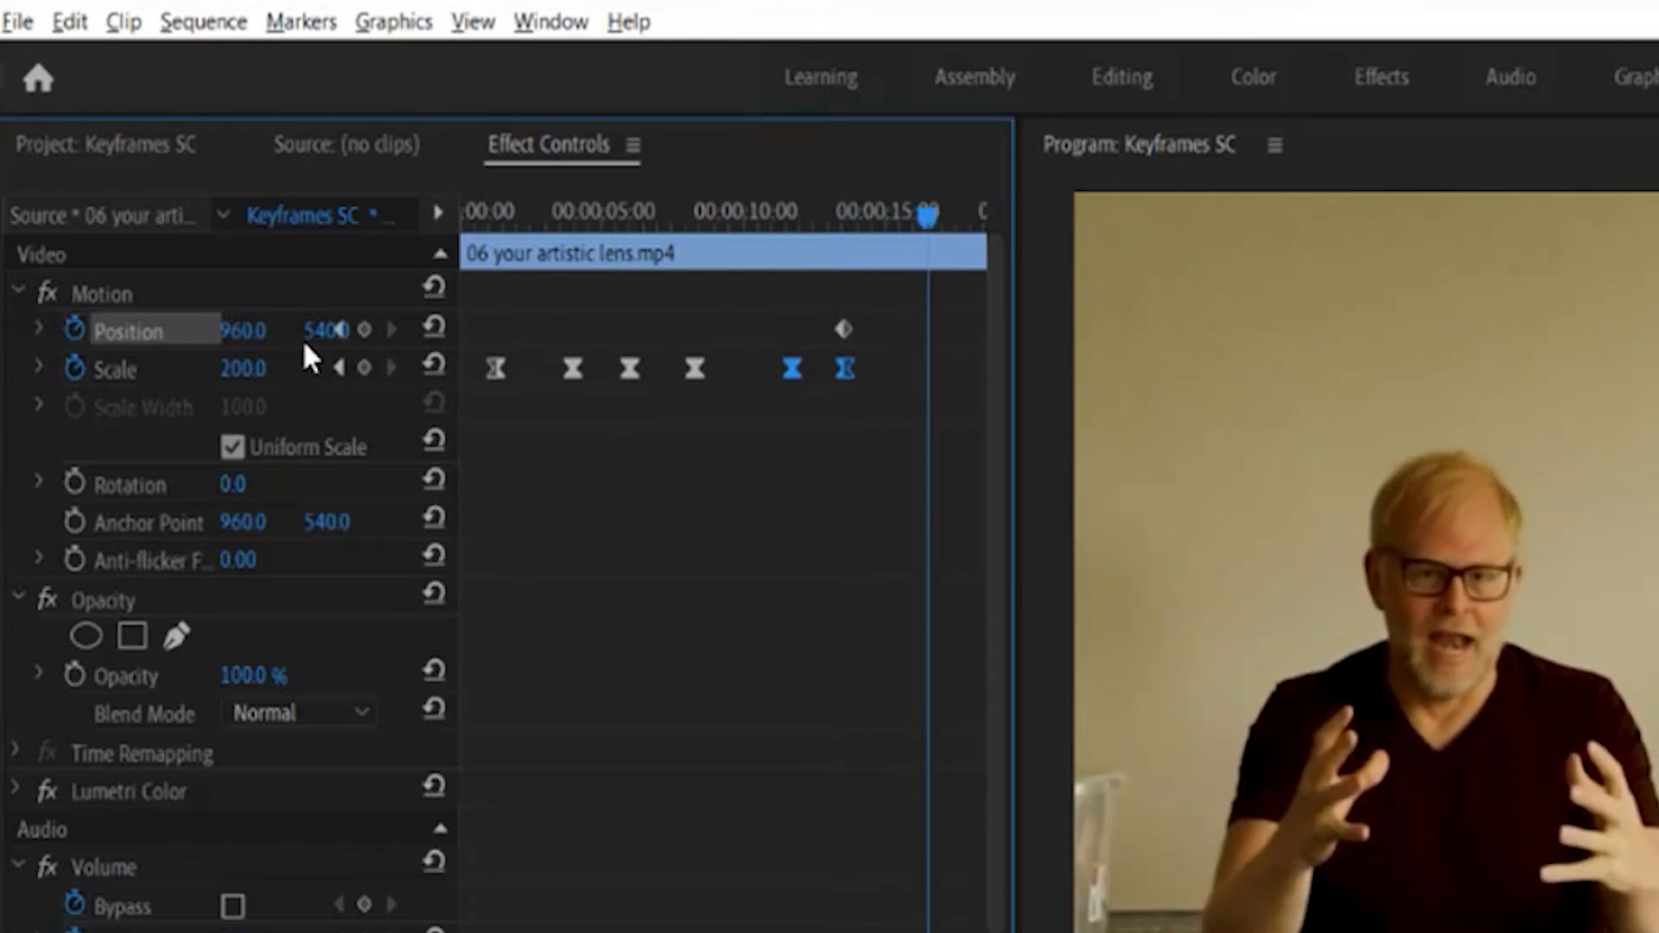
{"action": "left_click_drag", "start_coordinate": [458, 339], "coordinate": [523, 340]}
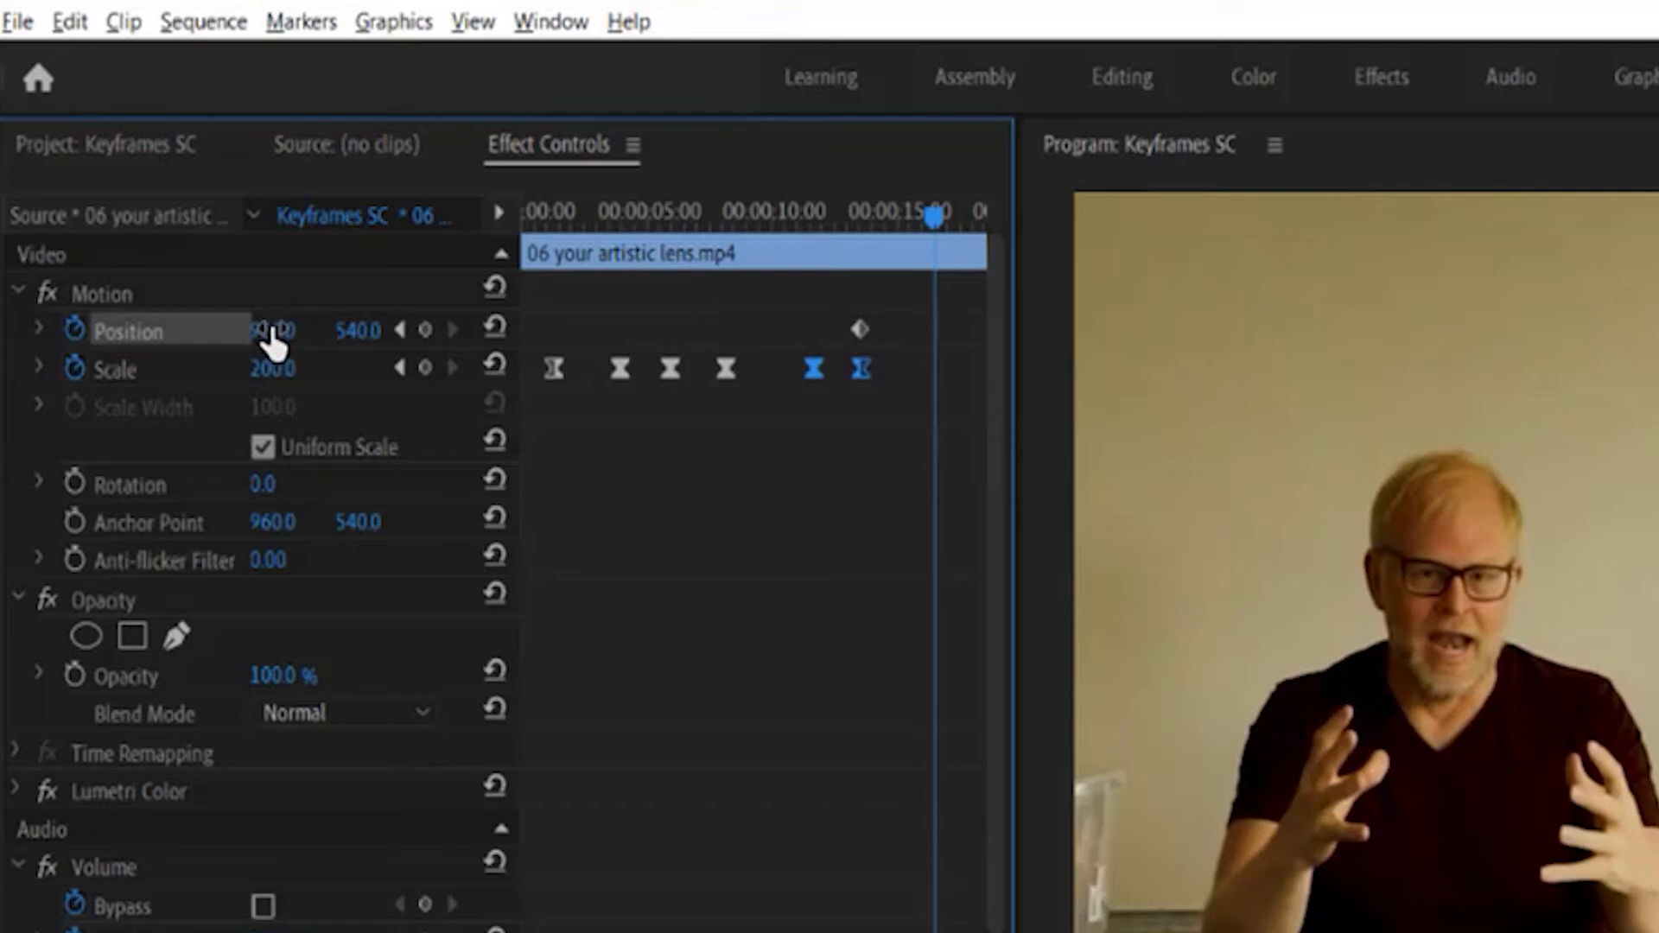
{"action": "left_click_drag", "start_coordinate": [268, 330], "coordinate": [406, 331]}
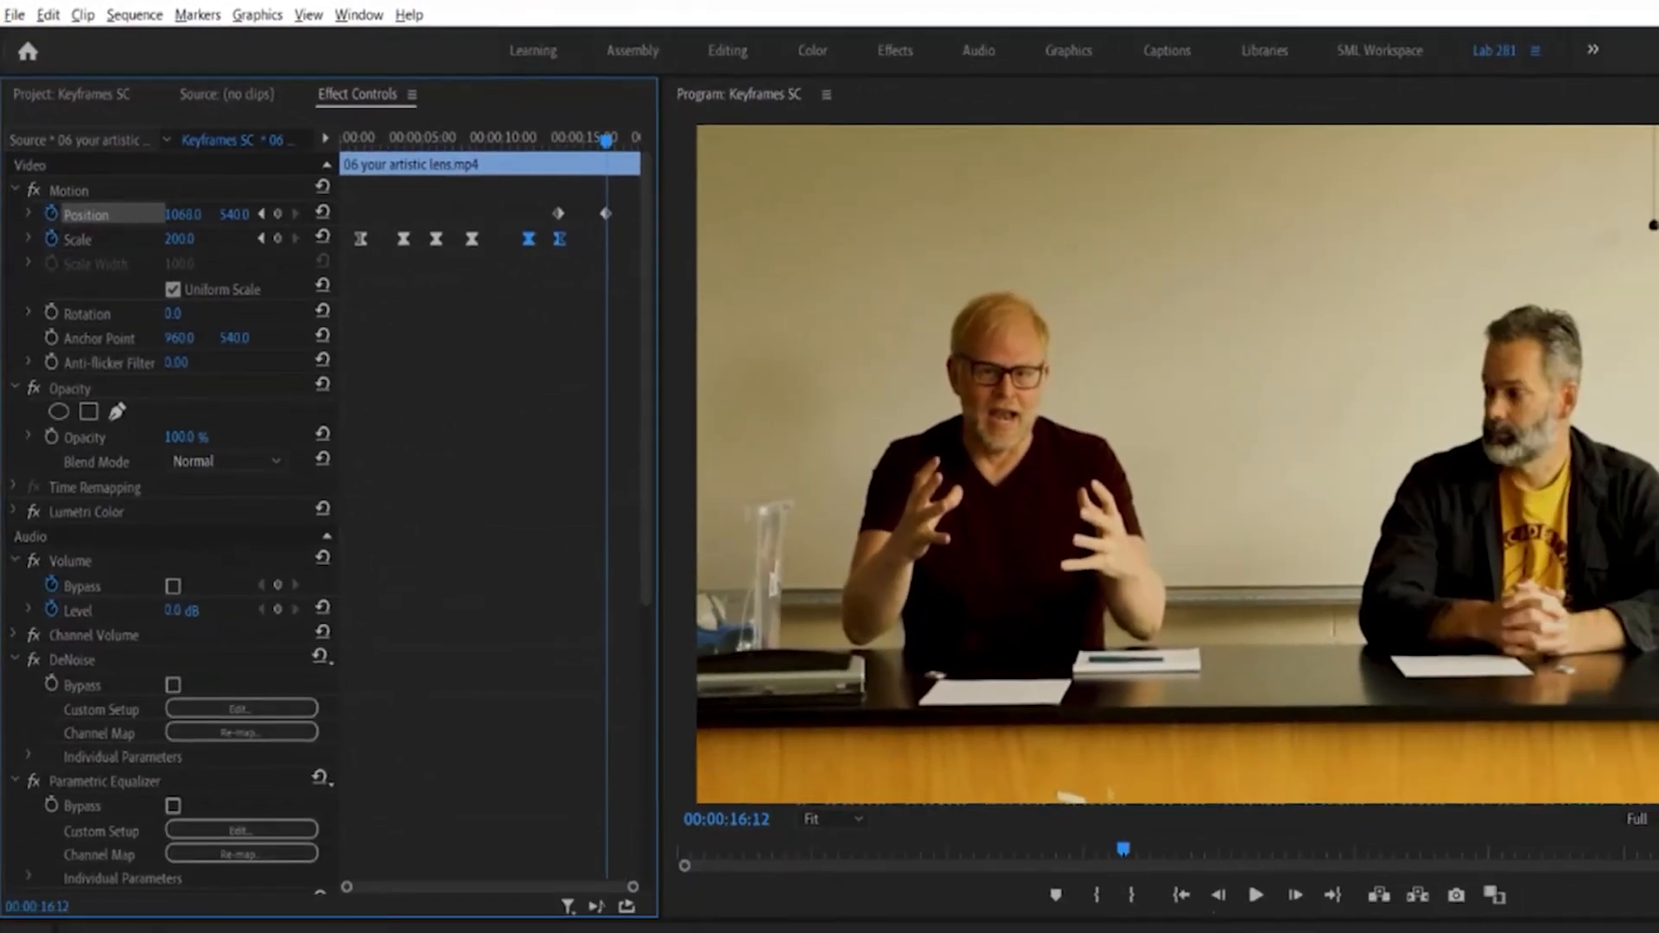
{"action": "left_click_drag", "start_coordinate": [184, 214], "coordinate": [364, 214]}
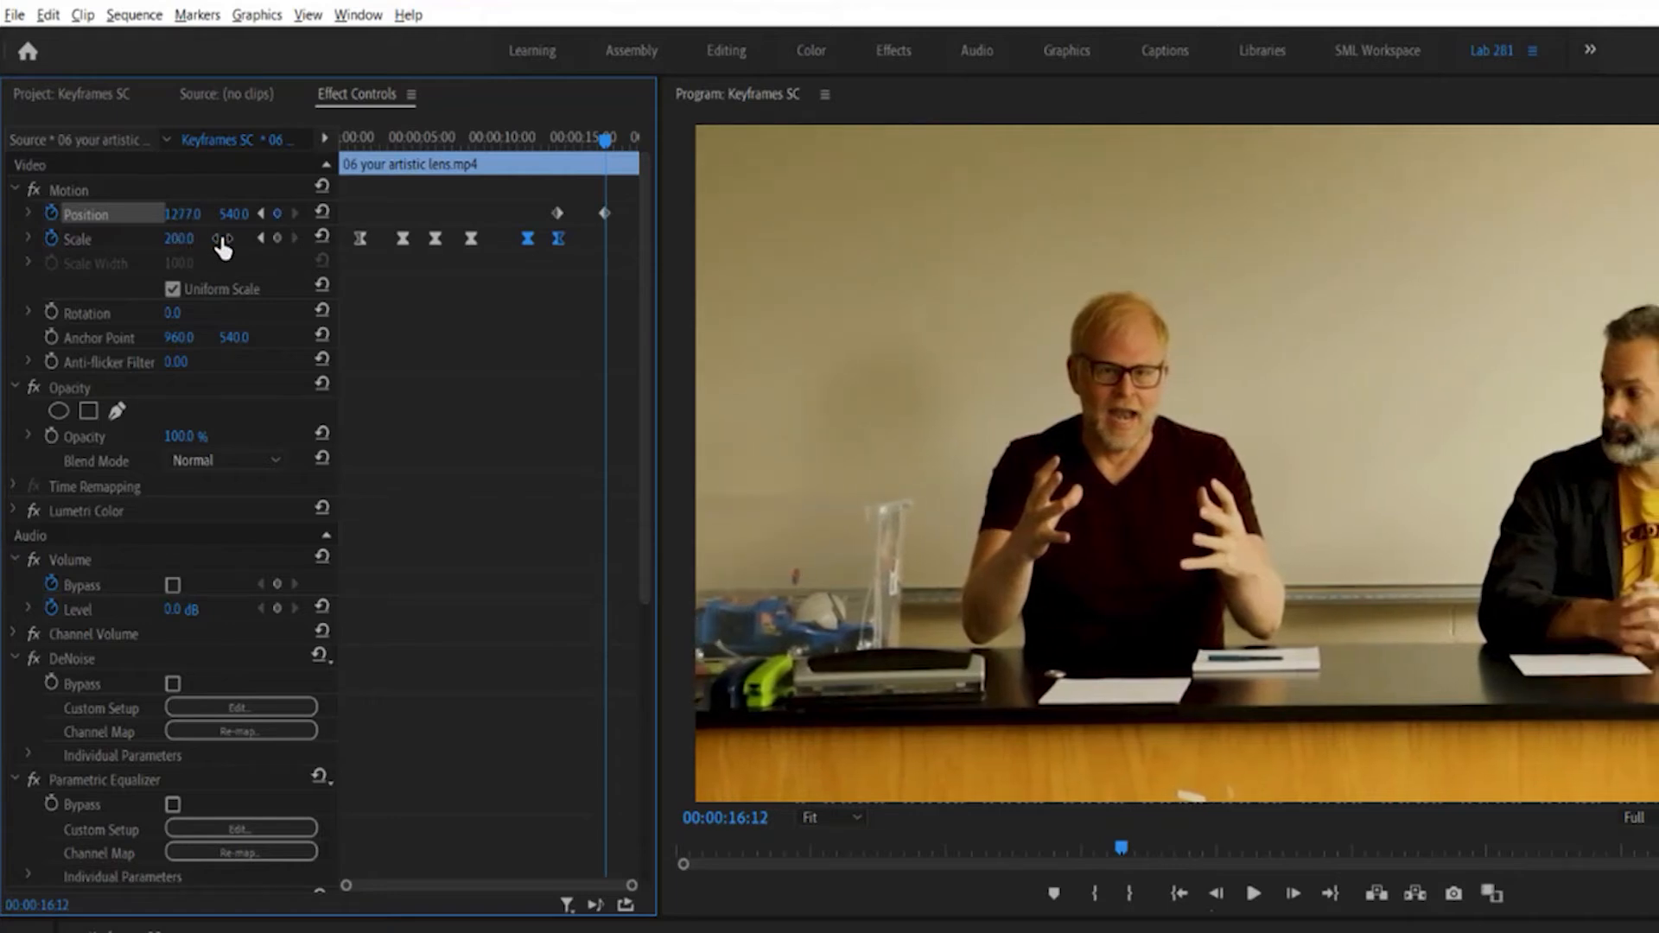
Apply Ease Out to the first Position keyframe and Ease In to the second, and play back the move from 00:00:10:18
{"action": "left_click", "coordinate": [556, 214]}
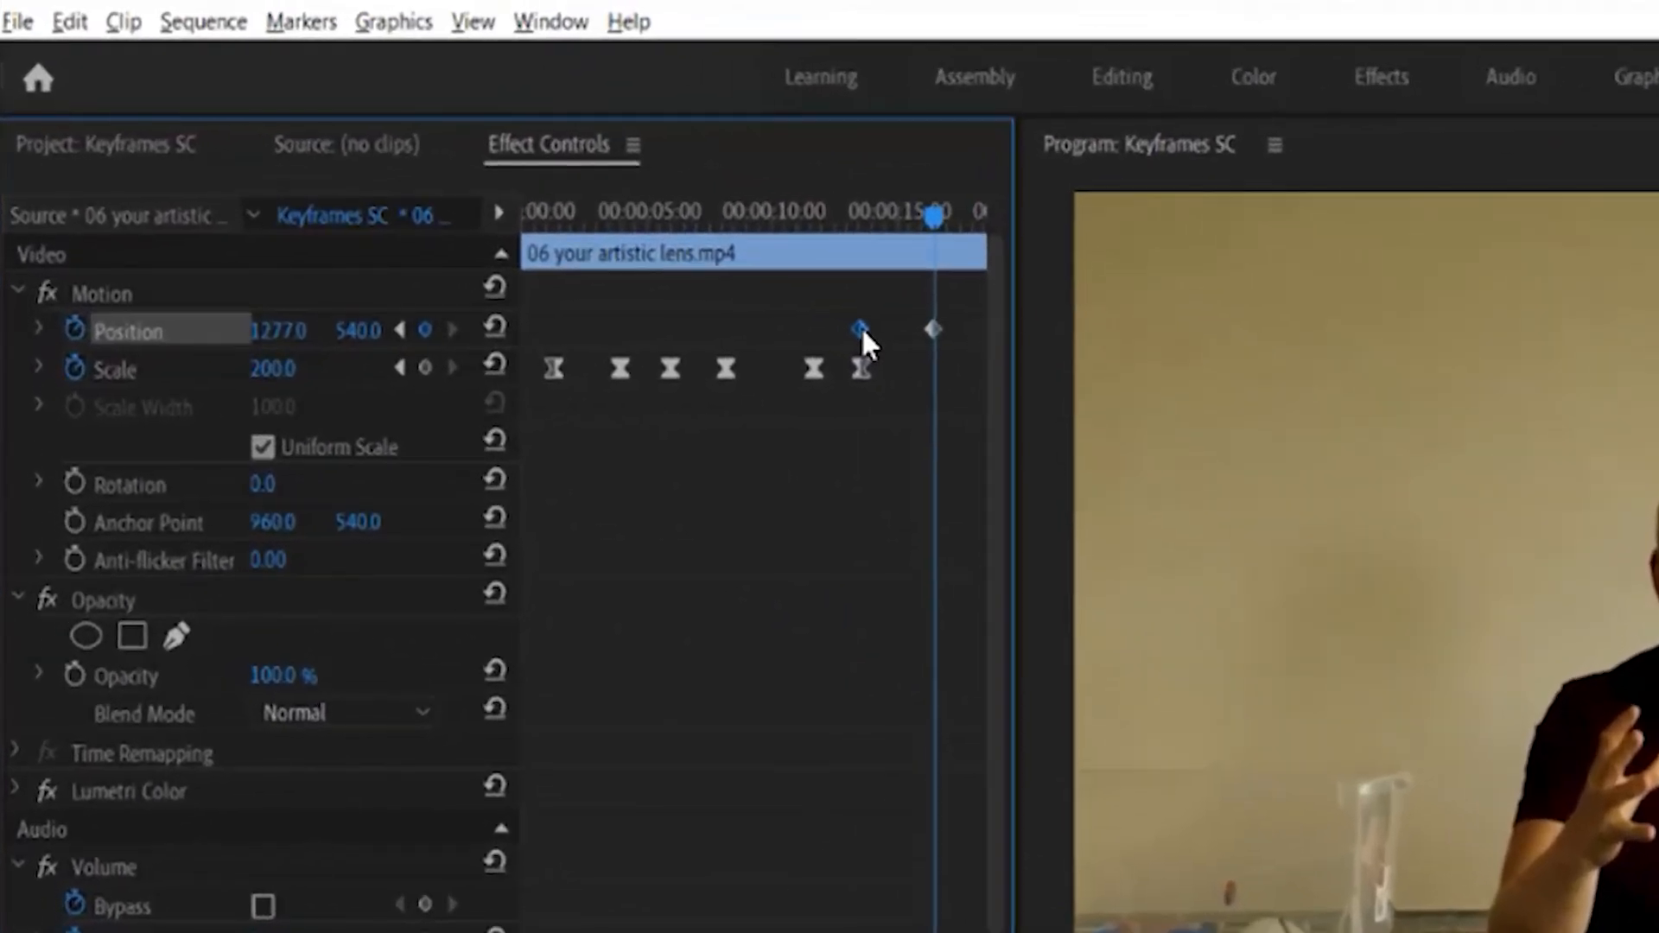
{"action": "right_click", "coordinate": [861, 327]}
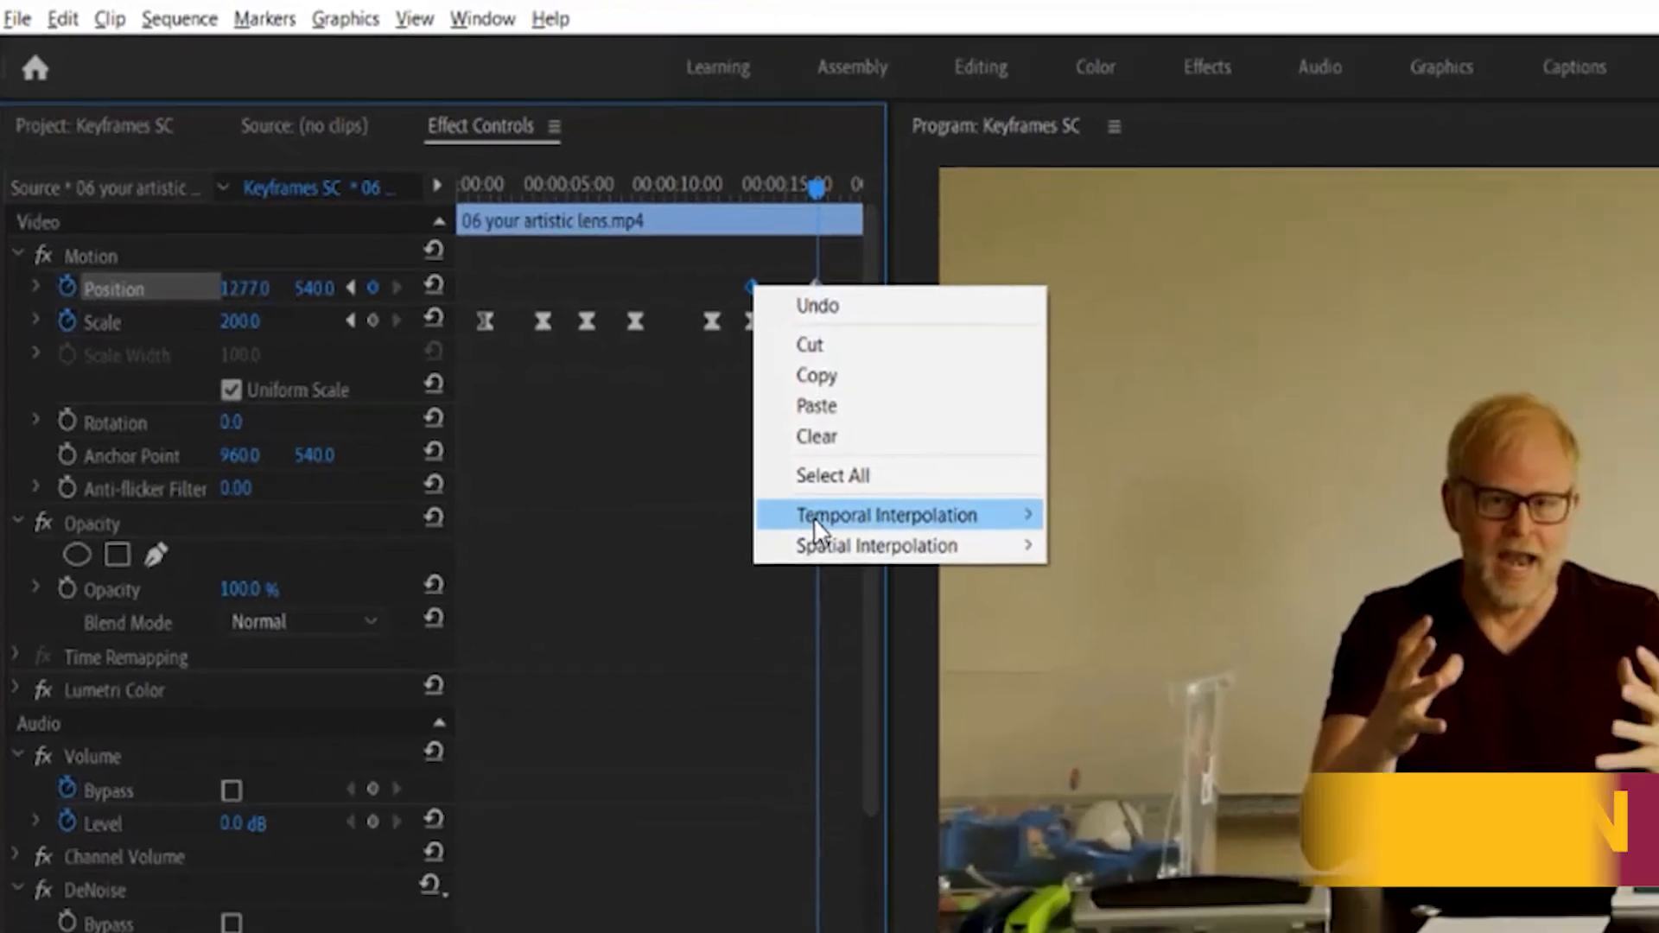
{"action": "mouse_move", "coordinate": [812, 517]}
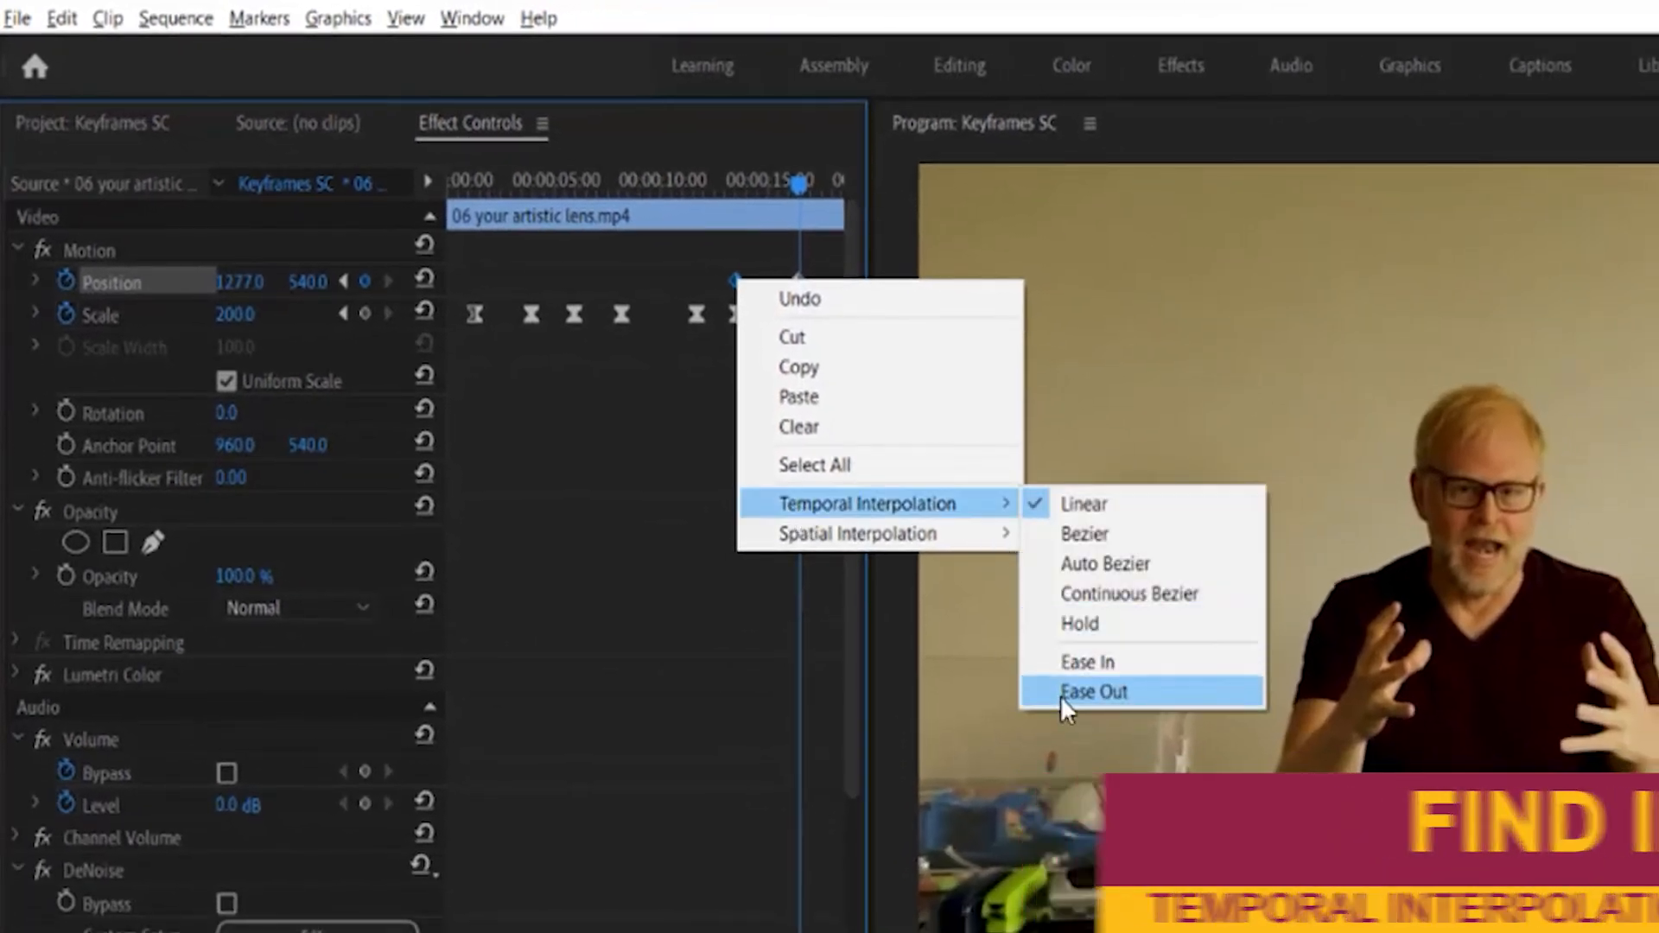
{"action": "left_click", "coordinate": [1060, 692]}
{"action": "left_click", "coordinate": [796, 280]}
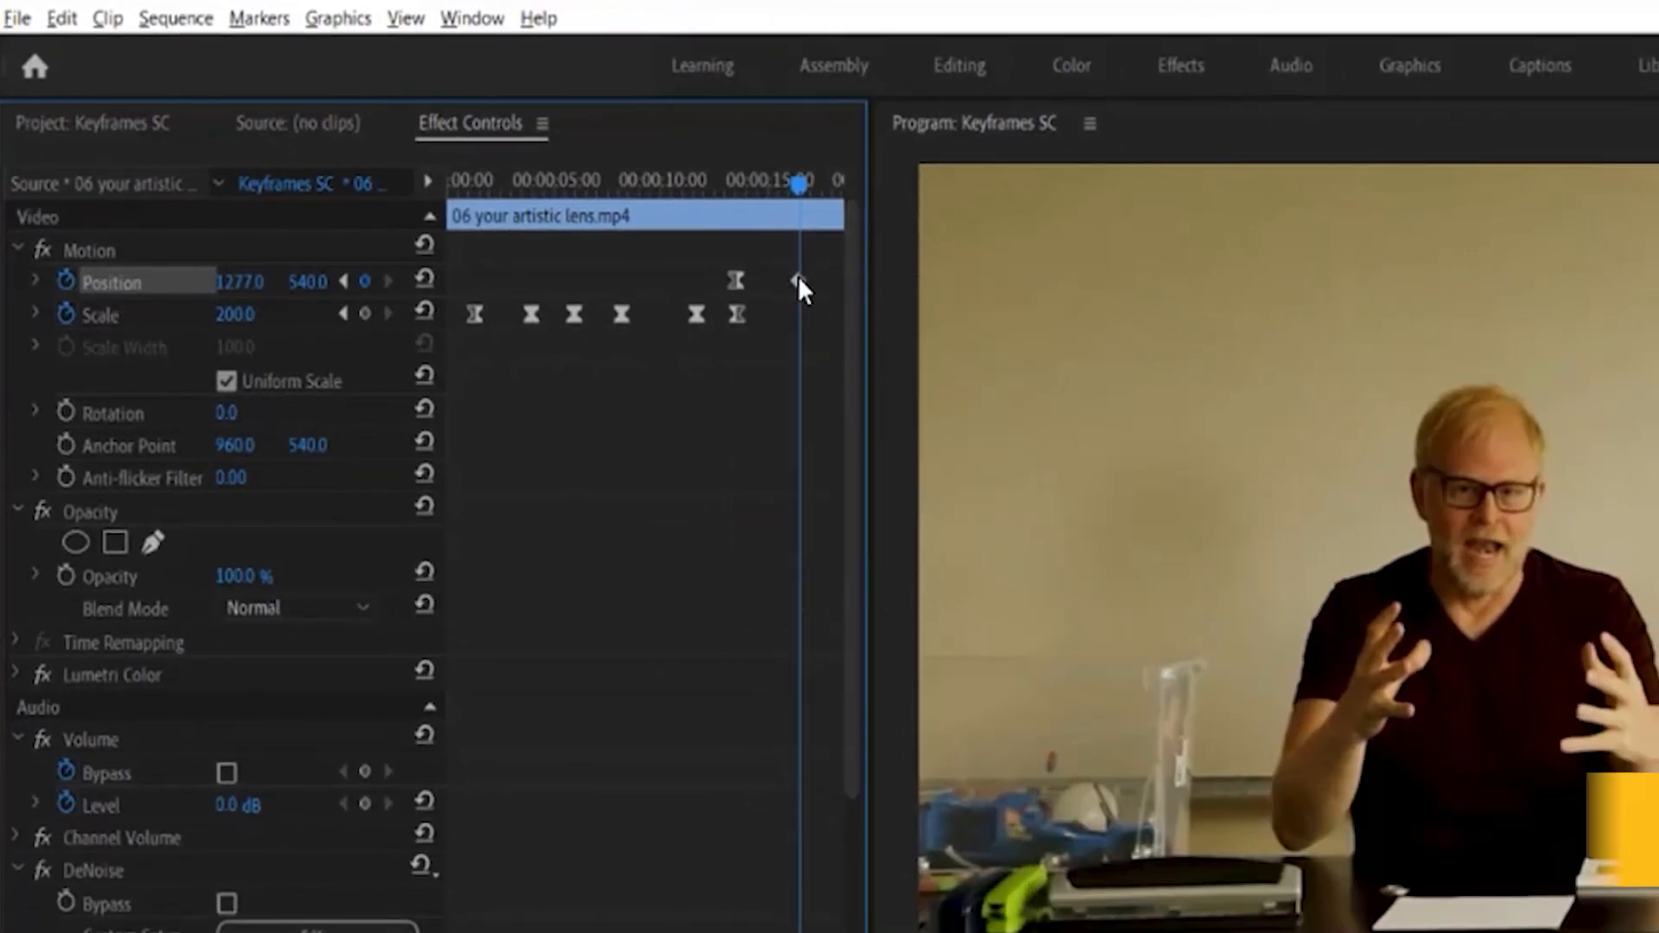
{"action": "right_click", "coordinate": [796, 279]}
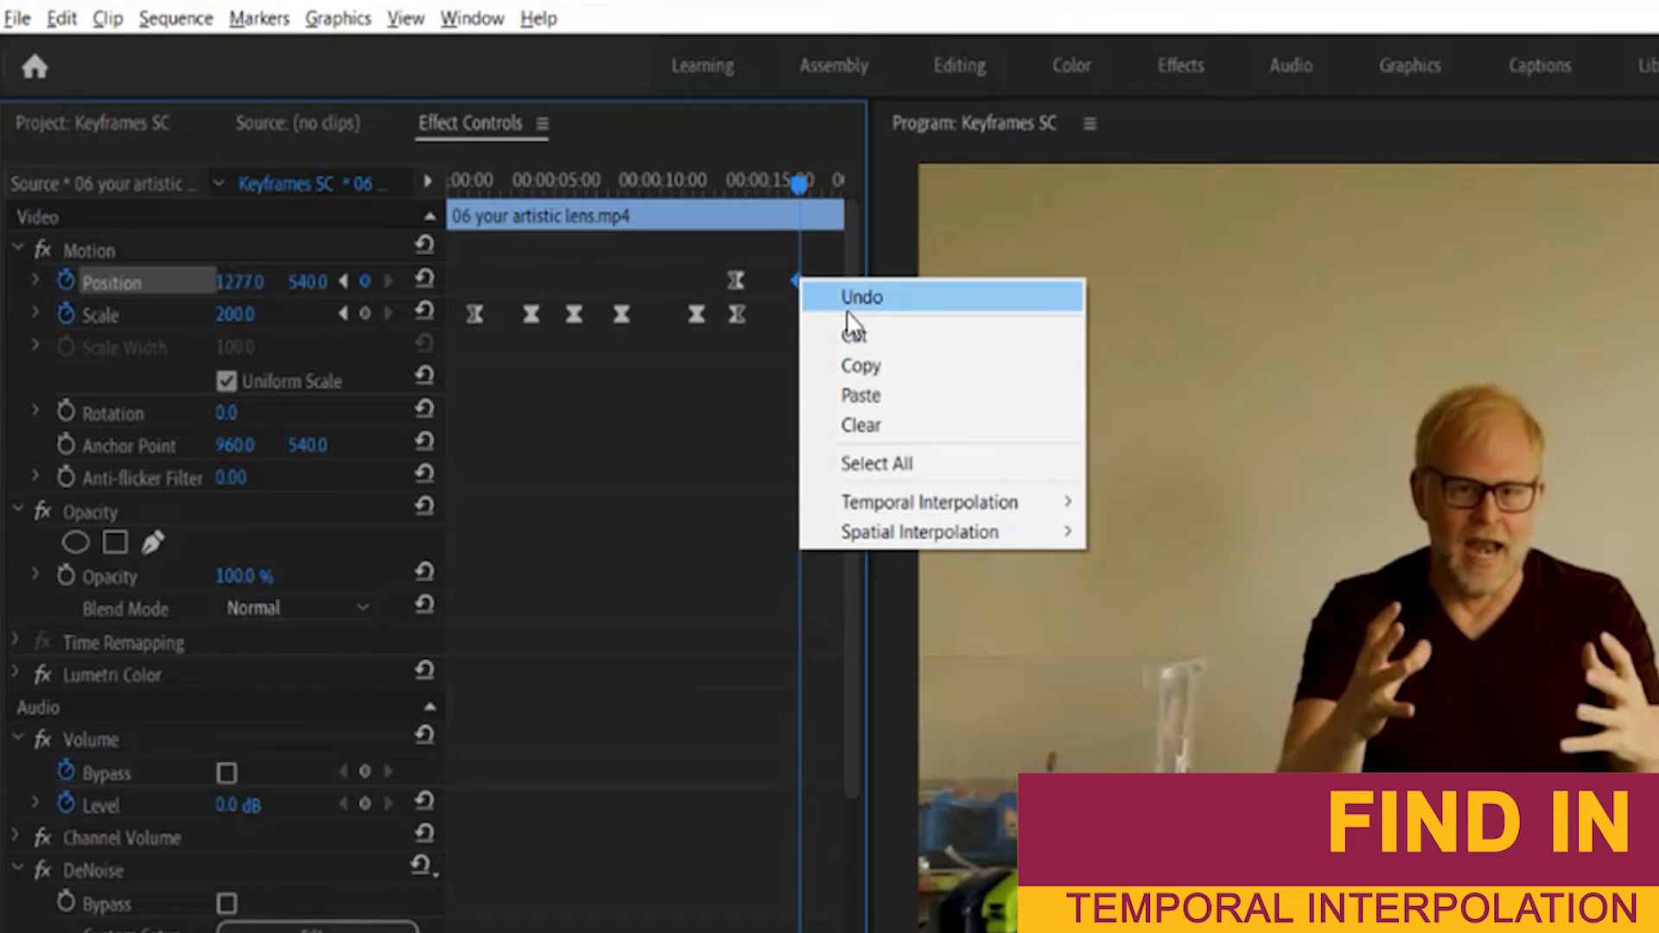
{"action": "mouse_move", "coordinate": [922, 503]}
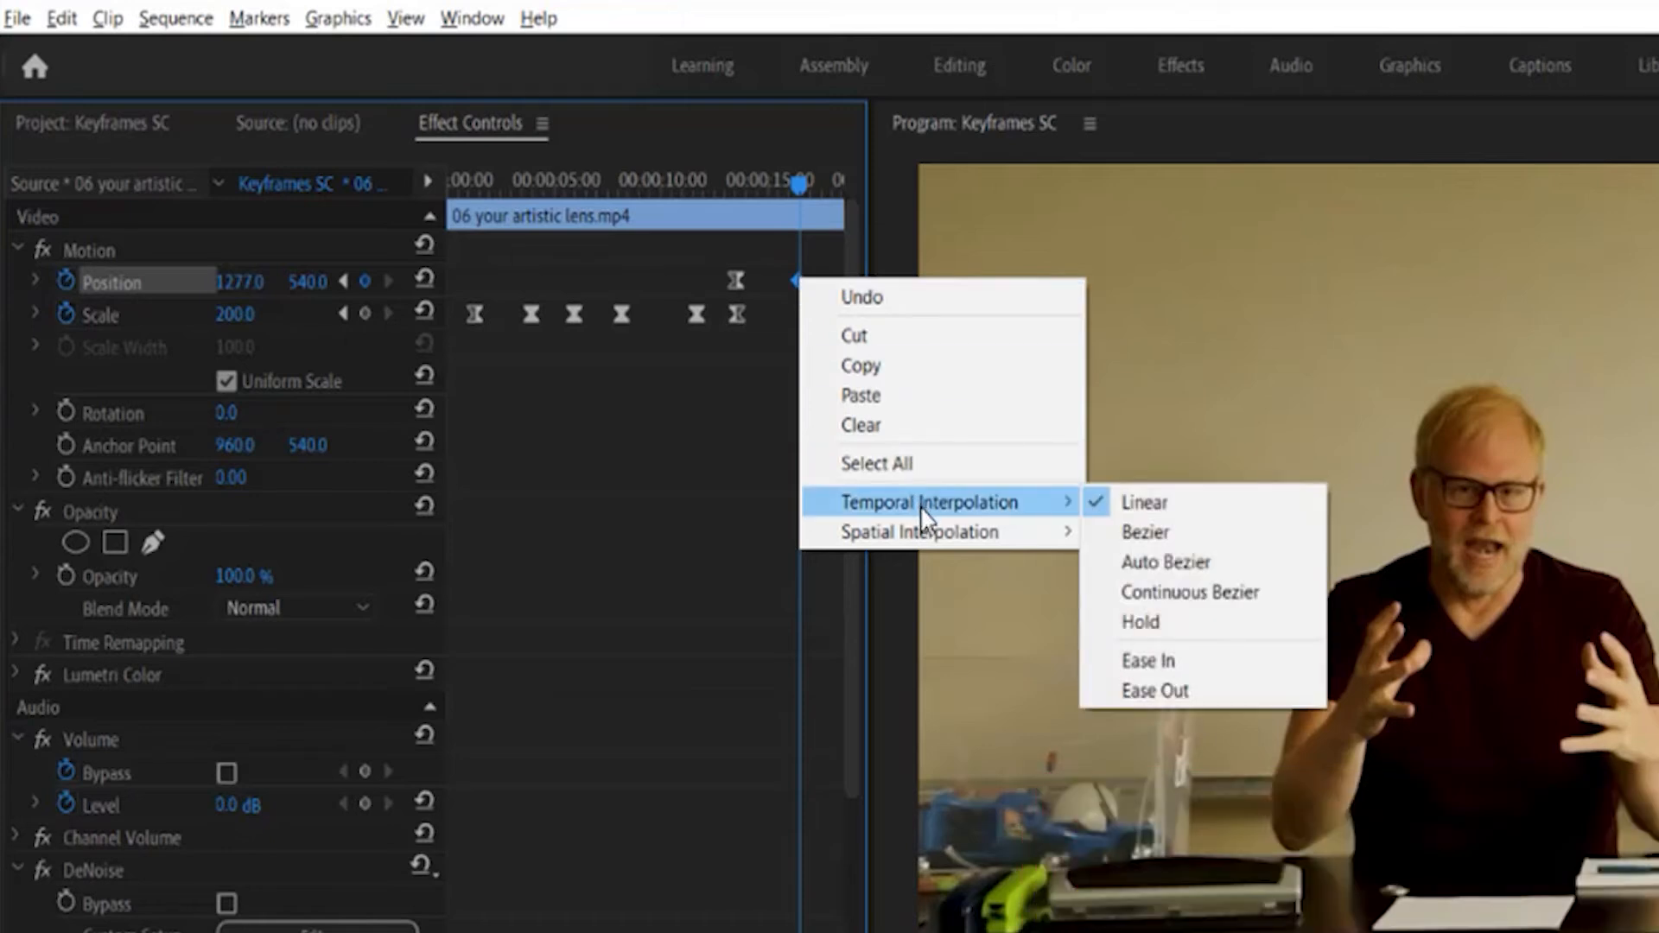
{"action": "left_click", "coordinate": [1123, 660]}
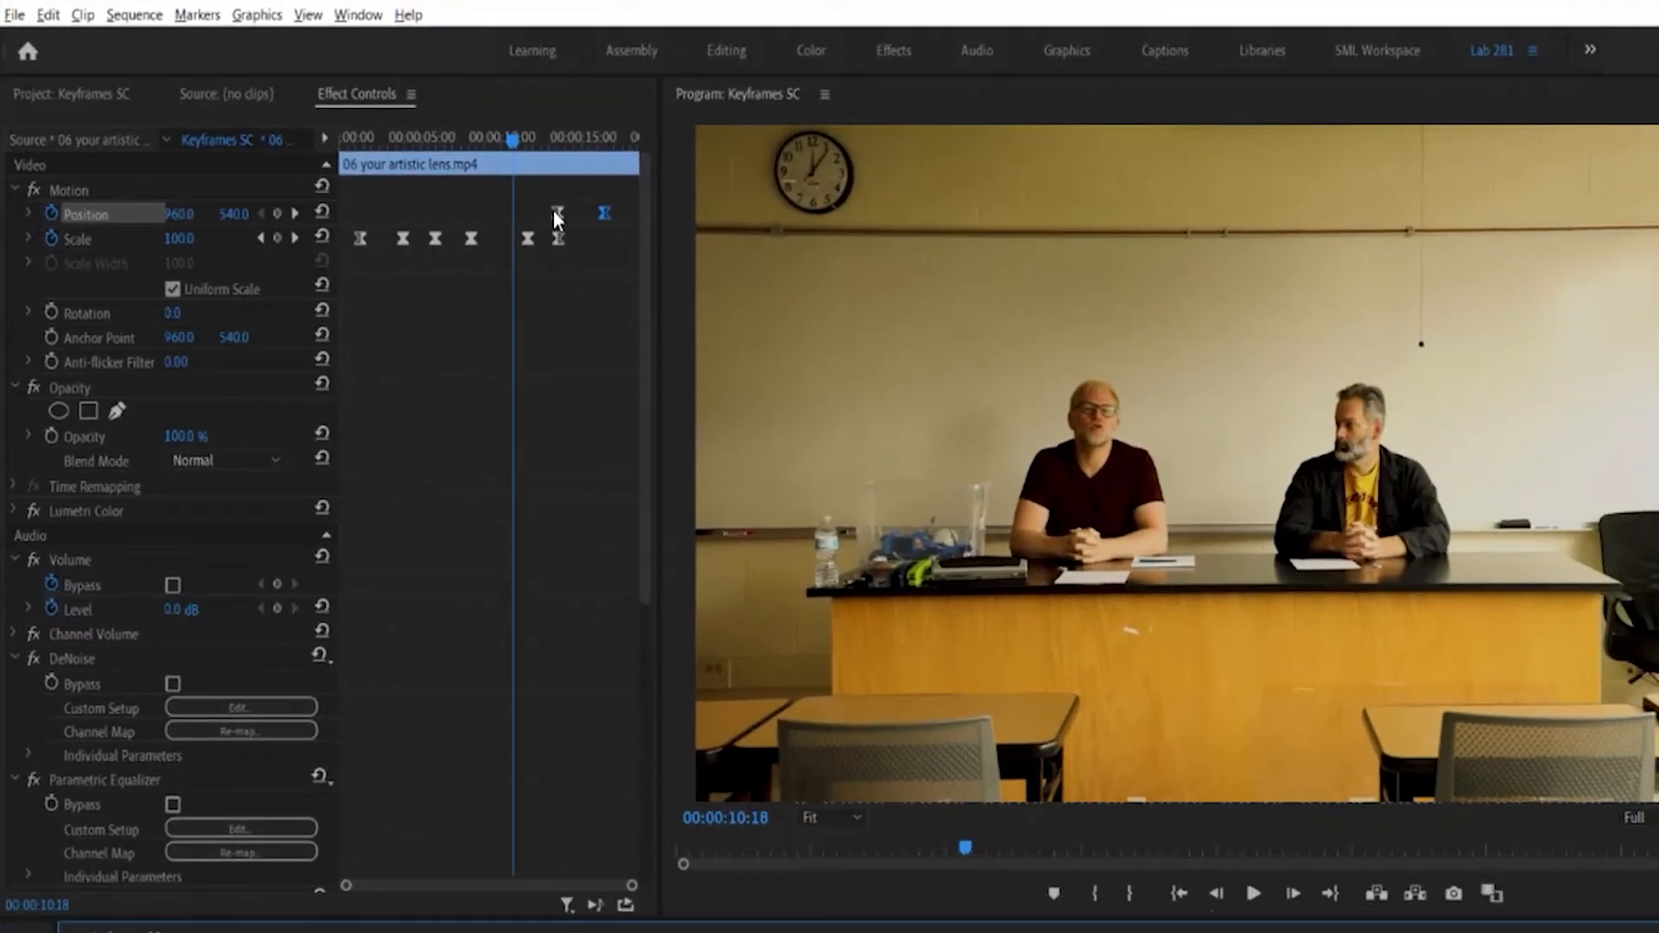
{"action": "key", "text": "space"}
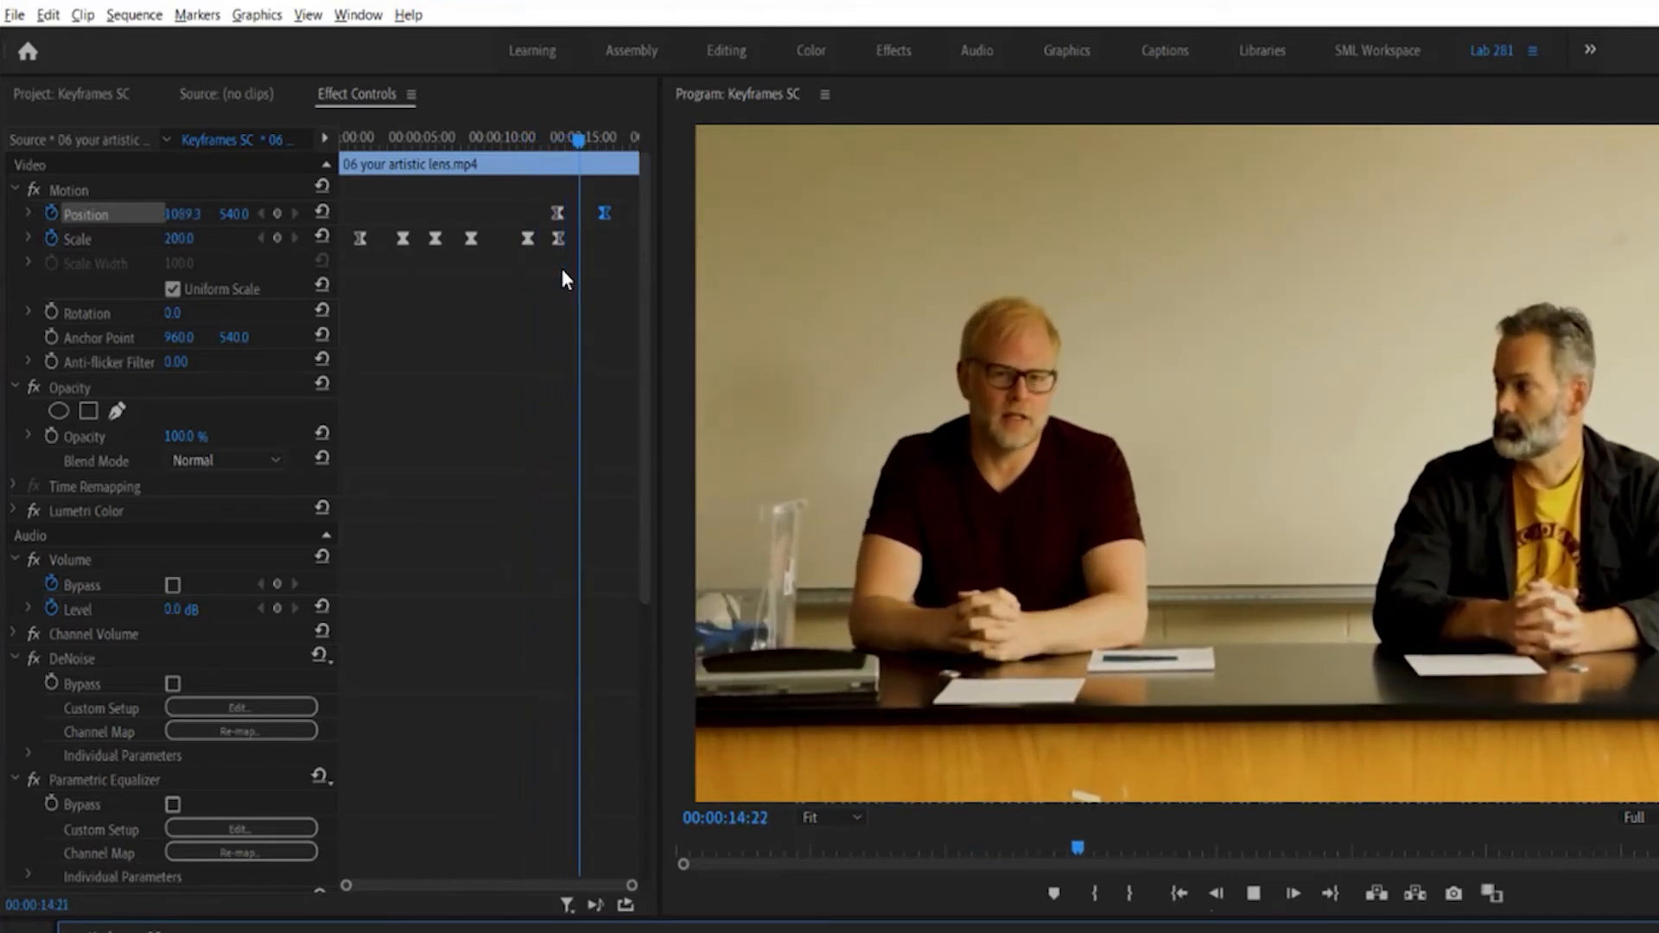
{"action": "key", "text": "space"}
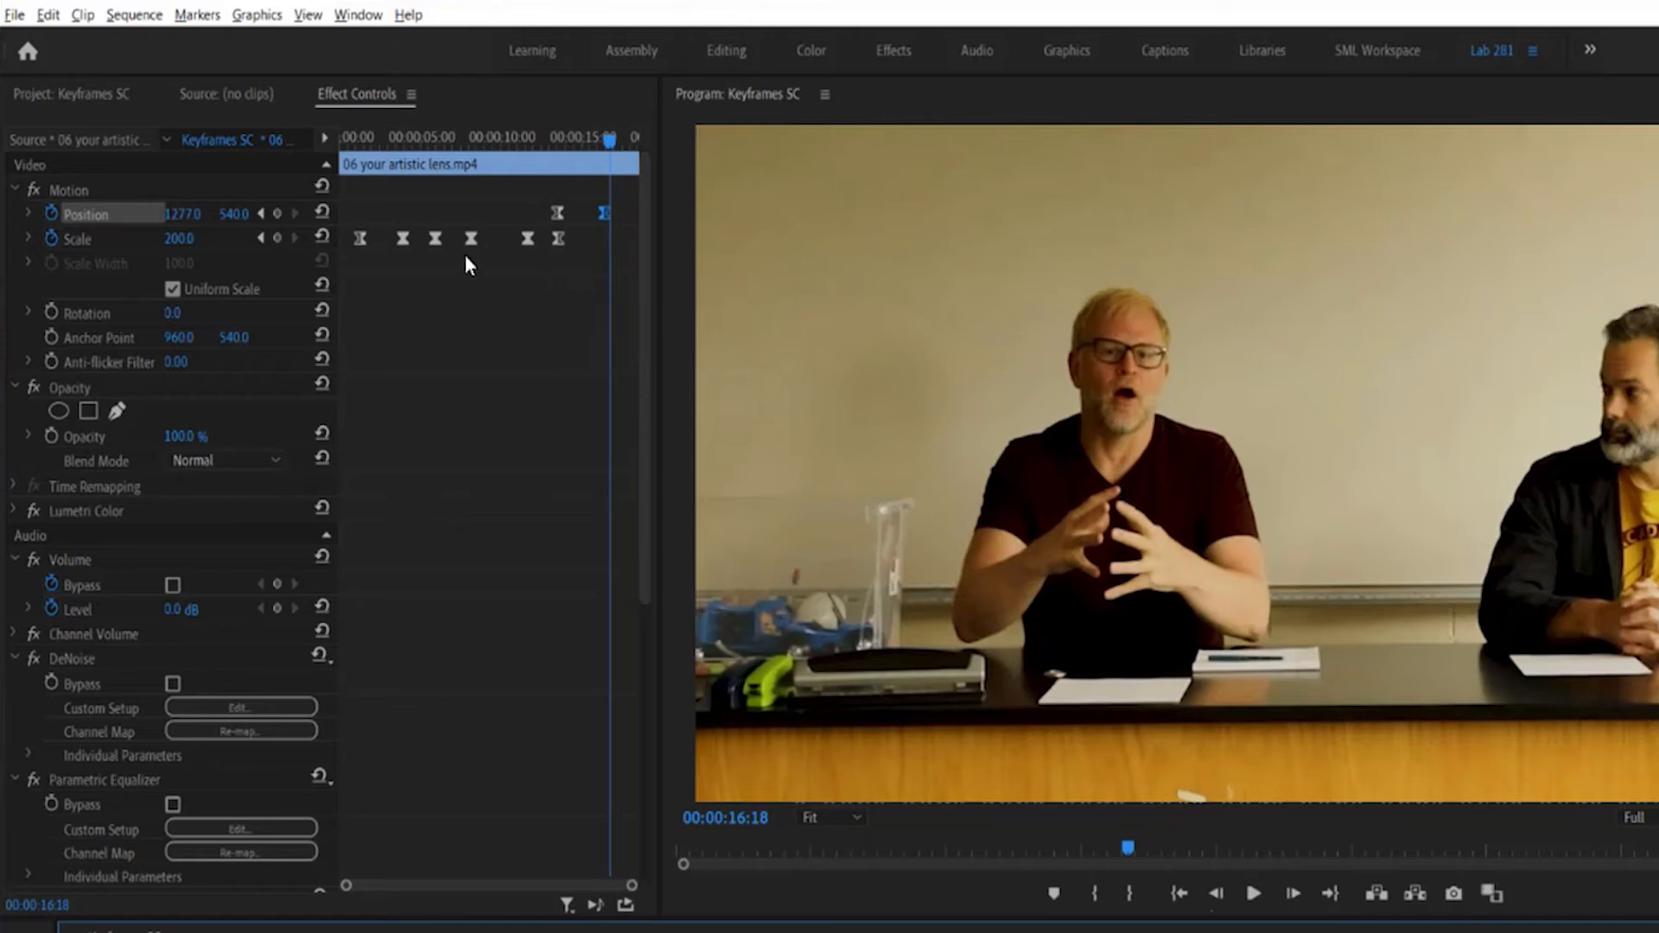
Move the two Position keyframes in time so they line up with the last two Scale keyframes
{"action": "left_click", "coordinate": [259, 238]}
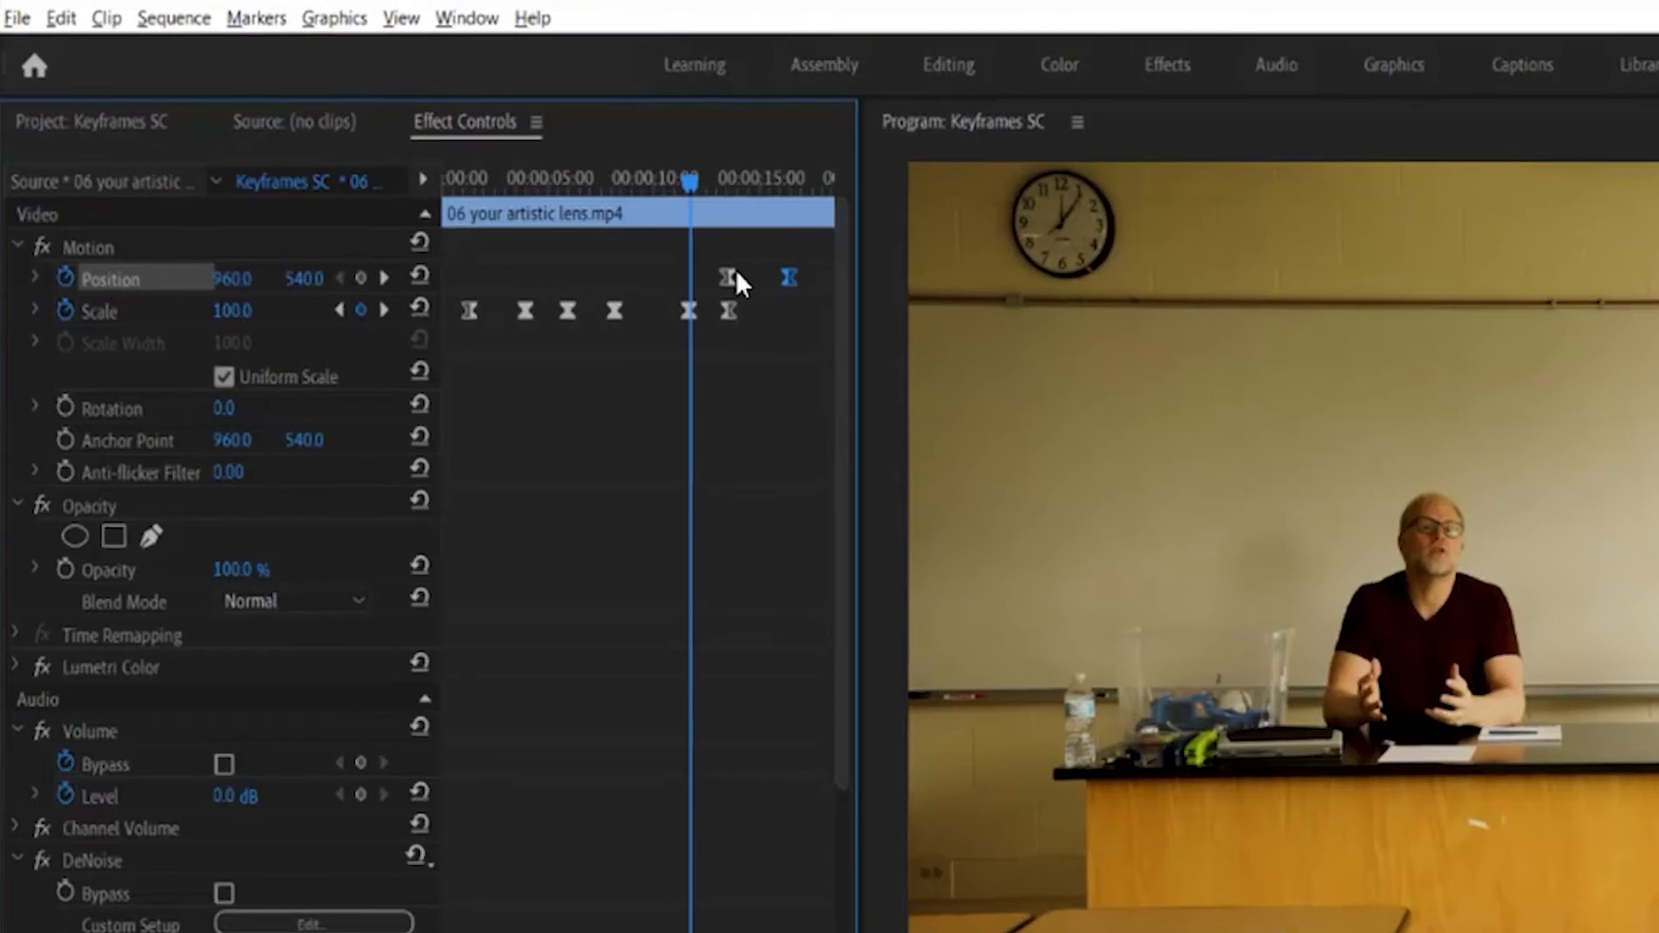
{"action": "left_click", "coordinate": [557, 213]}
{"action": "left_click_drag", "start_coordinate": [736, 278], "coordinate": [706, 274]}
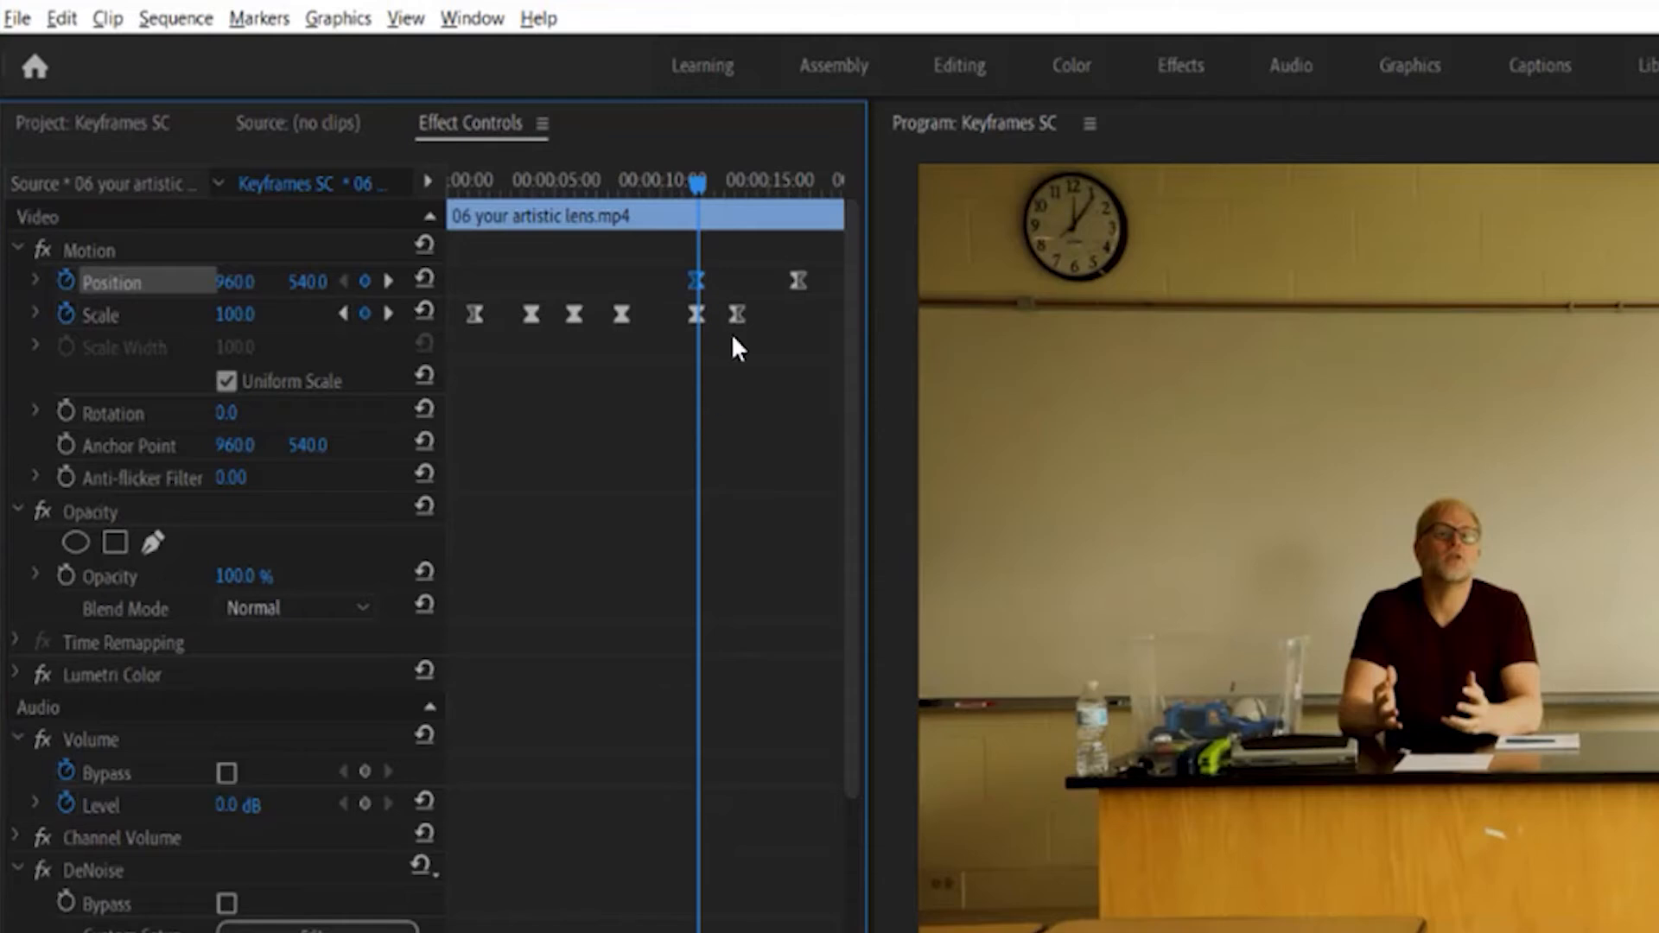
{"action": "left_click", "coordinate": [389, 314]}
{"action": "left_click_drag", "start_coordinate": [797, 286], "coordinate": [737, 282]}
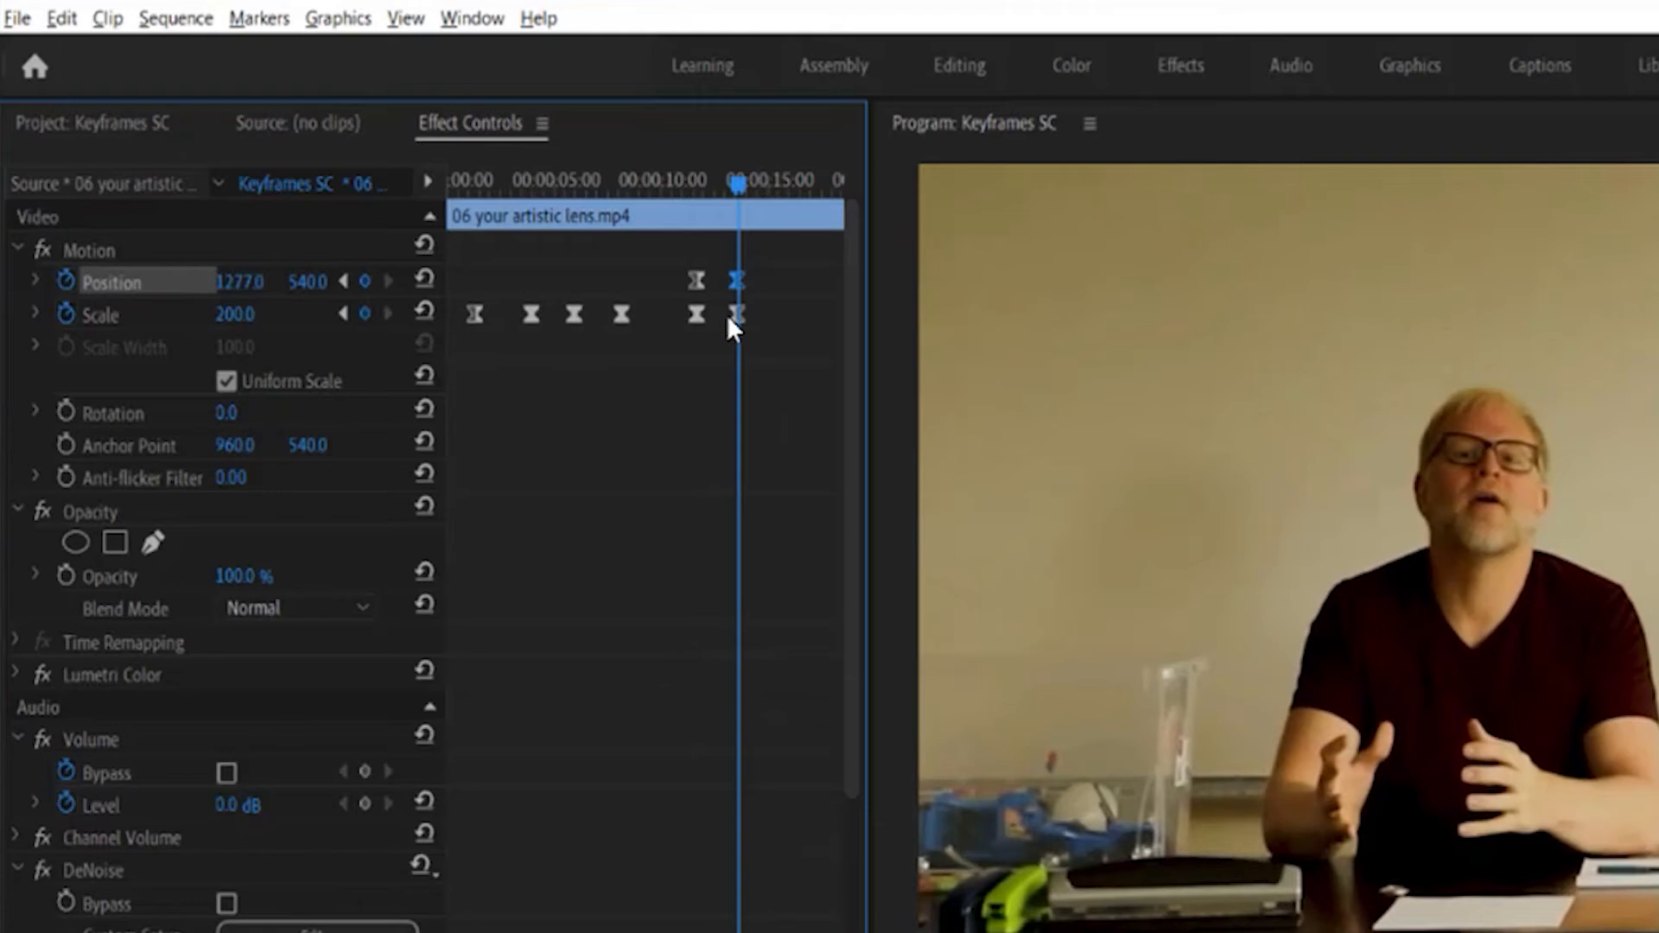
Play back the combined zoom and reframing move from 00:00:10:13
{"action": "left_click", "coordinate": [674, 204]}
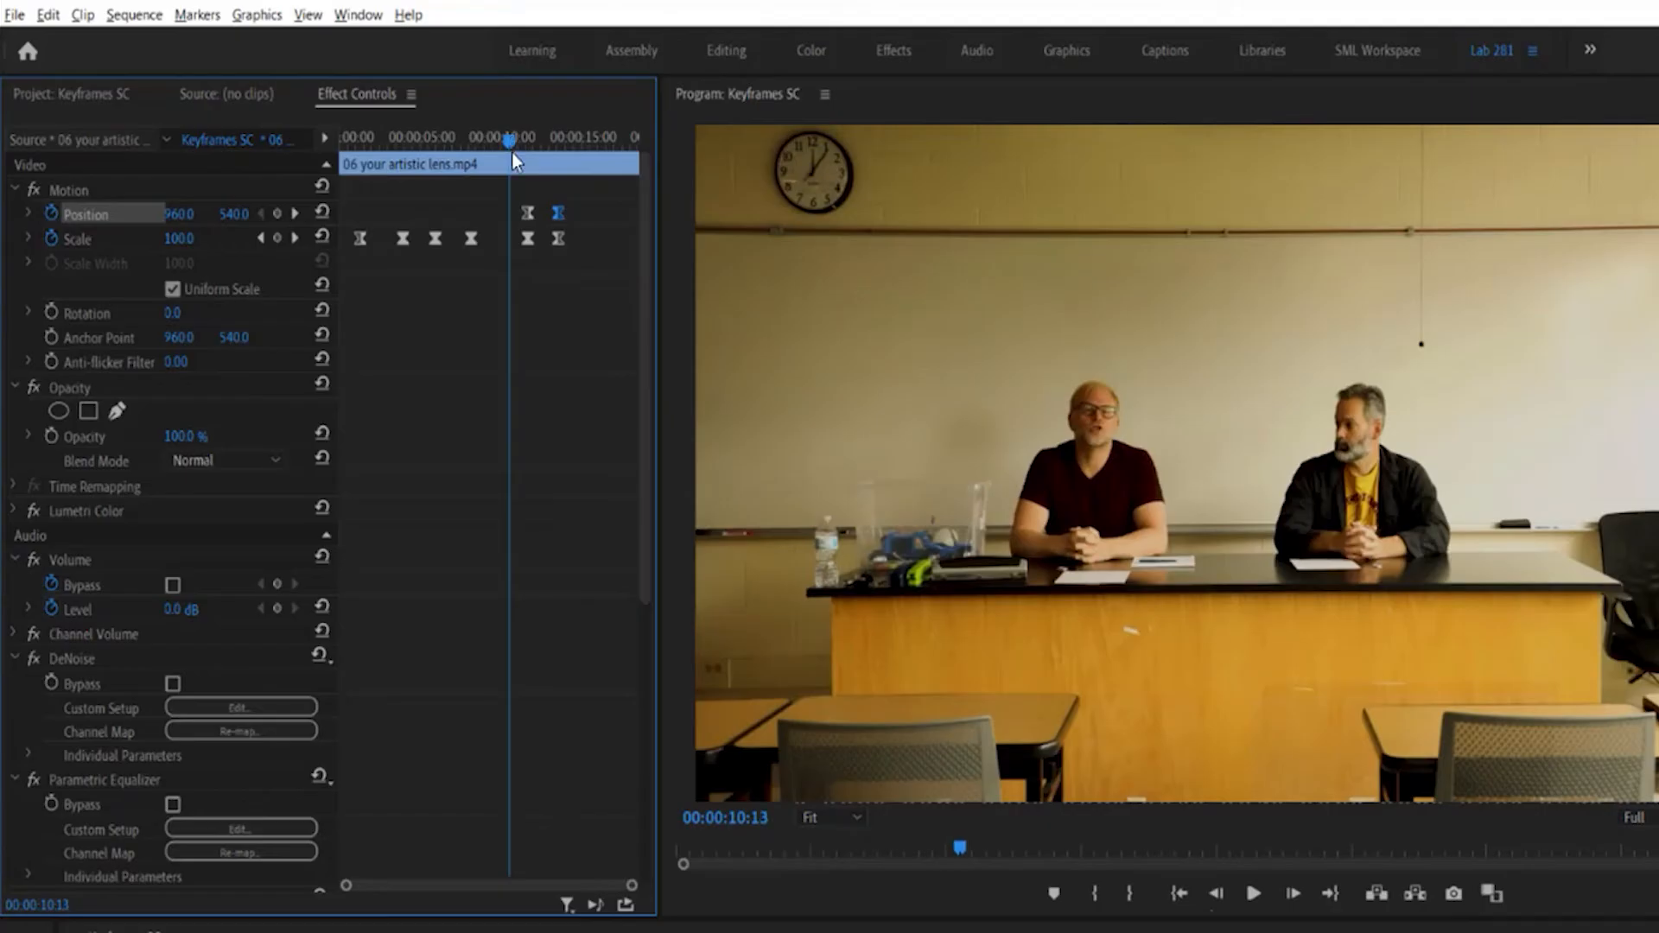
{"action": "key", "text": "space"}
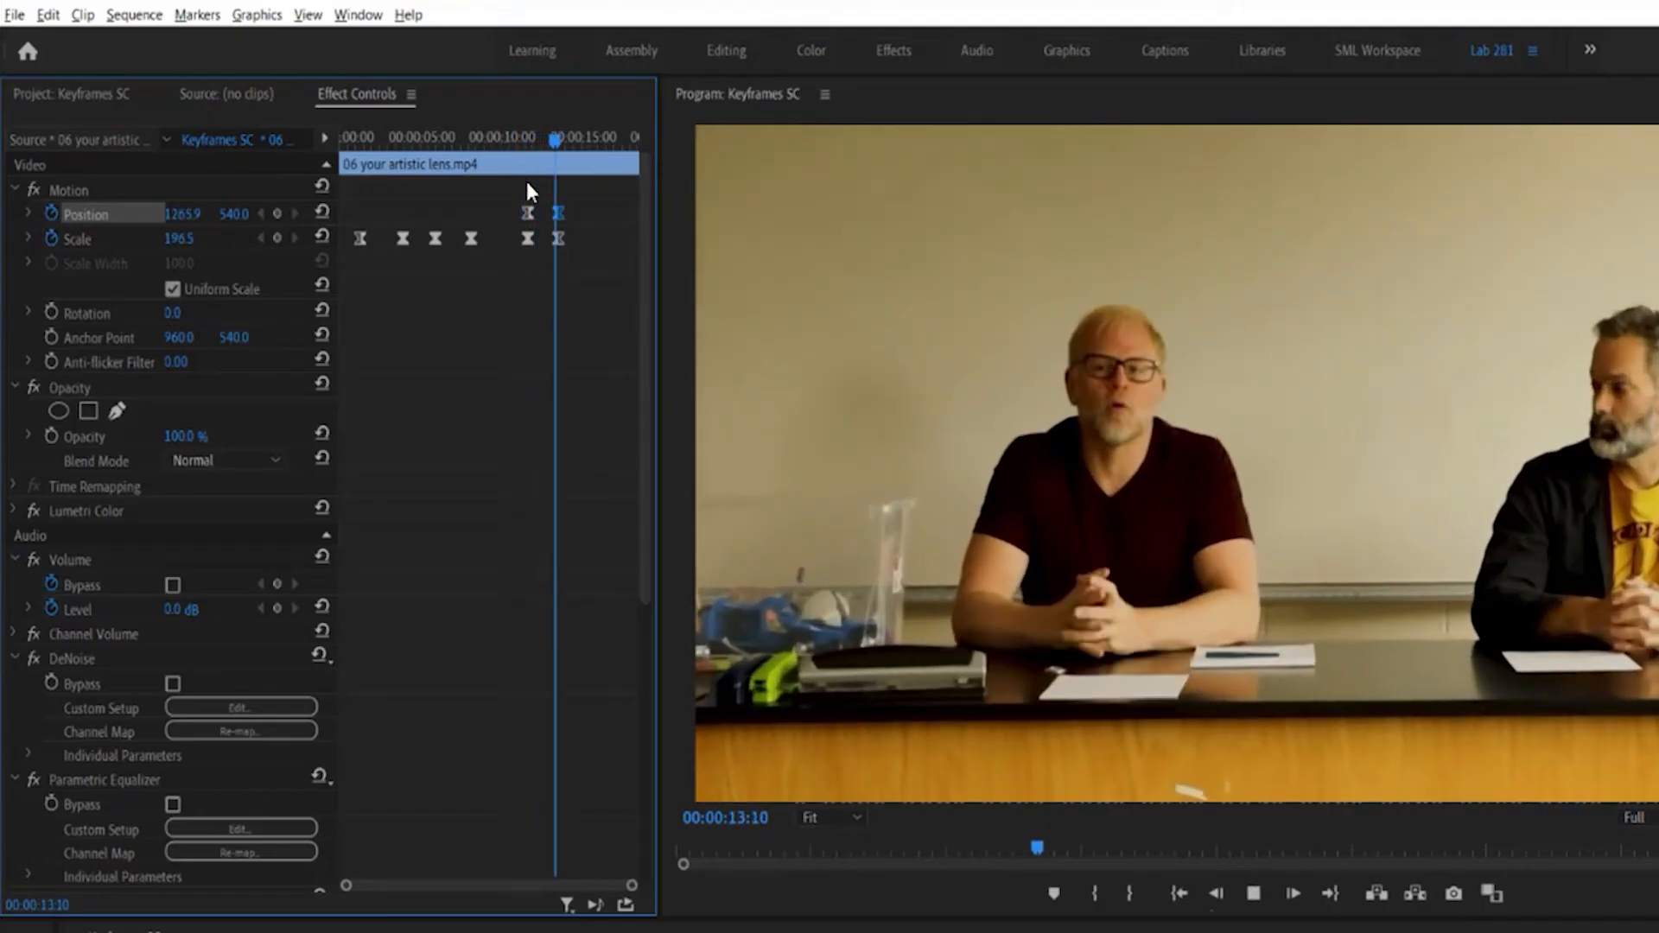
{"action": "key", "text": "space"}
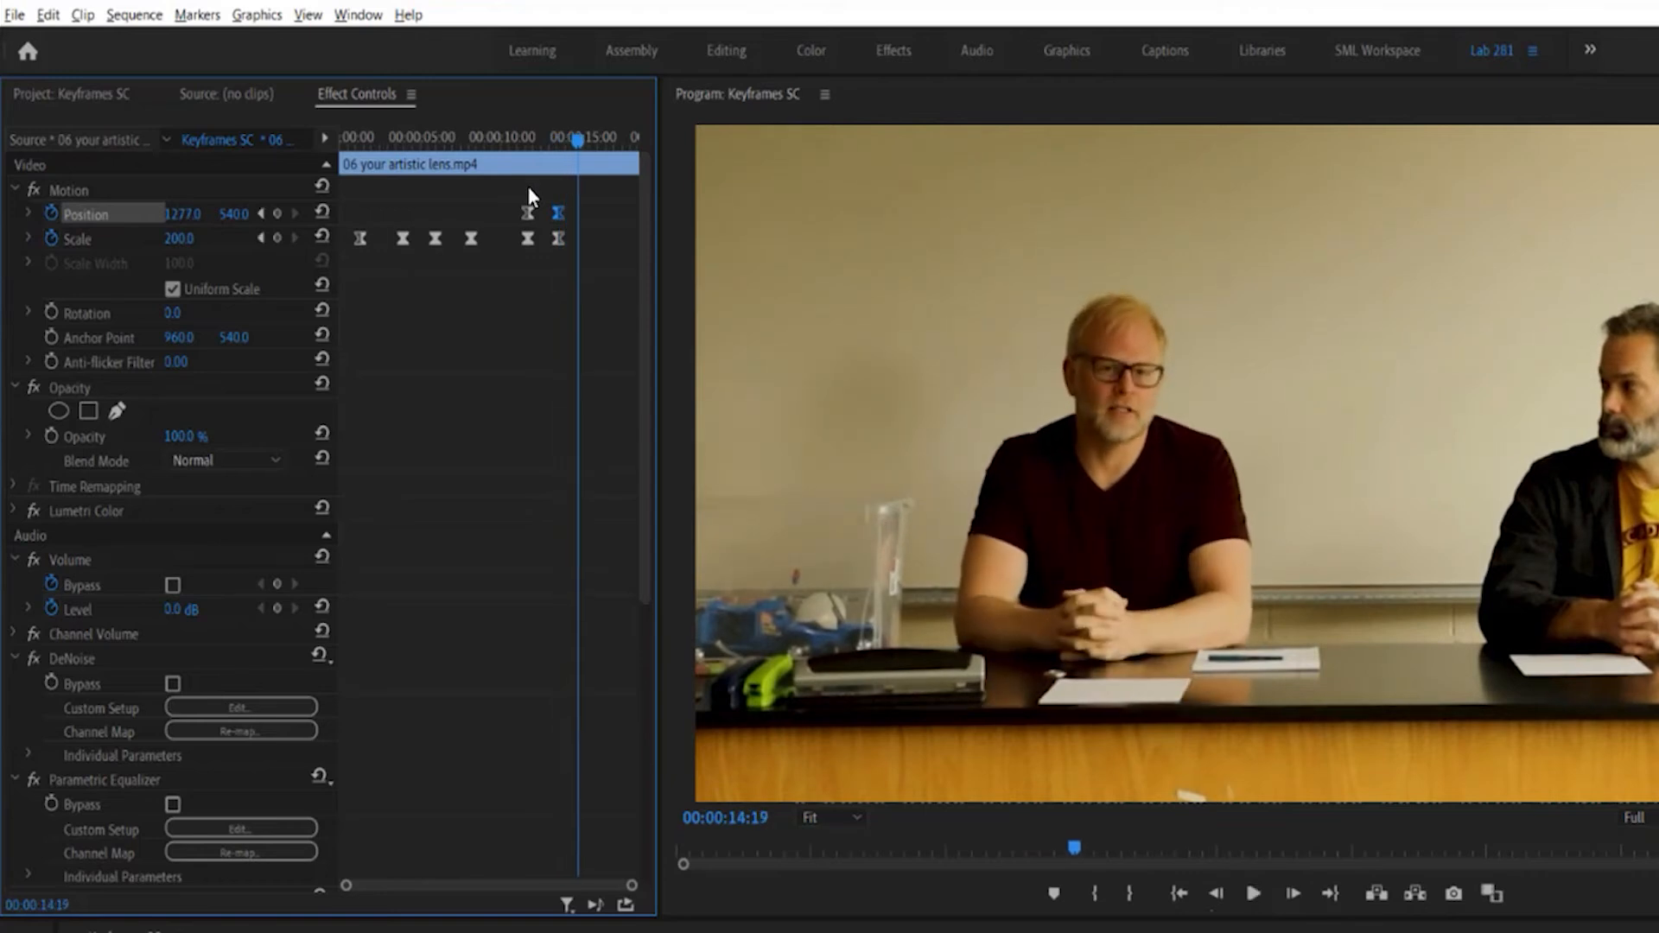
{"action": "key", "text": "space"}
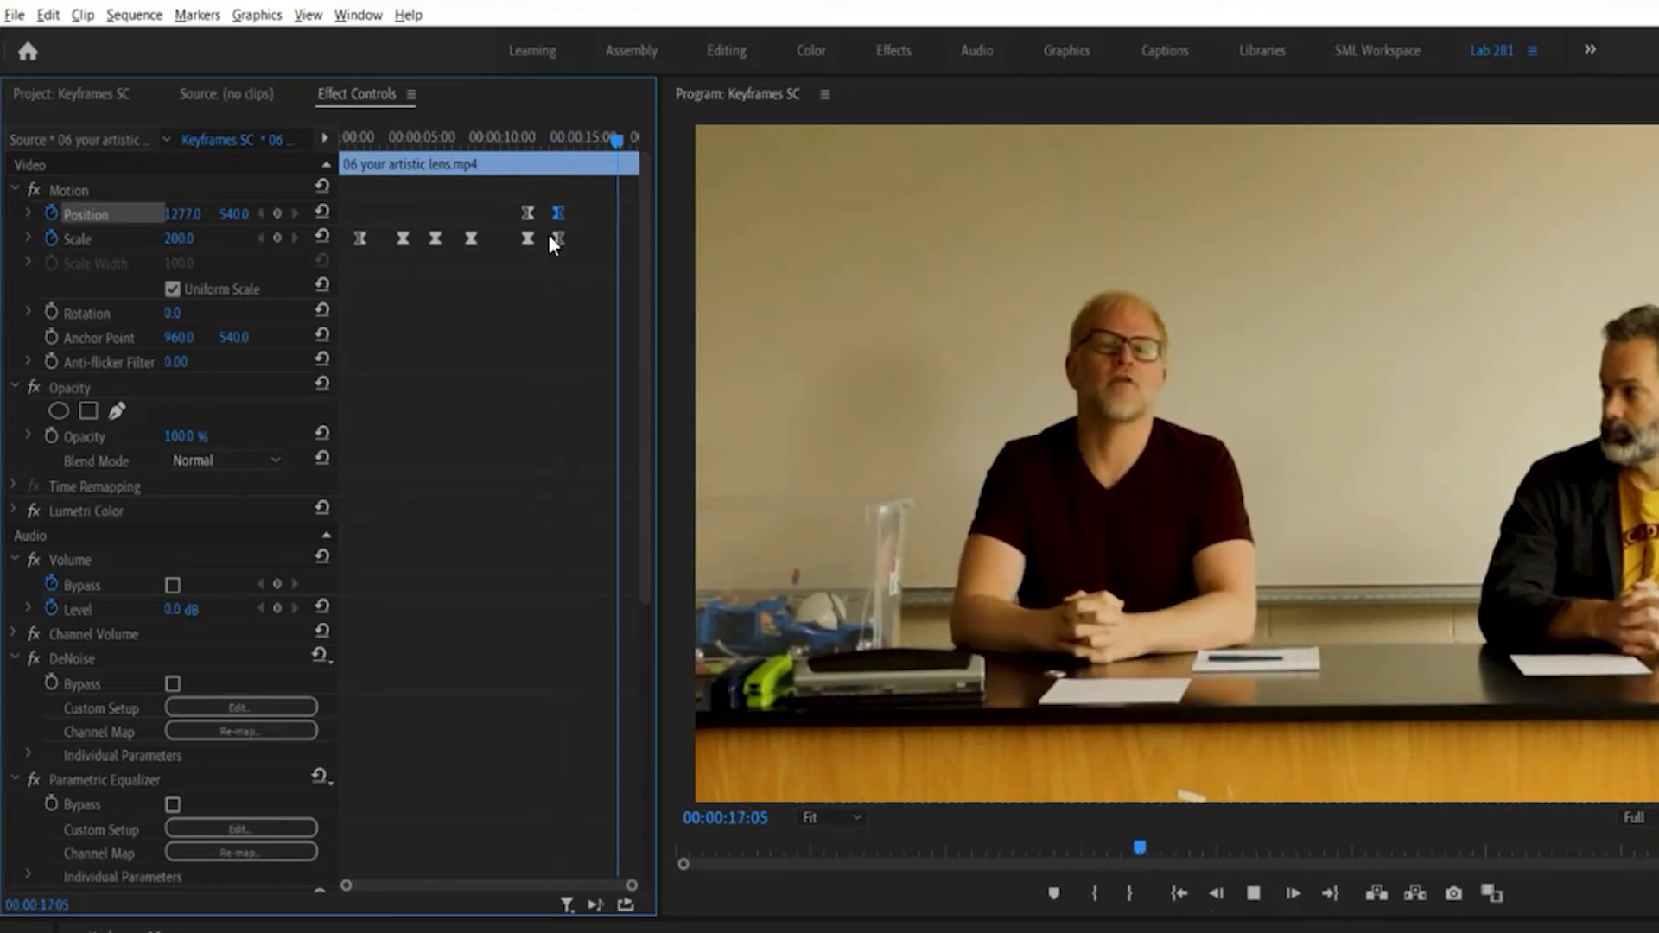
{"action": "key", "text": "space"}
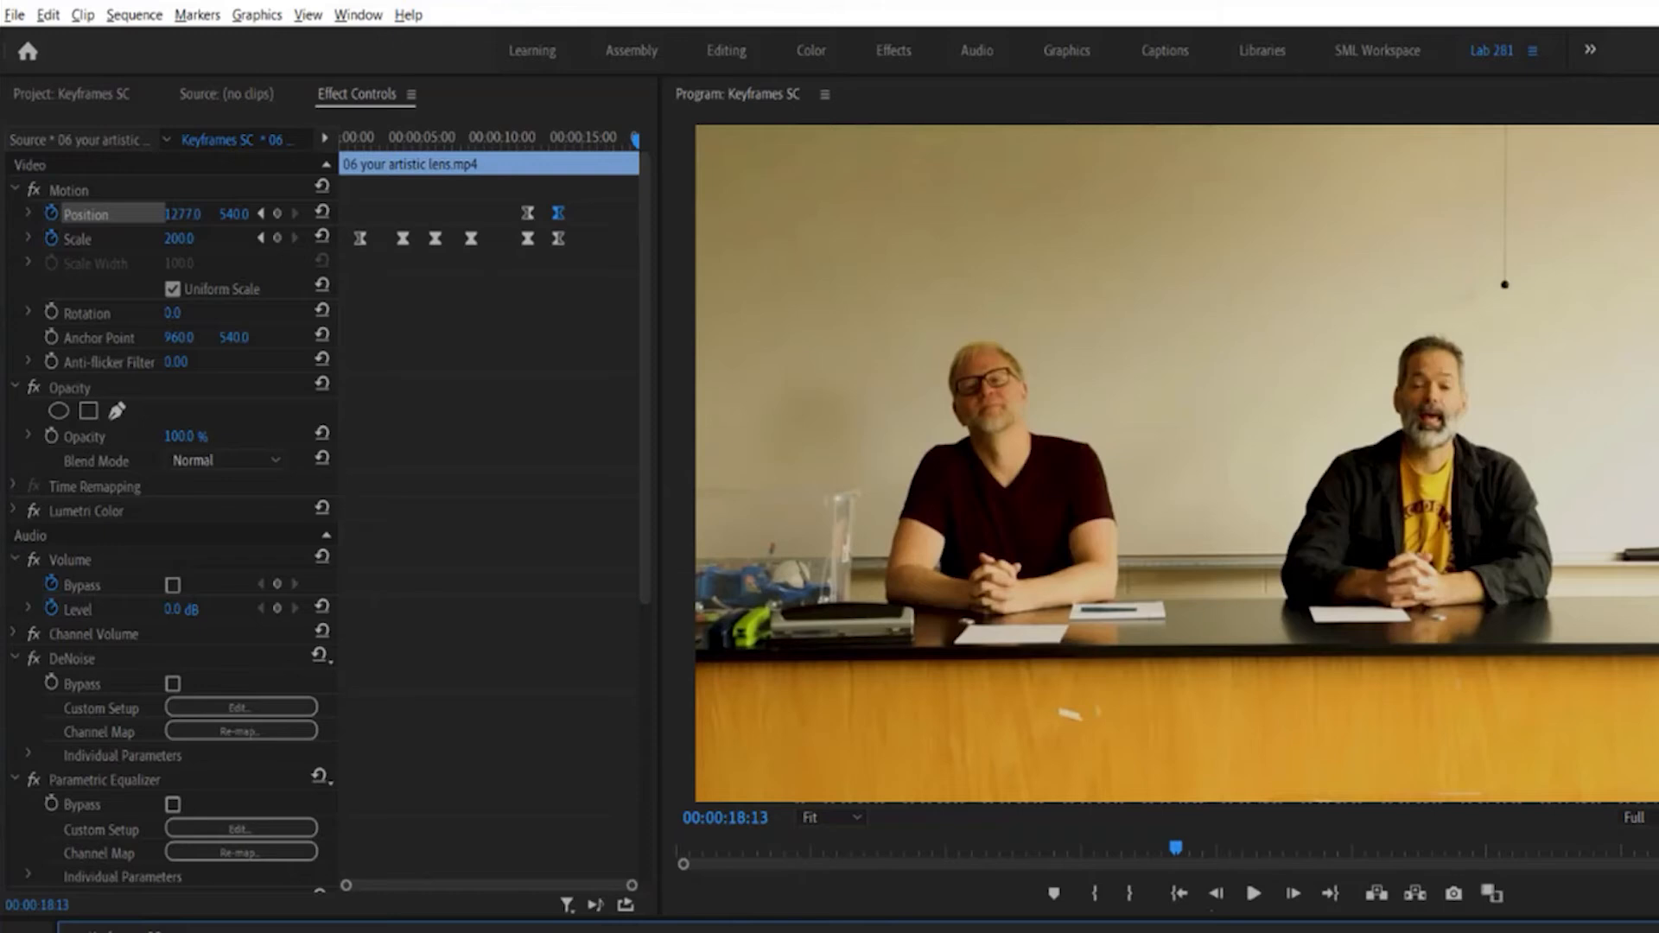
Copy the last Position keyframe and the last Scale keyframe of the first clip together
{"action": "left_click", "coordinate": [578, 199]}
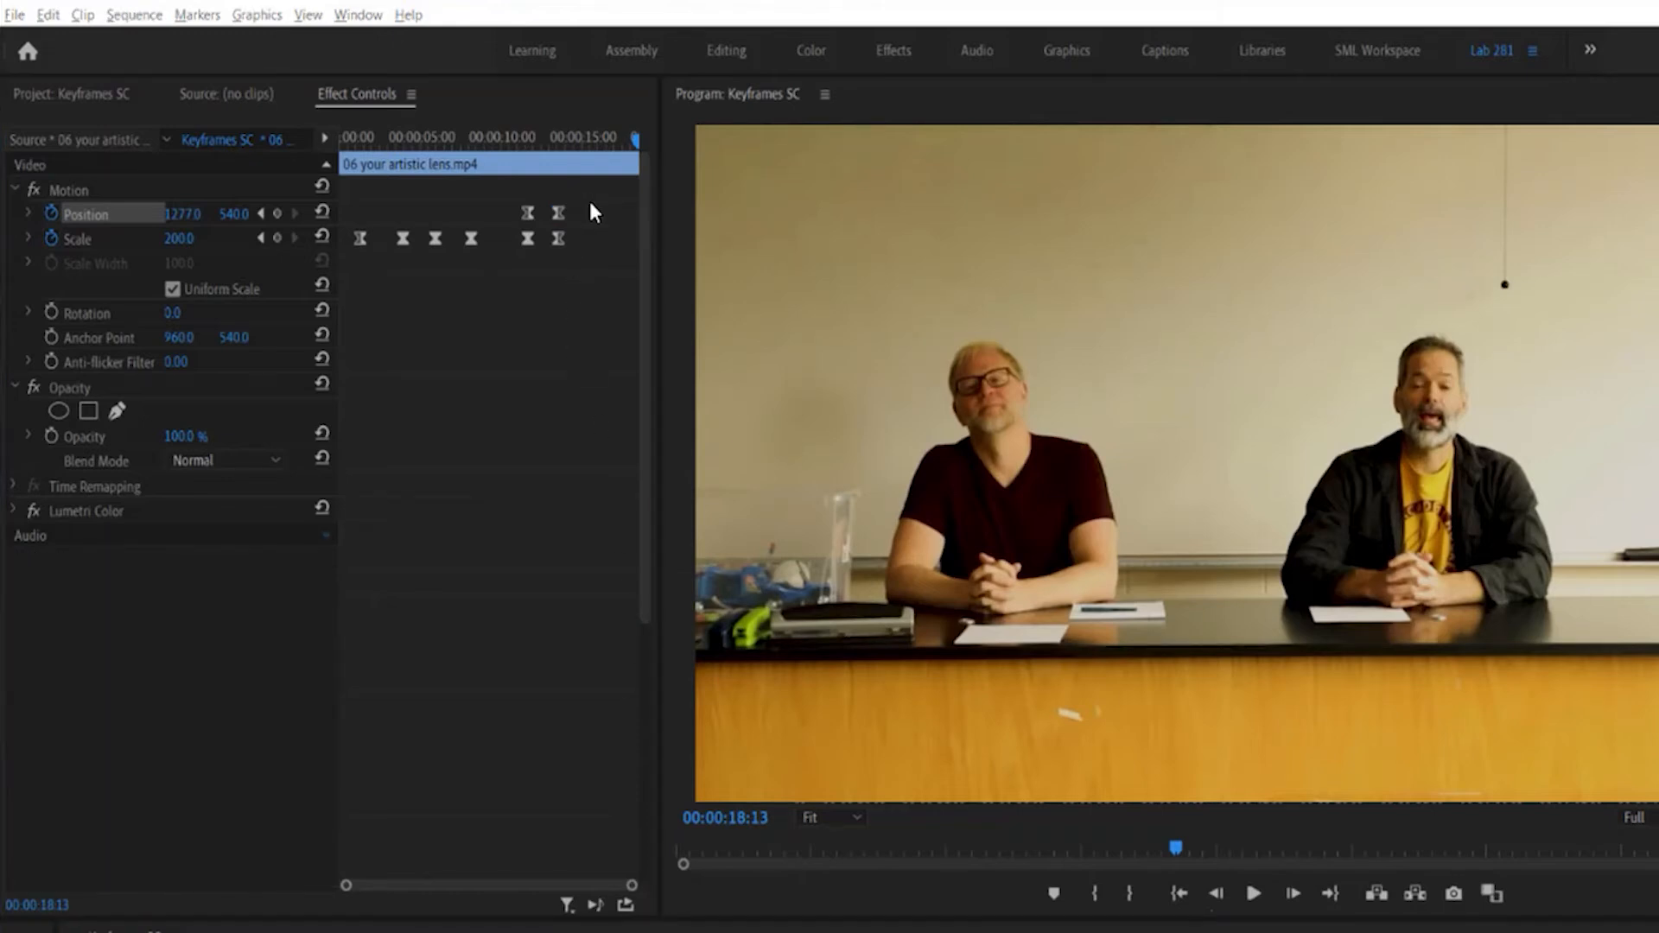
{"action": "left_click_drag", "start_coordinate": [593, 212], "coordinate": [545, 253]}
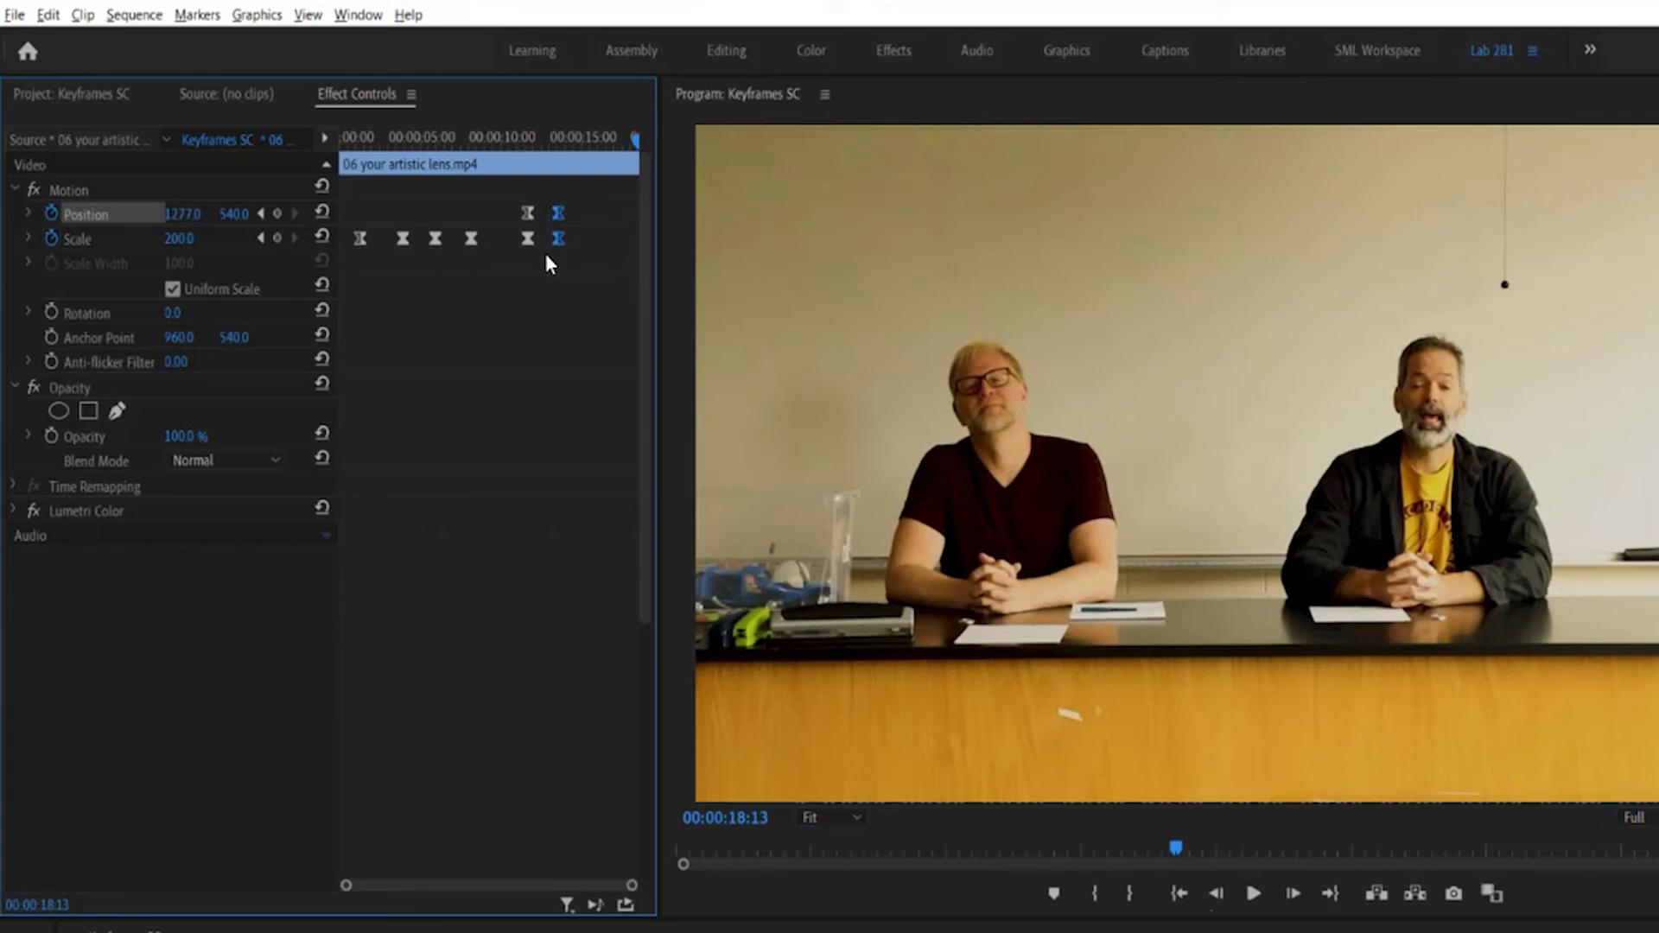
{"action": "left_click", "coordinate": [47, 14]}
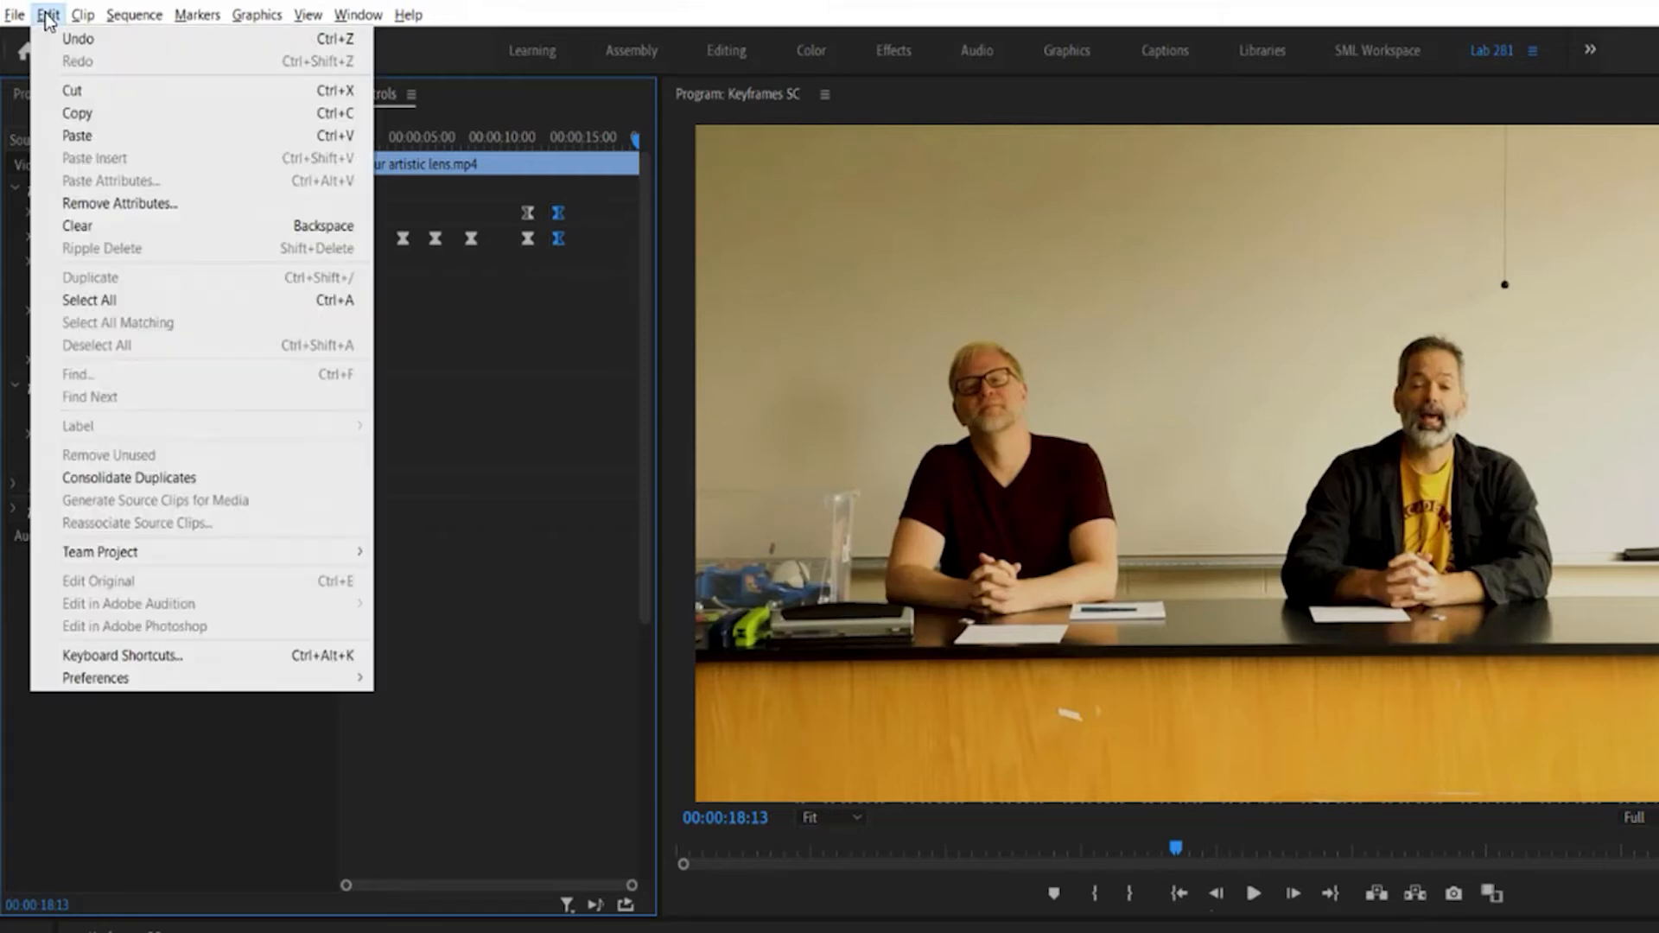
{"action": "left_click", "coordinate": [87, 112]}
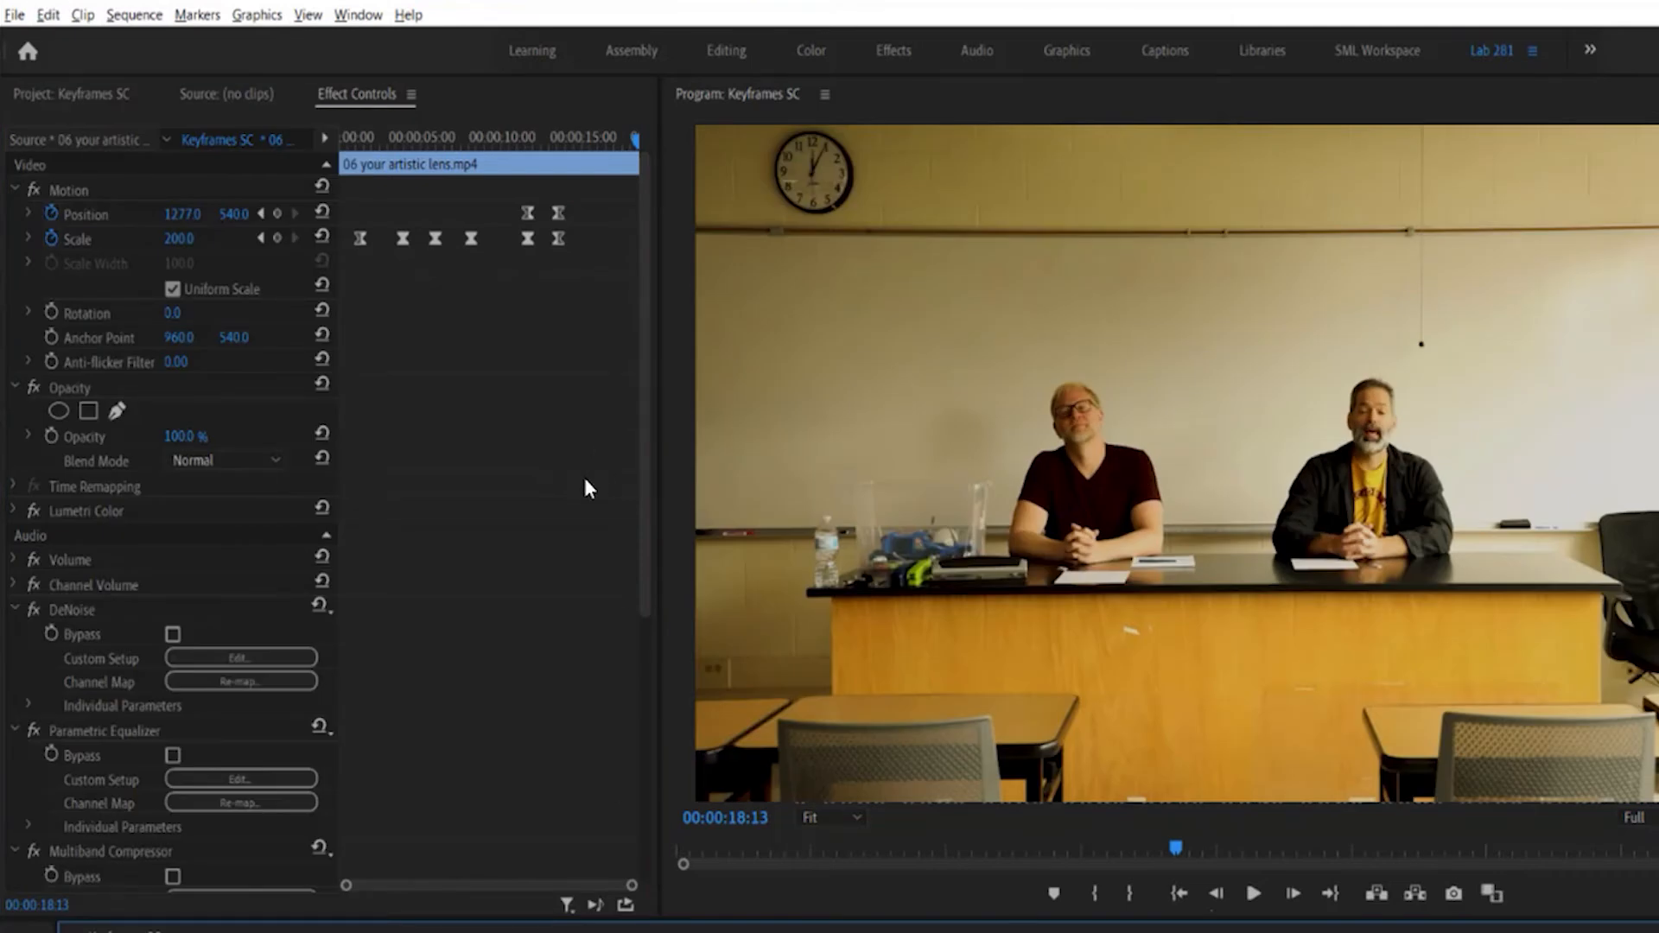
Paste the copied Position and Scale keyframes at the start of the second clip, 05 PP to fix ligting and audio.mp4
{"action": "key", "text": "d"}
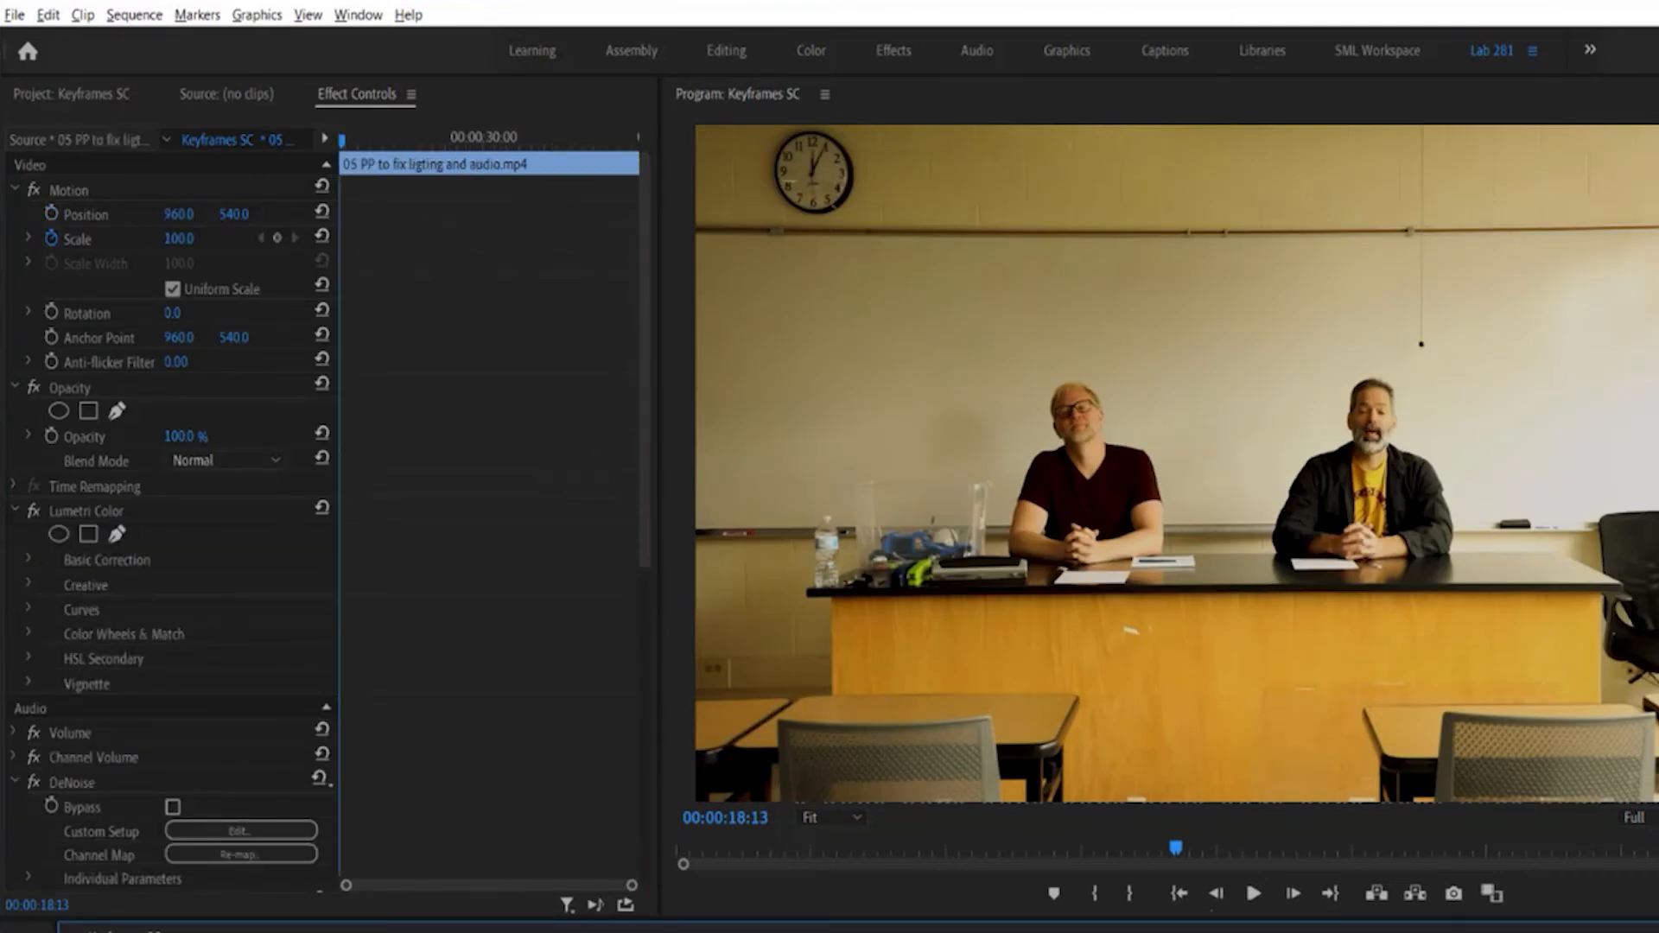
{"action": "left_click", "coordinate": [524, 614]}
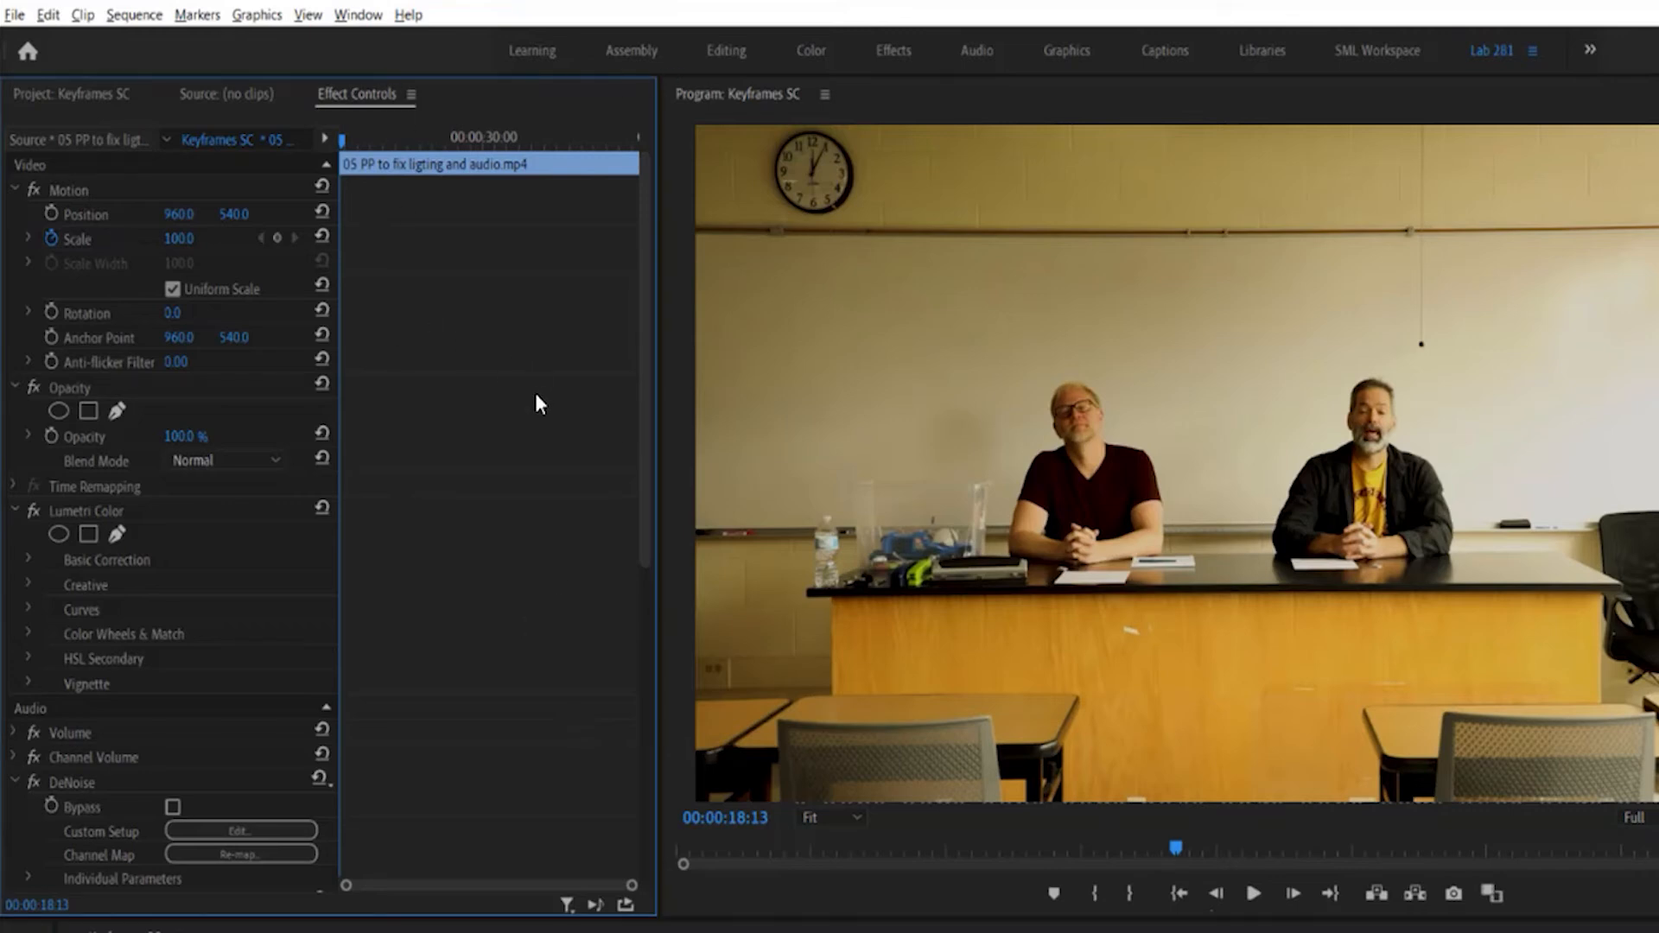
{"action": "key", "text": "ctrl+v"}
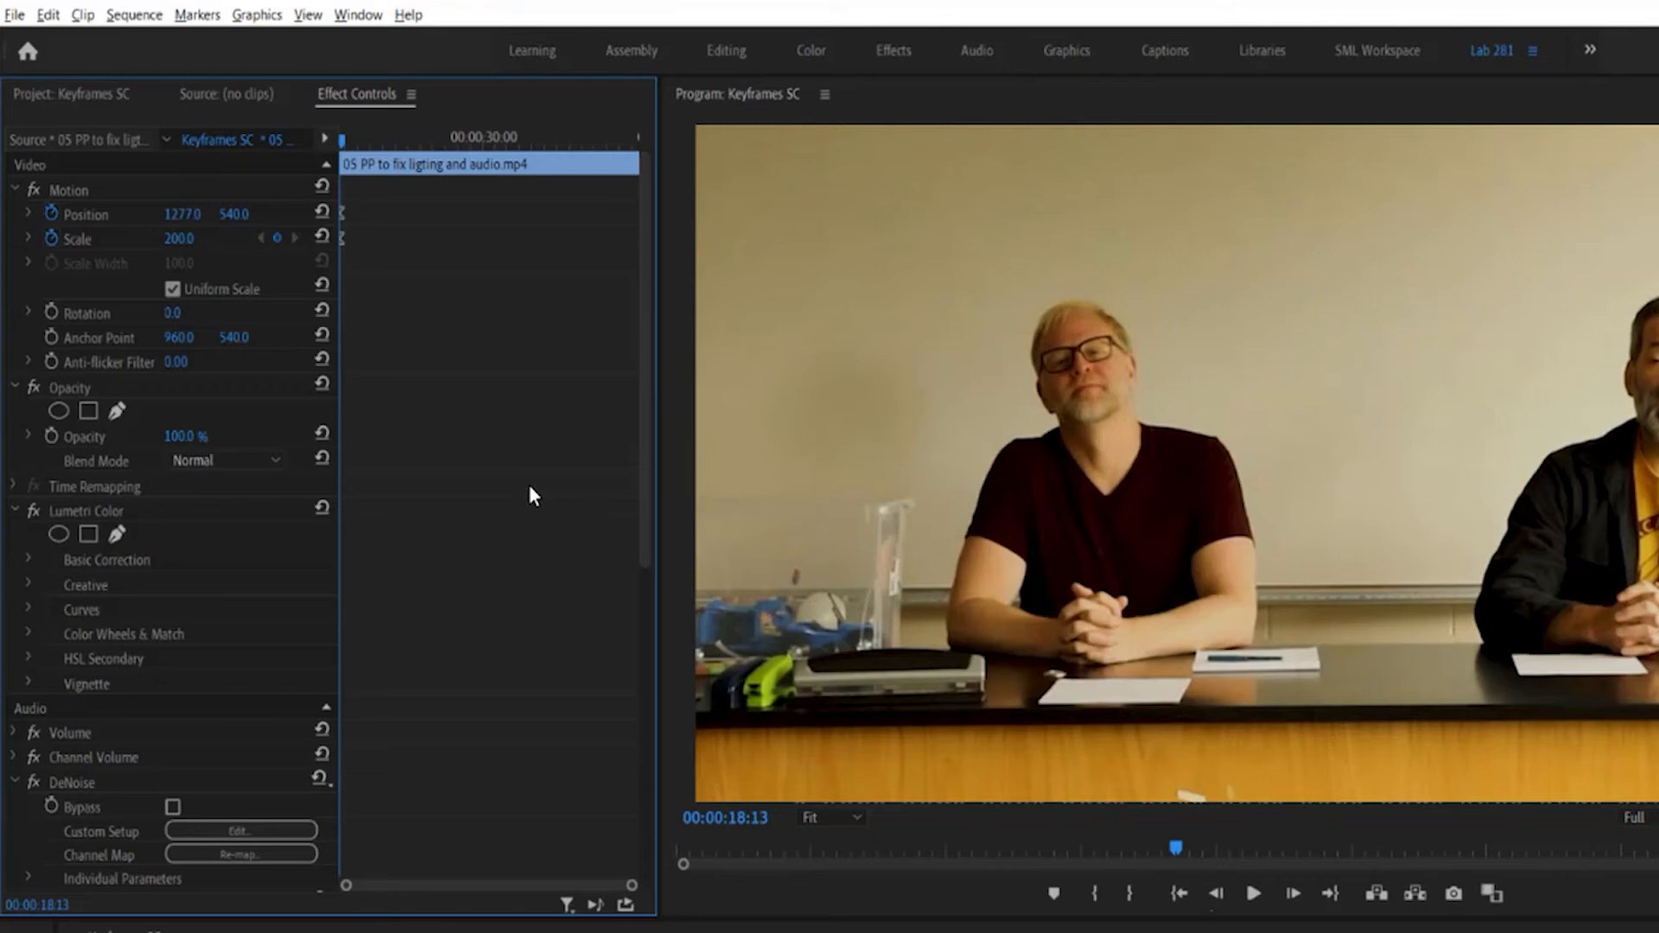
{"action": "left_click", "coordinate": [44, 16]}
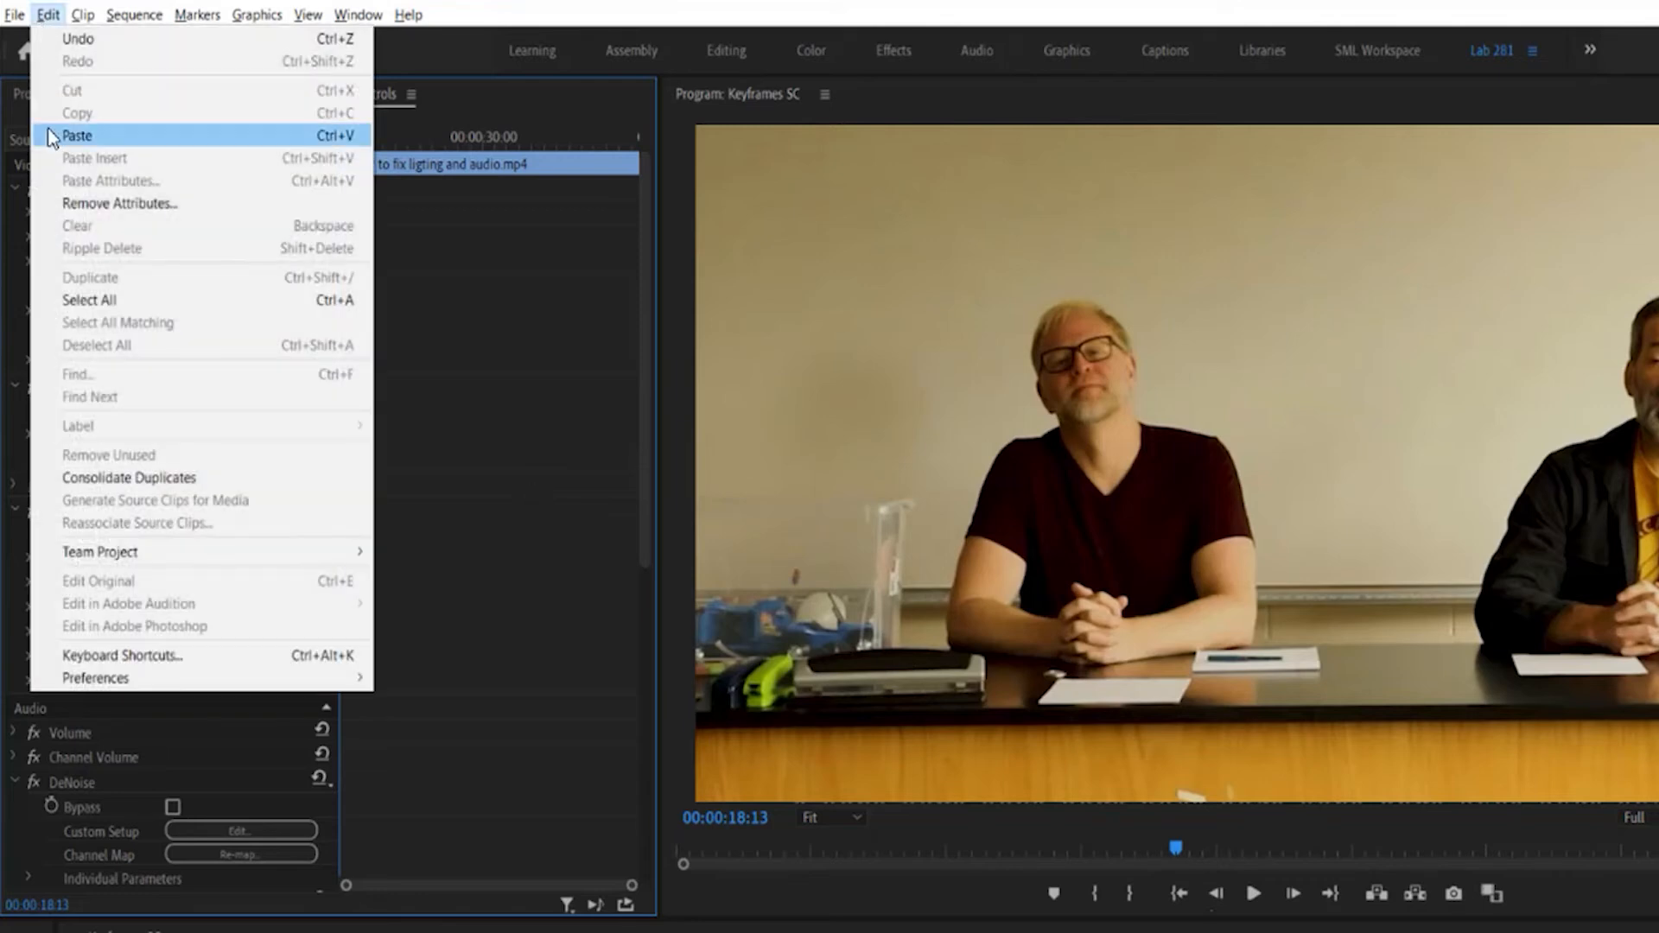
{"action": "left_click", "coordinate": [361, 238]}
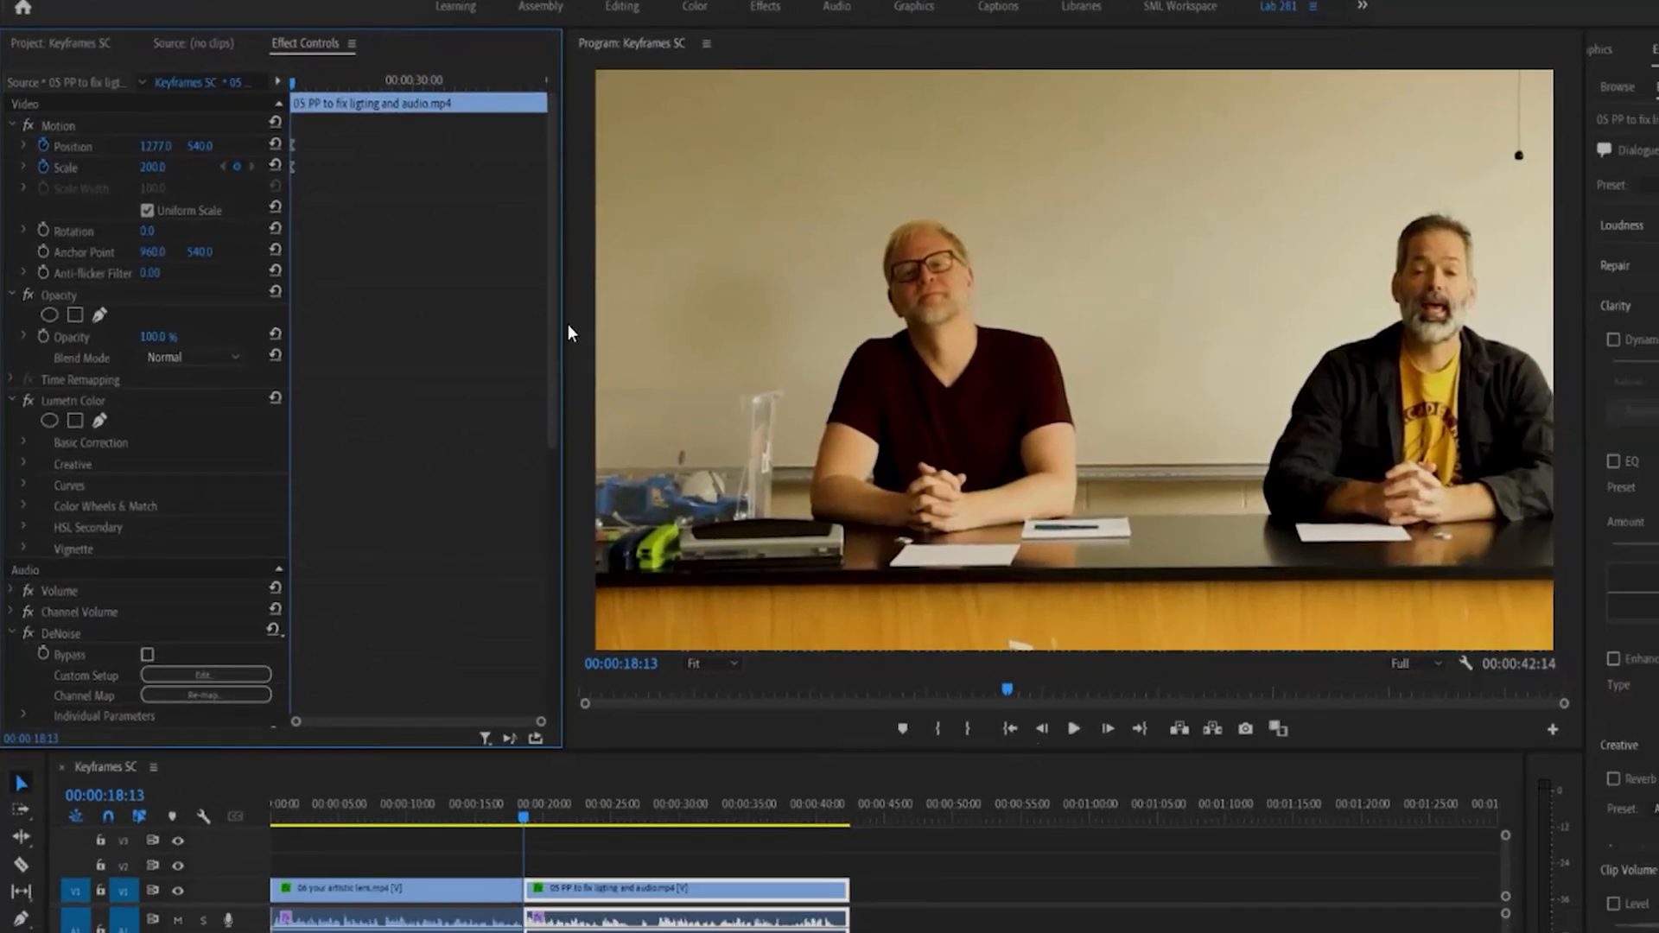
{"action": "key", "text": "ctrl+z"}
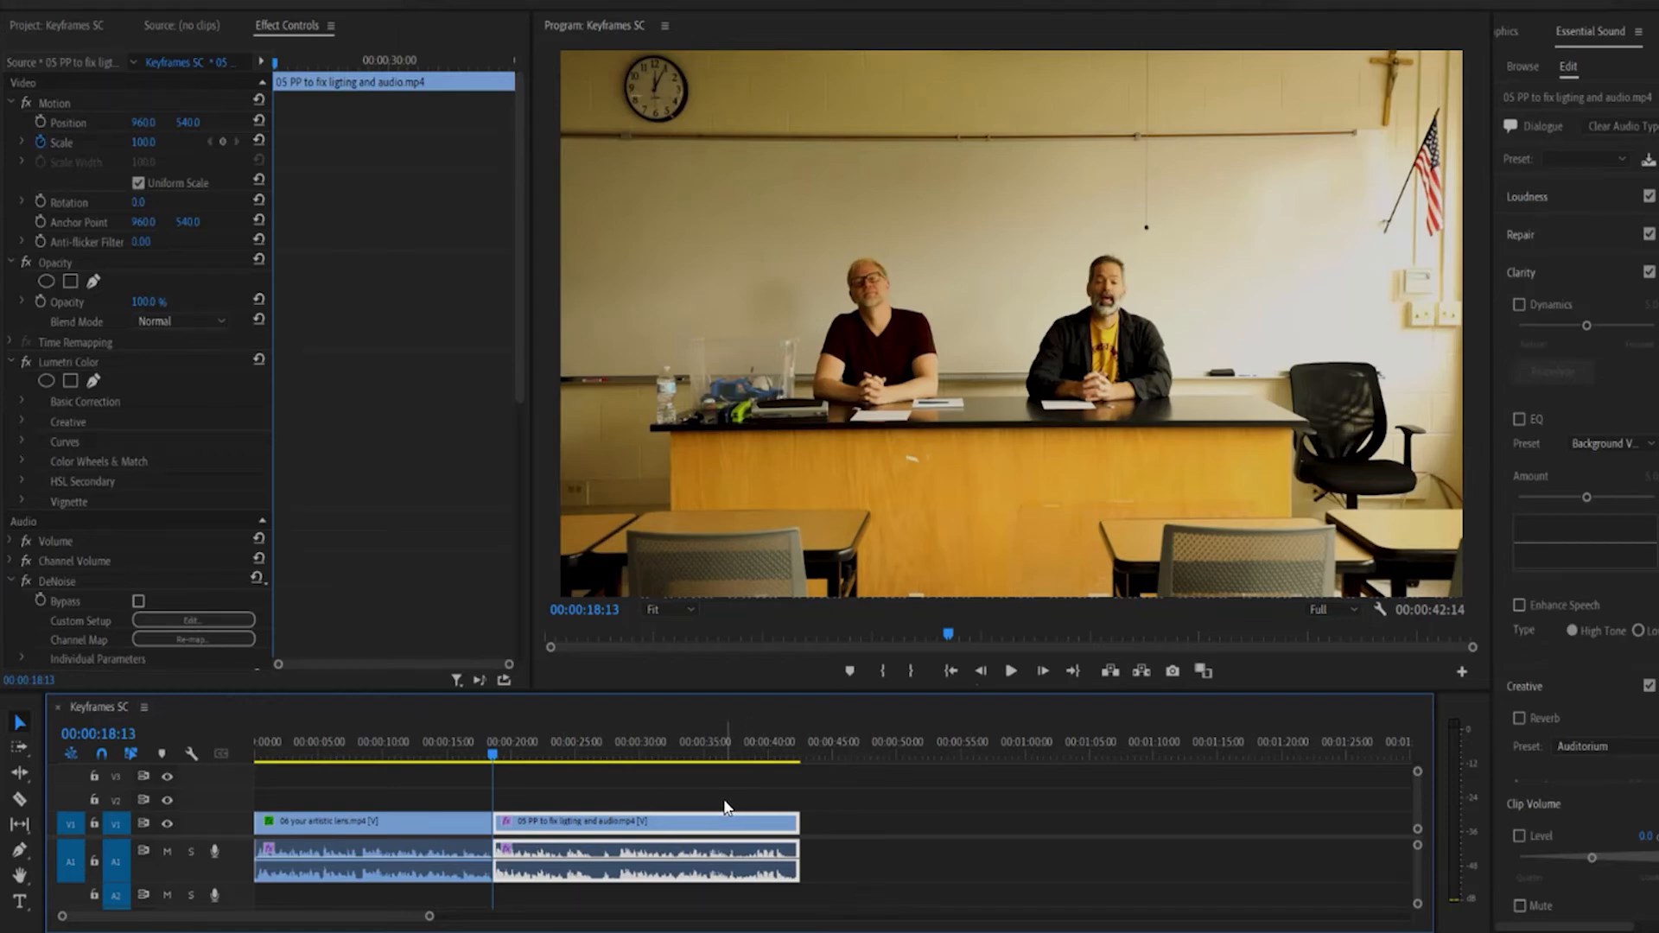
{"action": "left_click", "coordinate": [365, 432]}
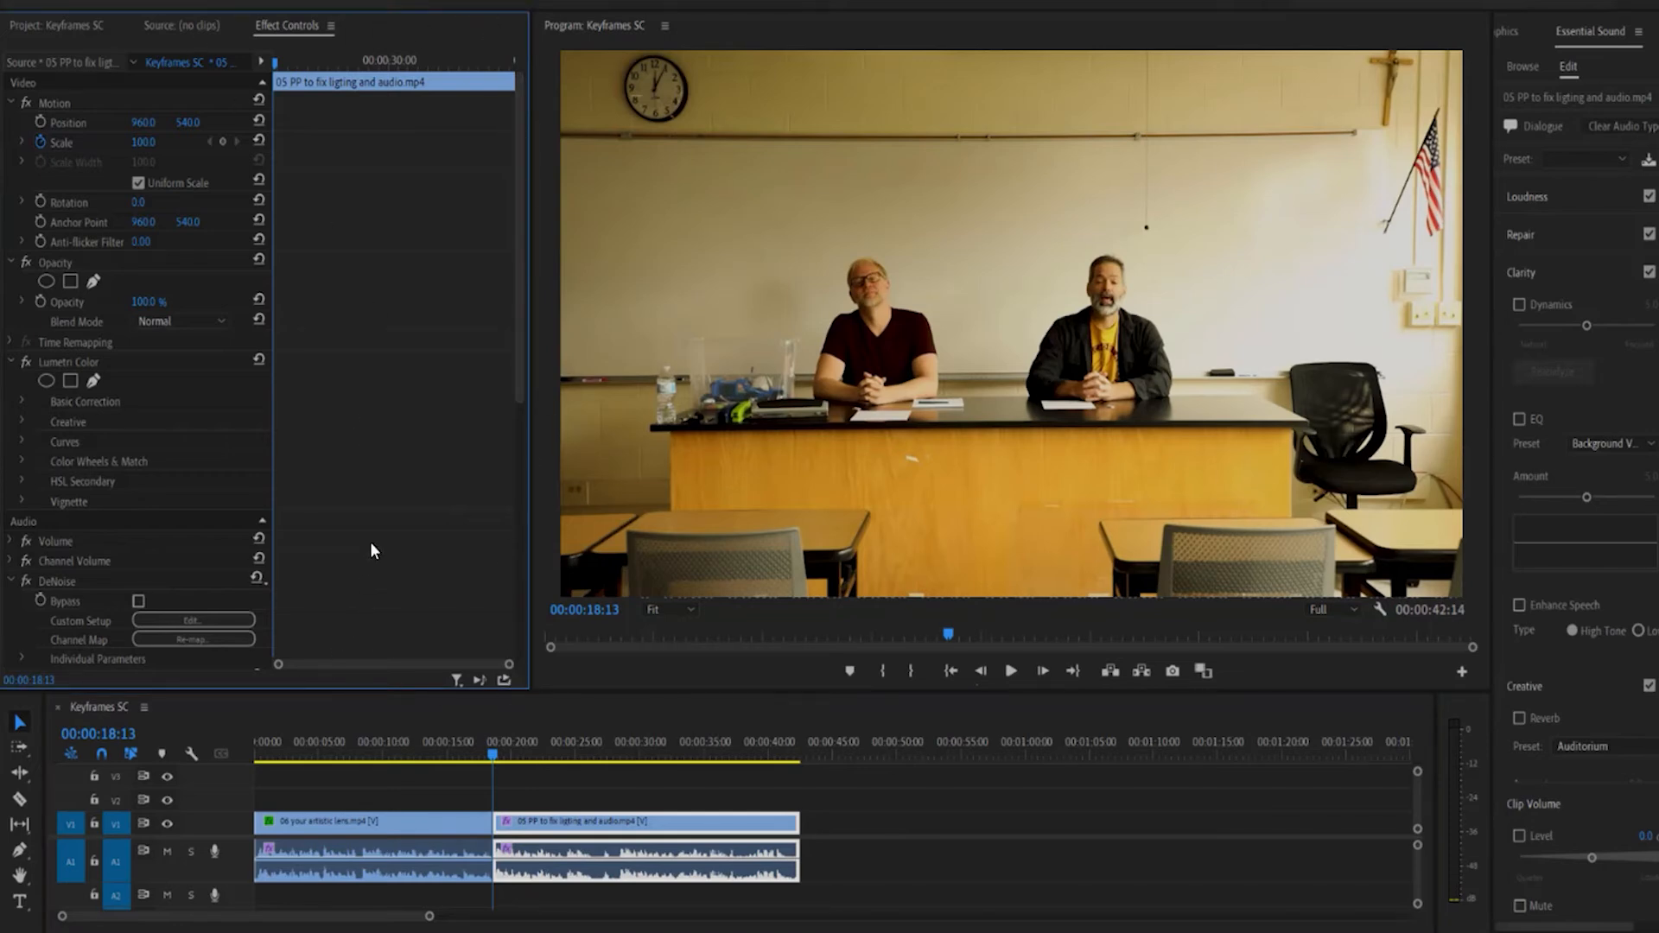
{"action": "key", "text": "ctrl+v"}
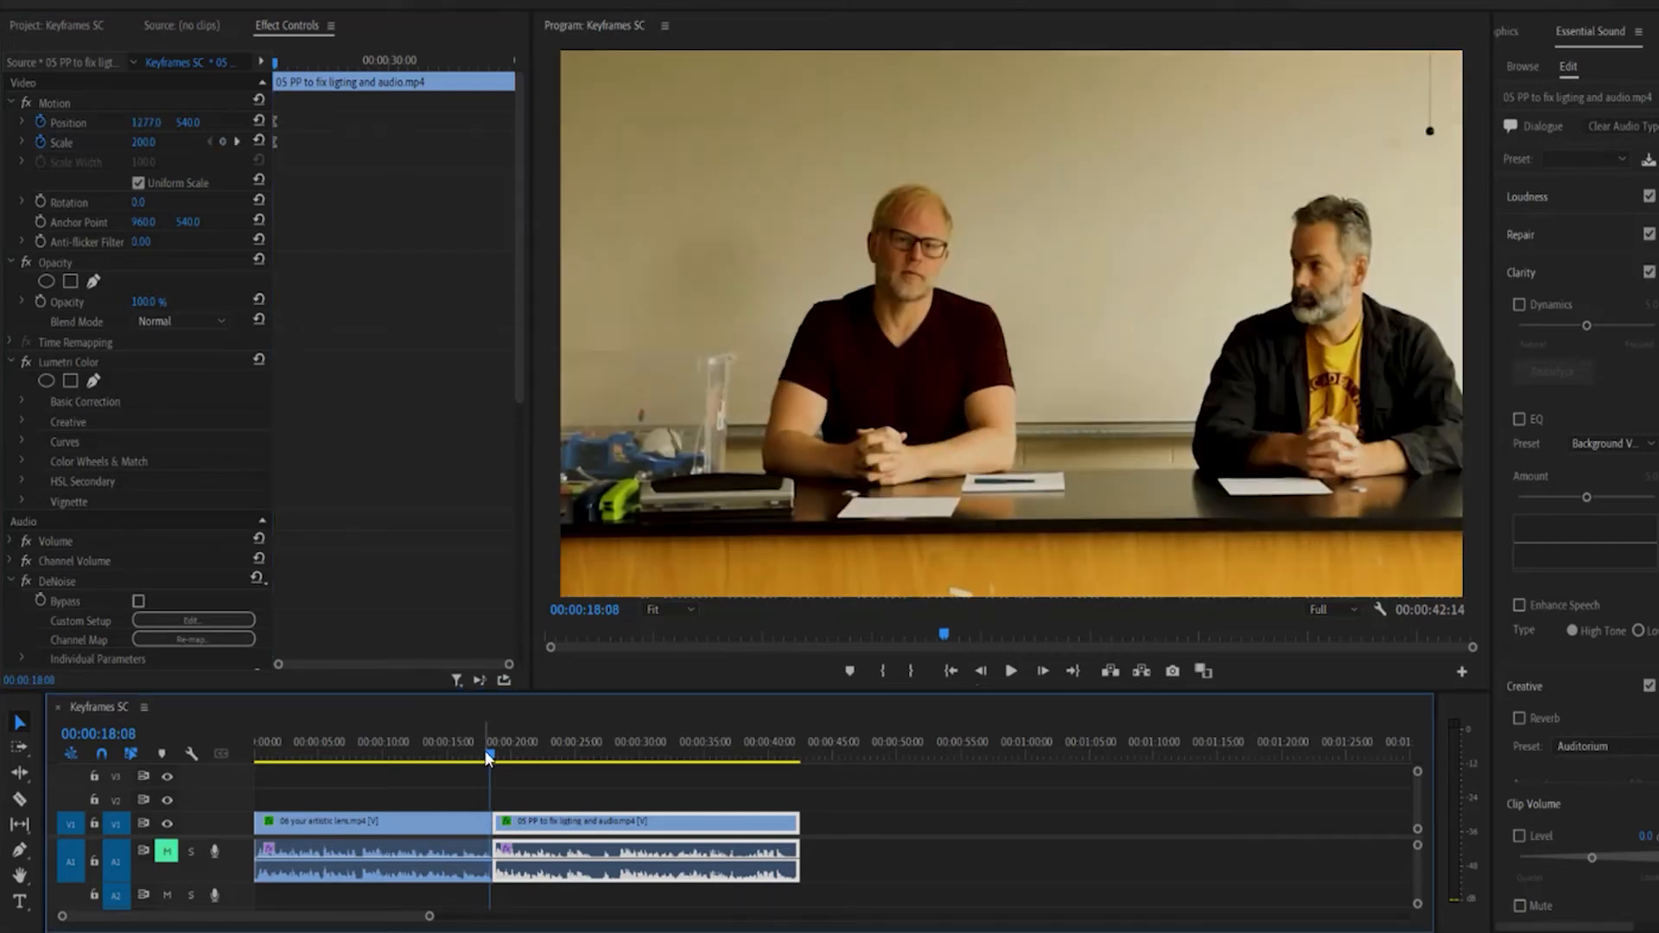
Play back across the cut between the two clips from 00:00:18:08 to check that the framing matches
{"action": "left_click_drag", "start_coordinate": [491, 755], "coordinate": [485, 755]}
{"action": "left_click", "coordinate": [474, 819]}
{"action": "key", "text": "space"}
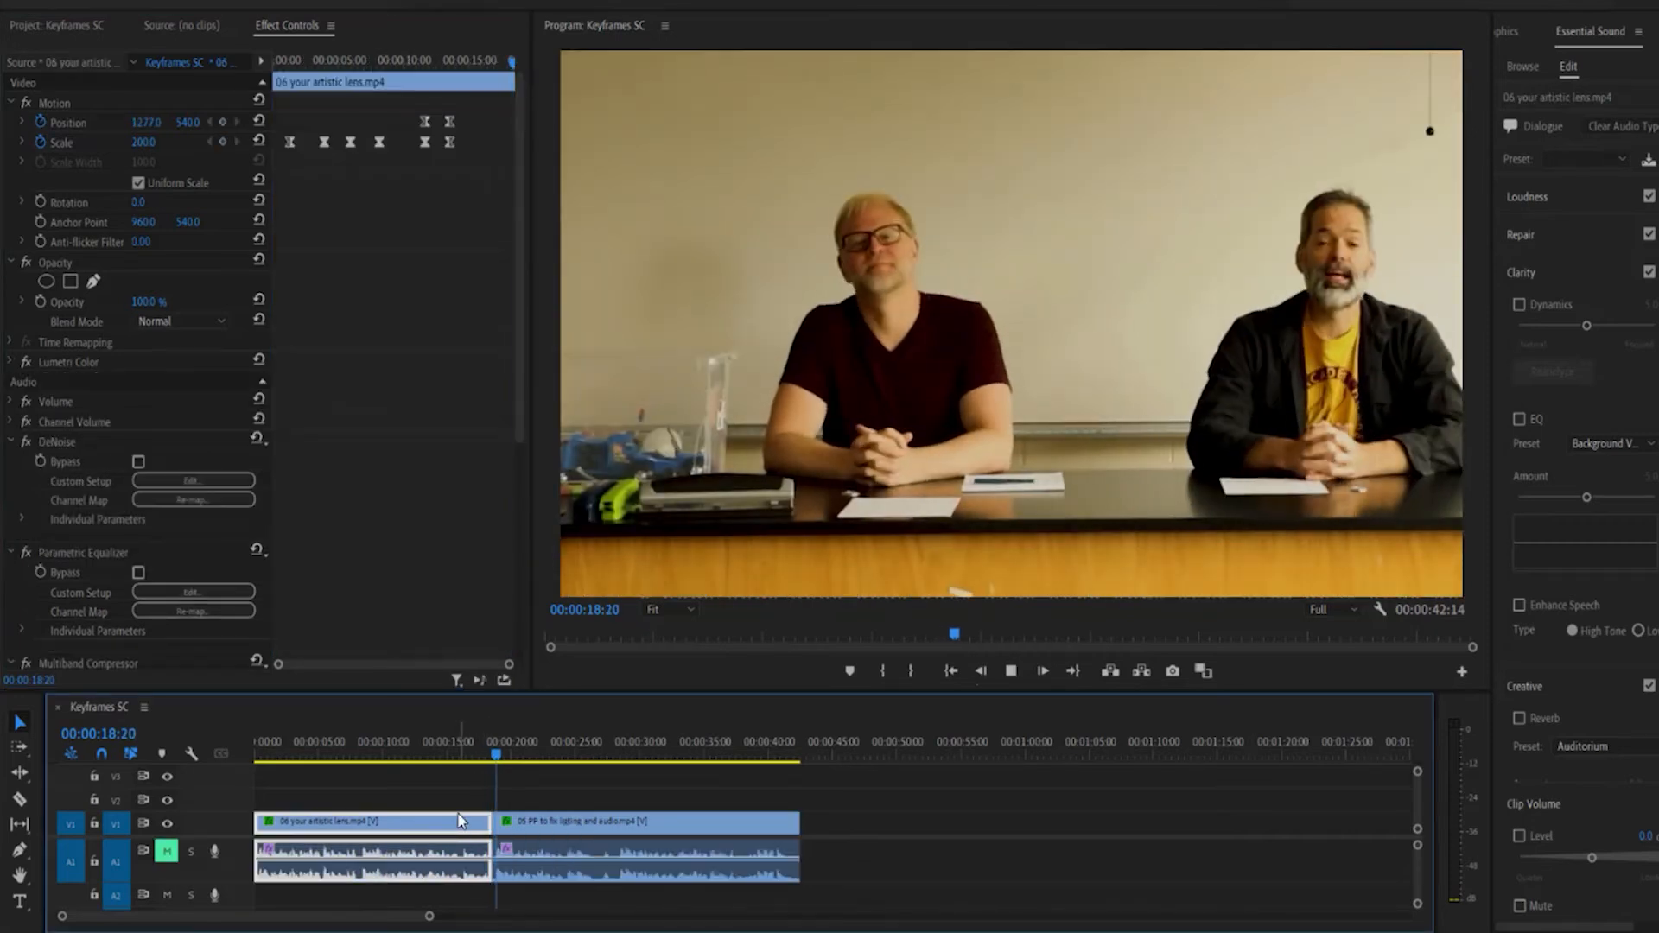
{"action": "key", "text": "space"}
{"action": "left_click_drag", "start_coordinate": [501, 755], "coordinate": [493, 756]}
Set the second clip's horizontal Position to 791 at 00:00:20:02 to reframe towards the other speaker
{"action": "left_click", "coordinate": [517, 819]}
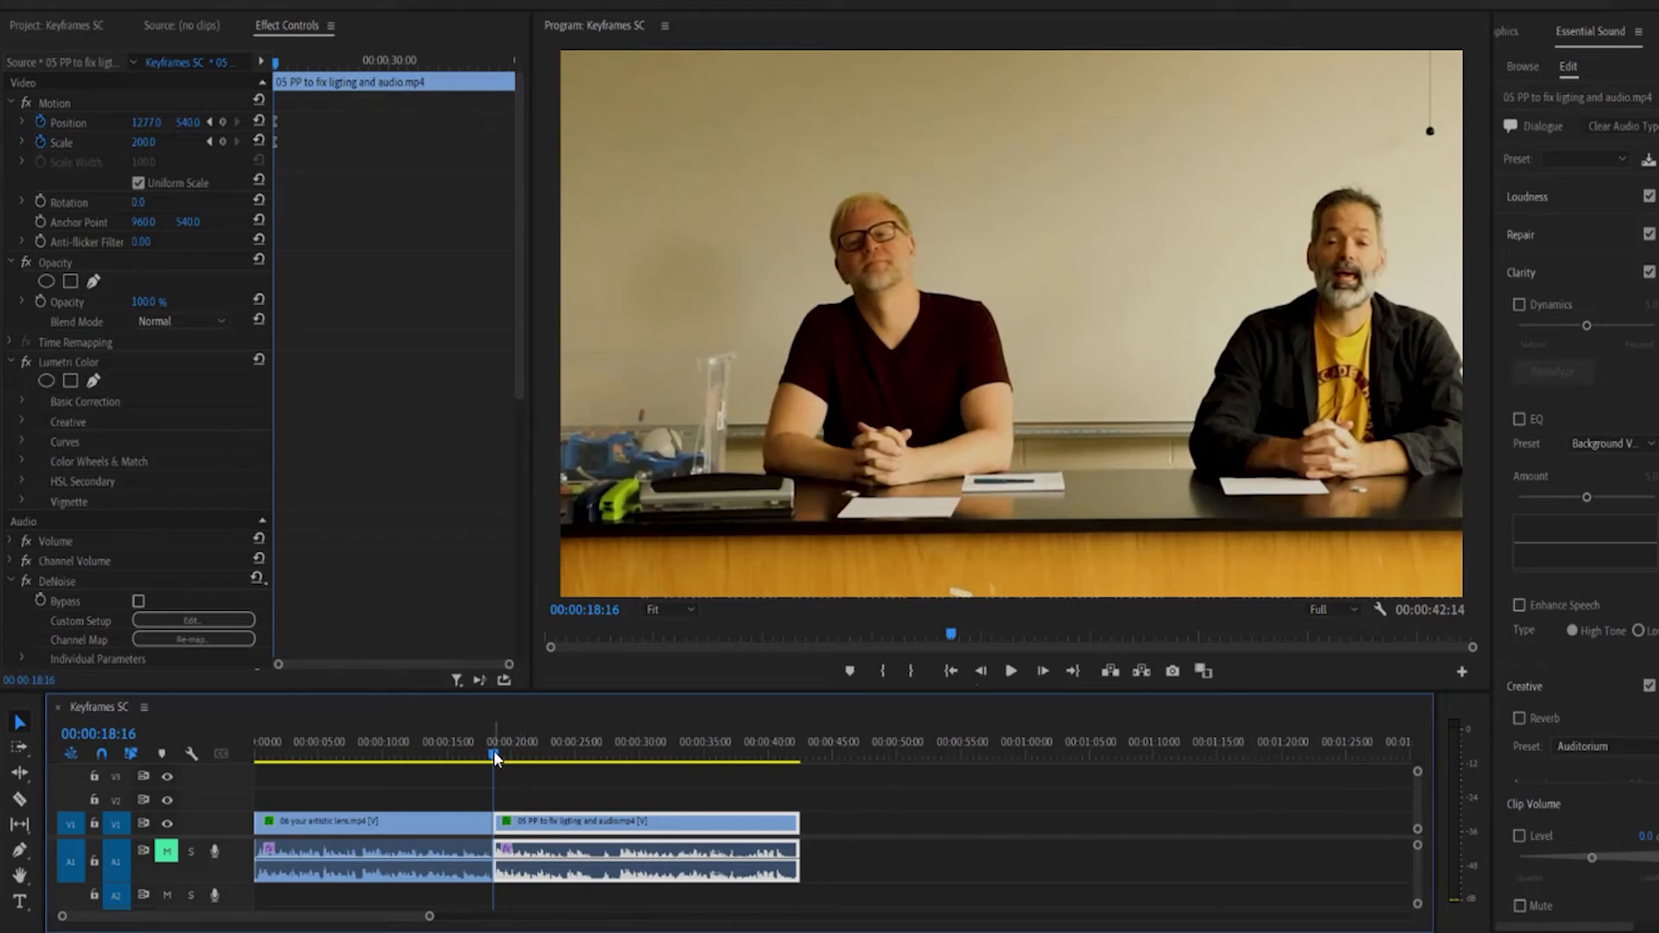
{"action": "left_click_drag", "start_coordinate": [494, 750], "coordinate": [511, 754]}
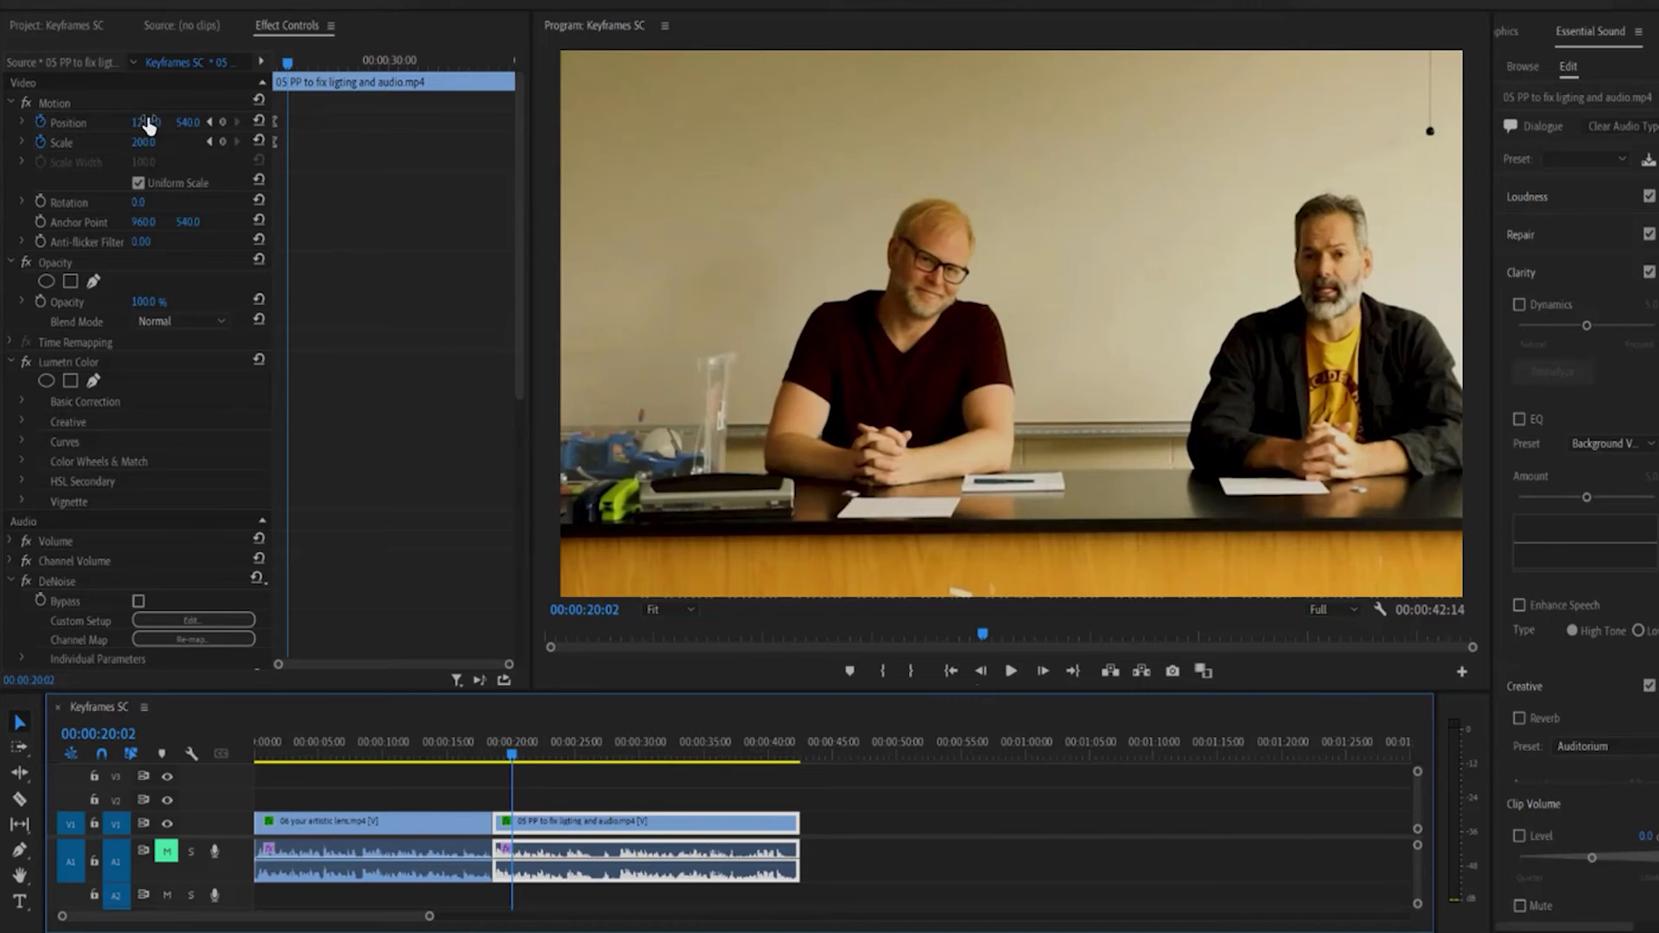
{"action": "left_click_drag", "start_coordinate": [148, 129], "coordinate": [39, 130]}
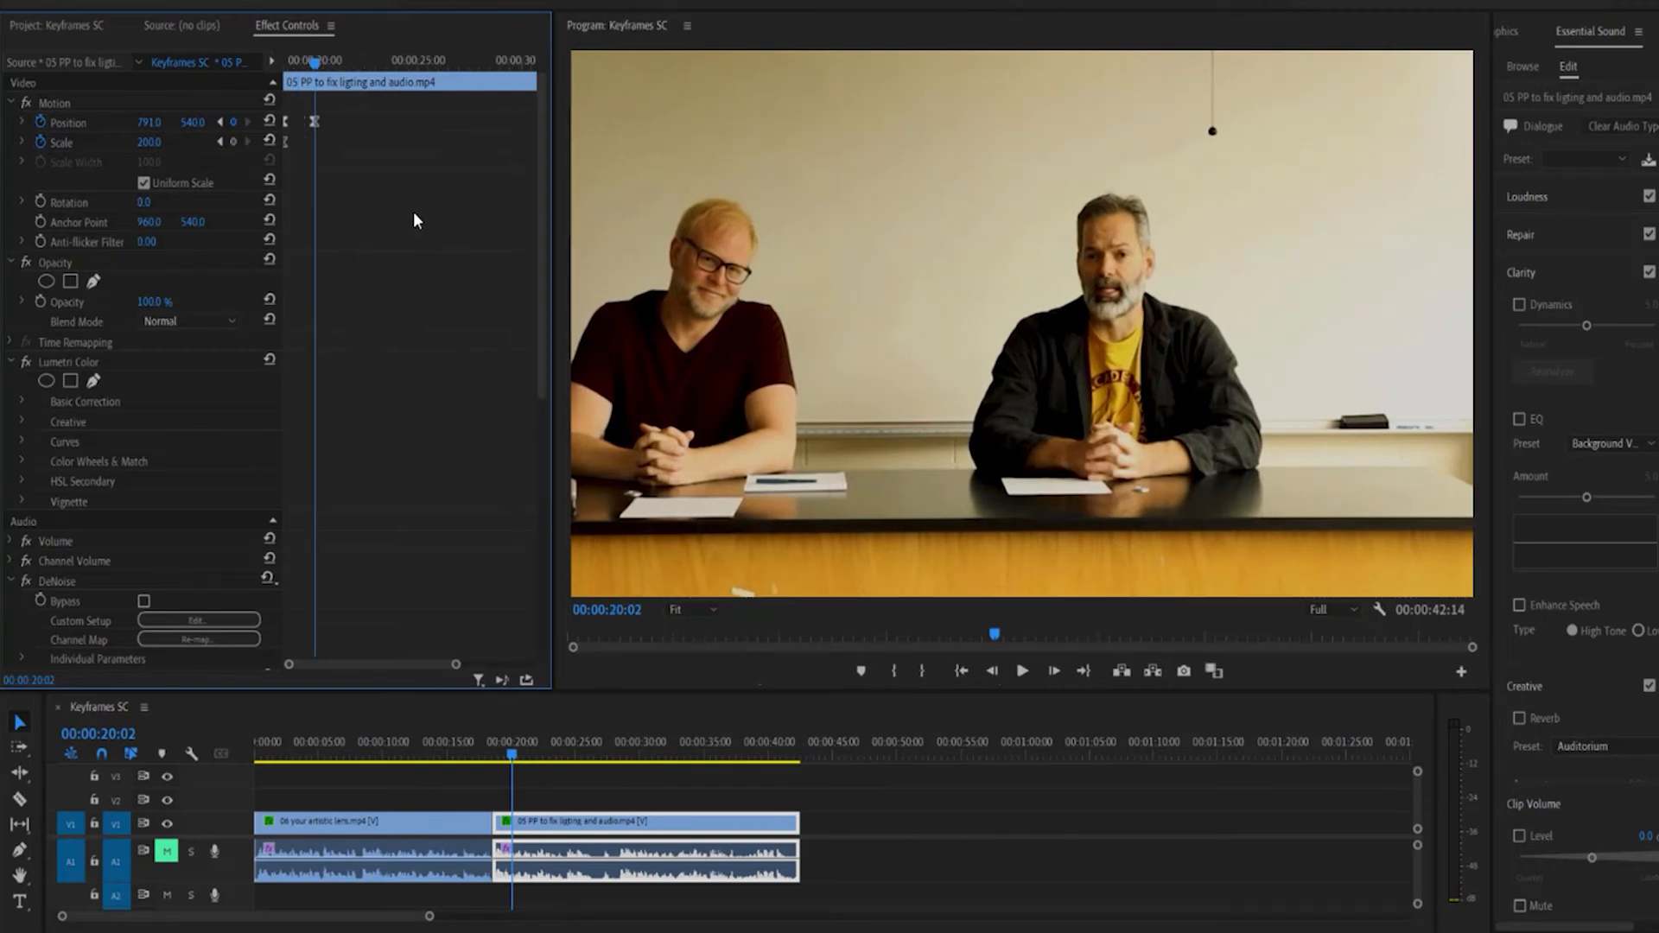
Apply Ease Out to the first Position keyframe of the second clip
{"action": "right_click", "coordinate": [282, 121]}
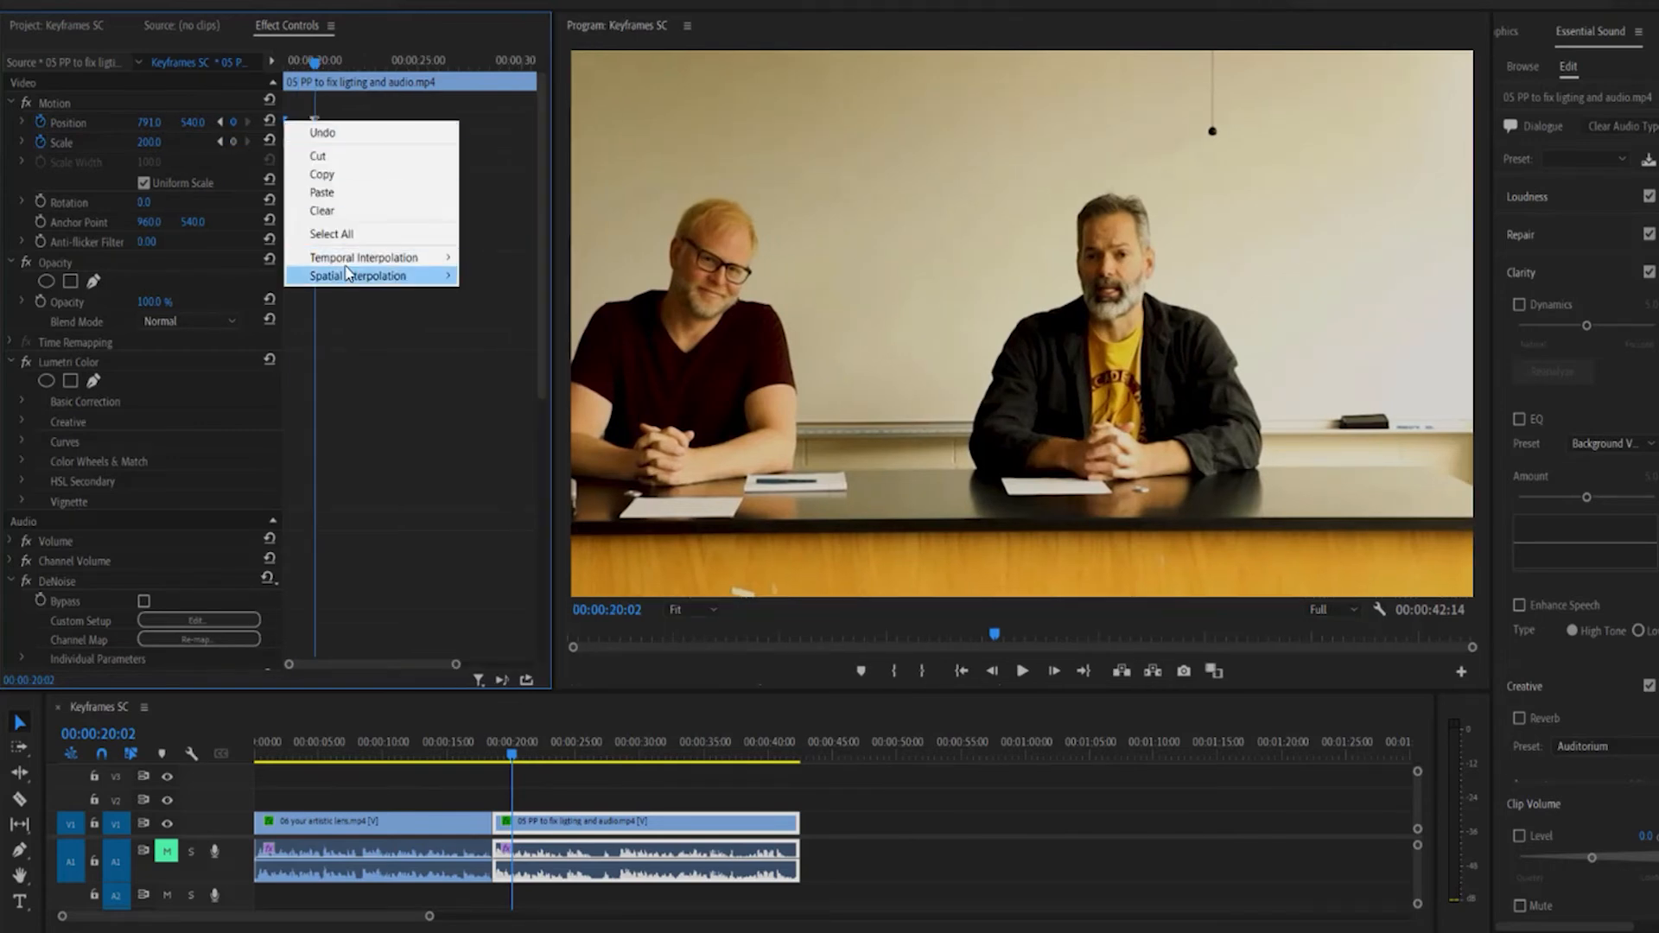
{"action": "mouse_move", "coordinate": [346, 263]}
{"action": "left_click", "coordinate": [497, 370]}
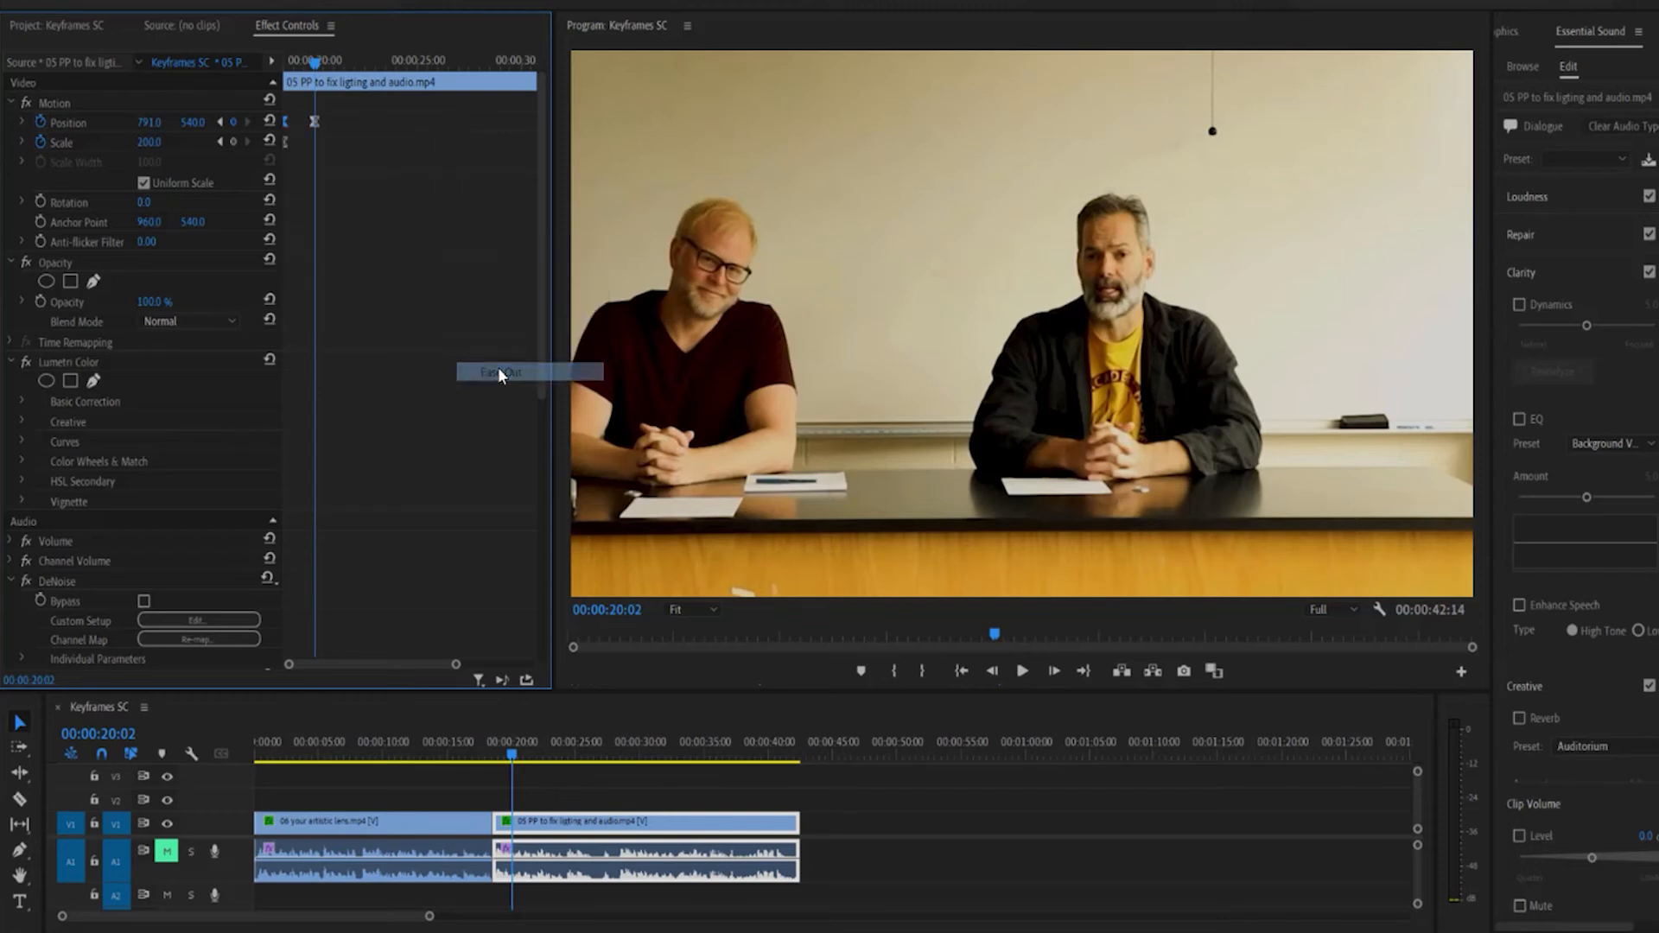
Apply Ease In to the second Position keyframe of the second clip
{"action": "right_click", "coordinate": [313, 121]}
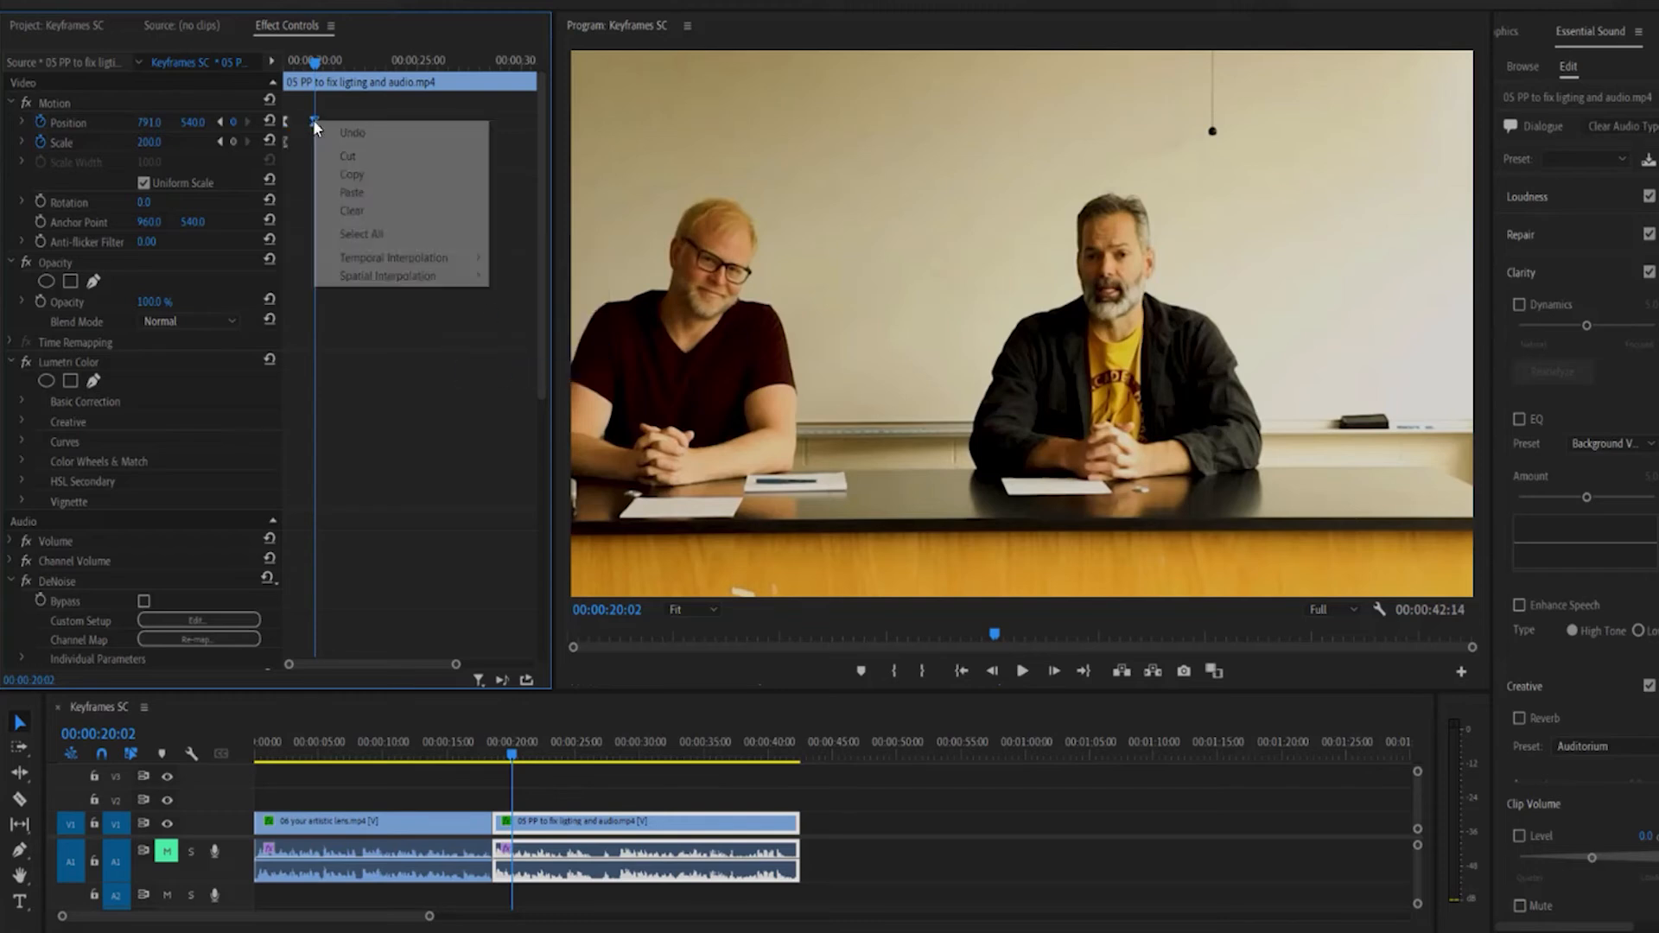
{"action": "mouse_move", "coordinate": [424, 264]}
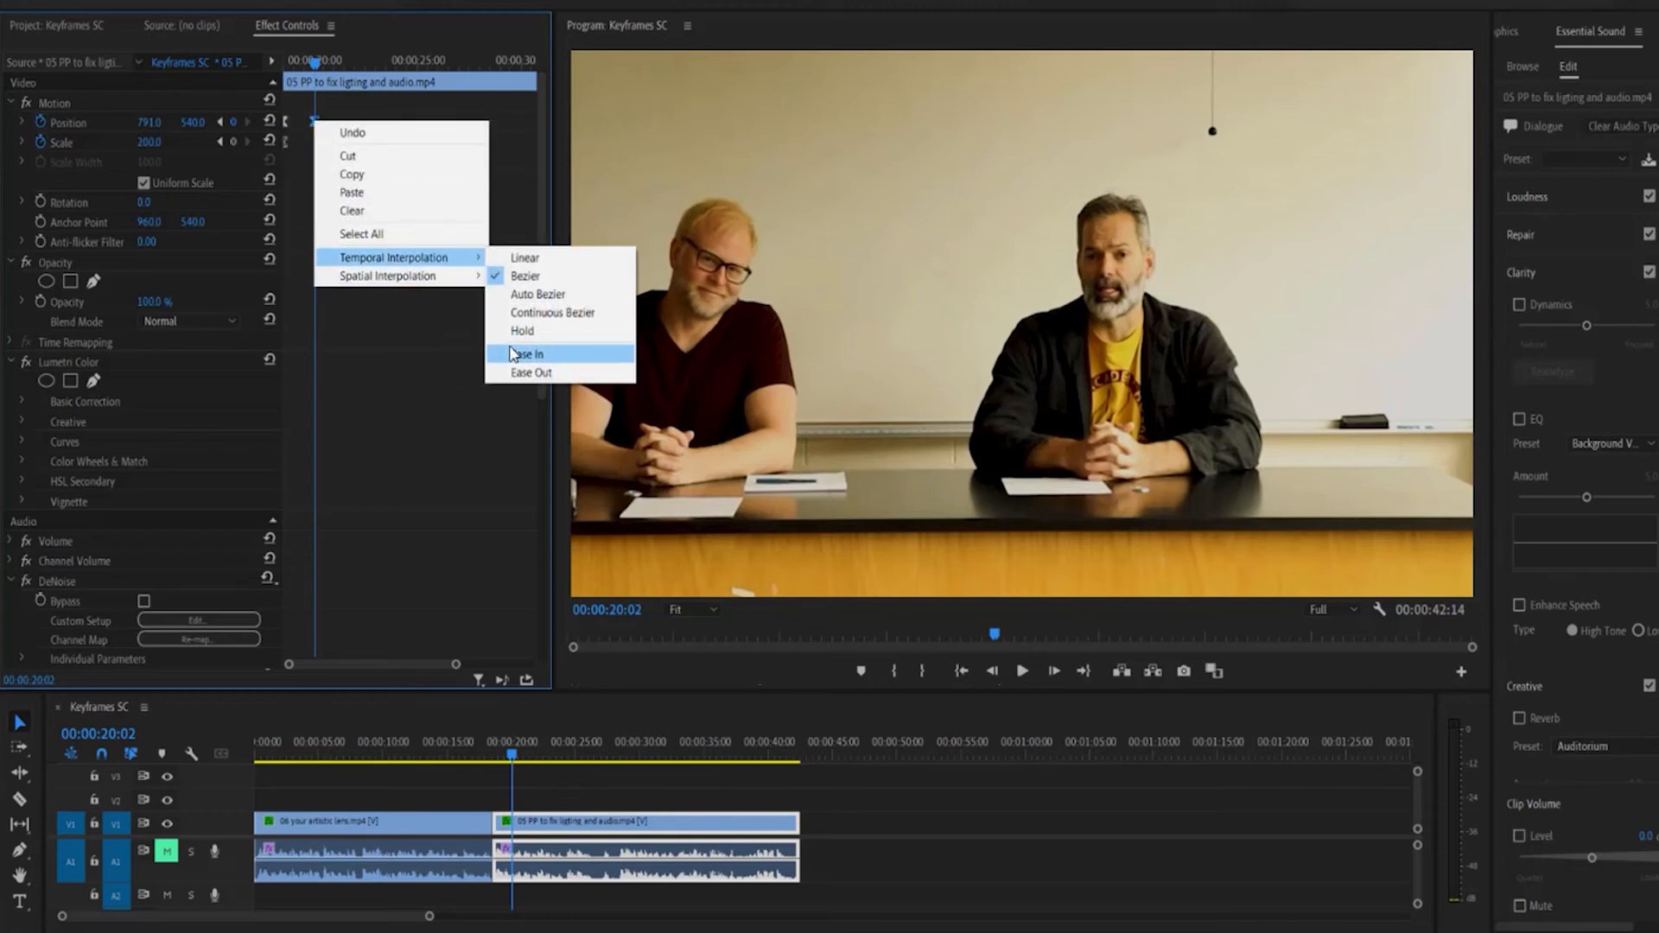
{"action": "left_click", "coordinate": [521, 354]}
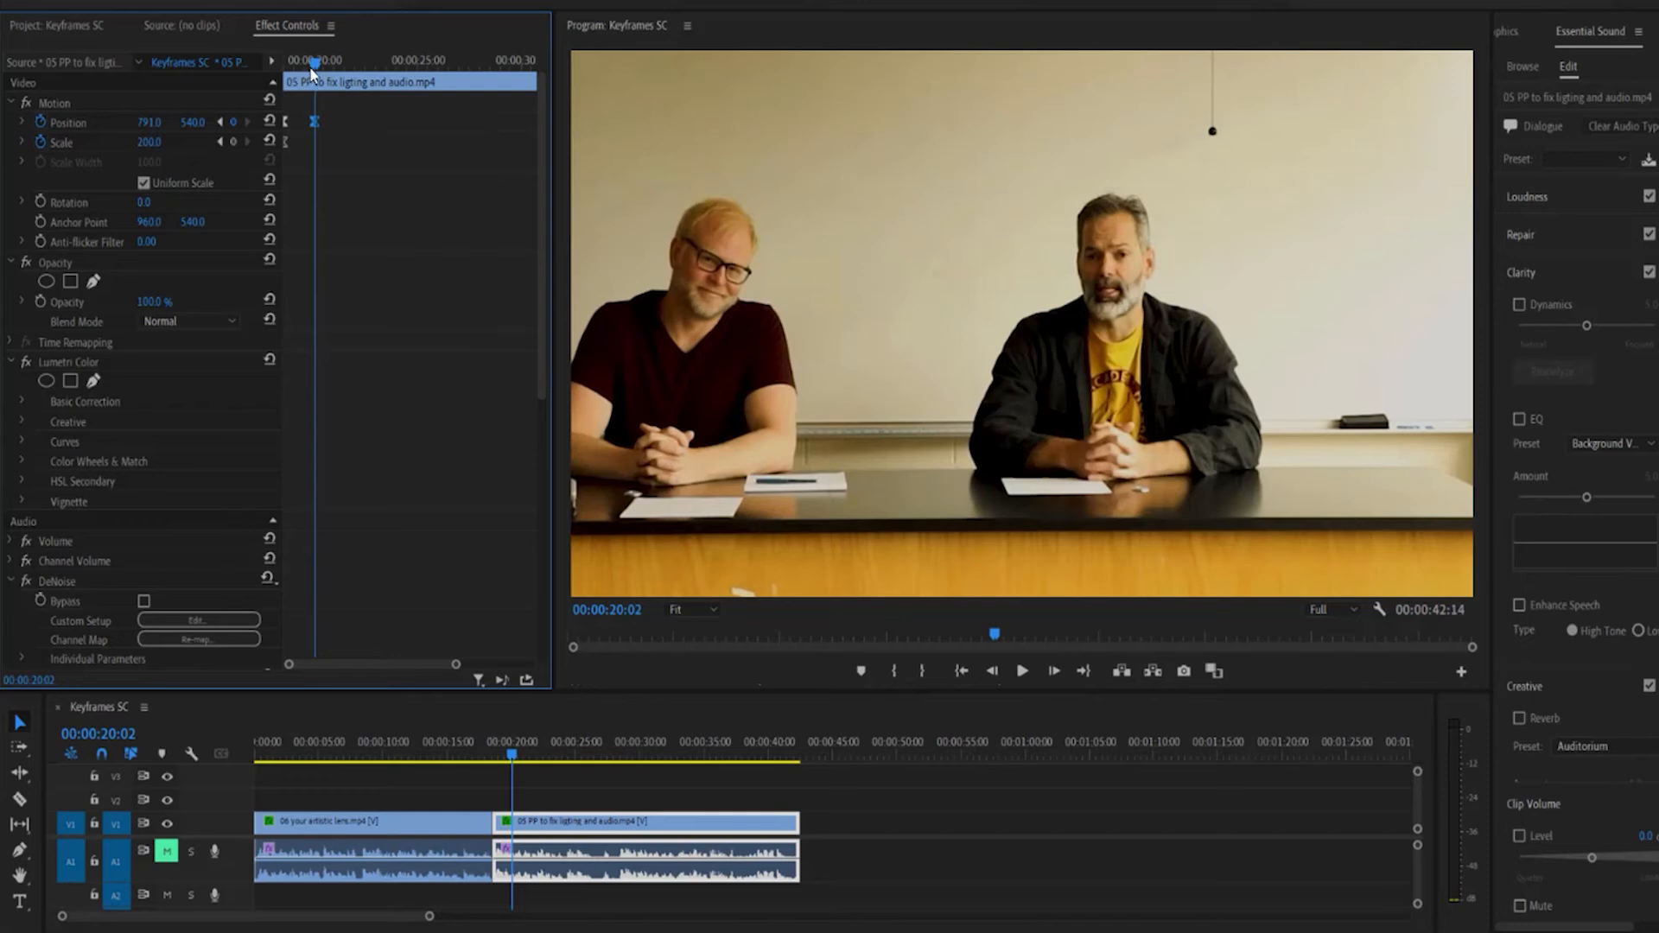
Unmute audio track A1 and play back the reframing move from the start of the second clip
{"action": "left_click_drag", "start_coordinate": [313, 61], "coordinate": [268, 64]}
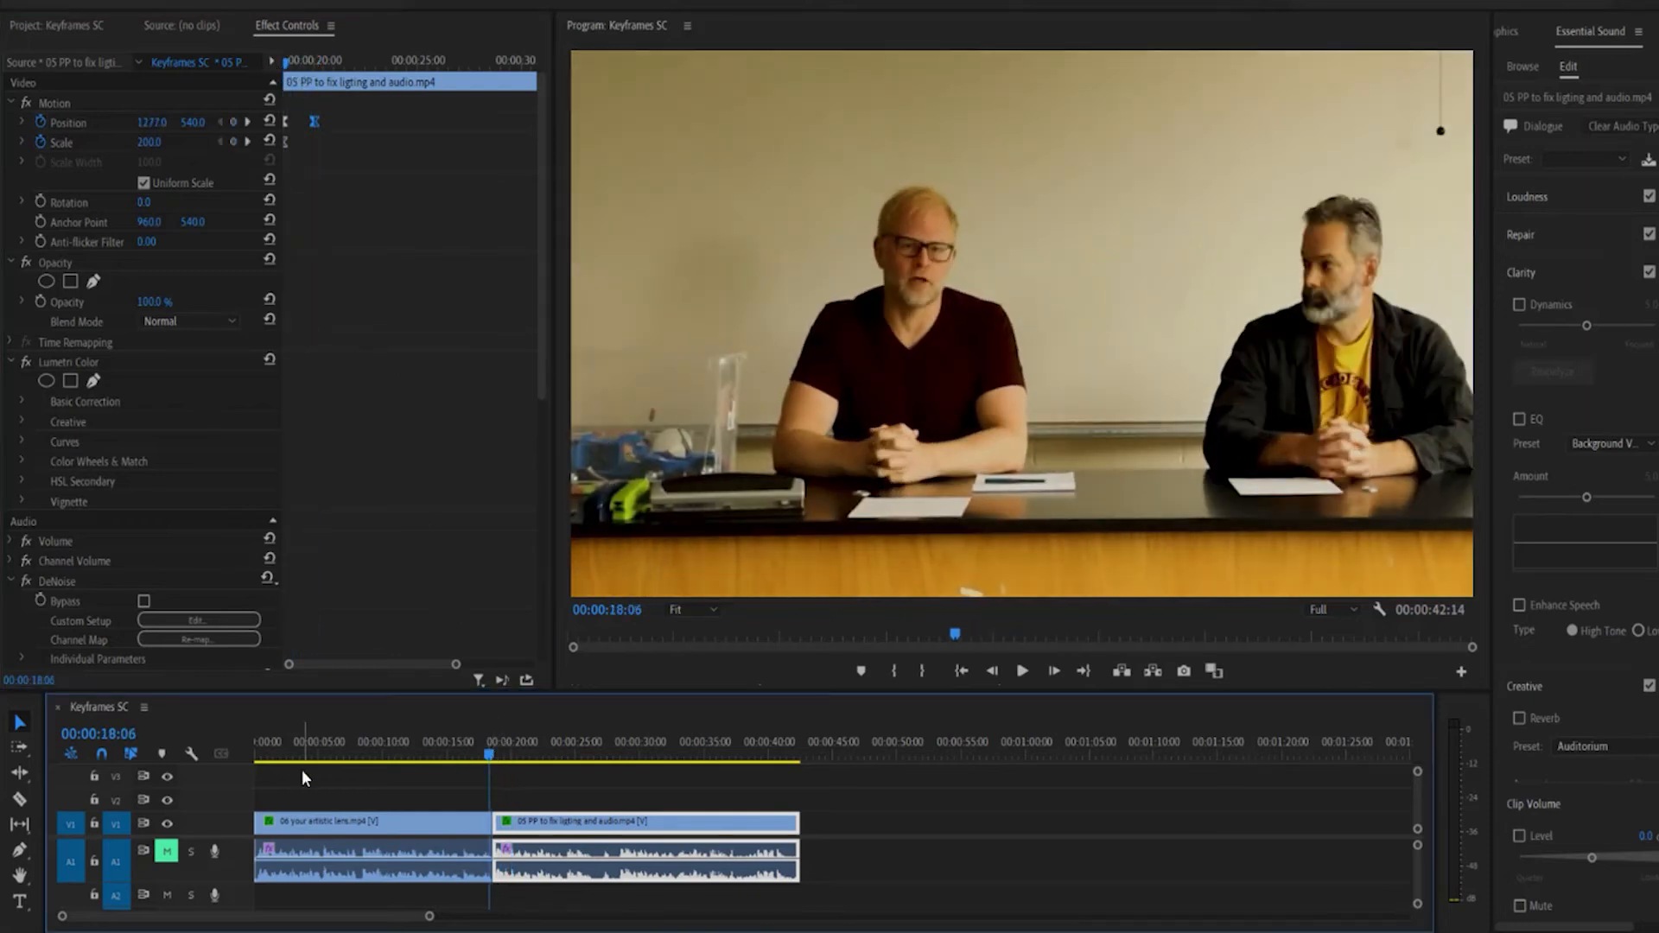
{"action": "left_click", "coordinate": [168, 852]}
{"action": "key", "text": "space"}
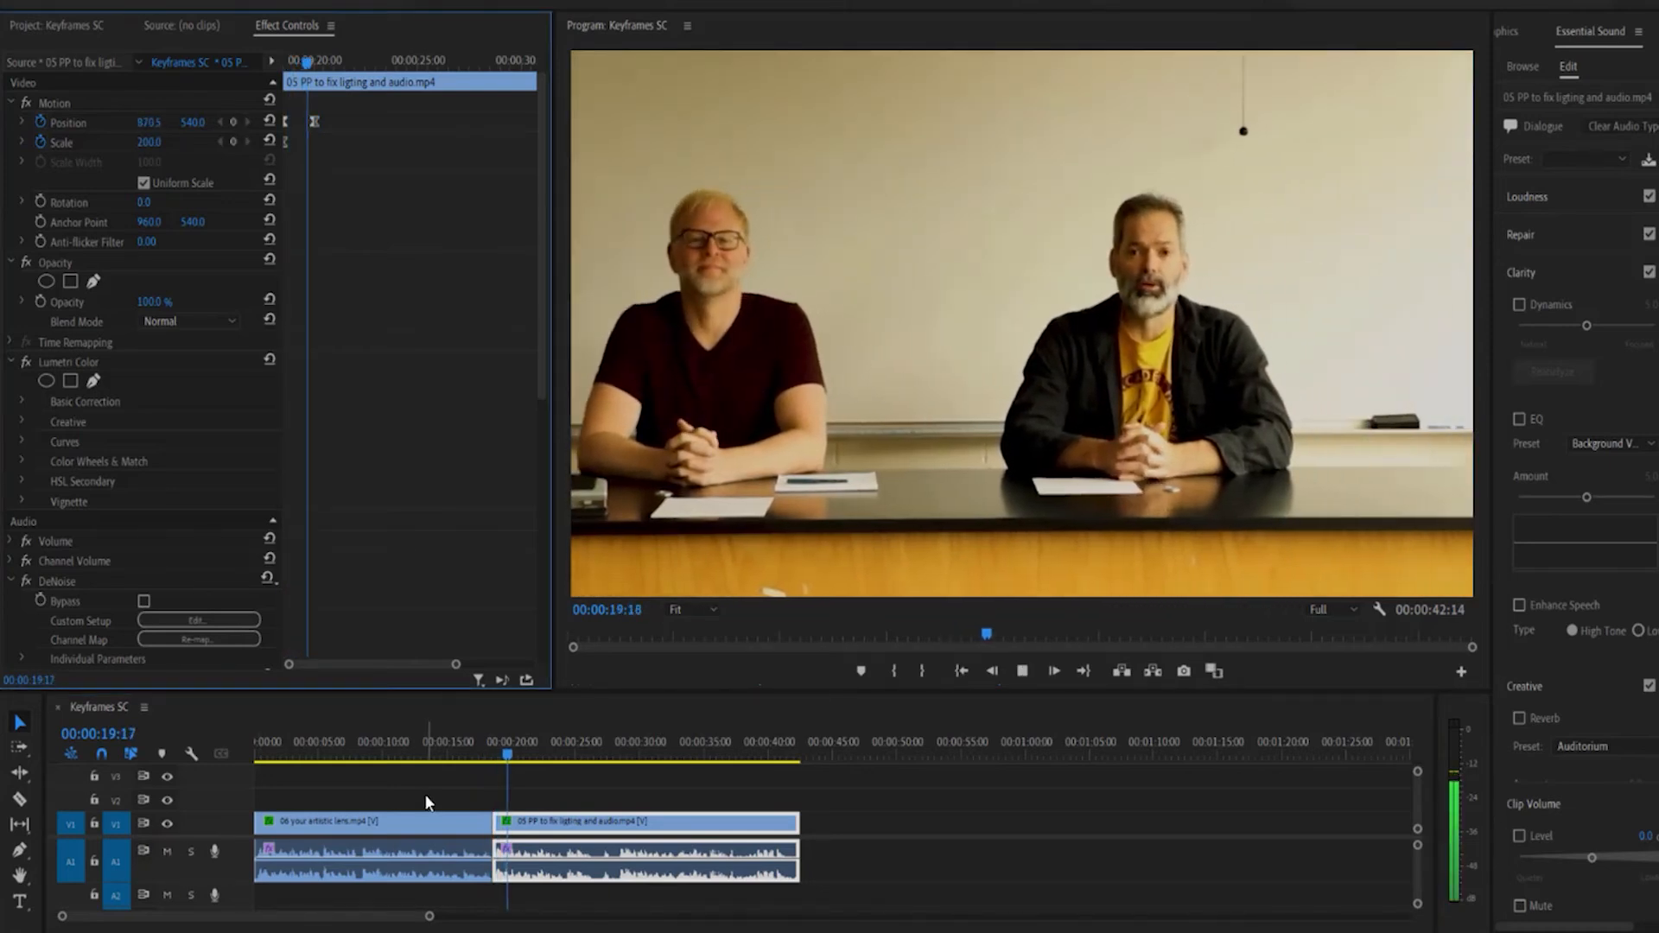
{"action": "key", "text": "space"}
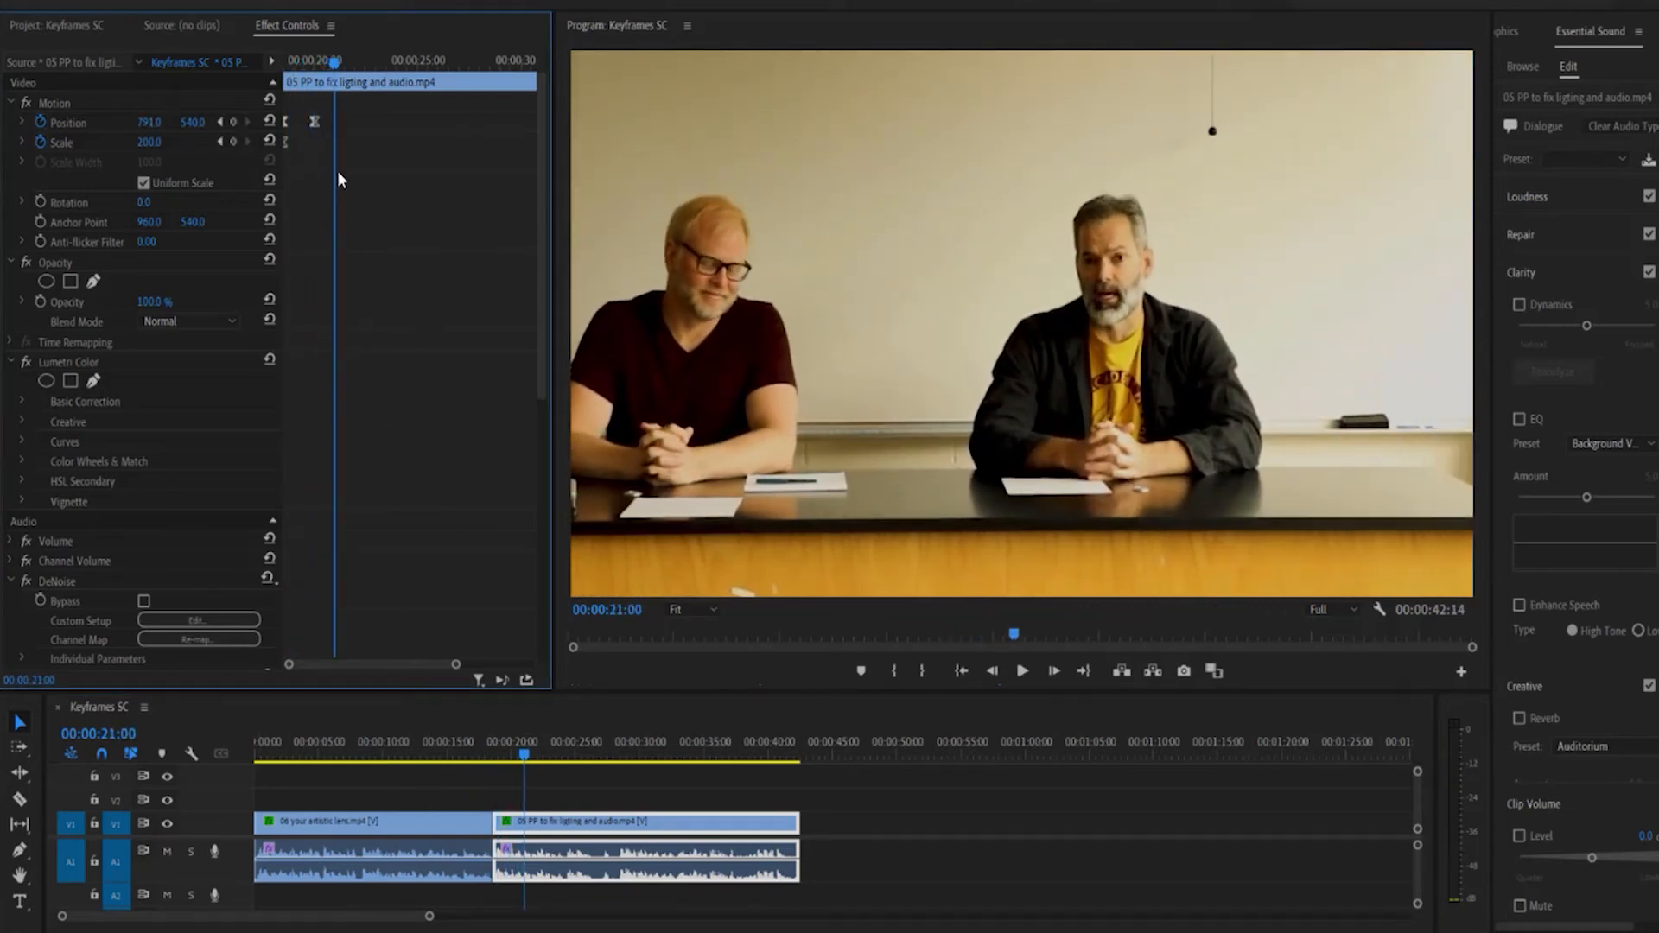
Move the second Position keyframe to about 00:00:21:00 to slow the reframing, and play it back from before the cut
{"action": "left_click_drag", "start_coordinate": [315, 122], "coordinate": [332, 121]}
{"action": "left_click", "coordinate": [473, 750]}
{"action": "key", "text": "space"}
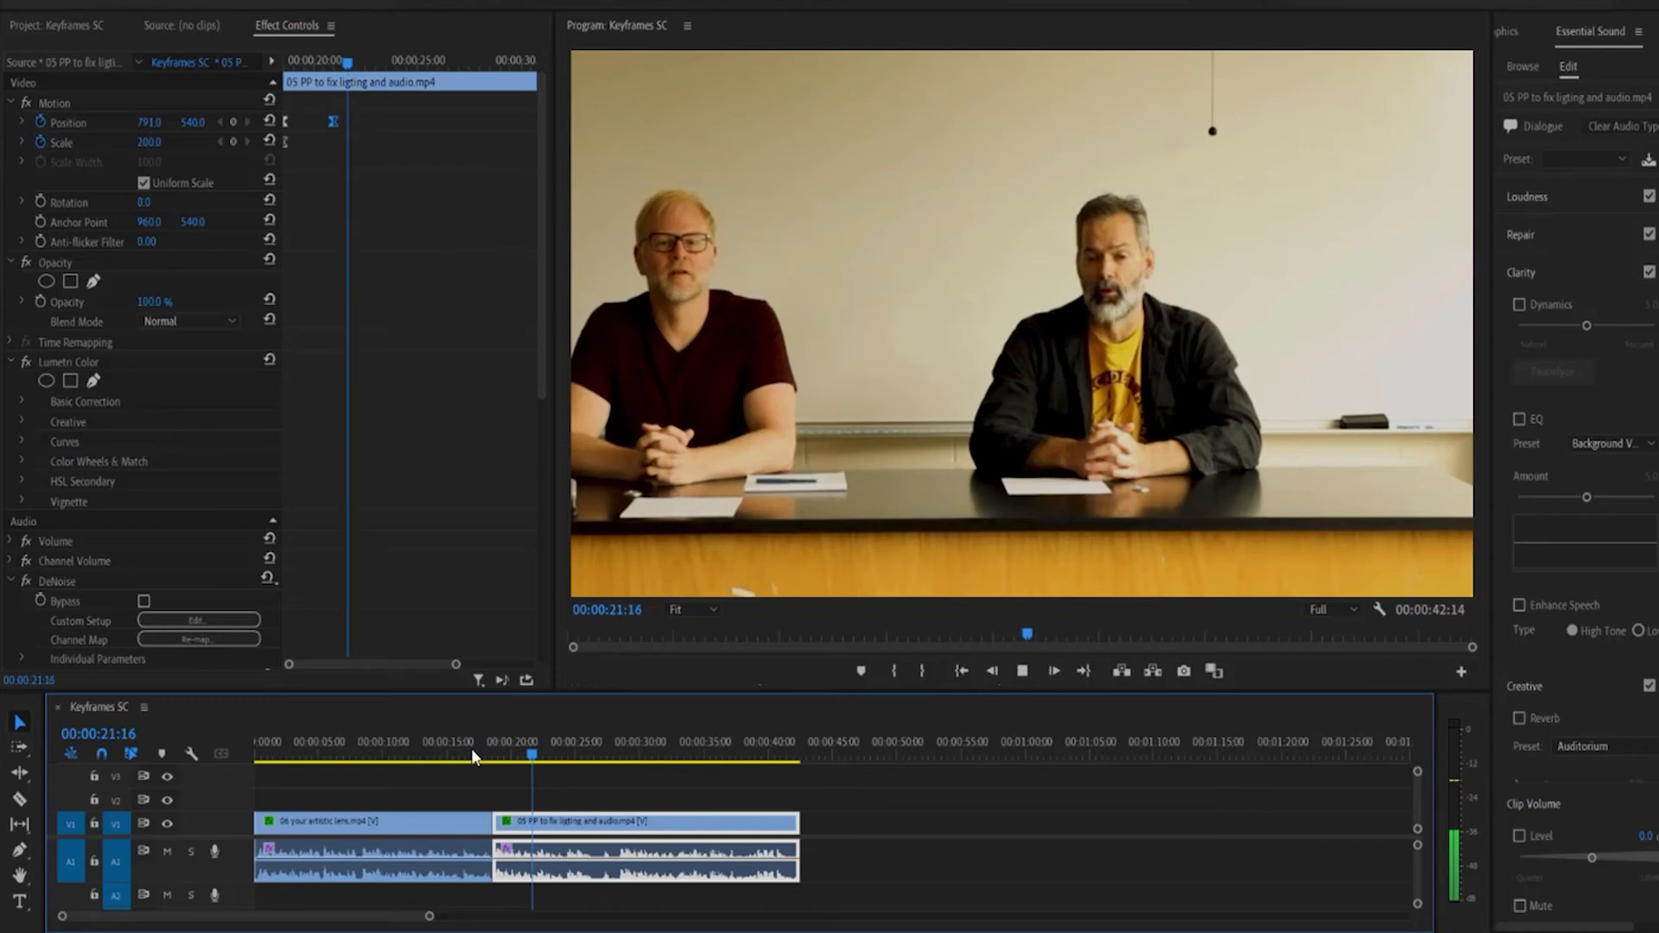
{"action": "key", "text": "space"}
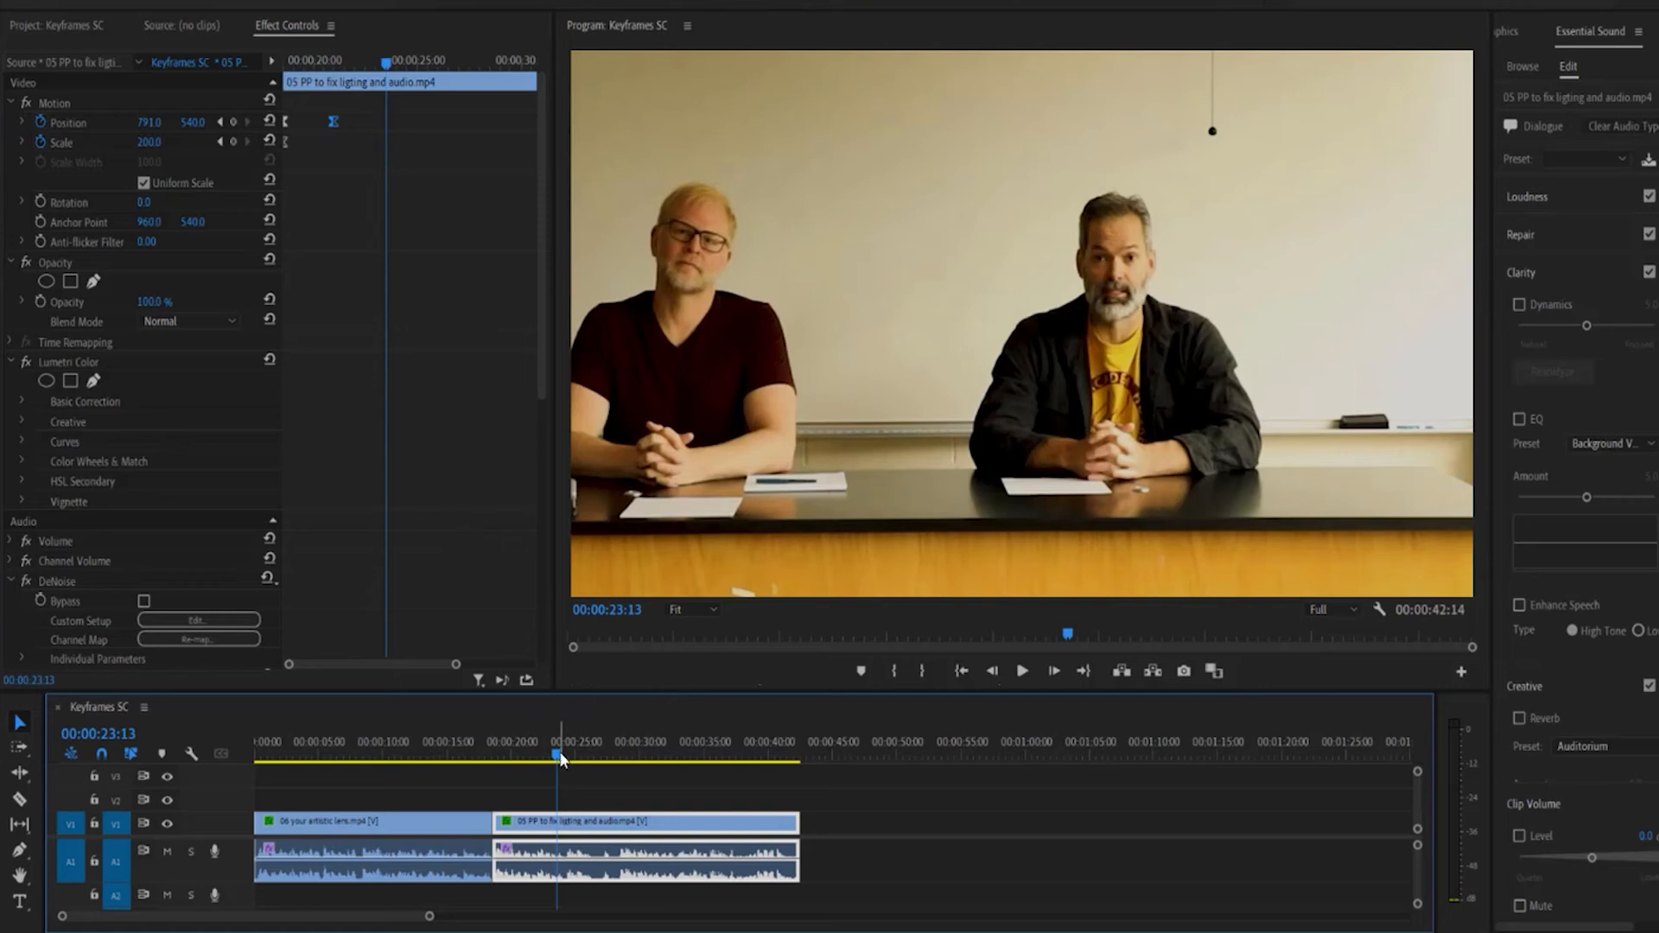
Add holding keyframes for Position and Scale in the second clip between 00:00:25:00 and 00:00:30:00, at the current values
{"action": "left_click_drag", "start_coordinate": [557, 755], "coordinate": [598, 766]}
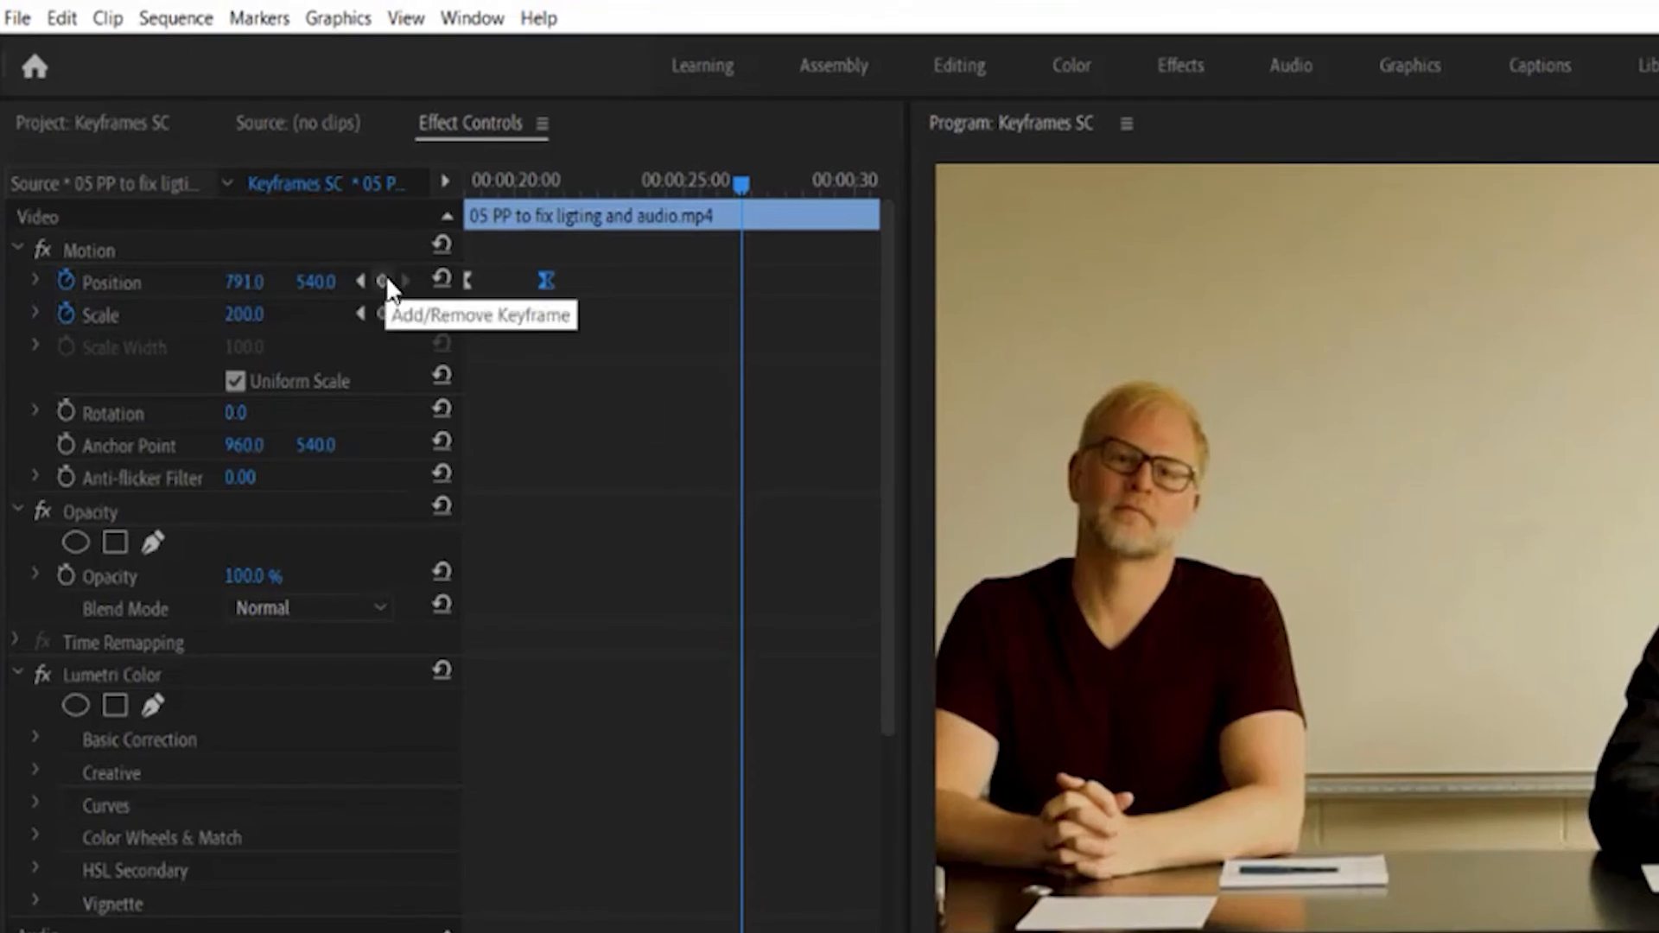
{"action": "left_click", "coordinate": [386, 278]}
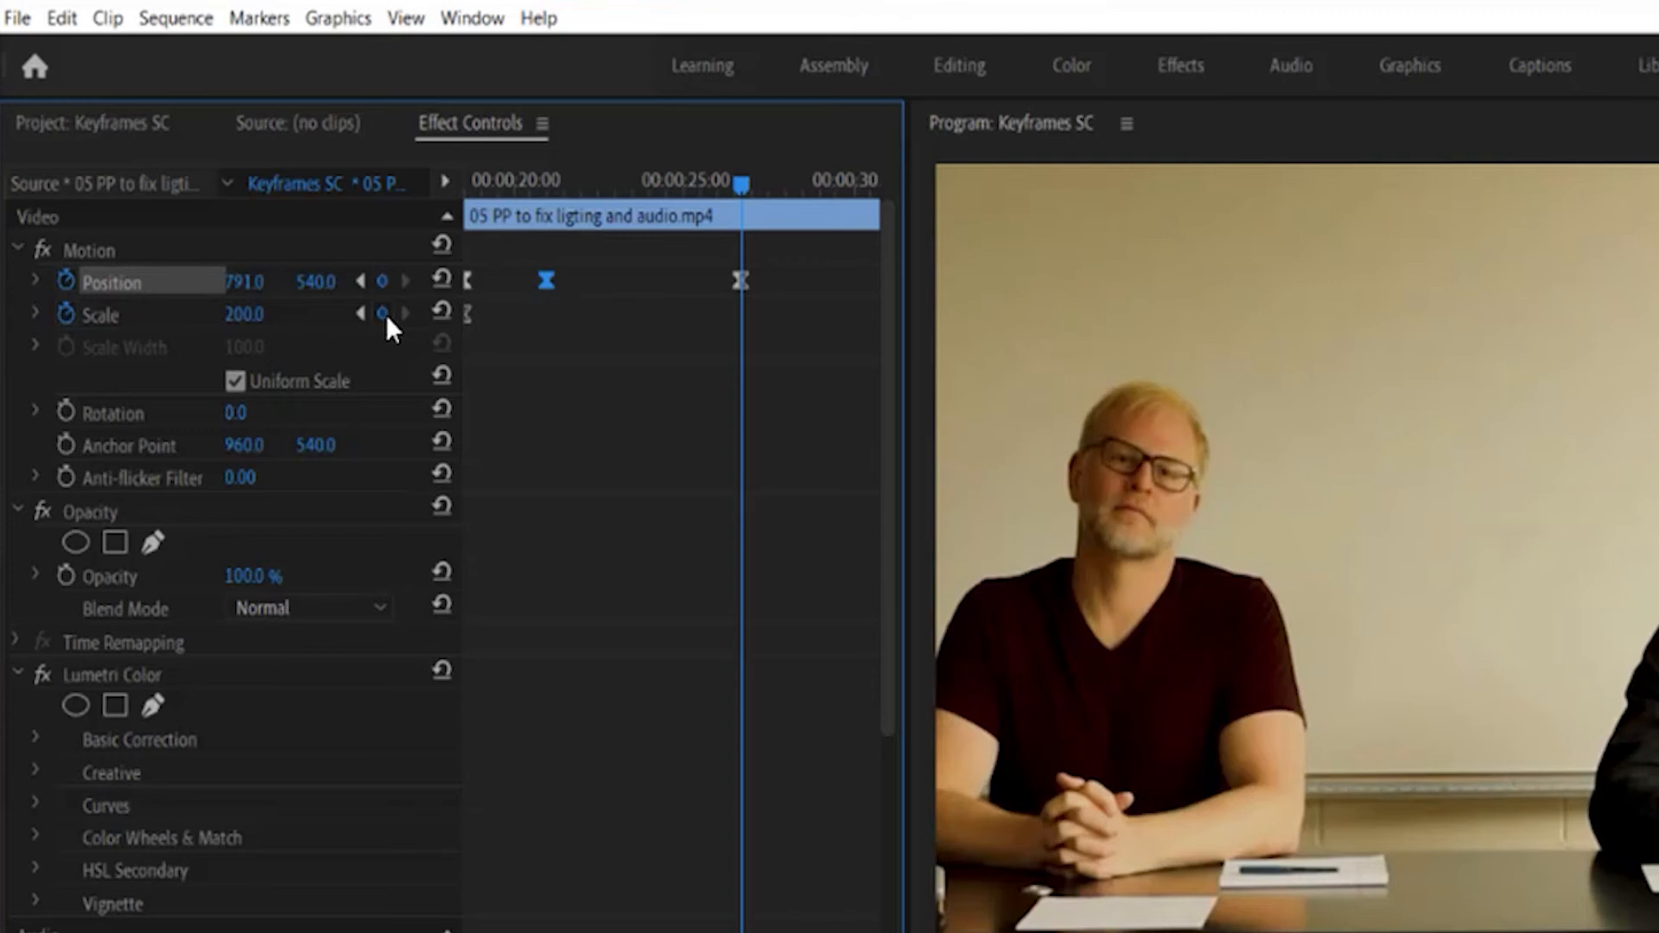
{"action": "left_click", "coordinate": [383, 314]}
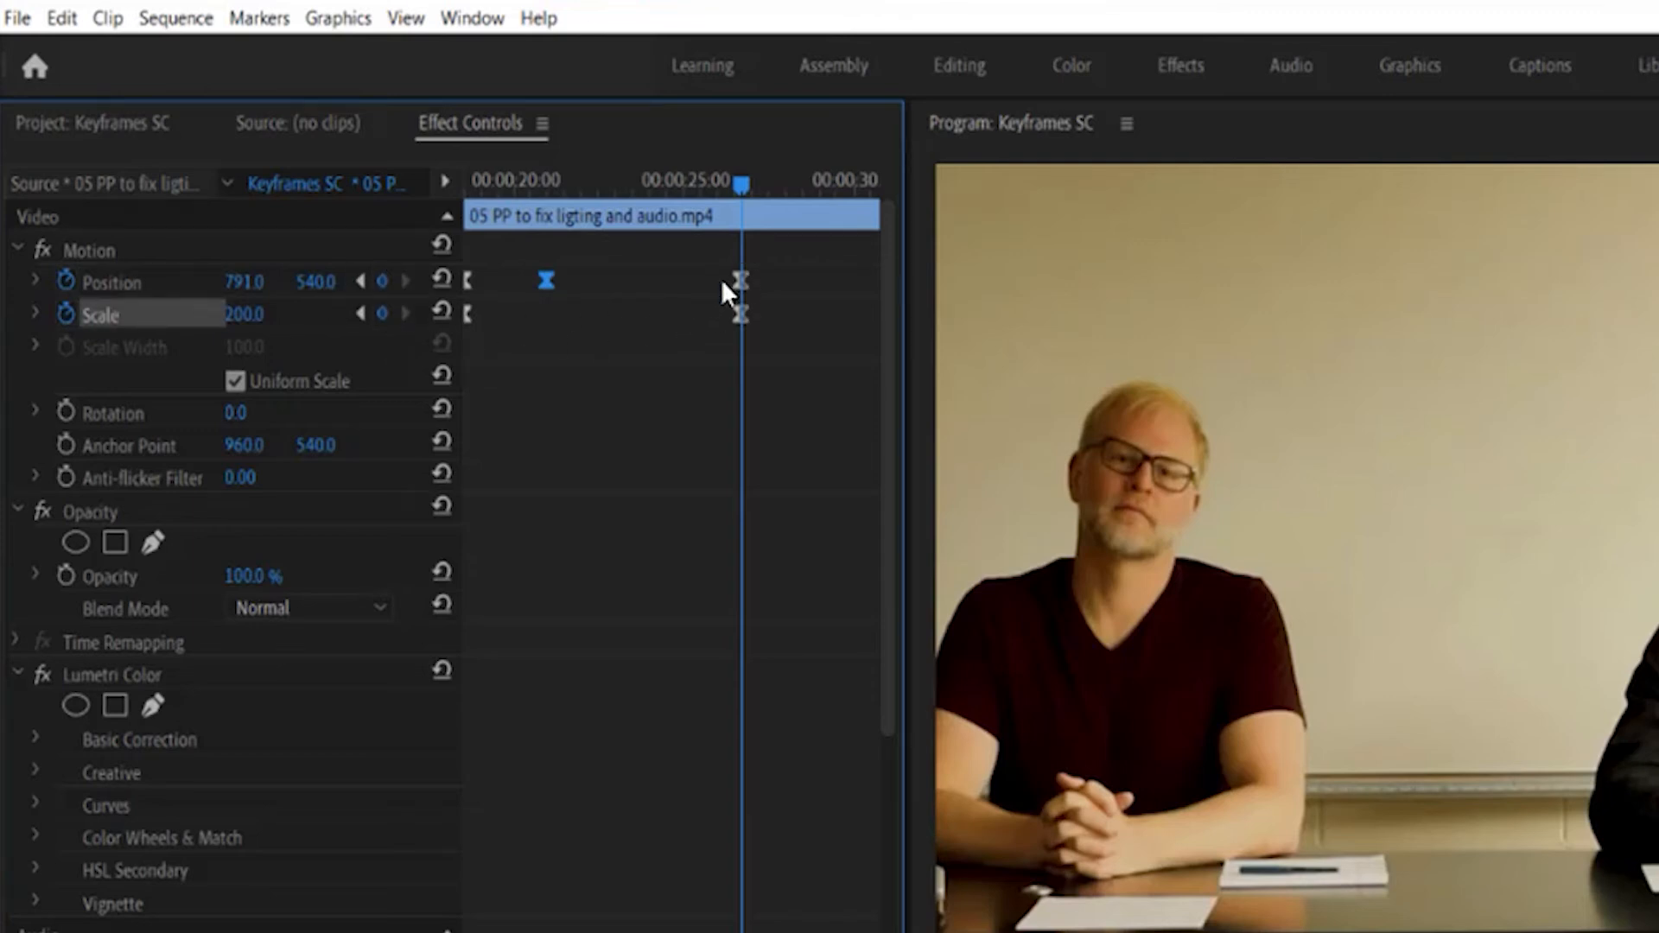
{"action": "left_click_drag", "start_coordinate": [679, 181], "coordinate": [712, 180]}
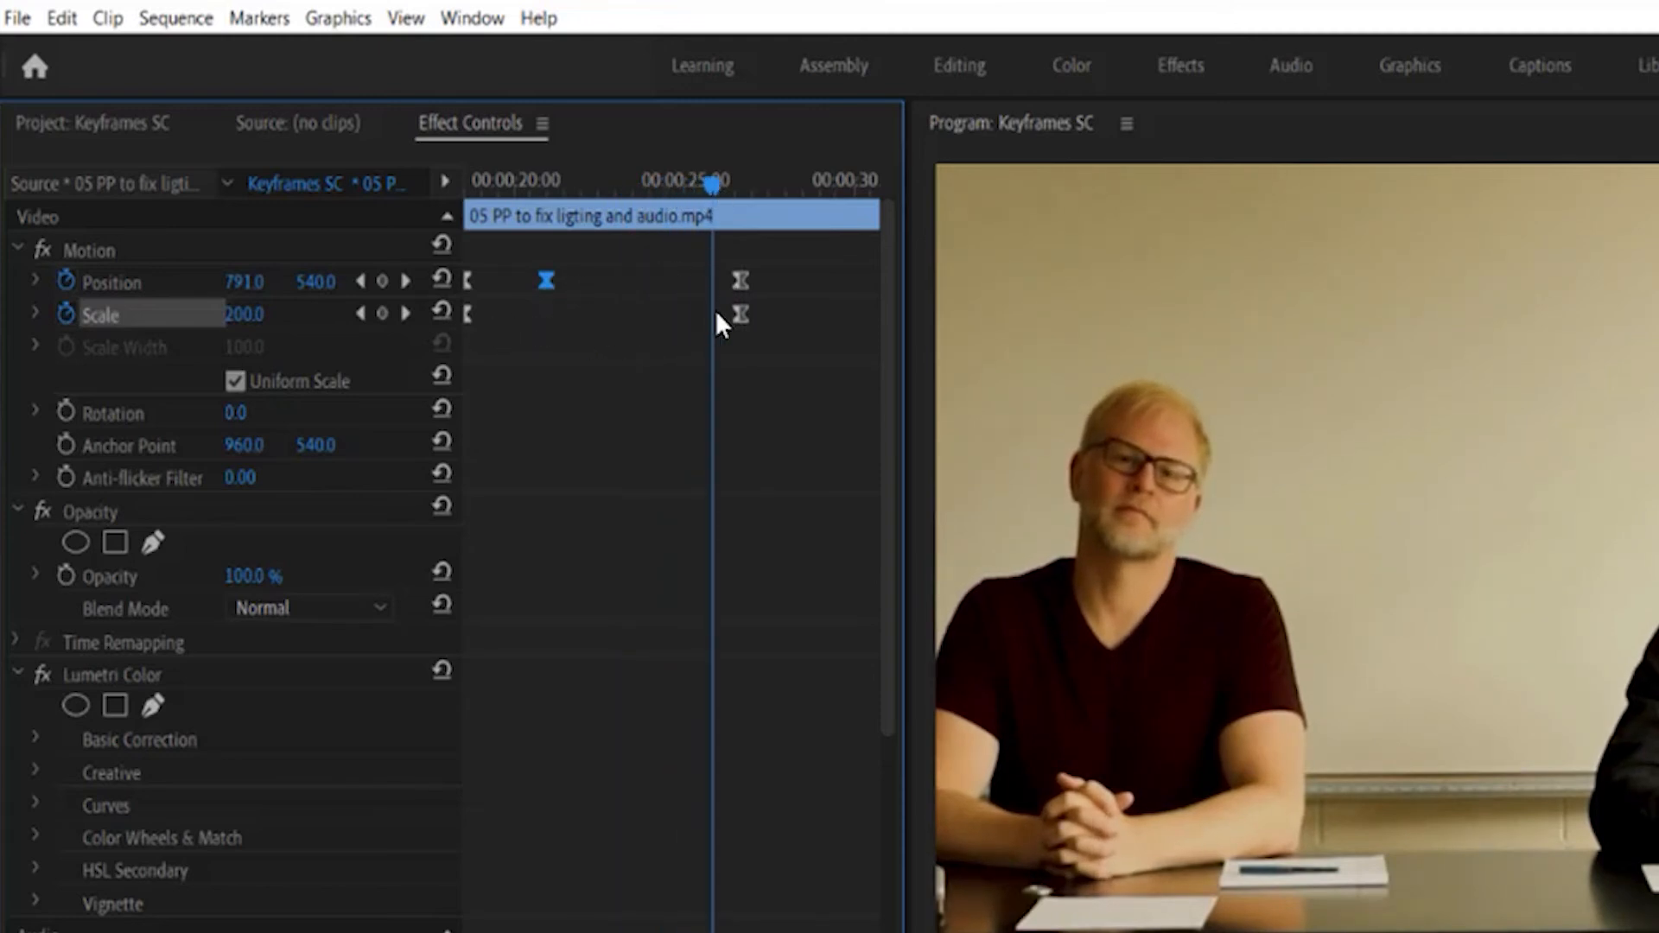
{"action": "left_click_drag", "start_coordinate": [714, 183], "coordinate": [741, 200]}
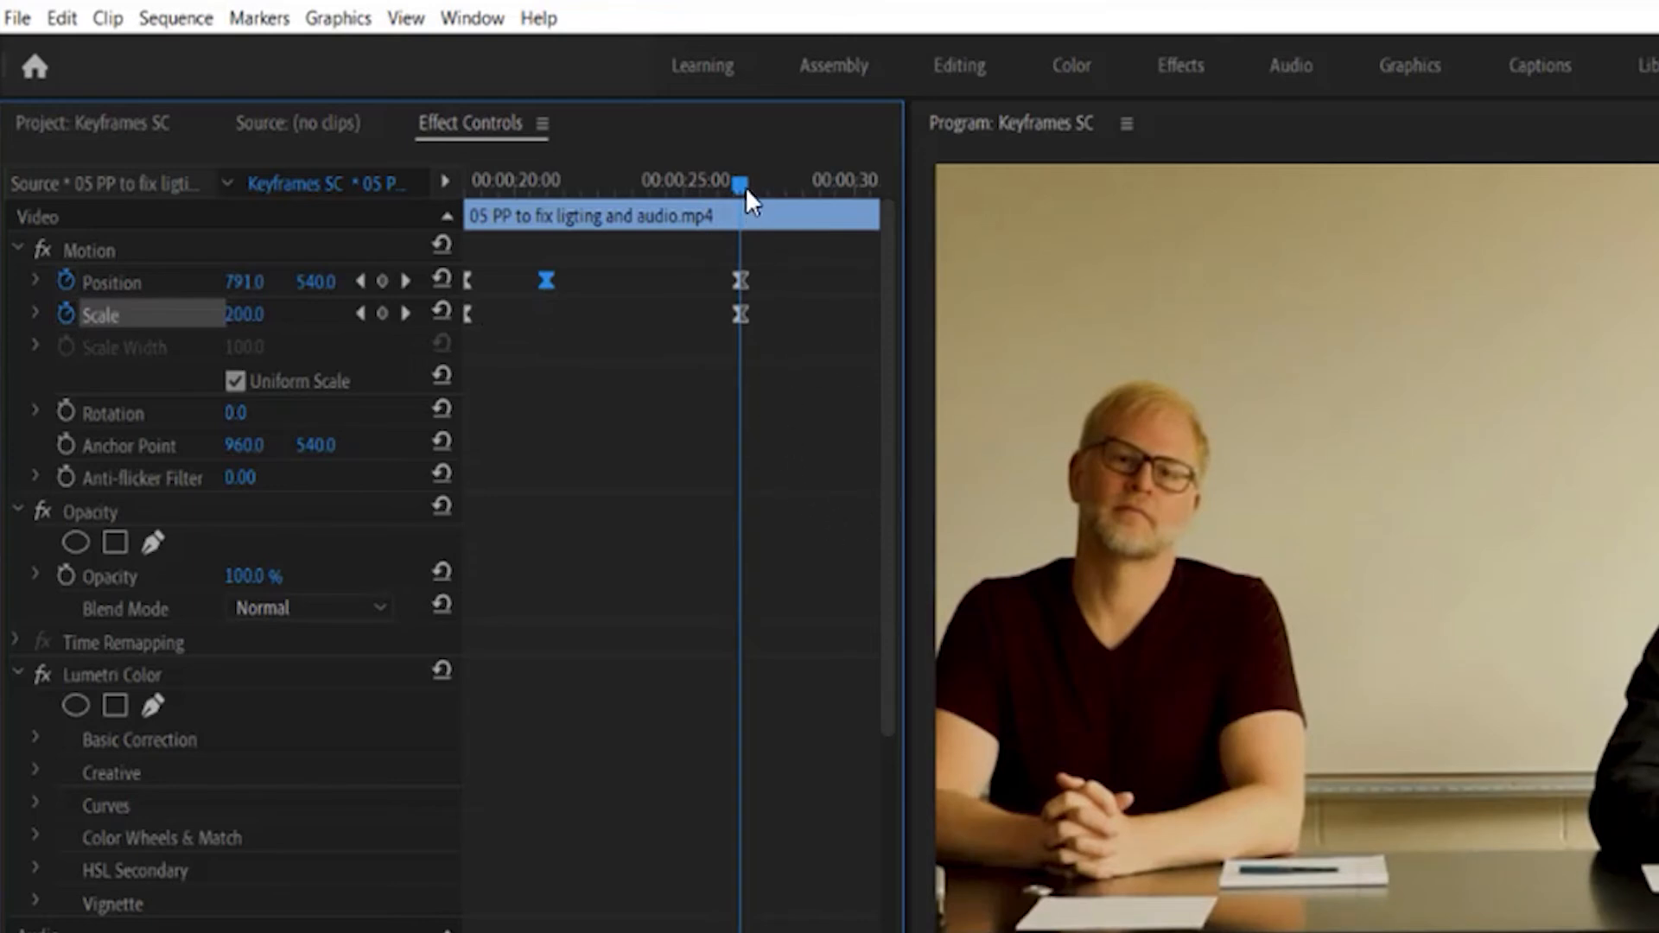
Set the second clip's Scale to 150 at 00:00:29:02 to zoom out
{"action": "key", "text": "Down"}
{"action": "left_click", "coordinate": [249, 316]}
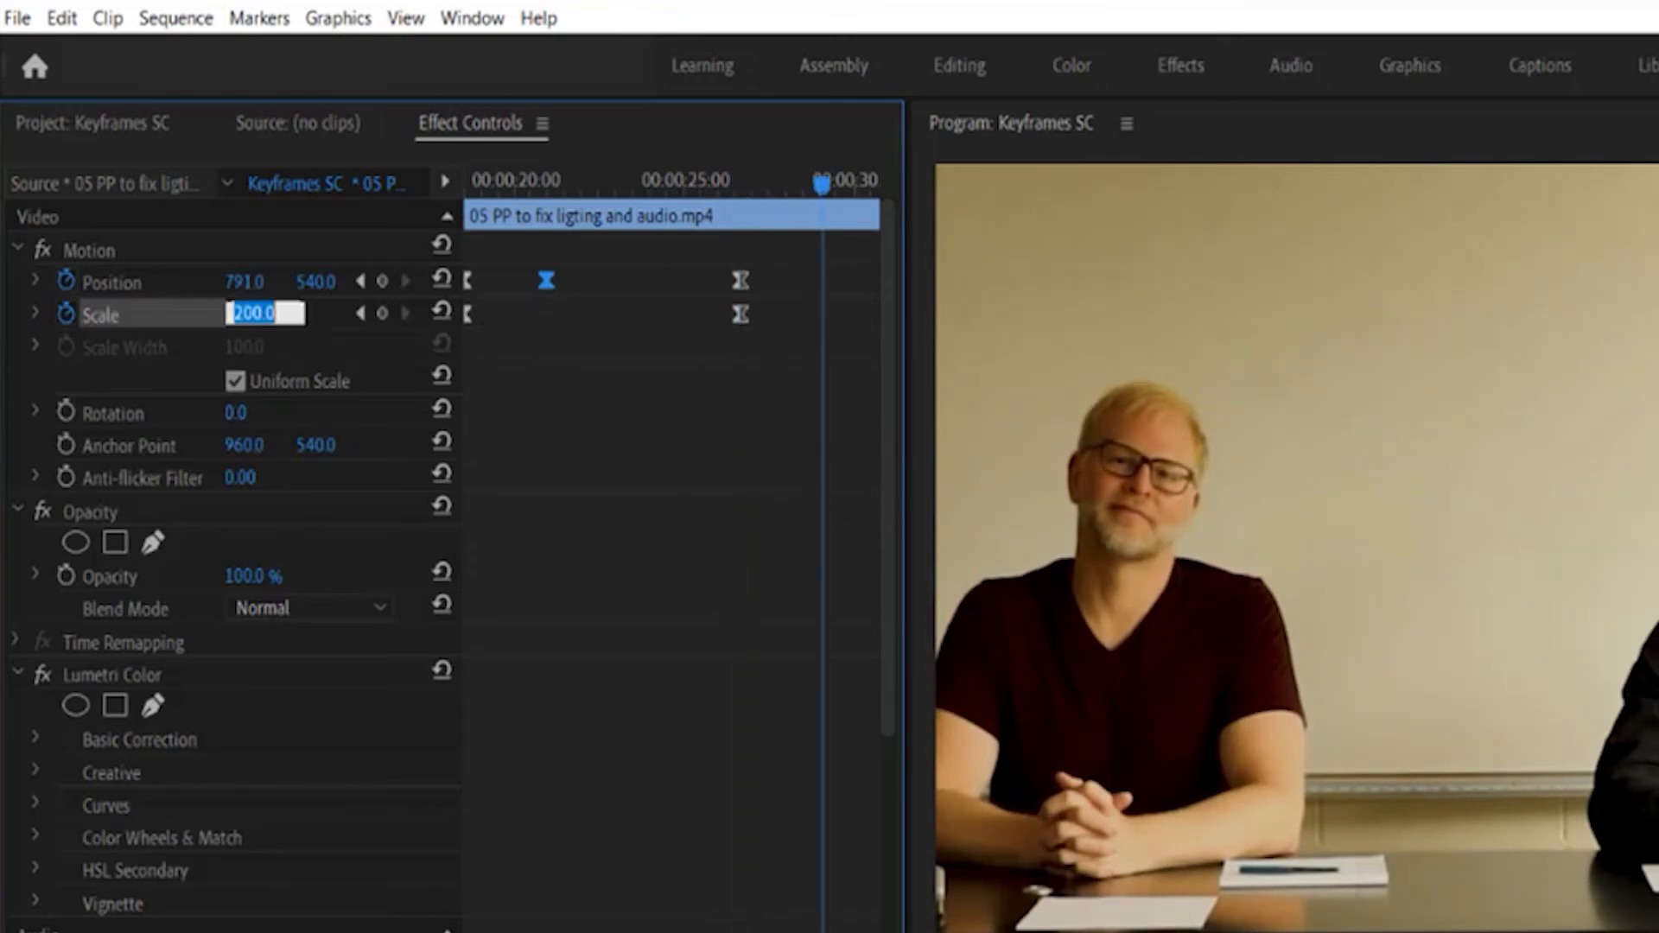
{"action": "type", "text": "150"}
{"action": "key", "text": "Return"}
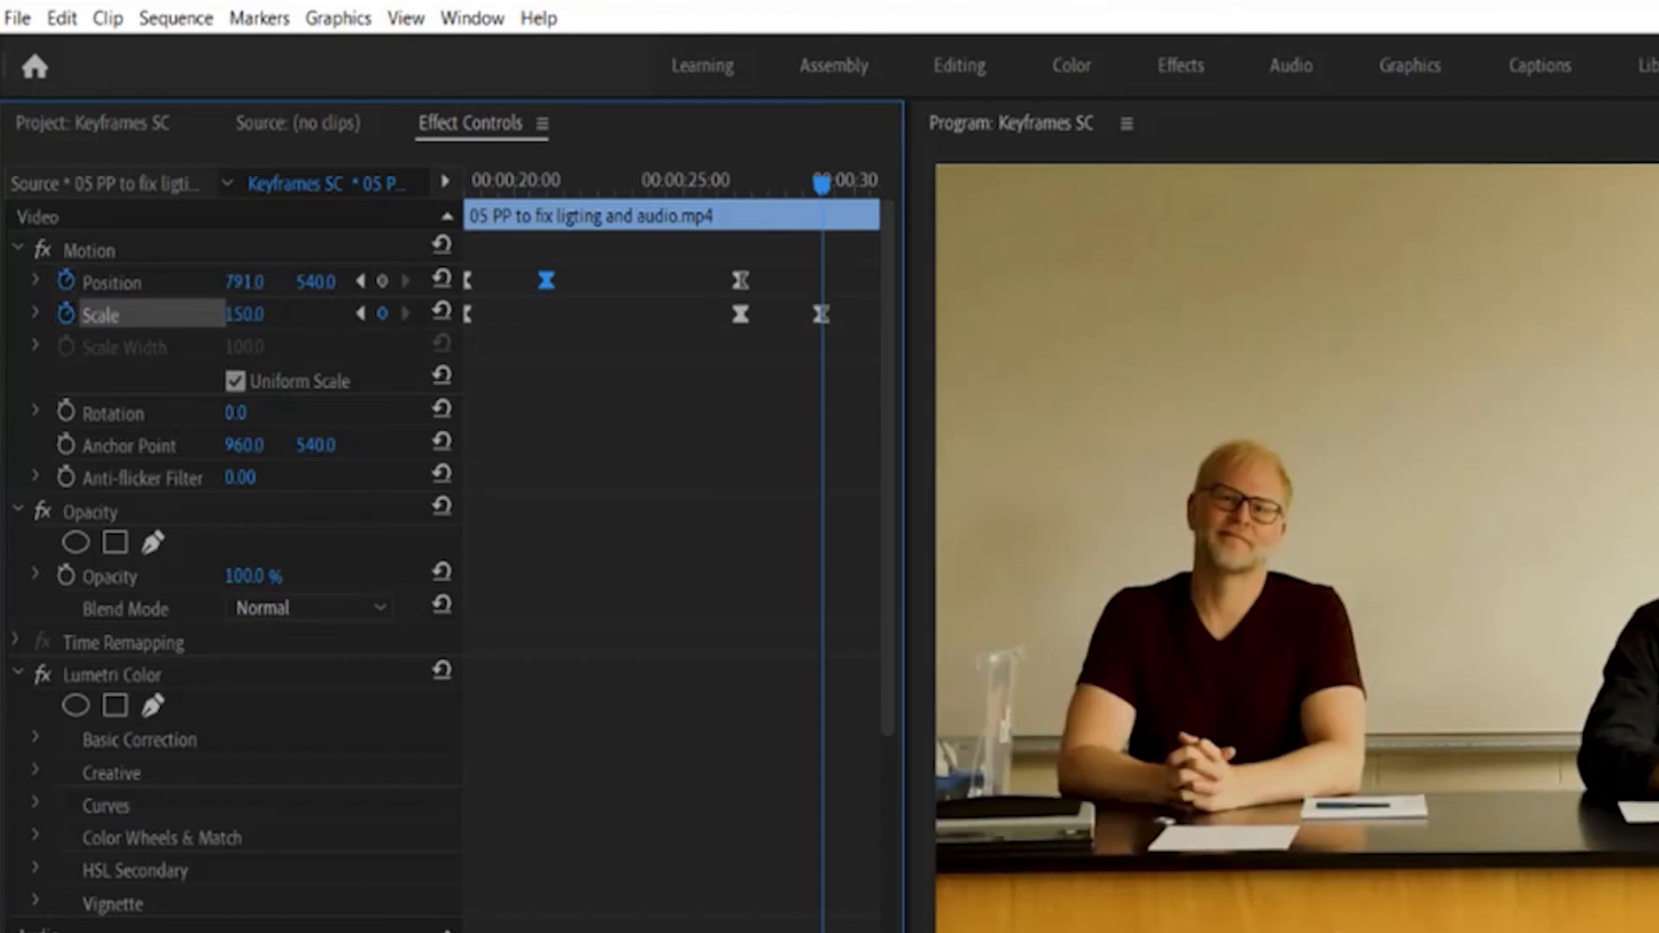
{"action": "key", "text": "minus"}
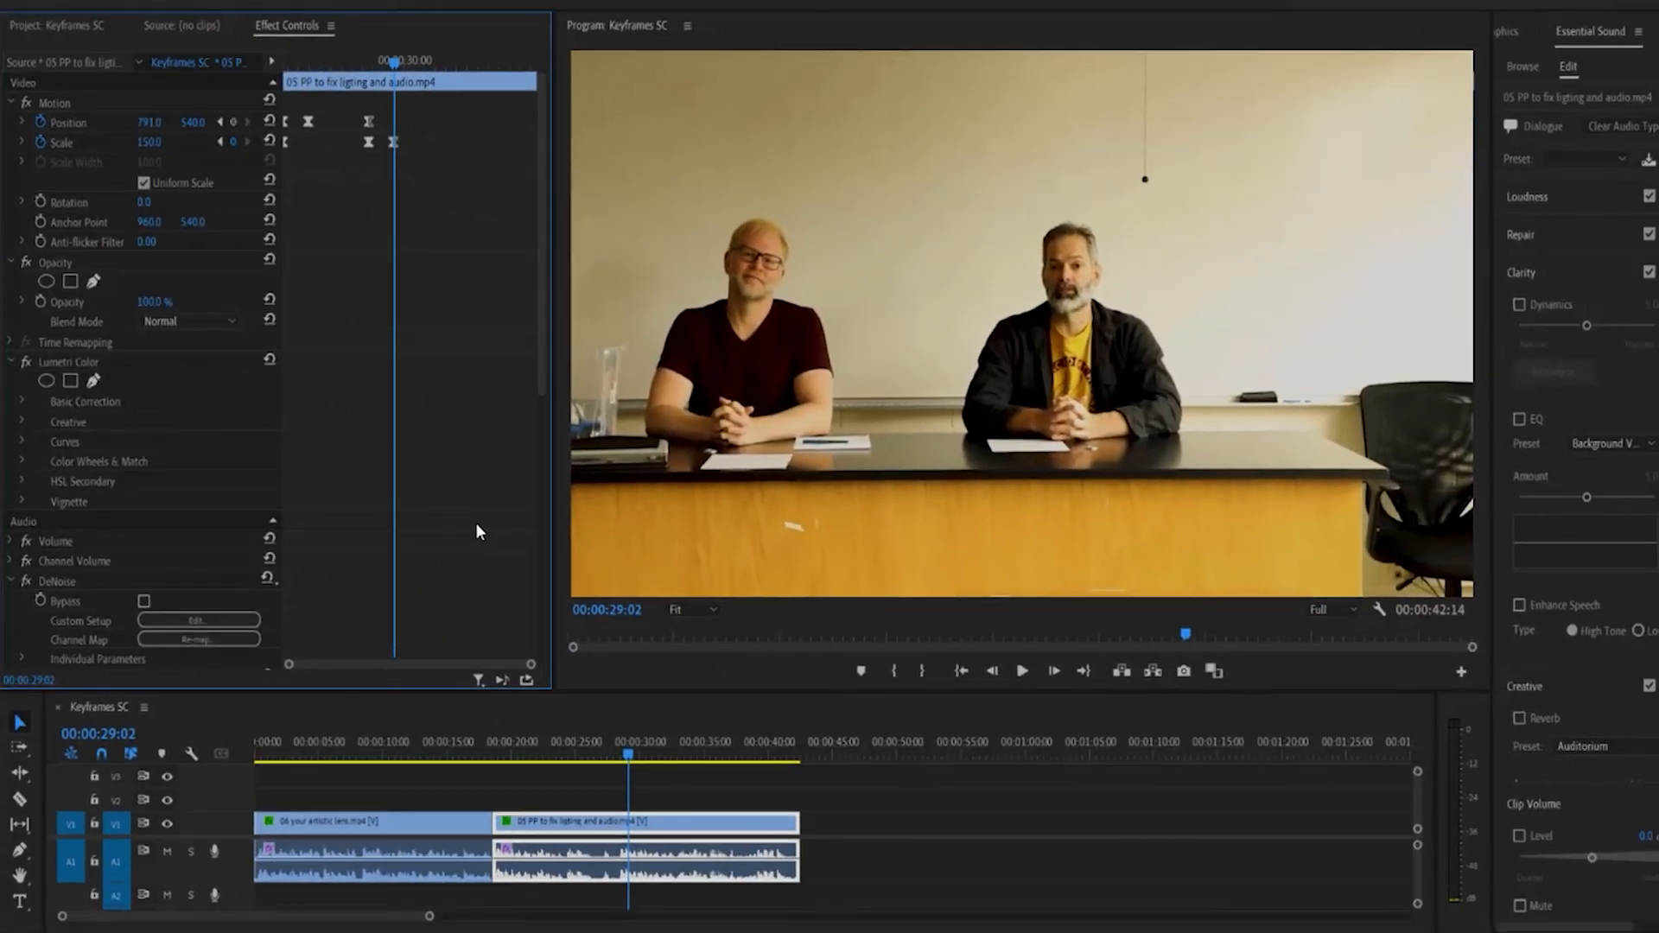
Review the zoom-in in the first clip, 06 your artistic lens.mp4, and copy its first Position keyframe
{"action": "left_click", "coordinate": [311, 827]}
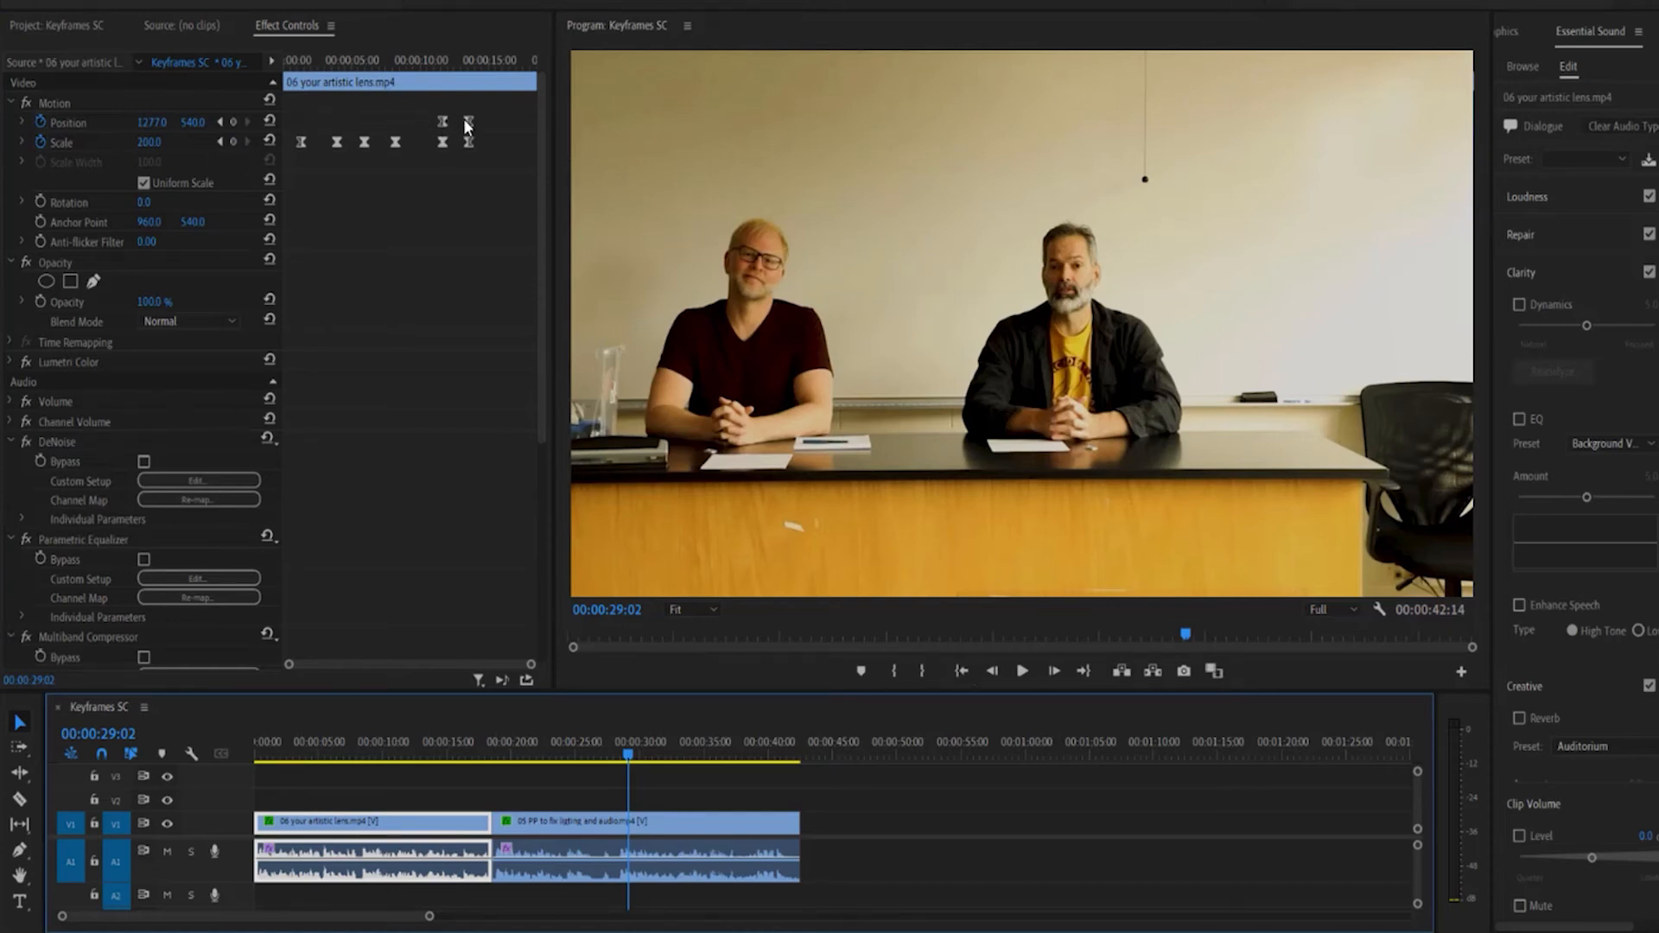
{"action": "left_click", "coordinate": [430, 64]}
{"action": "key", "text": "space"}
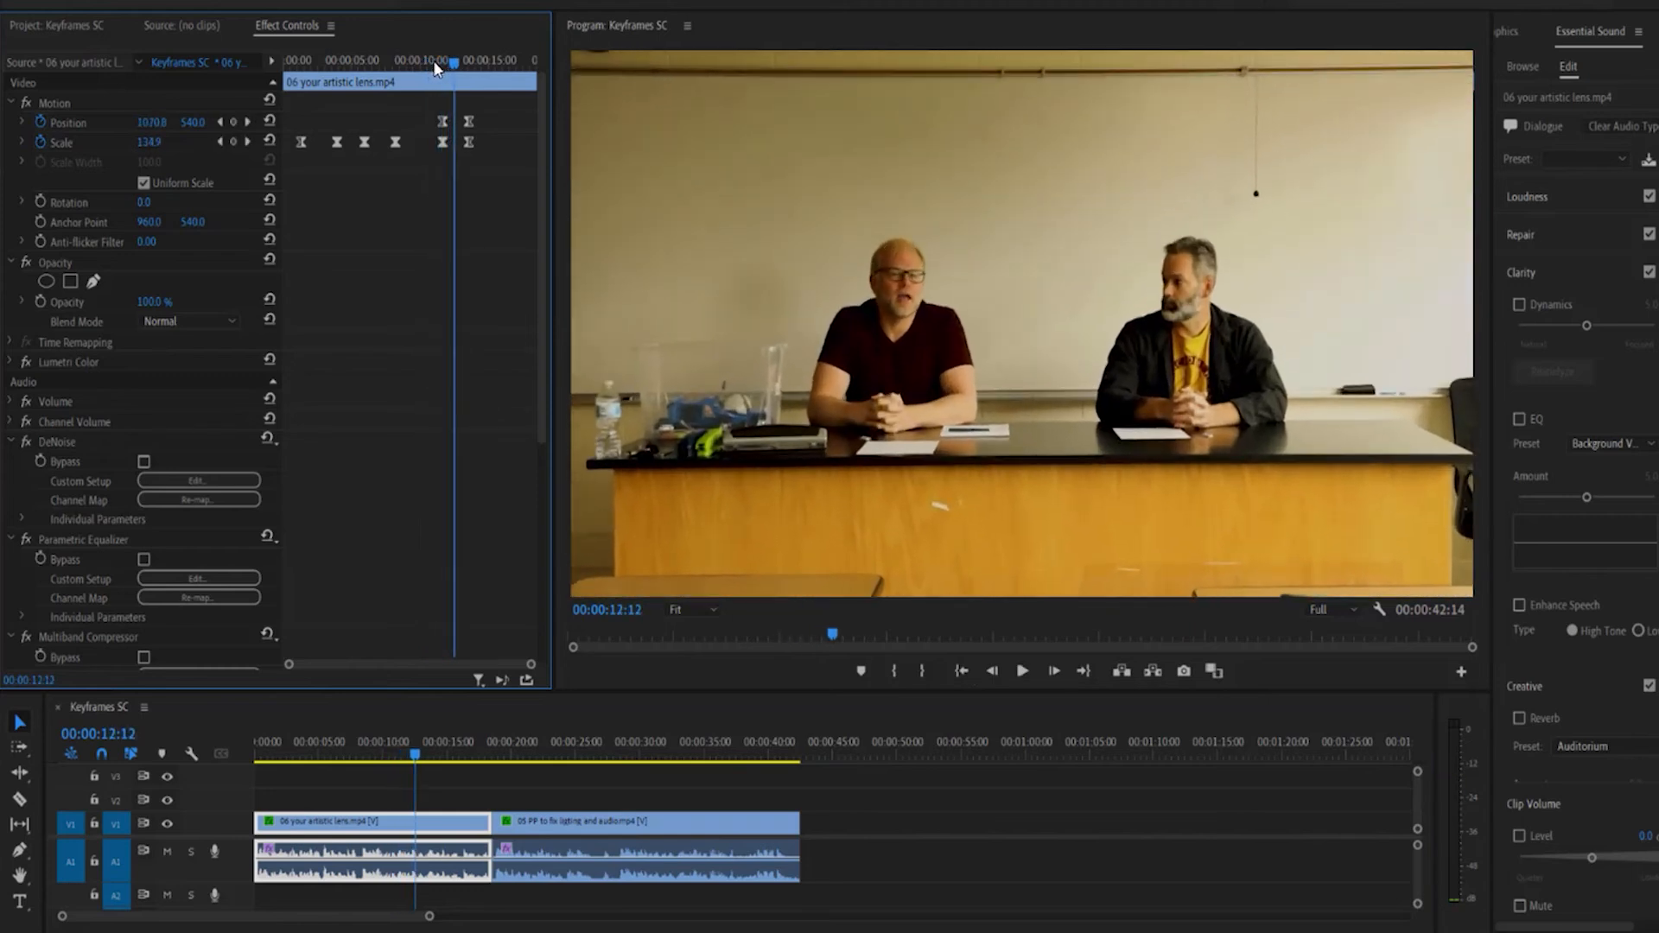
{"action": "left_click", "coordinate": [433, 59]}
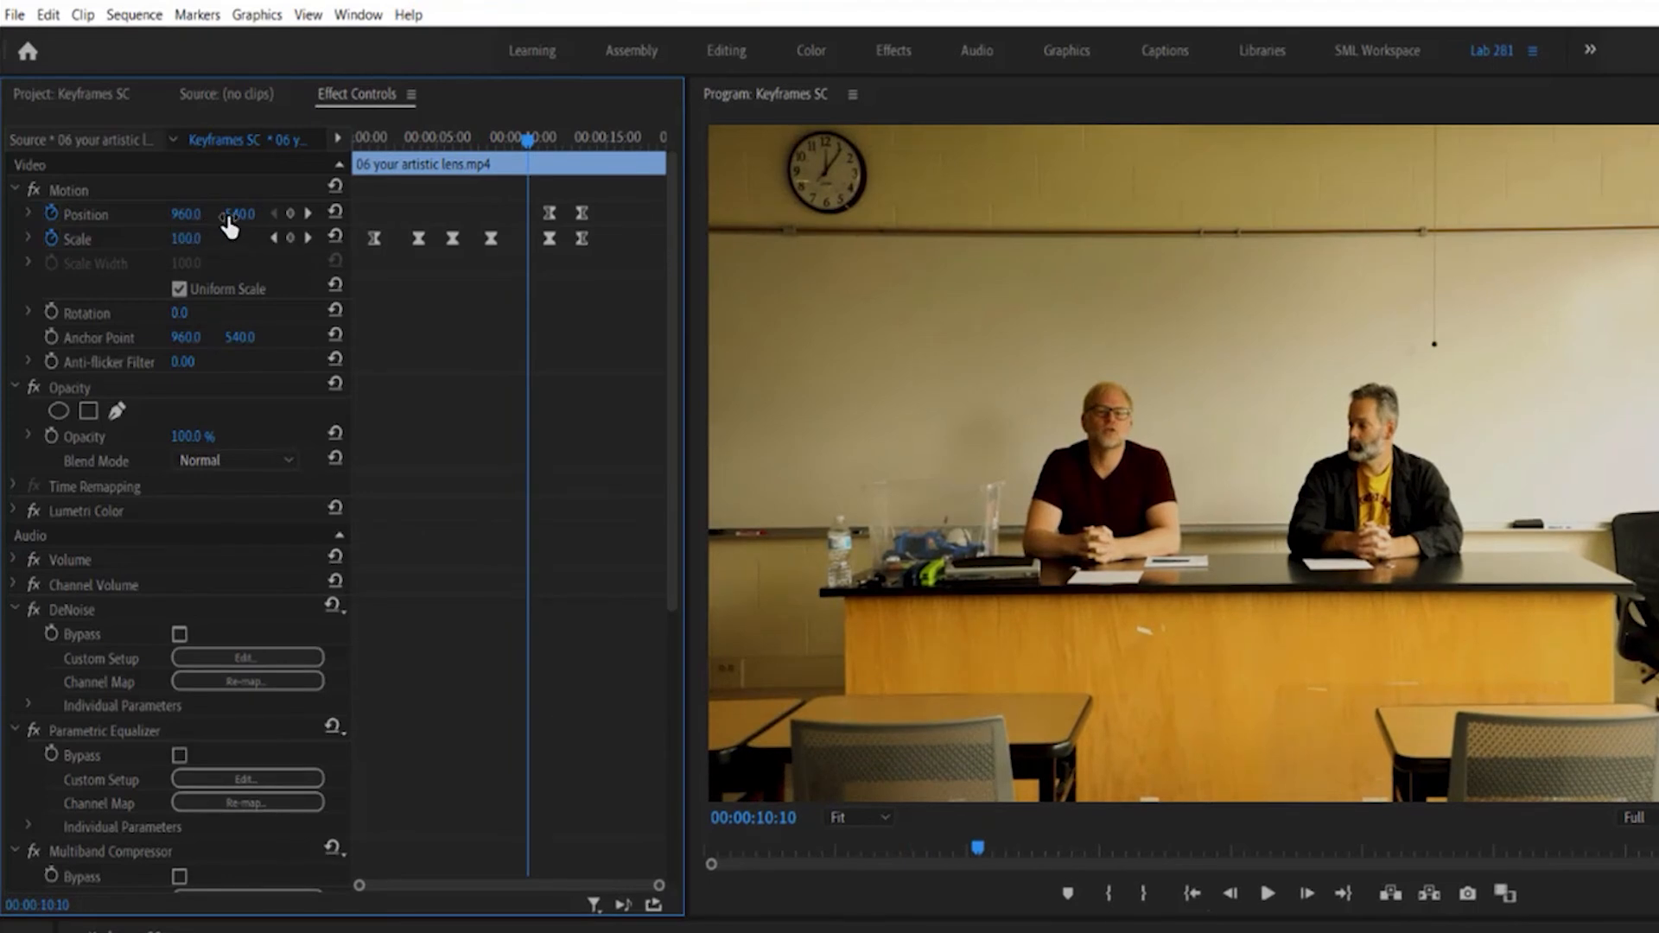
{"action": "left_click", "coordinate": [548, 213]}
Paste the copied Position keyframe (960, 540) into the second clip at 00:00:29:02, in line with the last Scale keyframe
{"action": "left_click", "coordinate": [605, 929]}
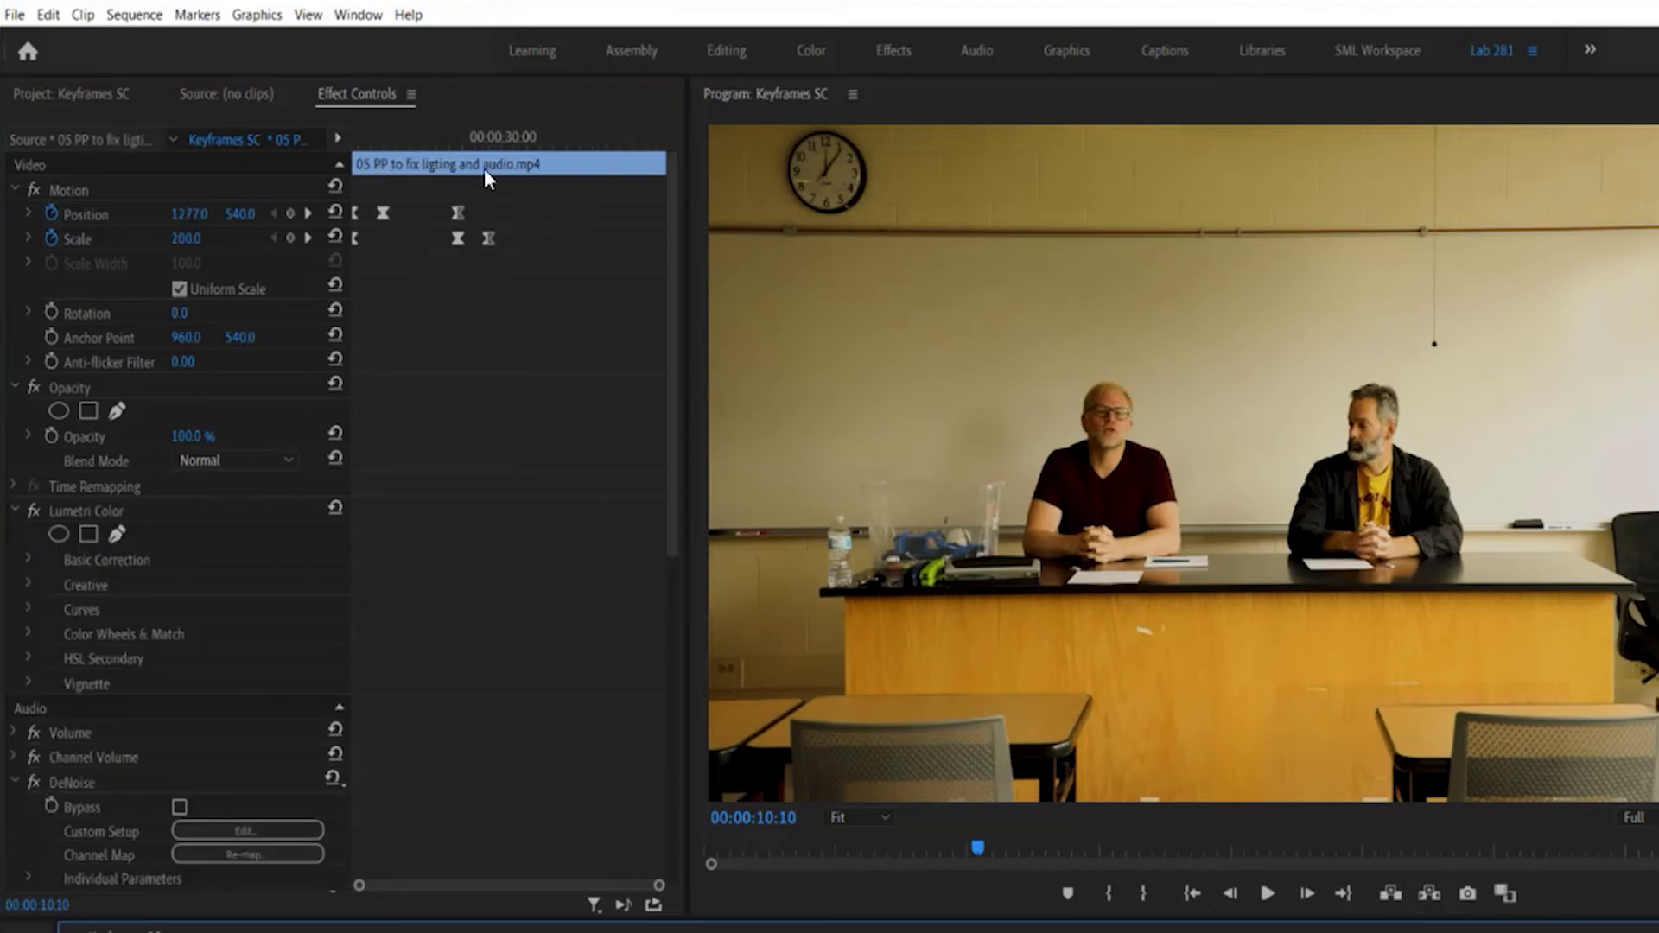
{"action": "left_click", "coordinate": [484, 137]}
{"action": "left_click", "coordinate": [489, 136]}
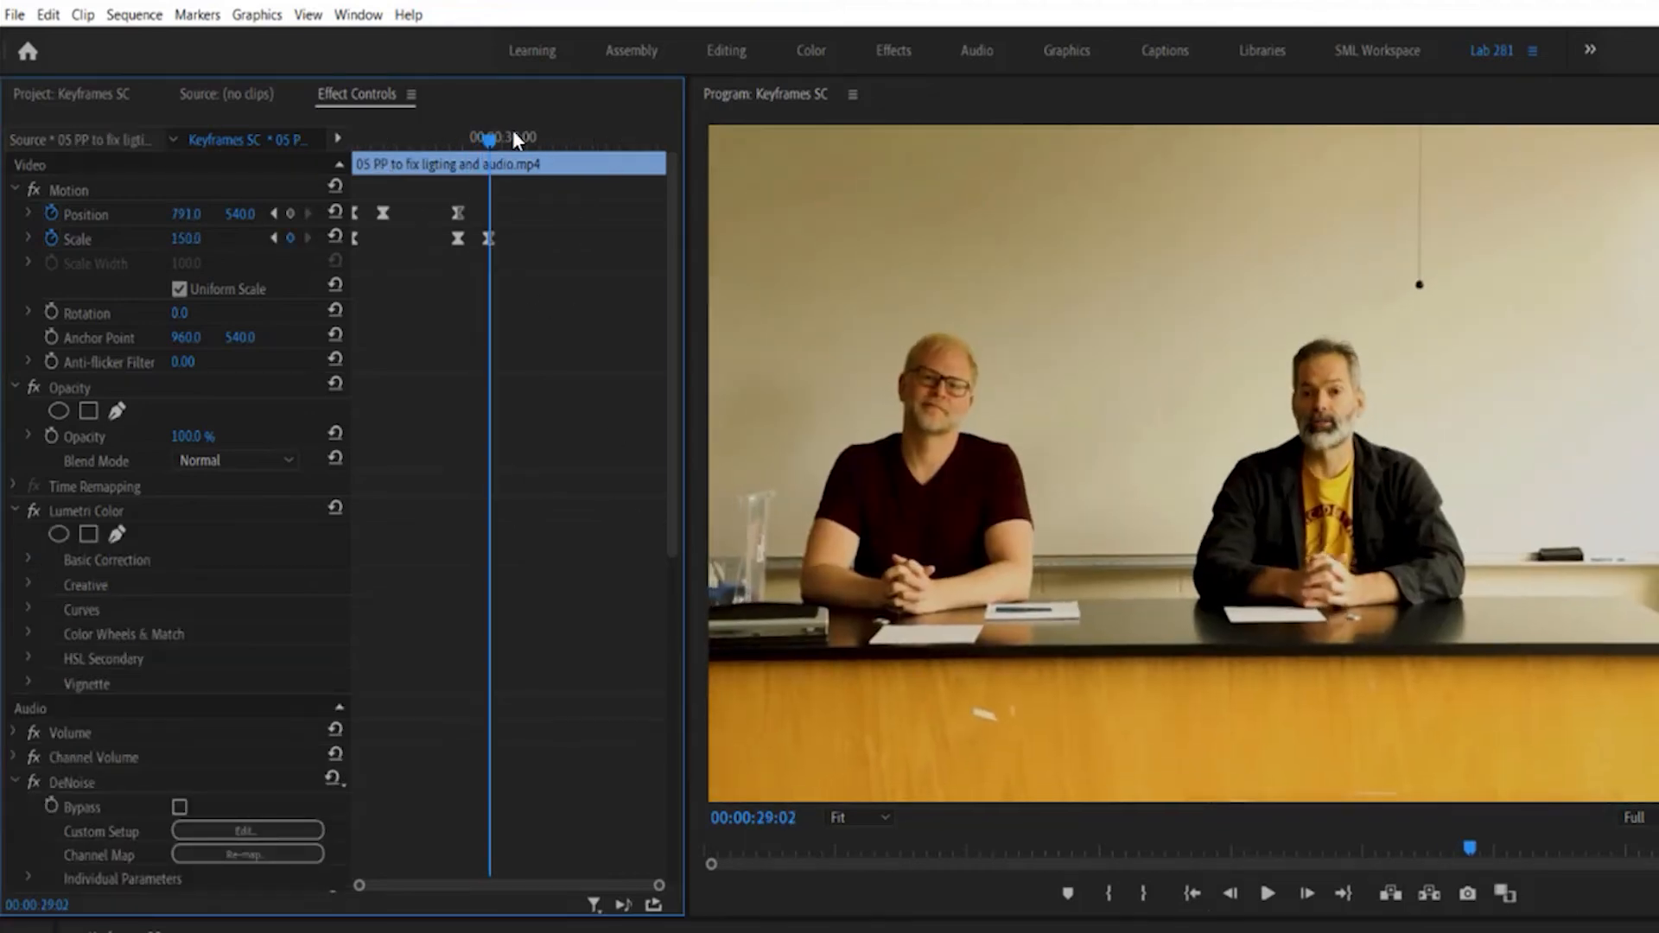
{"action": "left_click", "coordinate": [517, 137]}
{"action": "left_click_drag", "start_coordinate": [519, 136], "coordinate": [481, 143]}
{"action": "left_click", "coordinate": [137, 19]}
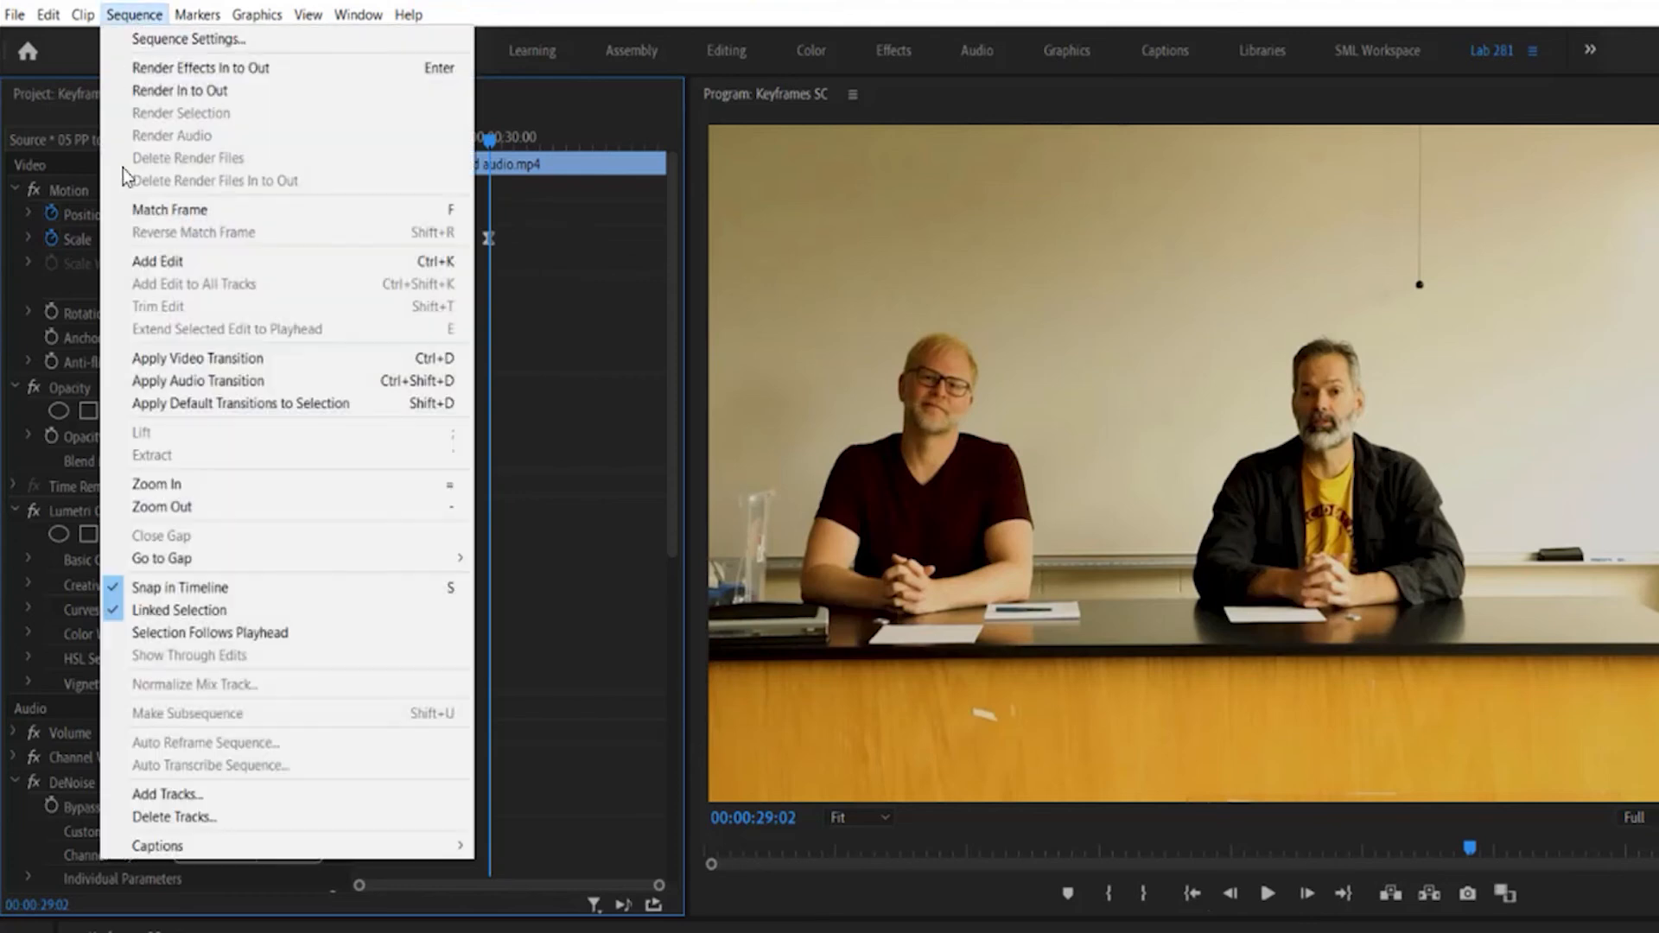
{"action": "left_click", "coordinate": [539, 527]}
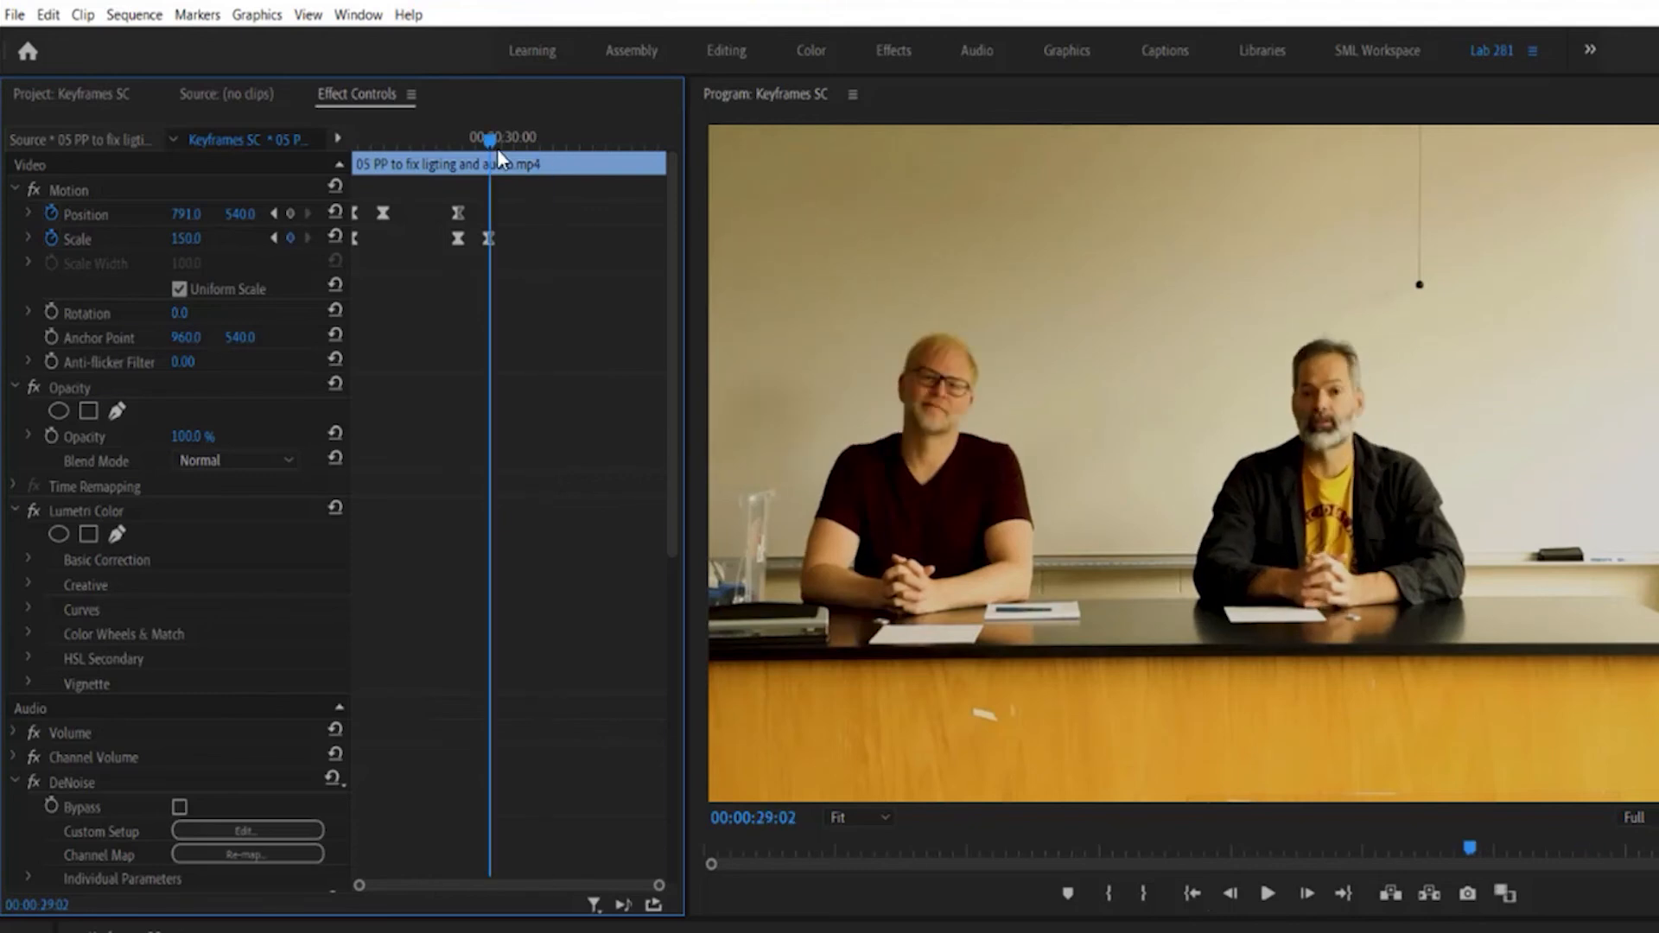
{"action": "mouse_move", "coordinate": [491, 148]}
{"action": "left_mouse_down"}
{"action": "mouse_move", "coordinate": [462, 156]}
{"action": "mouse_move", "coordinate": [480, 149]}
{"action": "left_mouse_up"}
{"action": "key", "text": "ctrl+v"}
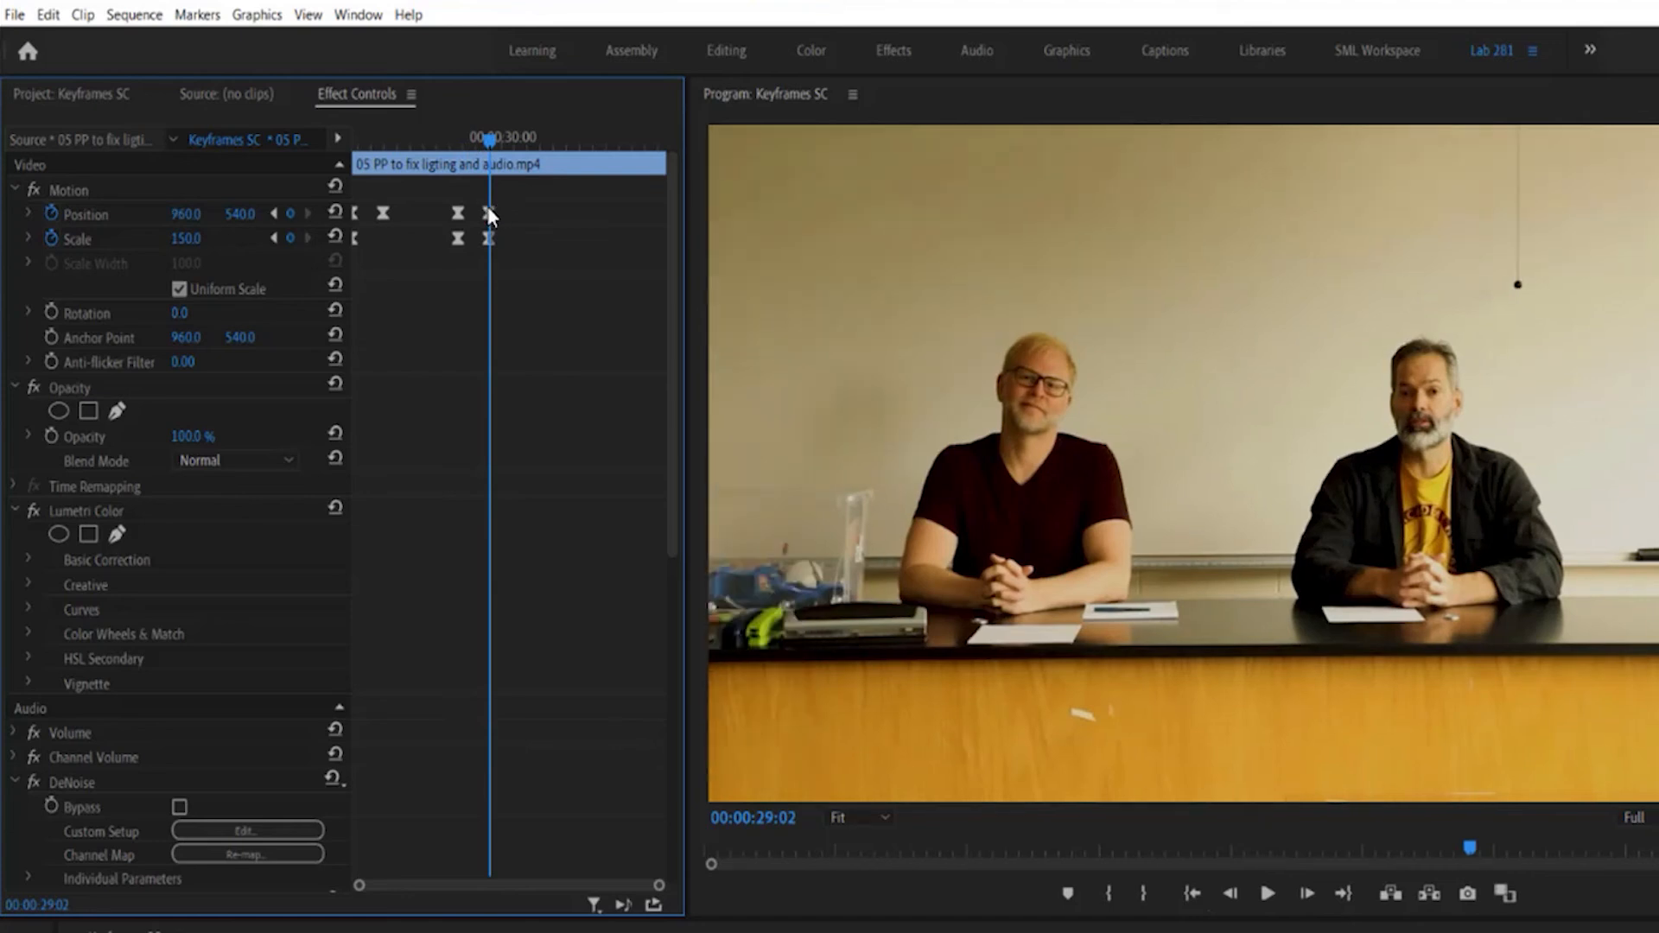
Play back the second clip's combined zoom-out and reframing from about 00:00:27:00
{"action": "left_click_drag", "start_coordinate": [489, 148], "coordinate": [455, 144]}
{"action": "key", "text": "space"}
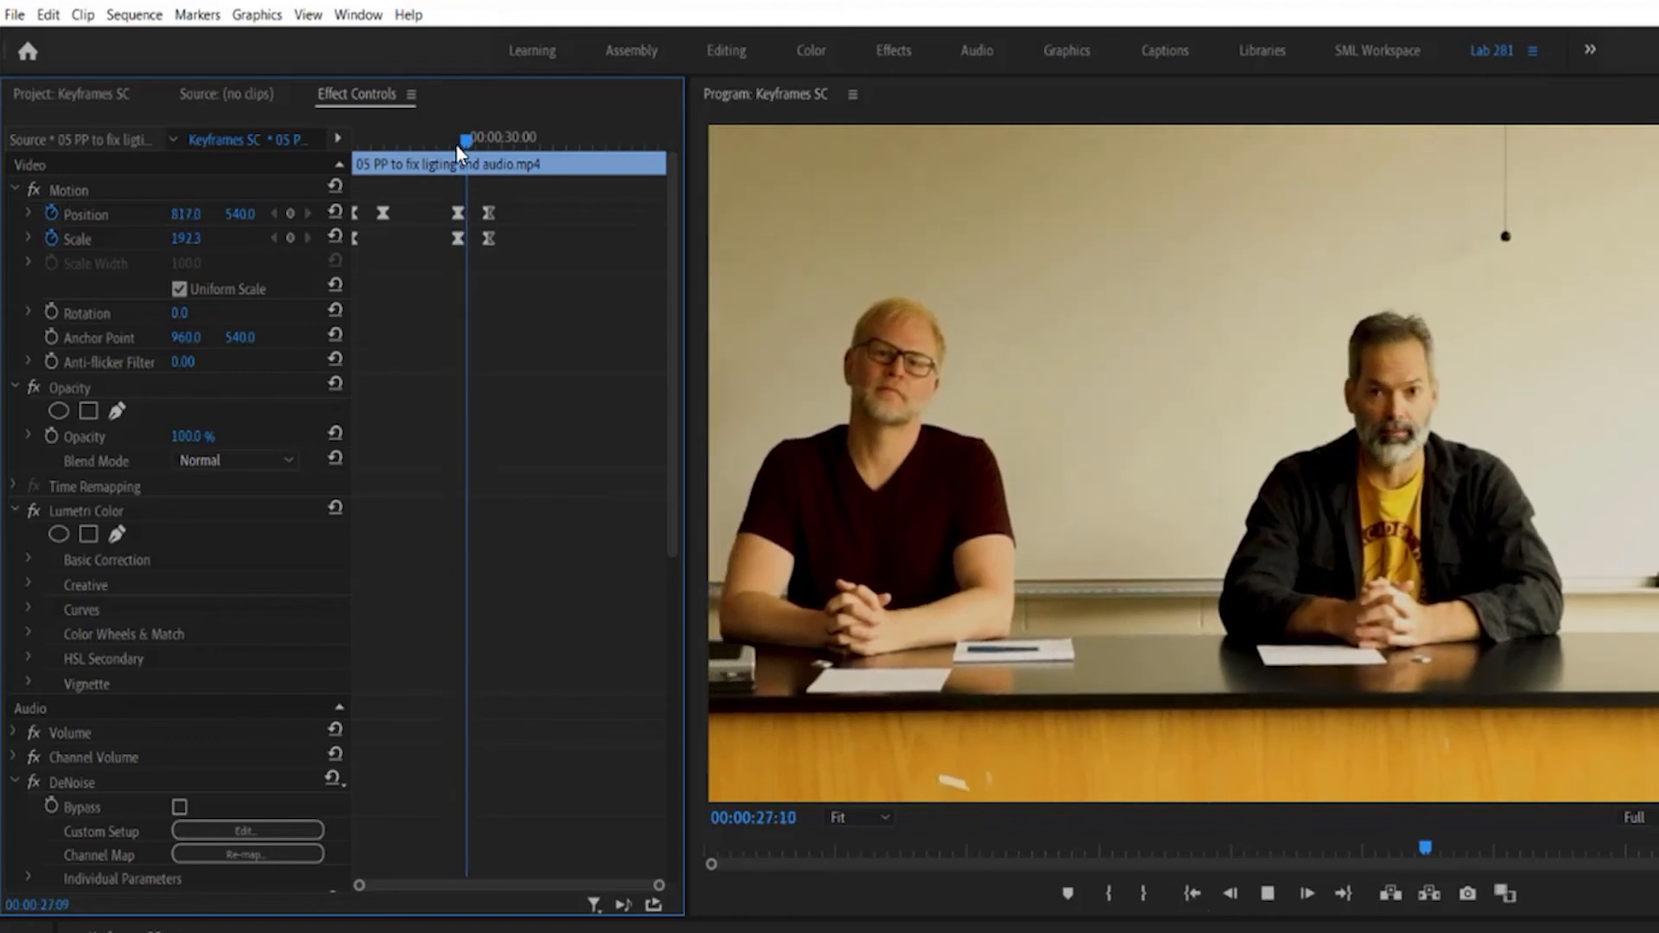
{"action": "key", "text": "space"}
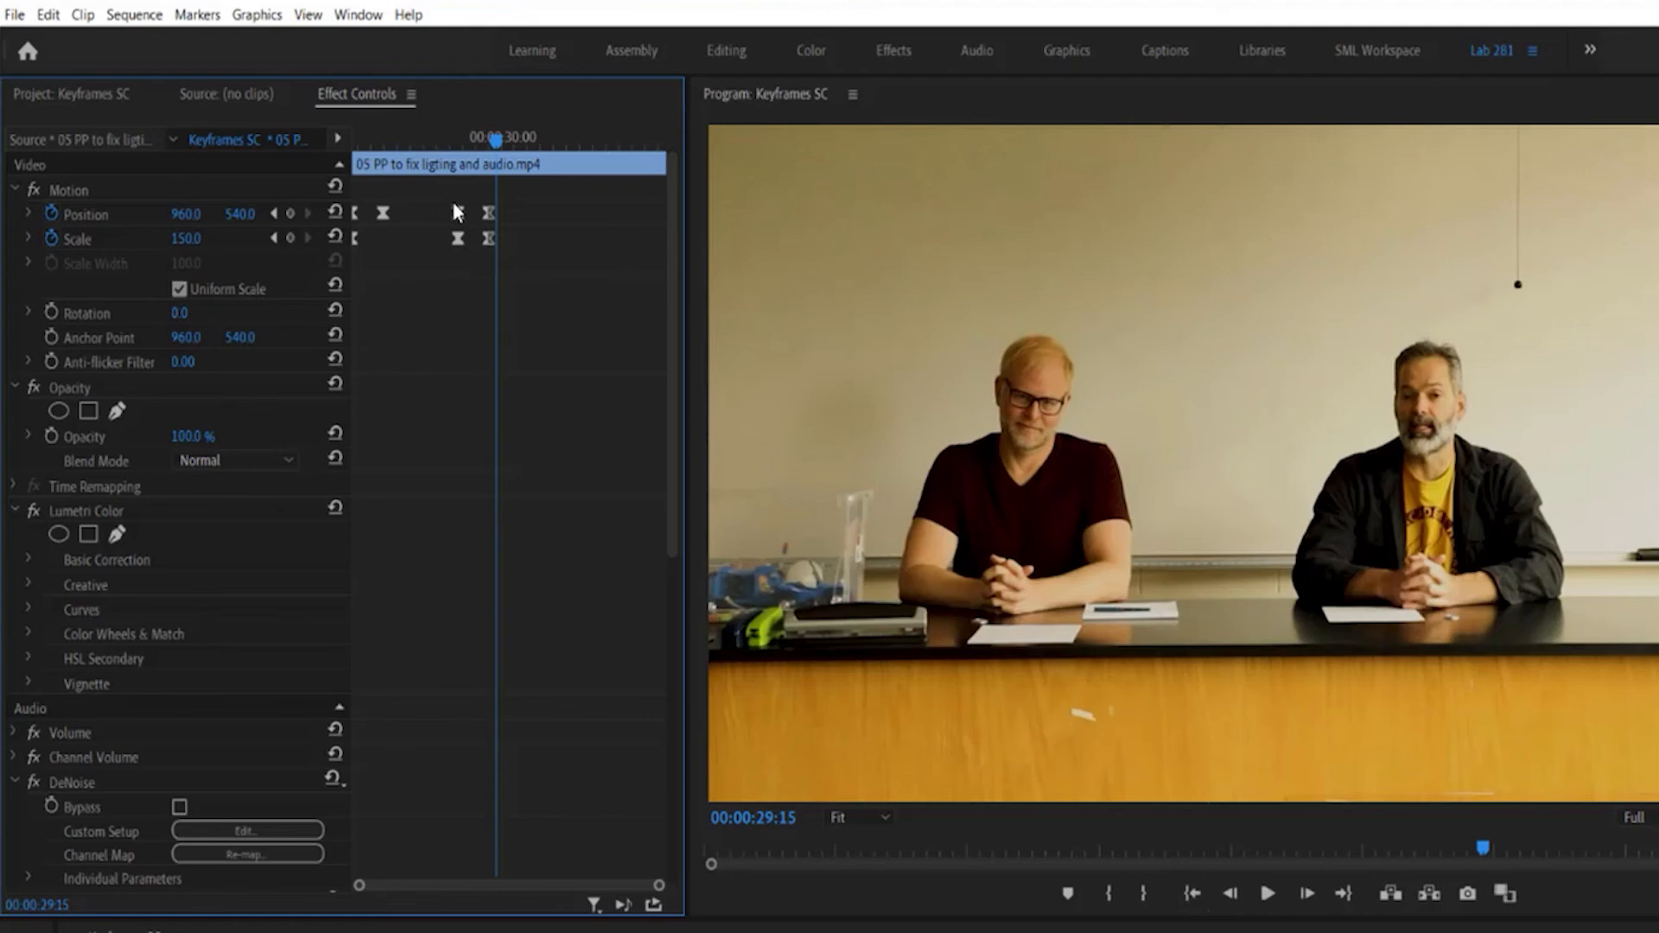
Apply both Ease In and Ease Out to the second clip's last two Position and last two Scale keyframes
{"action": "left_click_drag", "start_coordinate": [446, 197], "coordinate": [498, 257]}
{"action": "left_click_drag", "start_coordinate": [446, 195], "coordinate": [503, 246]}
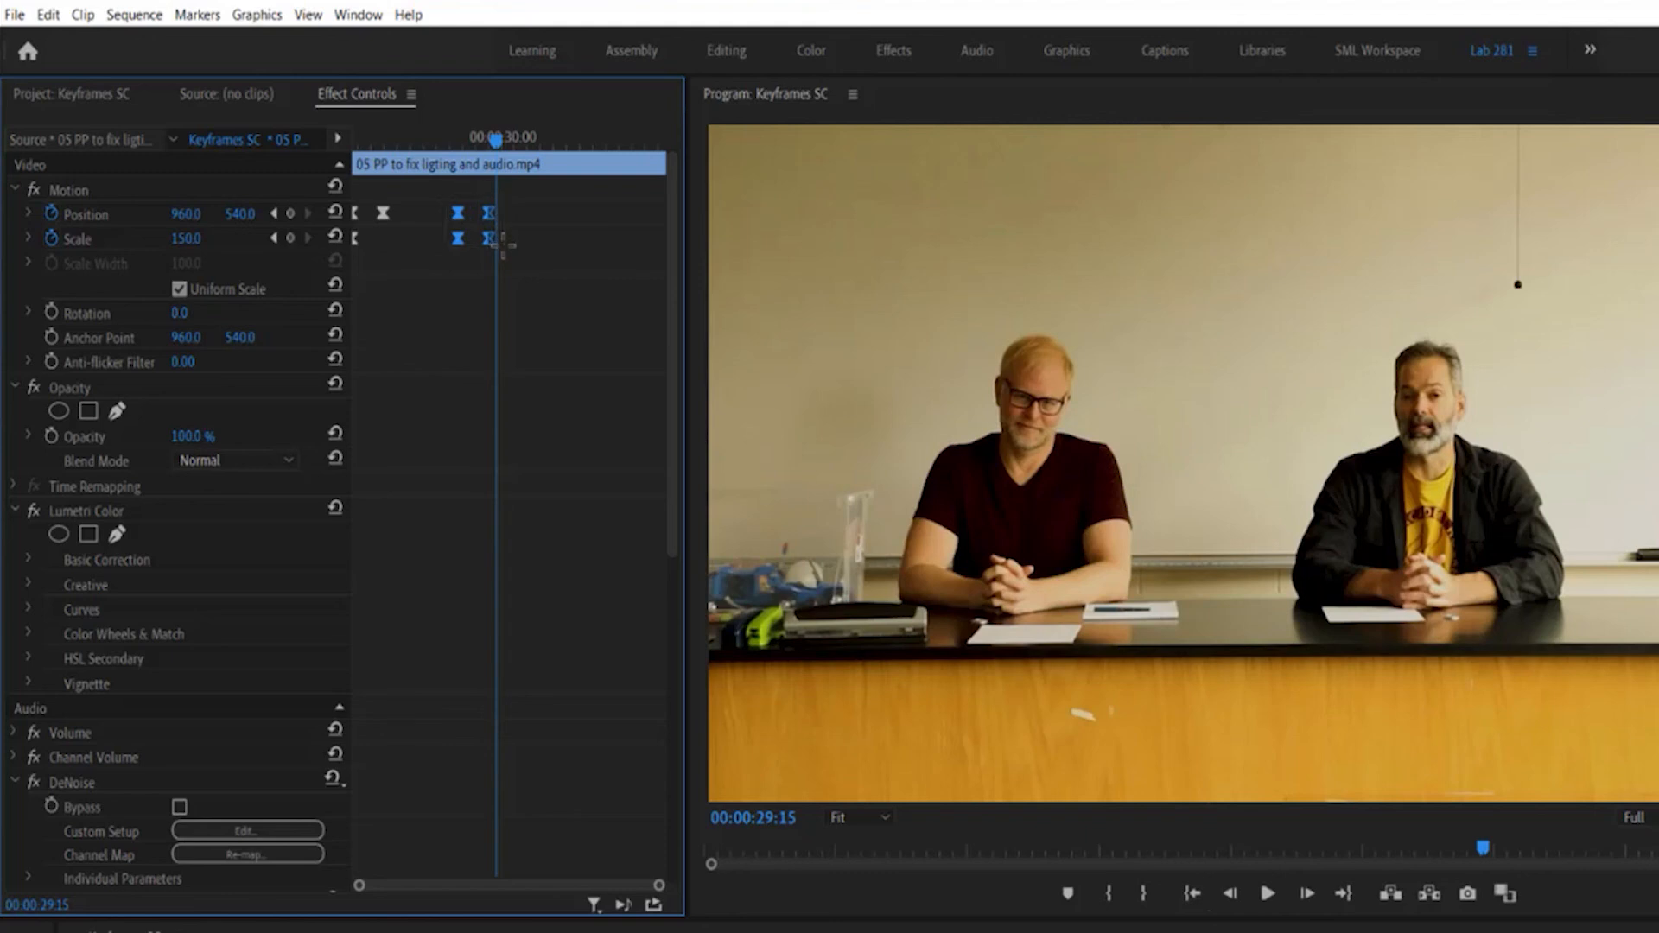
{"action": "right_click", "coordinate": [459, 214]}
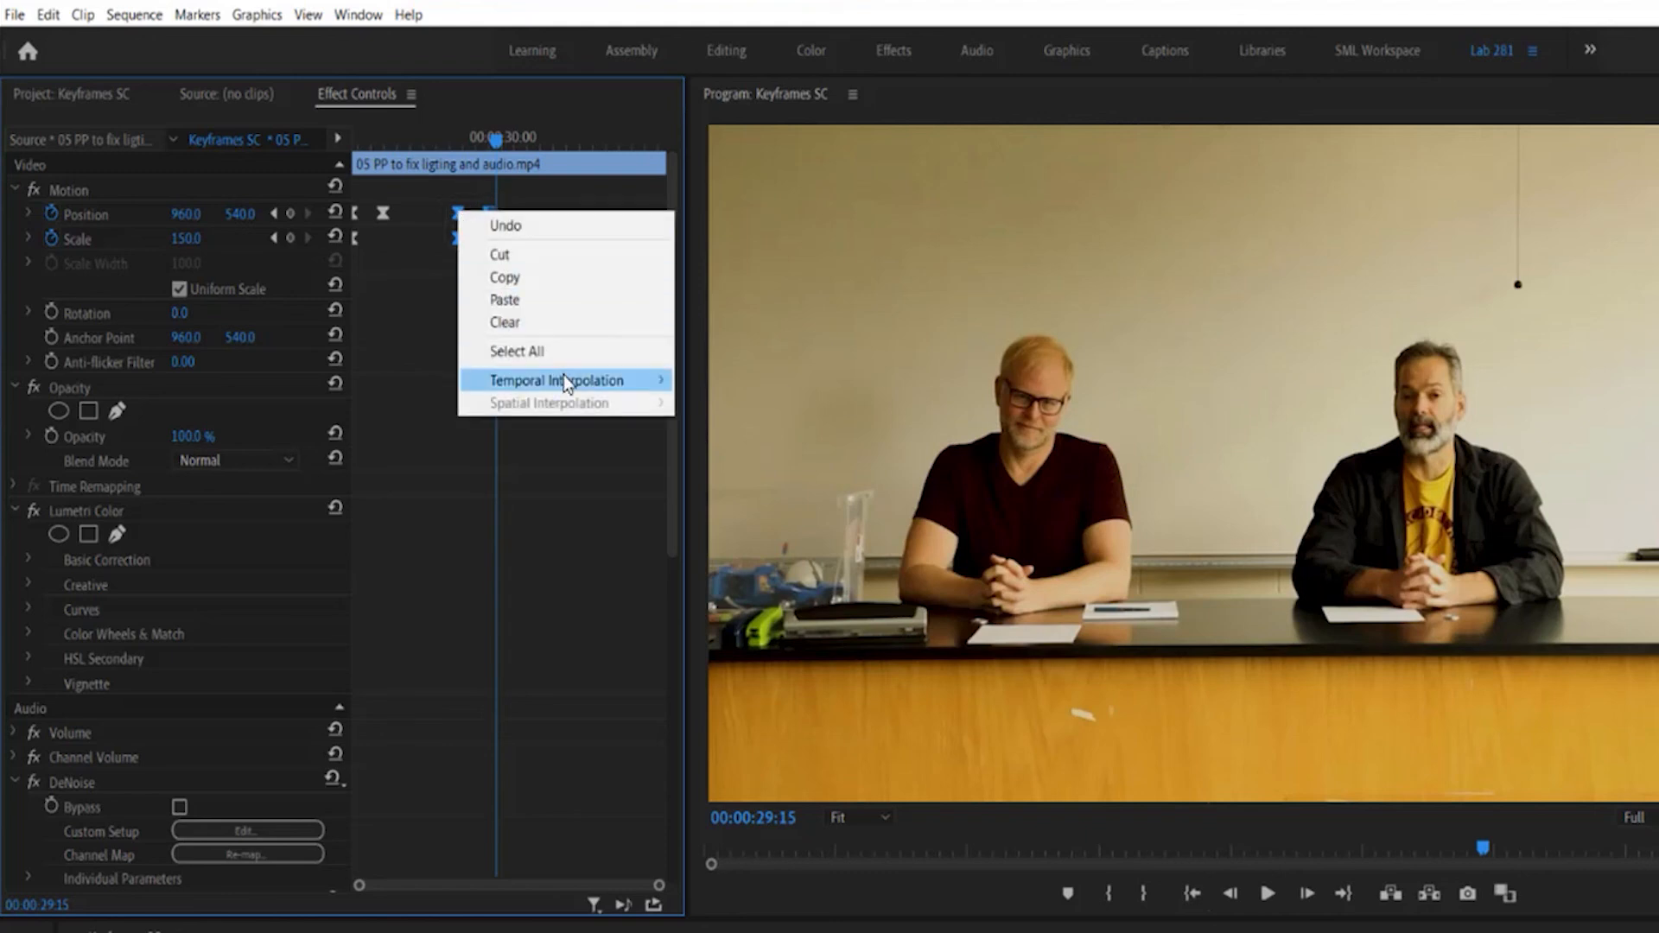
{"action": "mouse_move", "coordinate": [615, 384]}
{"action": "left_click", "coordinate": [722, 499]}
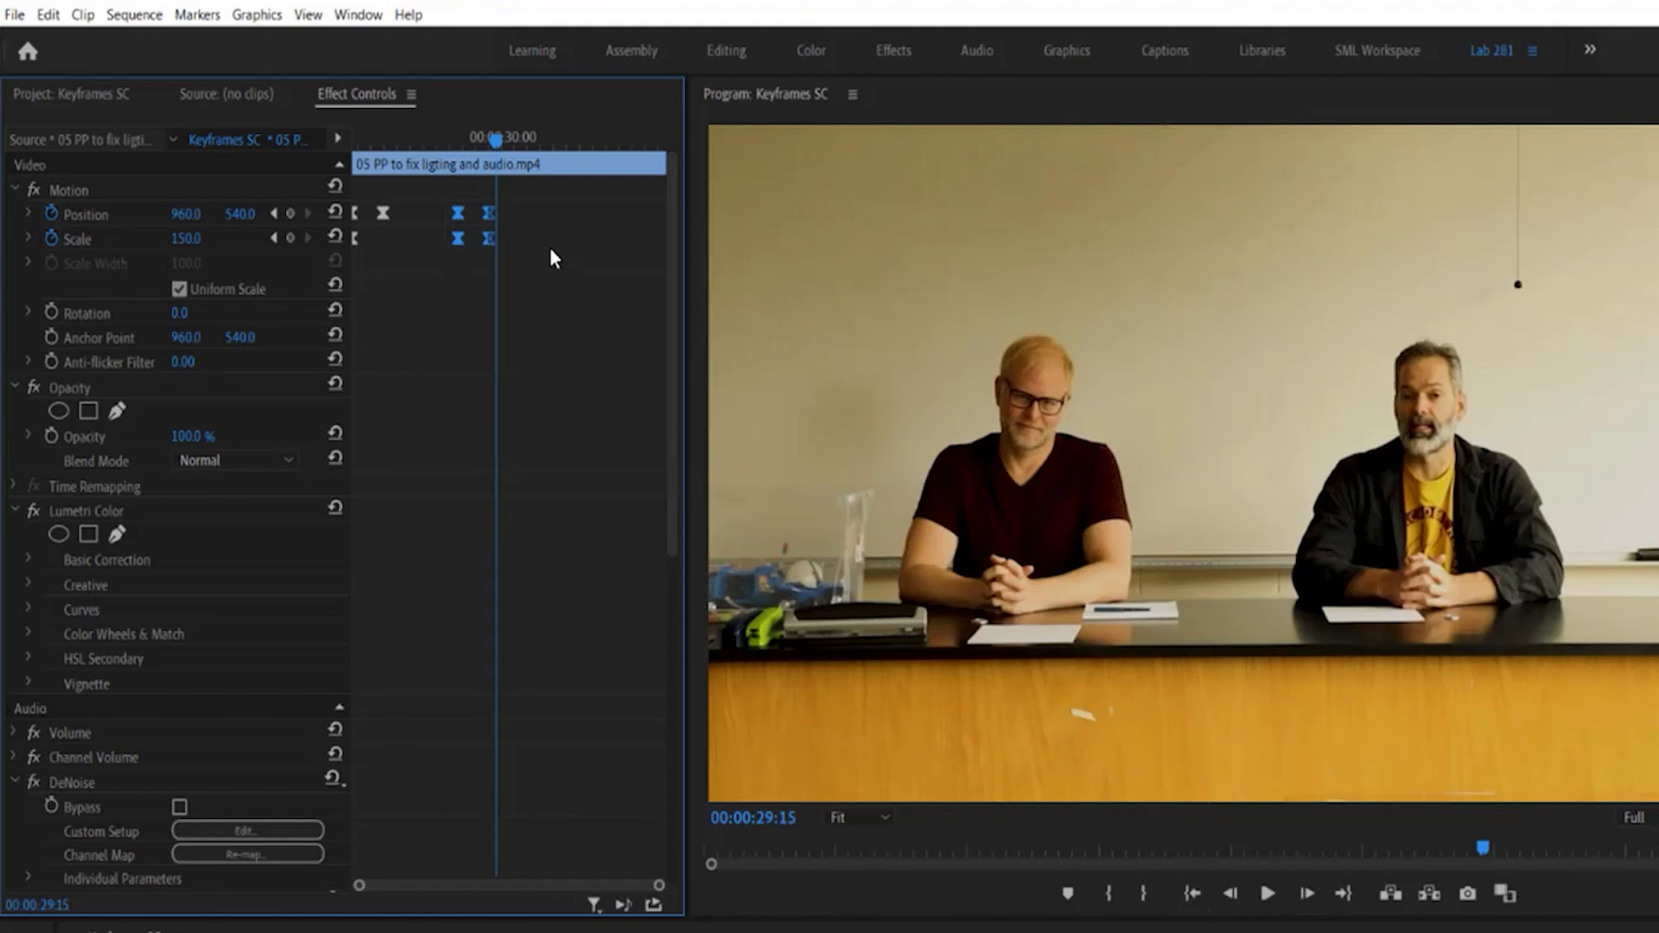
{"action": "right_click", "coordinate": [451, 212]}
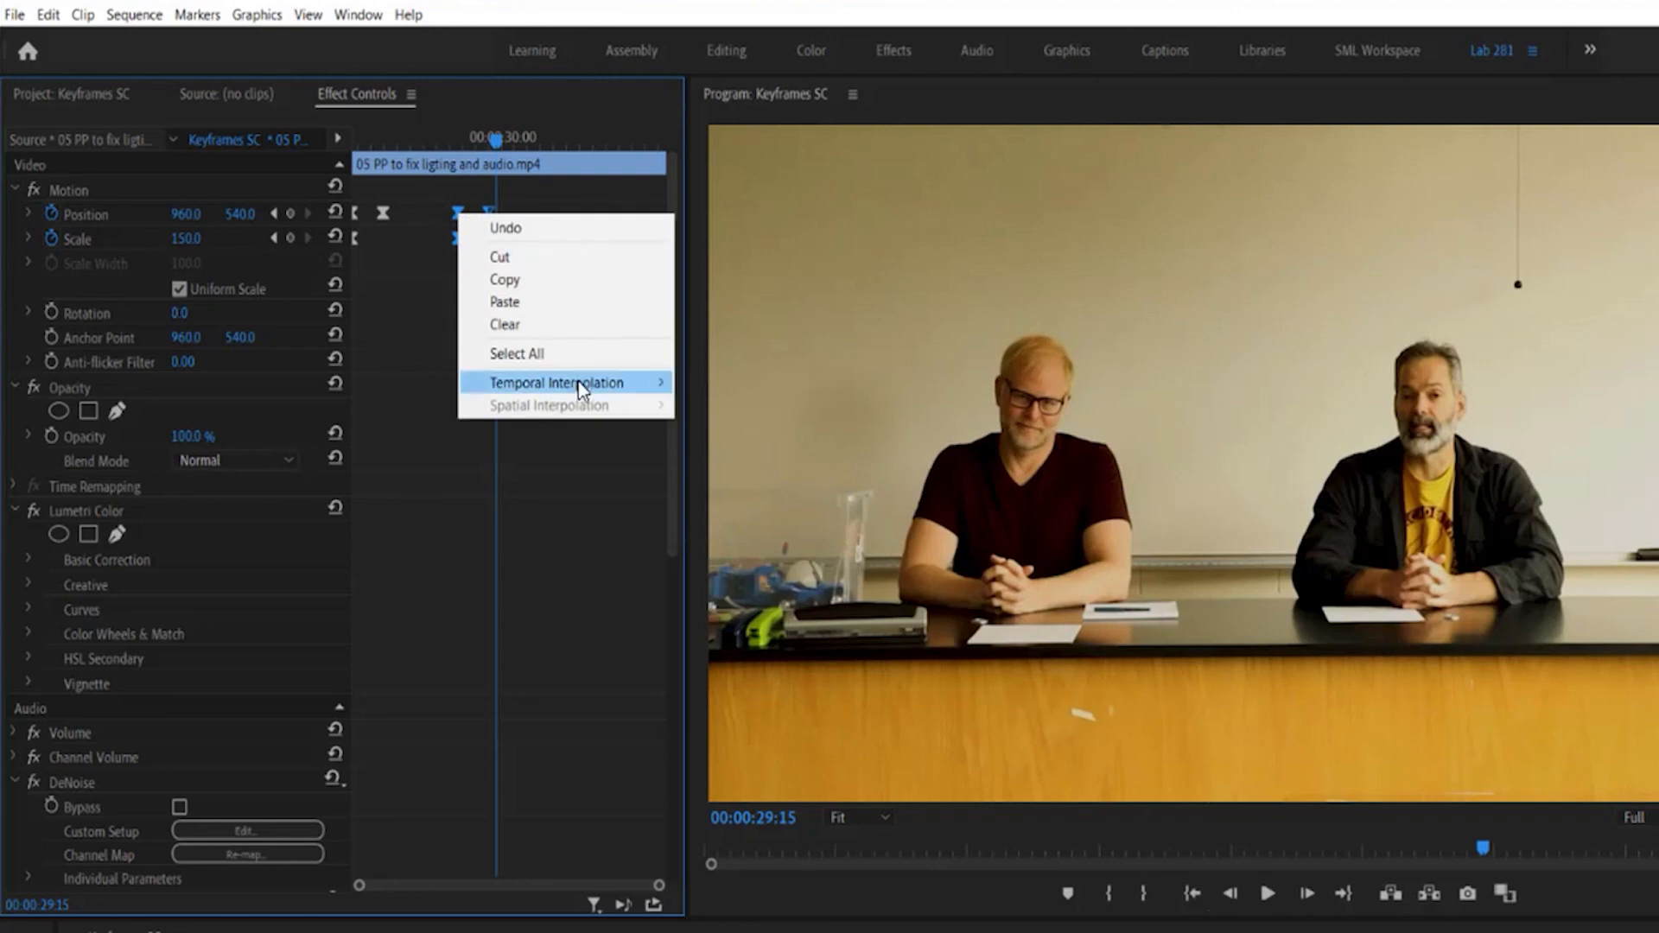
{"action": "mouse_move", "coordinate": [579, 382]}
{"action": "left_click", "coordinate": [736, 522]}
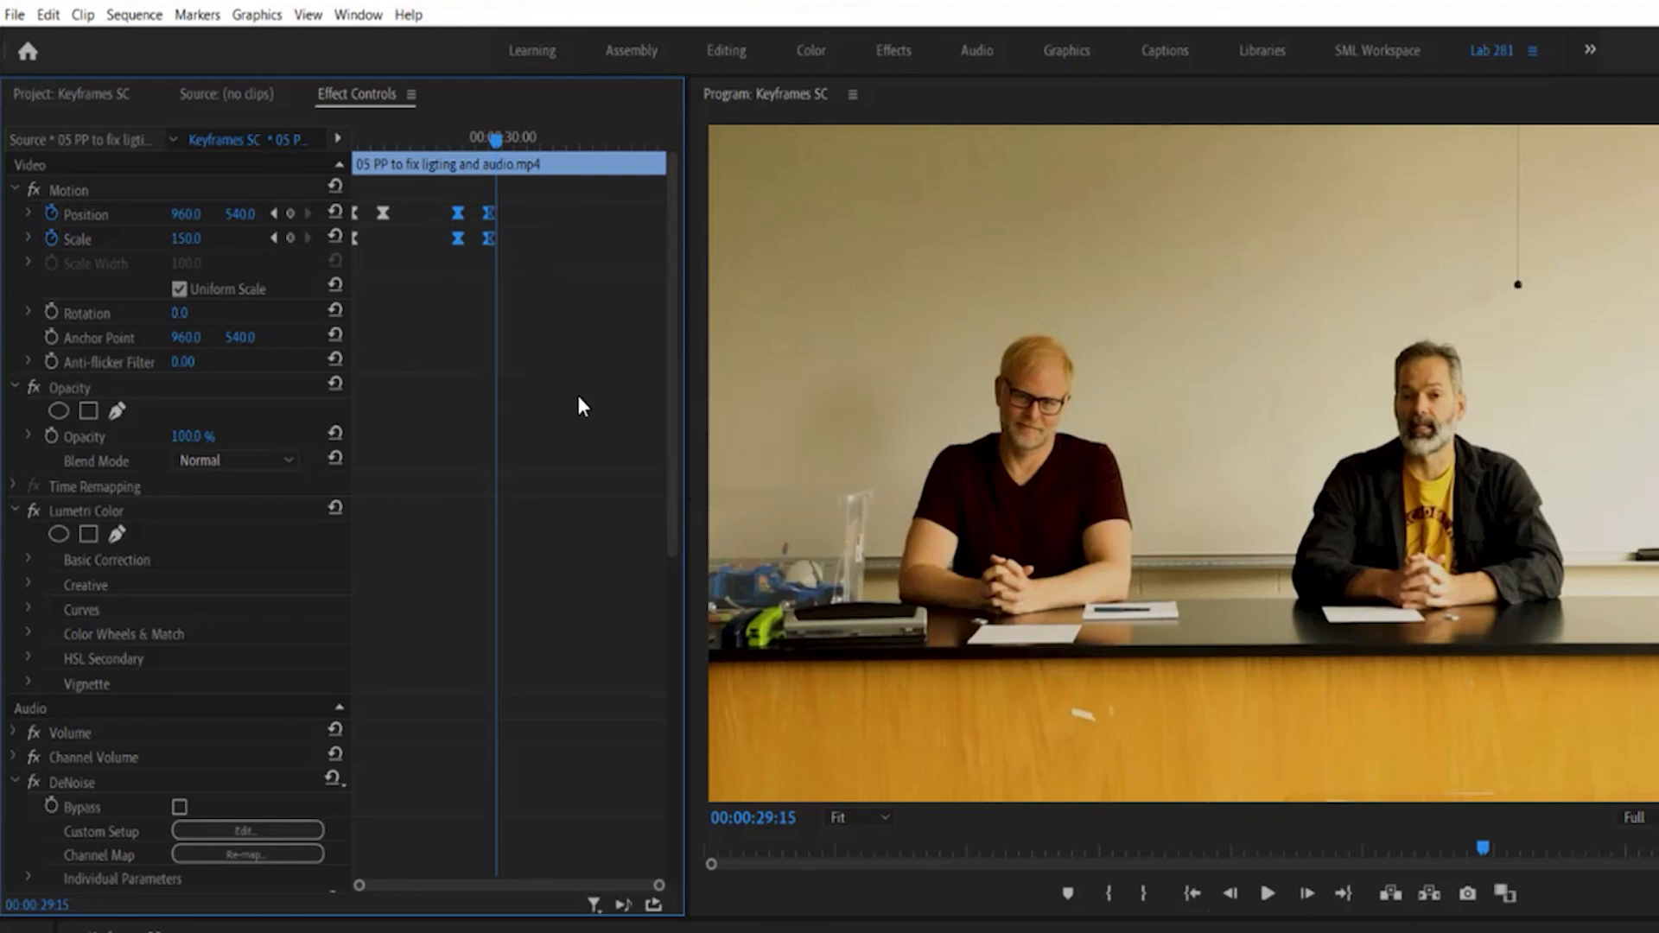
Keyframe the second clip's Opacity from 100% at 00:00:41:10 to 0% at 00:00:42:13, and play back the fade-out from about 00:00:39:14
{"action": "mouse_move", "coordinate": [496, 140]}
{"action": "left_mouse_down"}
{"action": "mouse_move", "coordinate": [453, 142]}
{"action": "mouse_move", "coordinate": [488, 152]}
{"action": "left_mouse_up"}
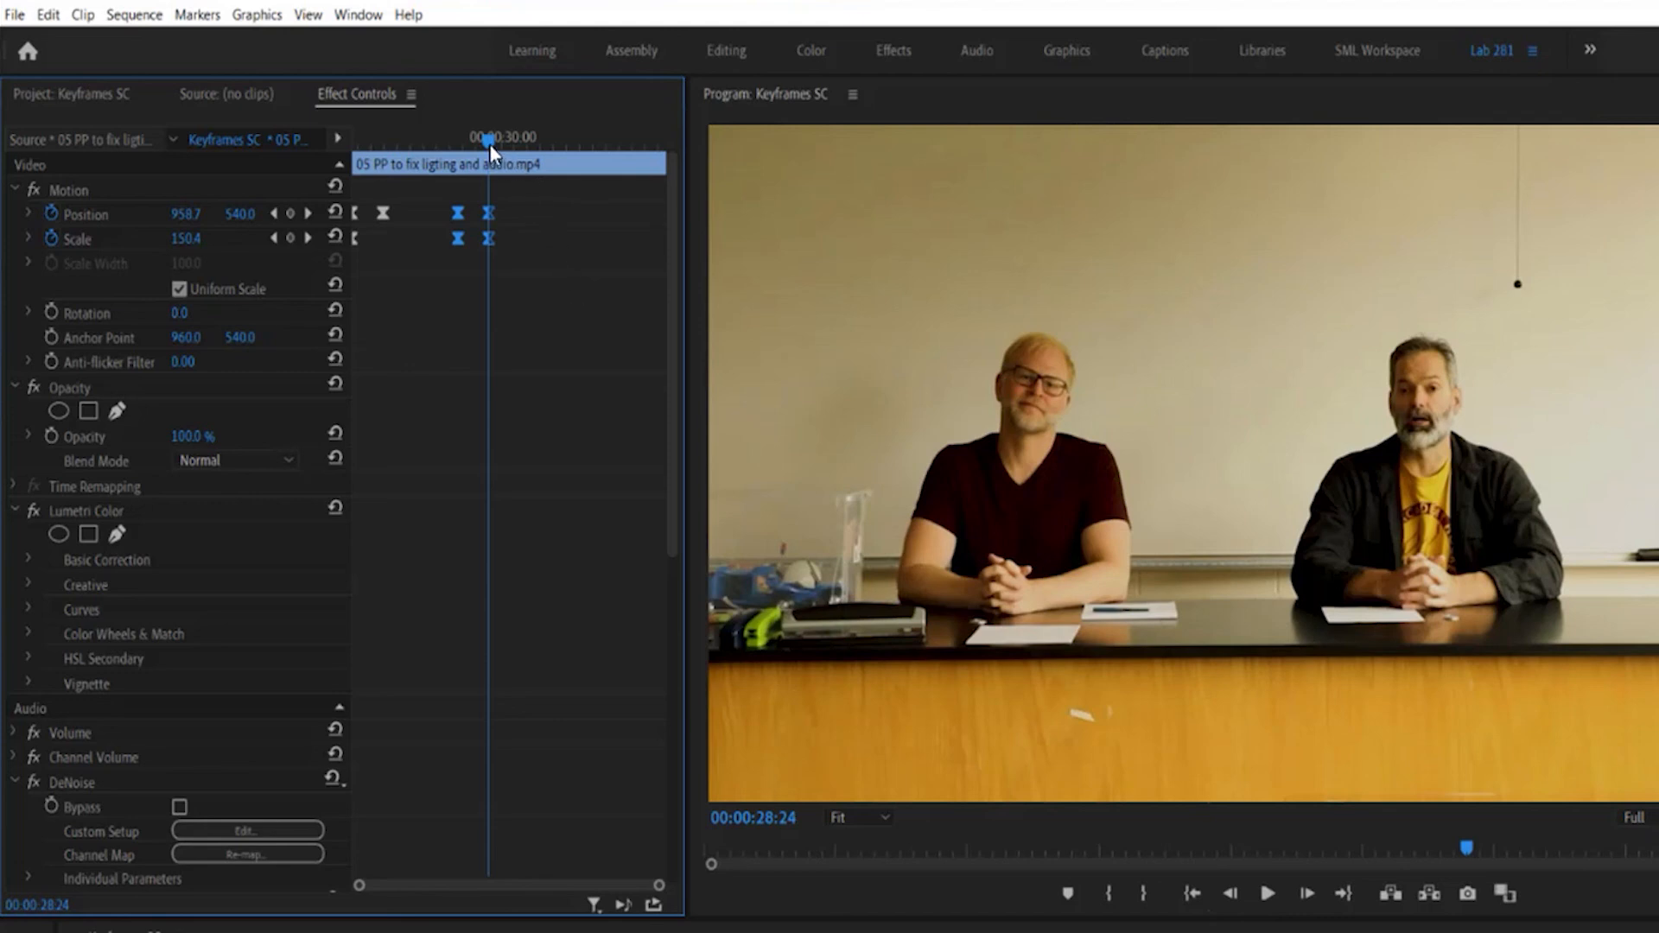
{"action": "left_click_drag", "start_coordinate": [489, 144], "coordinate": [650, 412]}
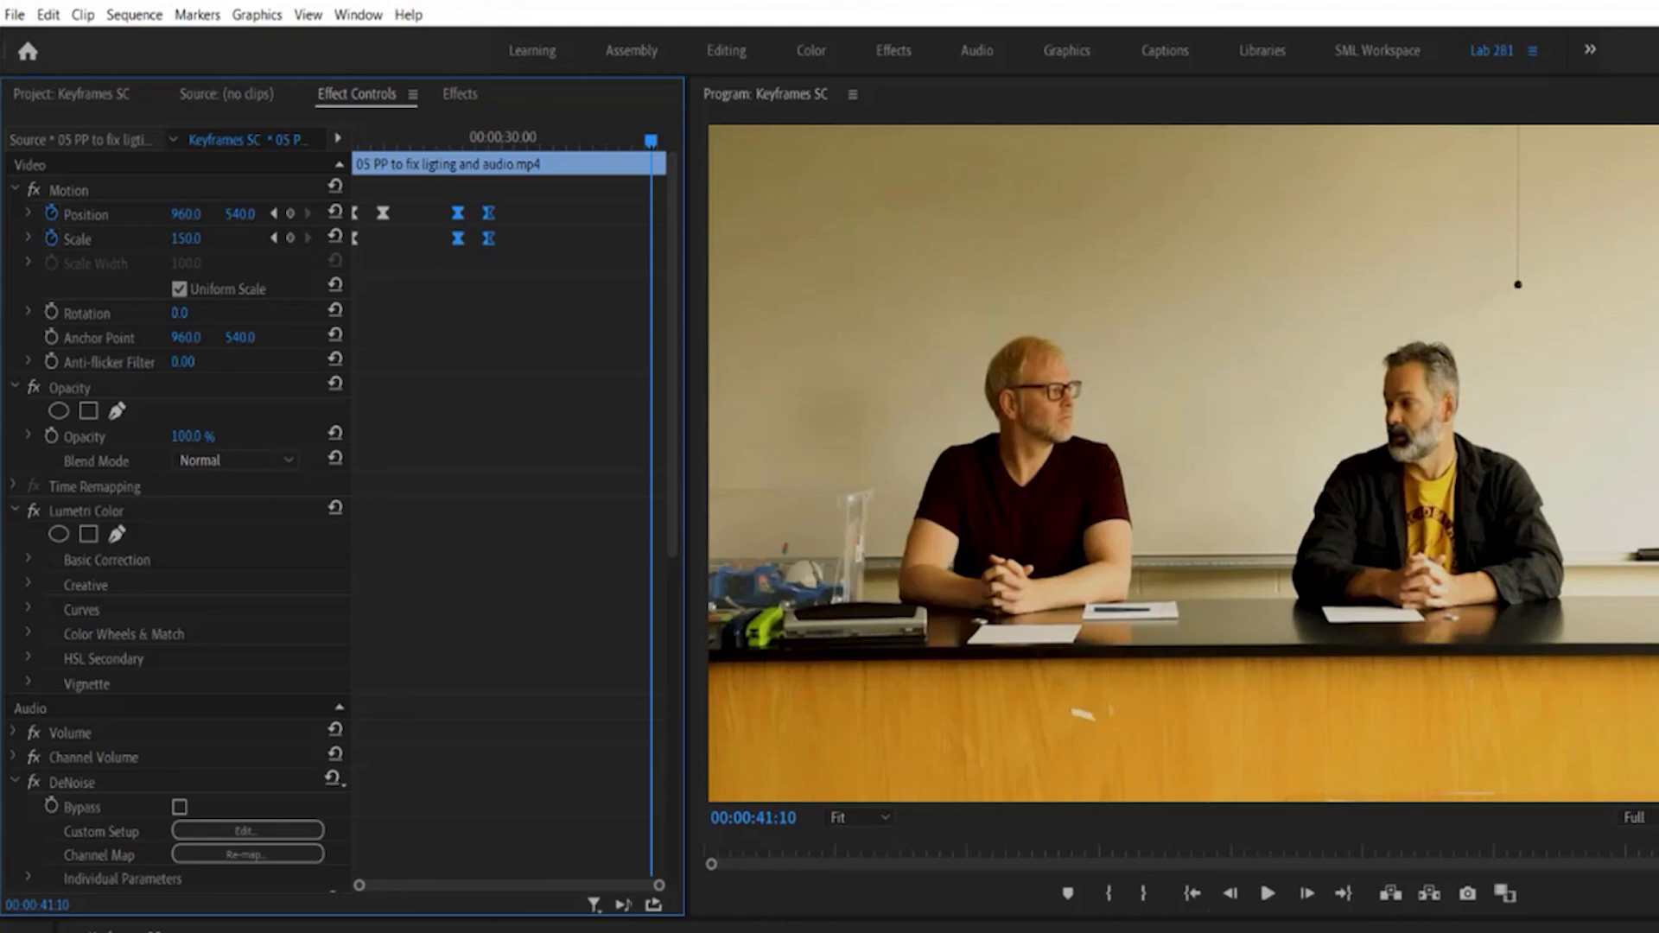
{"action": "left_click", "coordinate": [52, 436]}
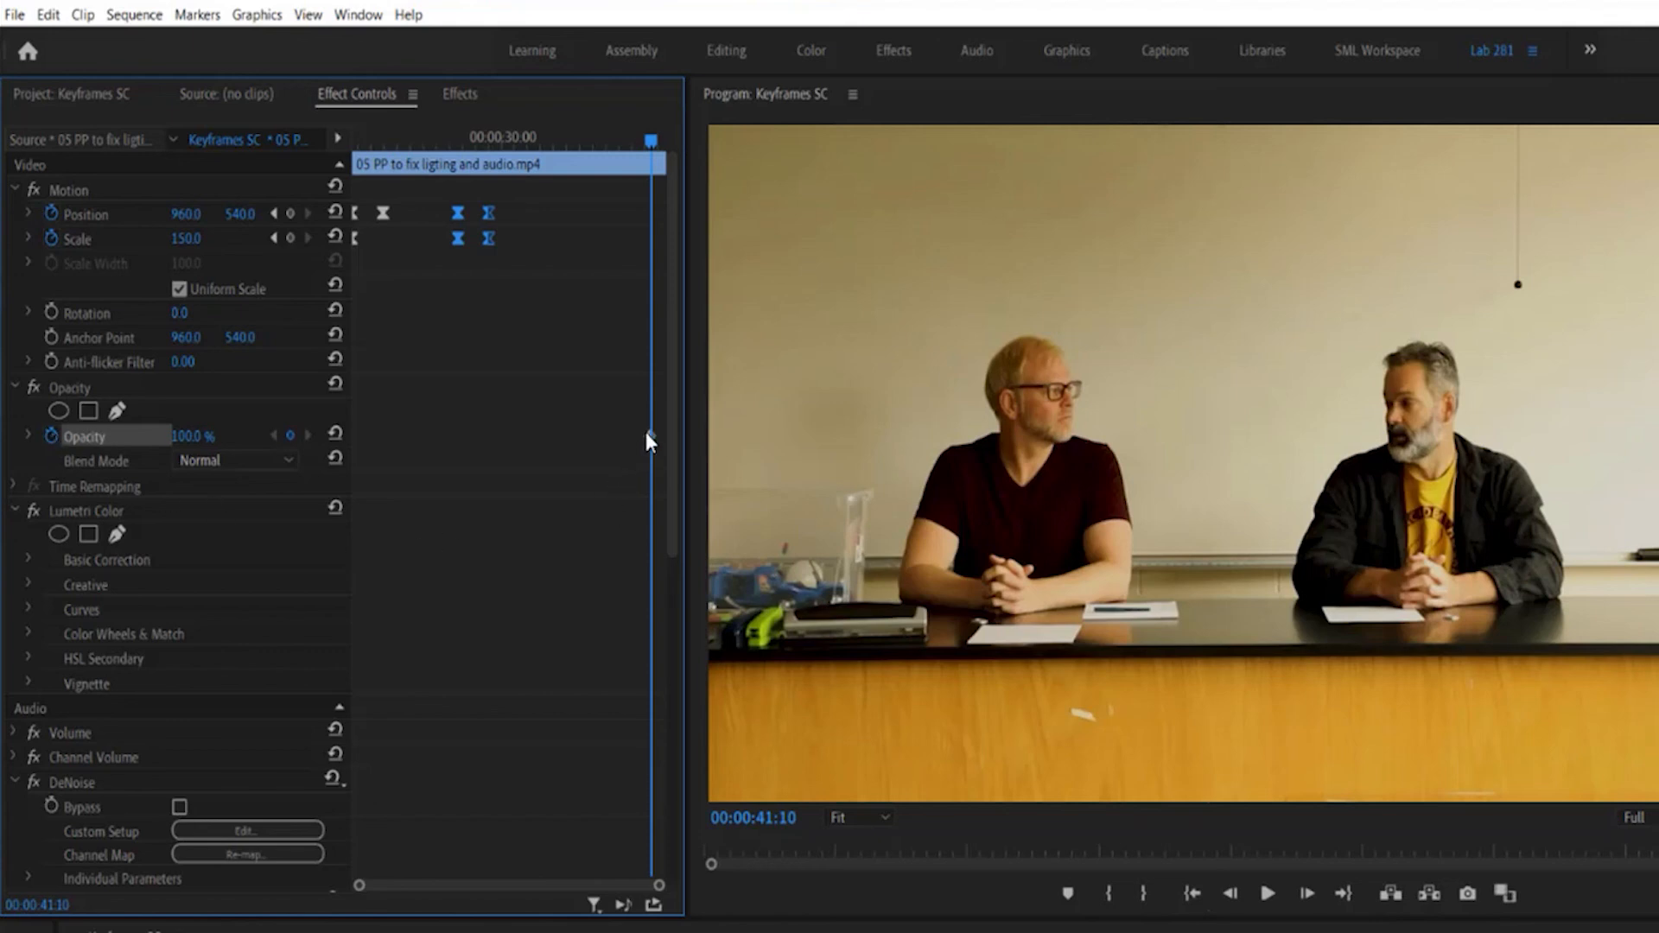
{"action": "key", "text": "Down"}
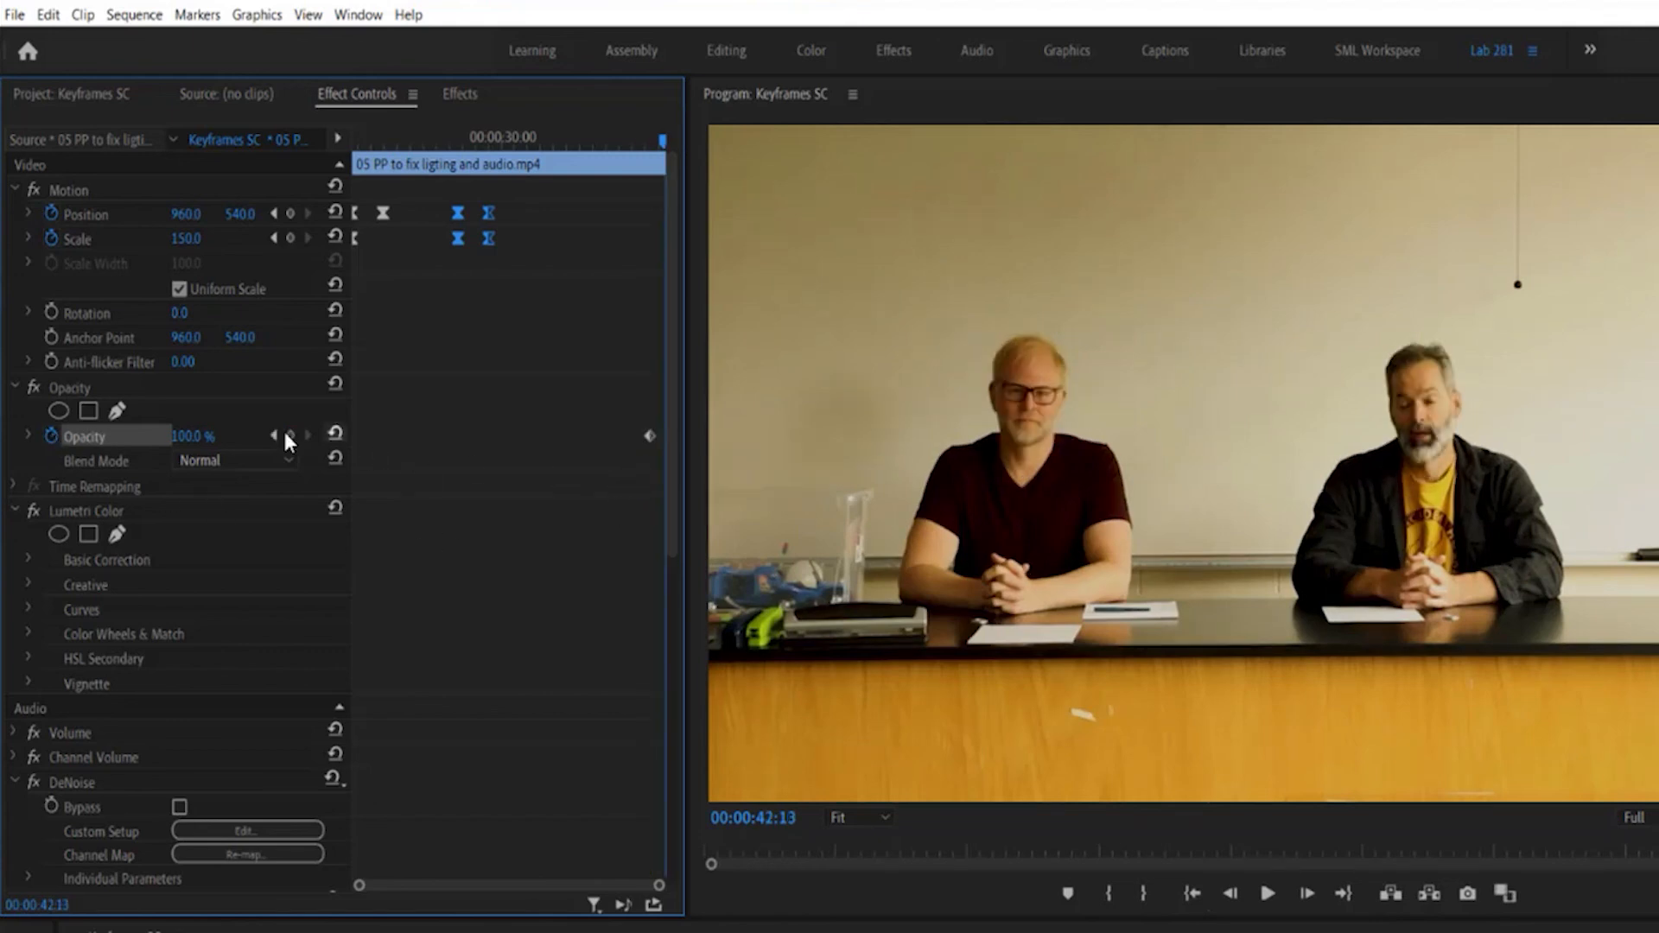
{"action": "left_click_drag", "start_coordinate": [192, 439], "coordinate": [102, 439]}
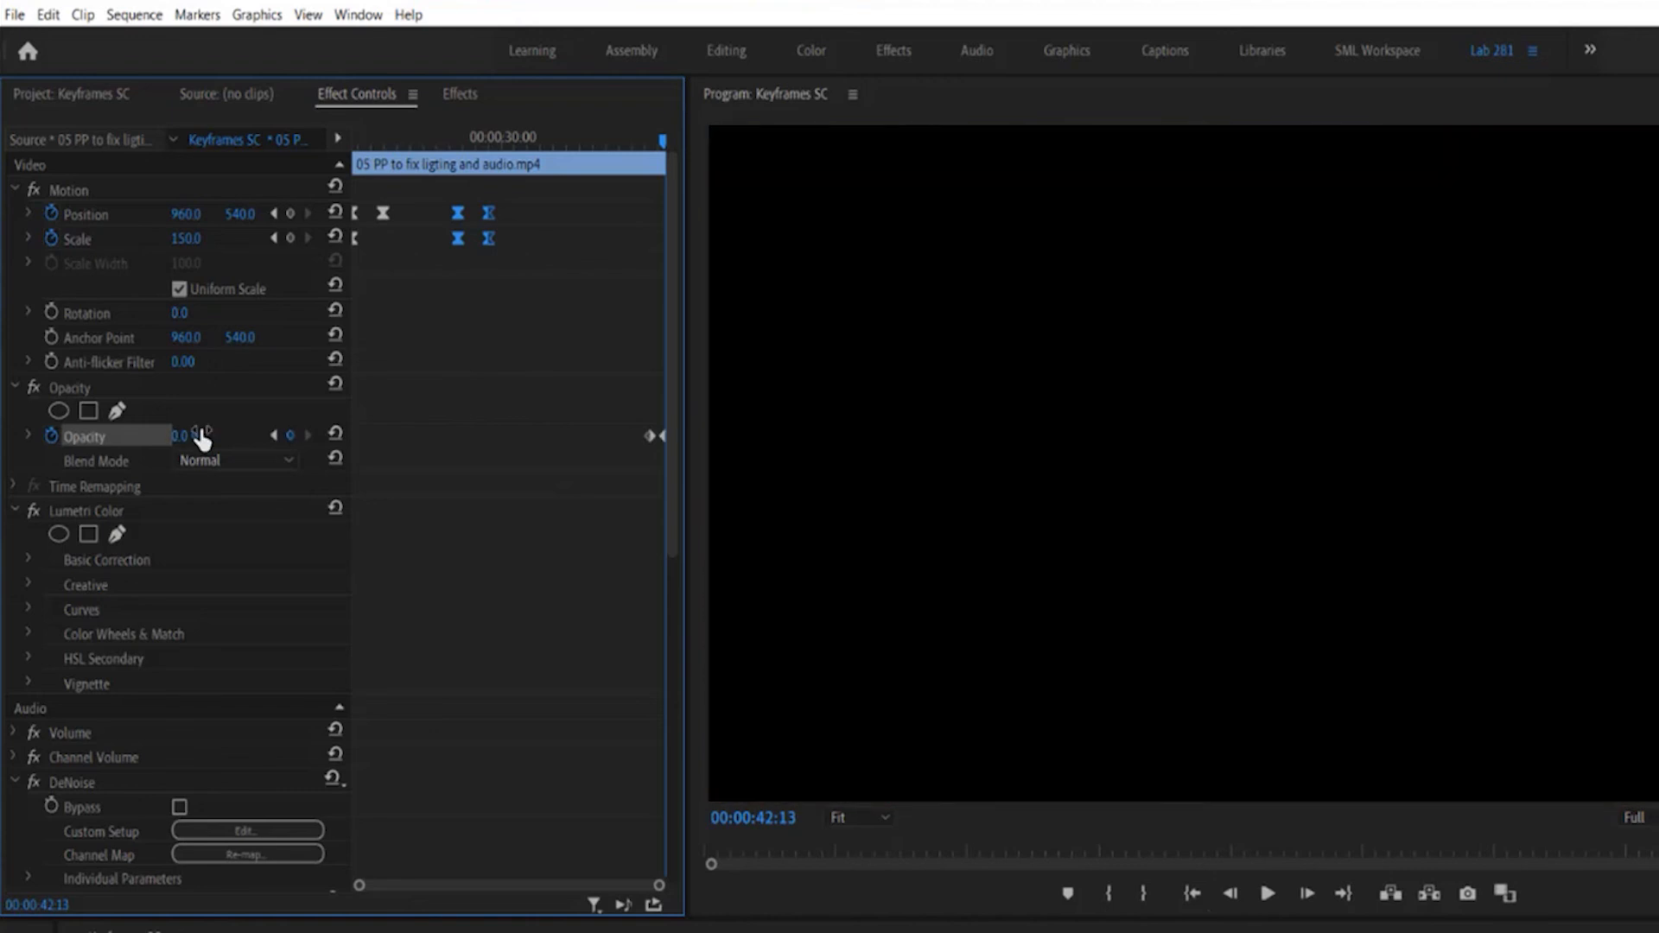
{"action": "left_click", "coordinate": [1125, 932]}
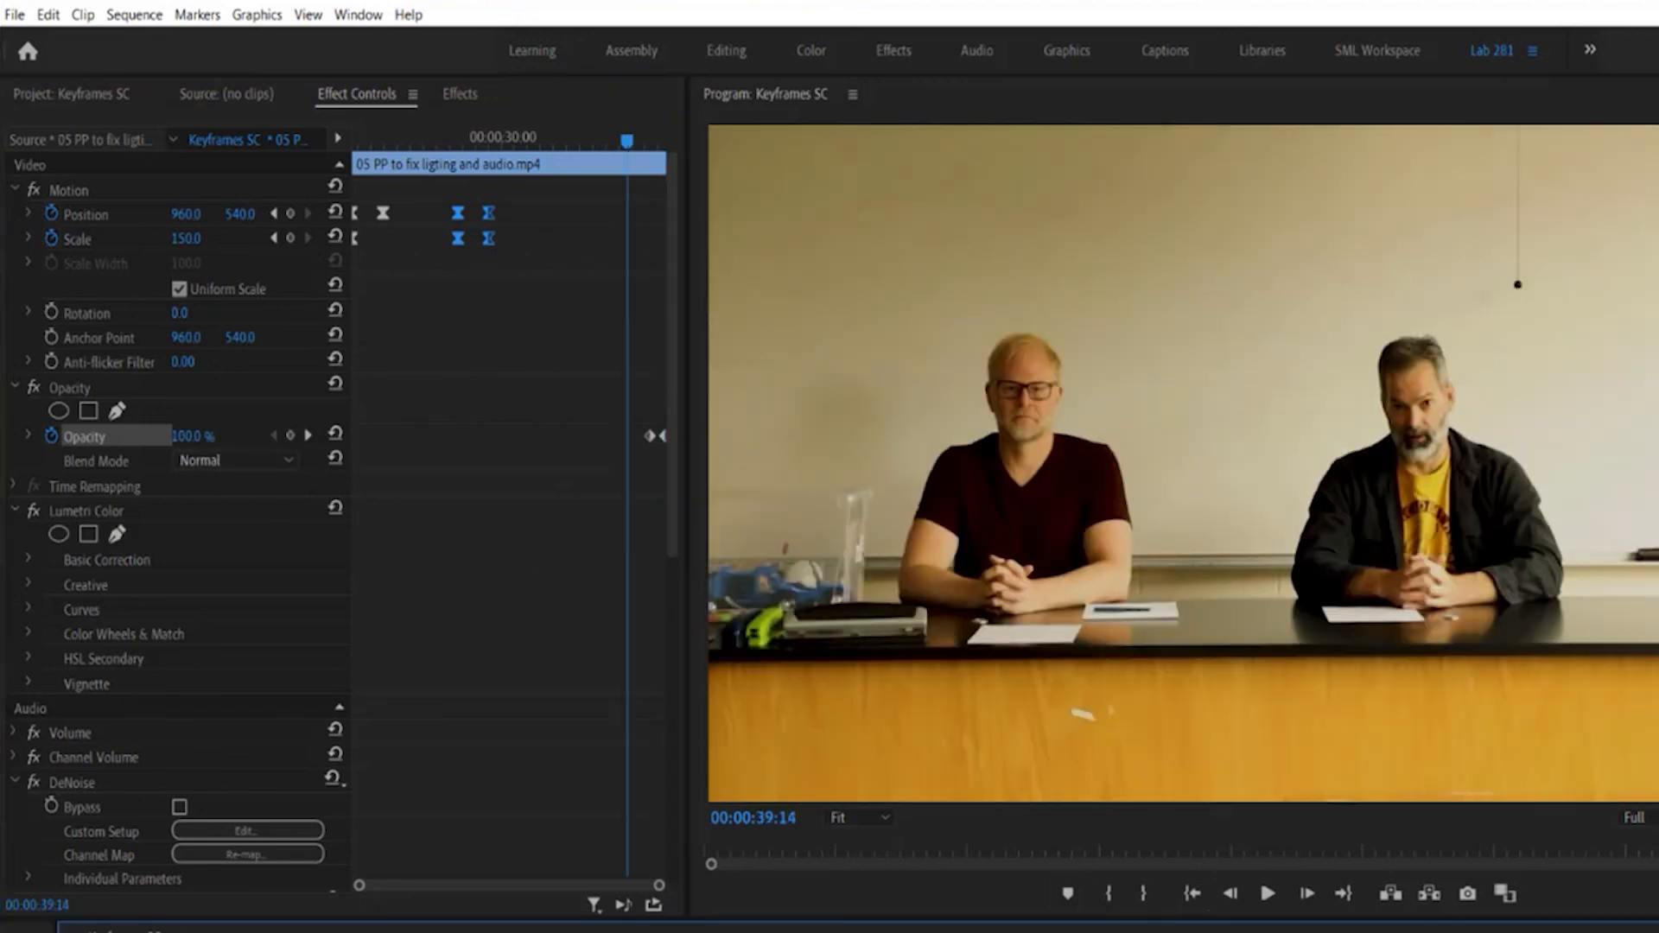
{"action": "key", "text": "space"}
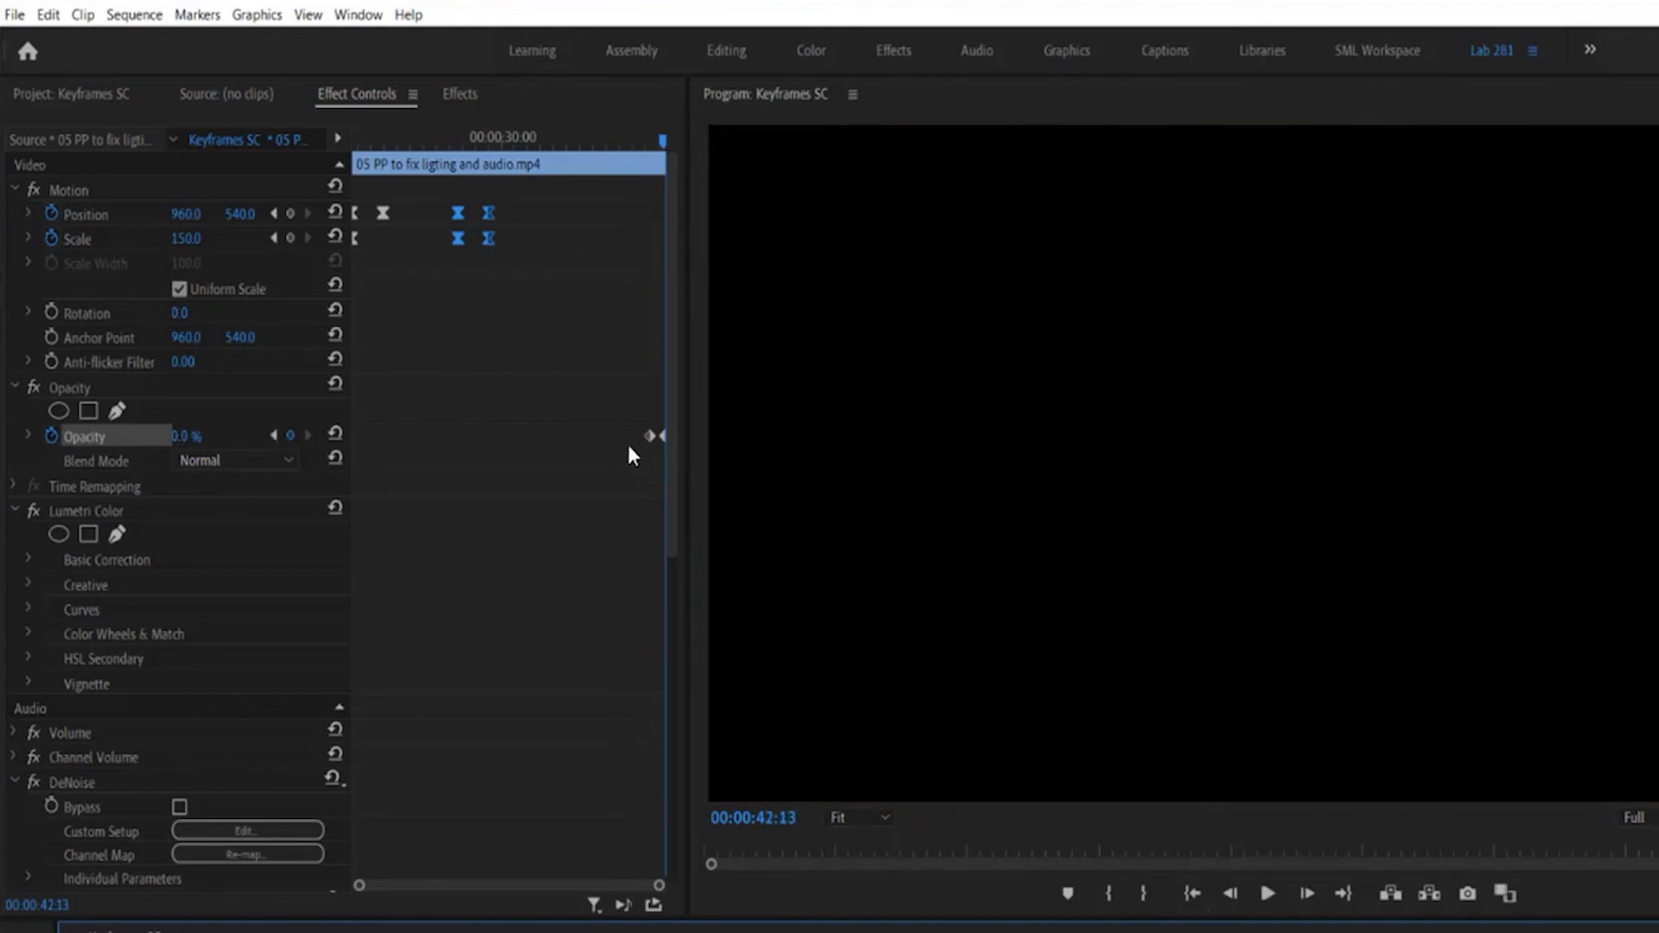
Apply easing to both Opacity keyframes of the second clip and briefly play the sequence from its start
{"action": "left_click", "coordinate": [650, 436]}
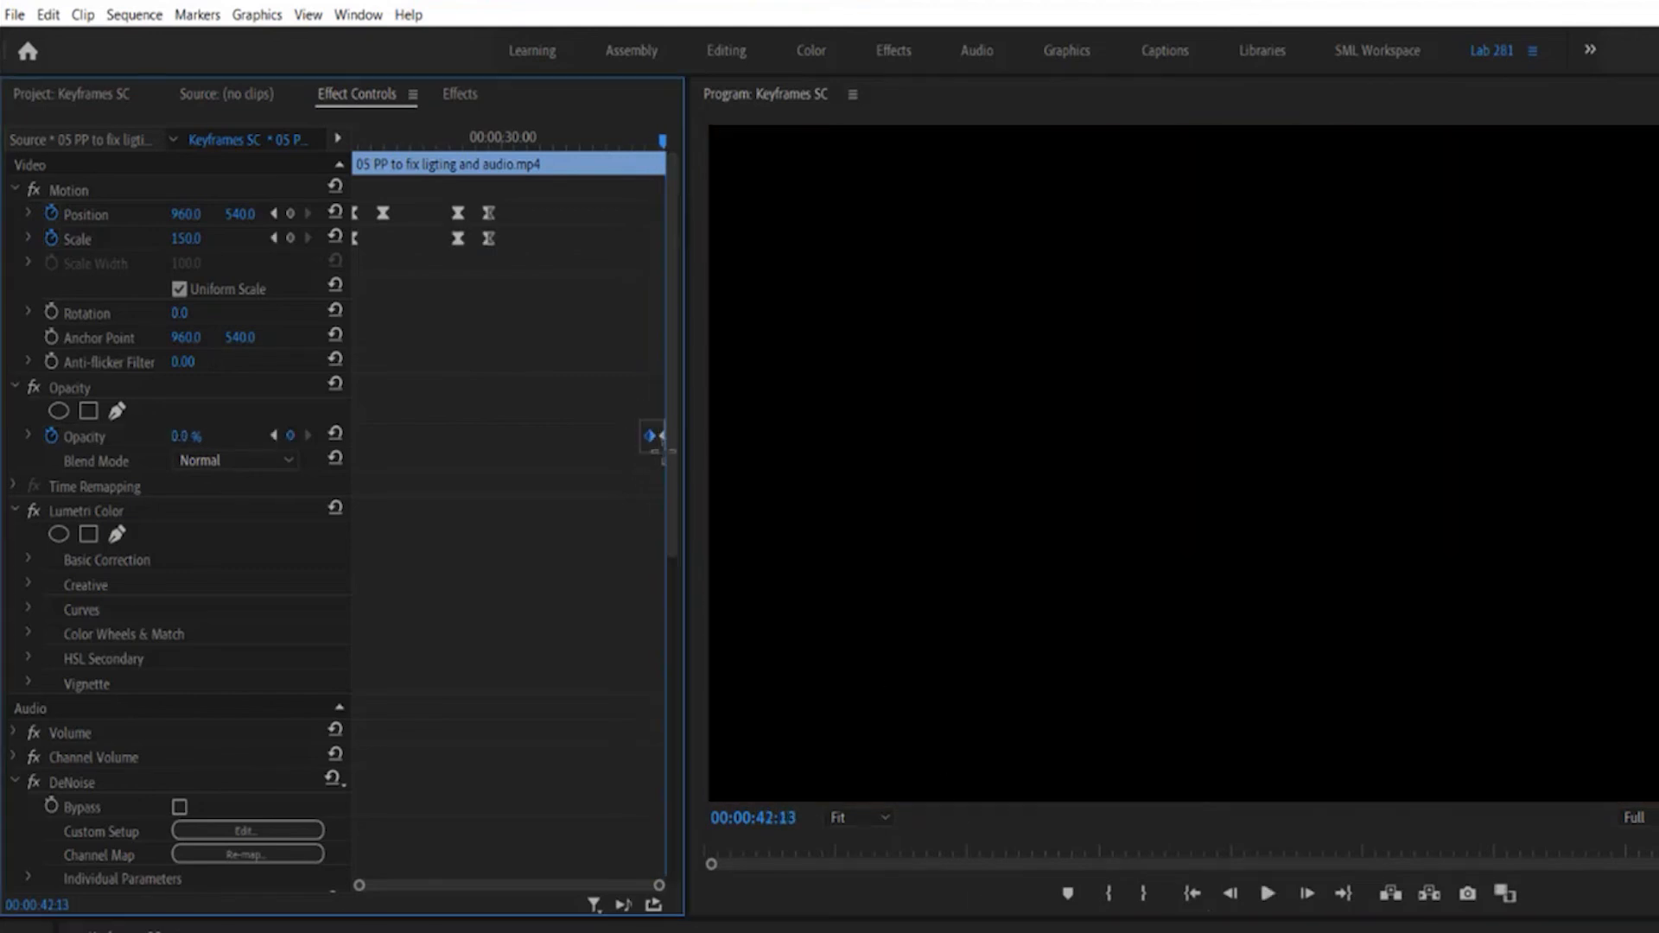
{"action": "key", "text": "space"}
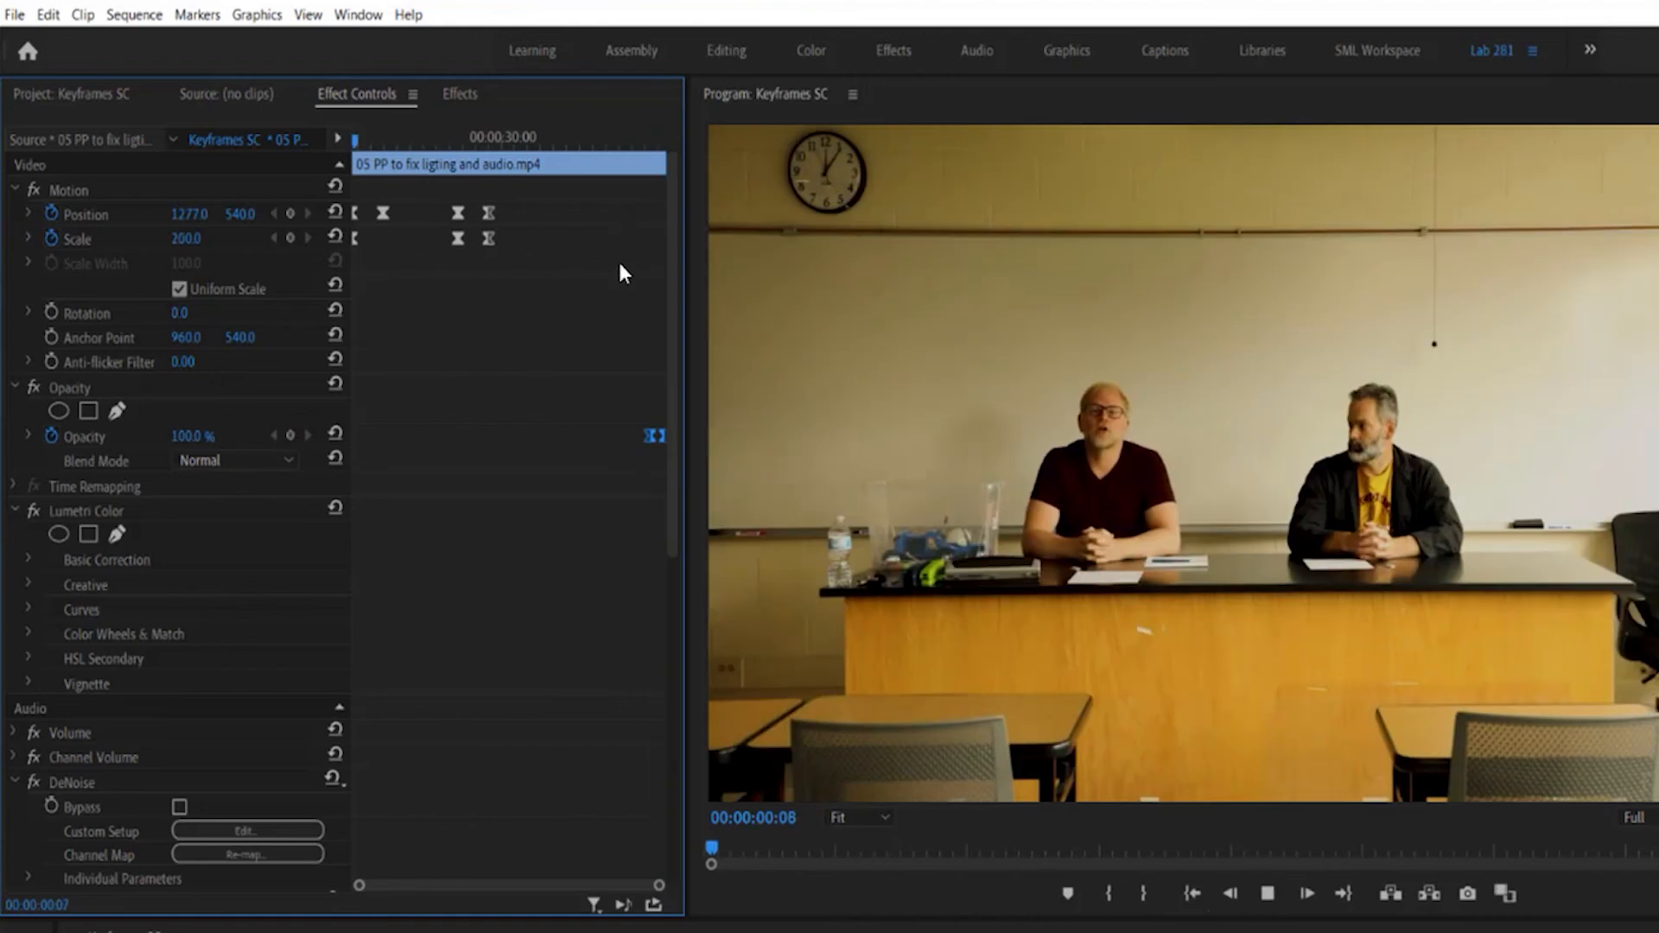
{"action": "key", "text": "space"}
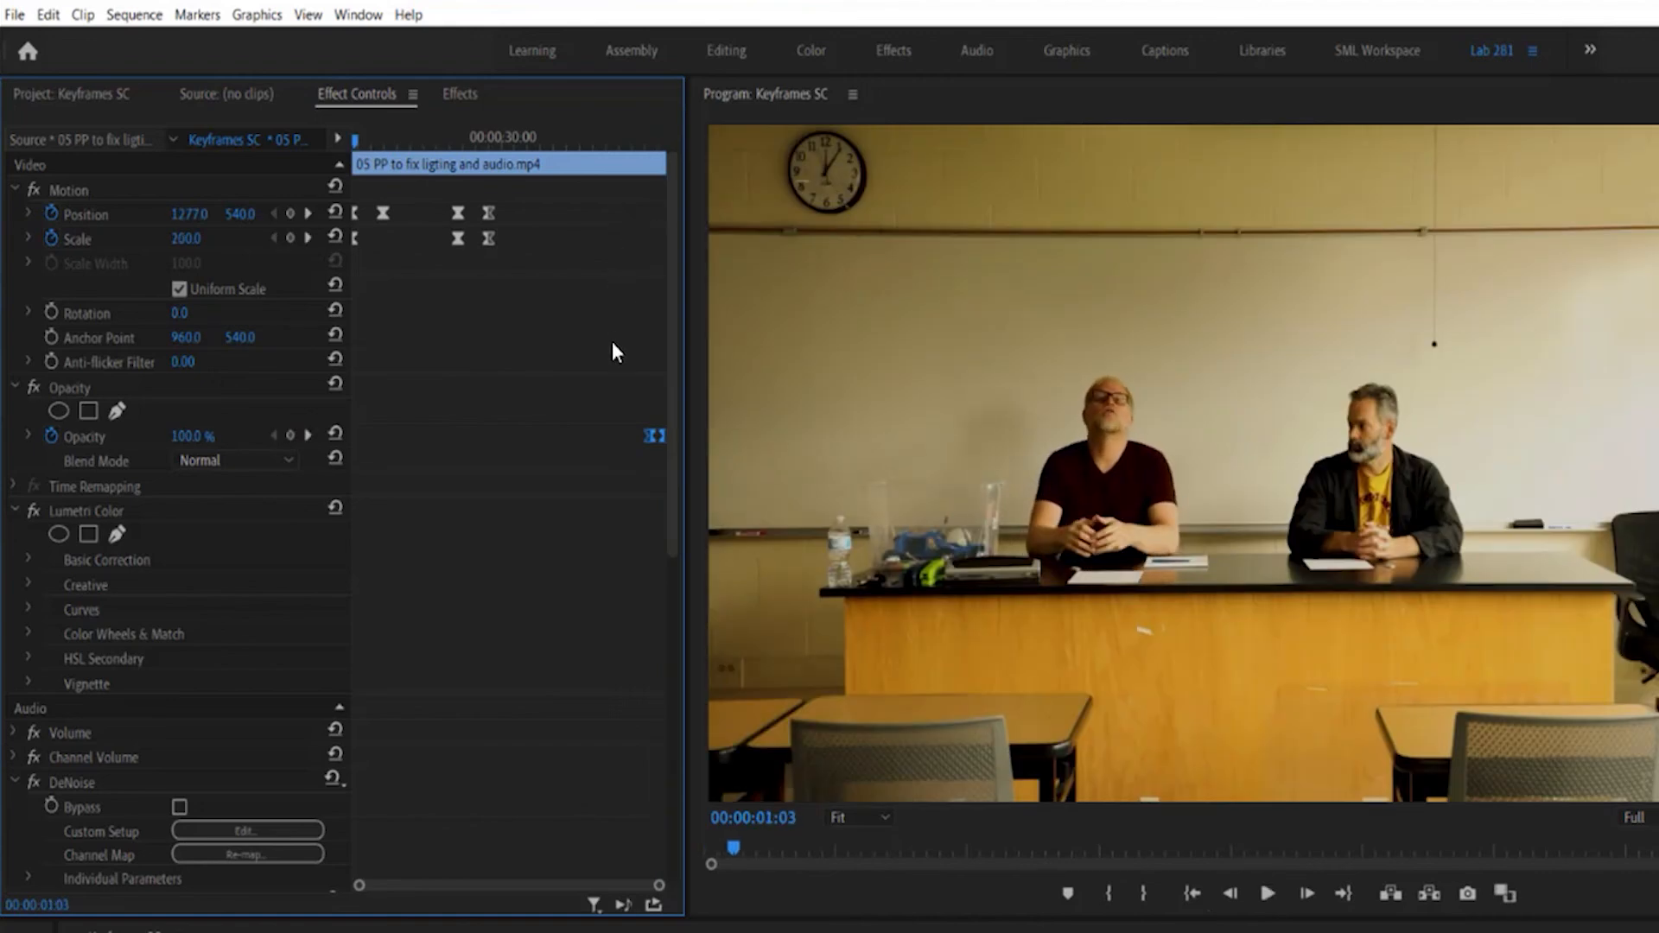